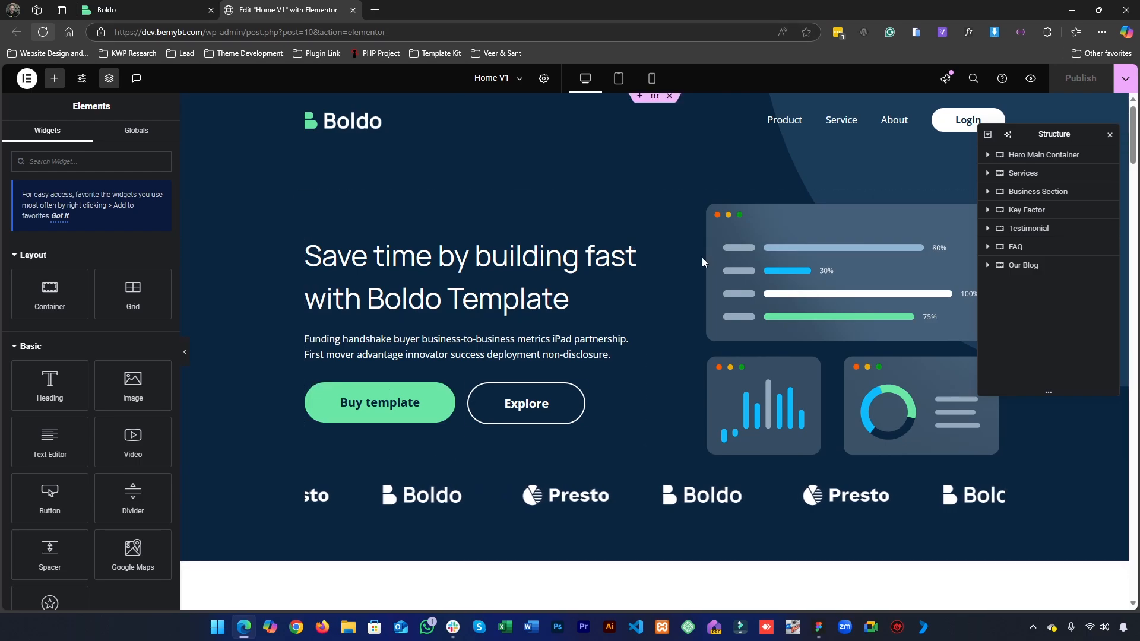
- Examine the Home V1 page's desktop layout from the hero to the footer, including with the editing panel hidden
scroll(645, 367, "down", 1)
scroll(646, 367, "down", 3)
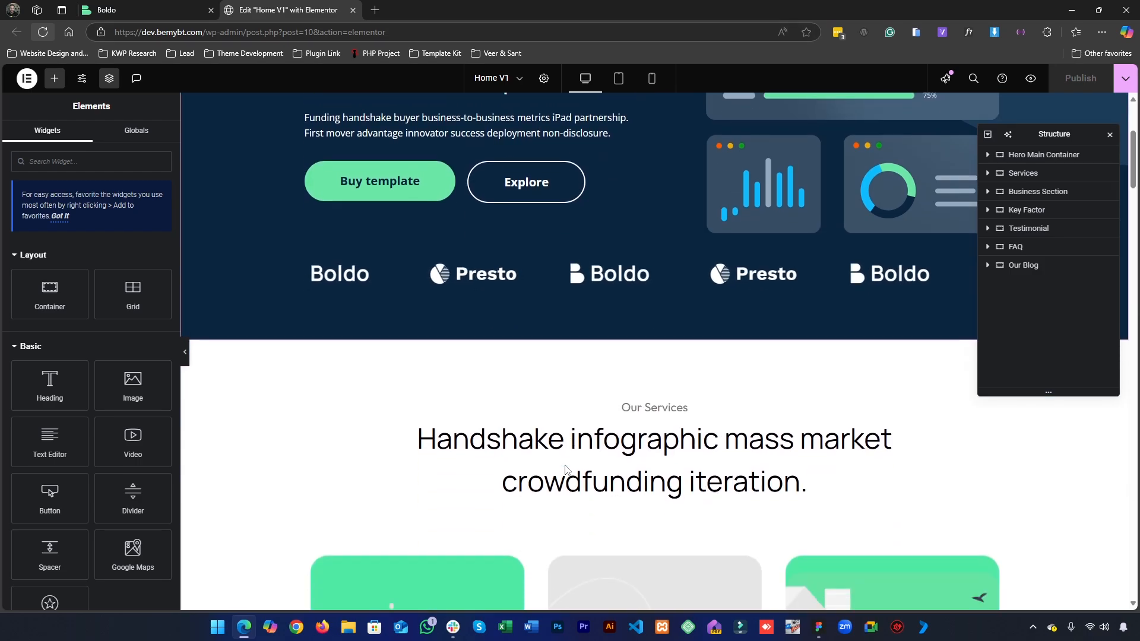
scroll(565, 465, "up", 3)
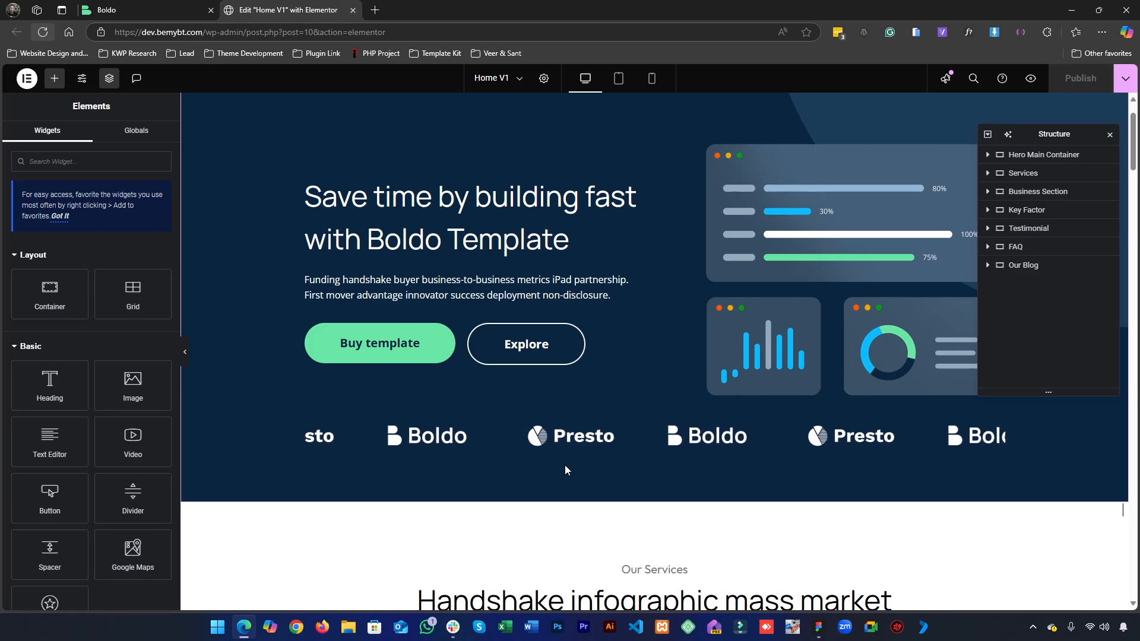
scroll(565, 465, "down", 5)
scroll(565, 466, "up", 6)
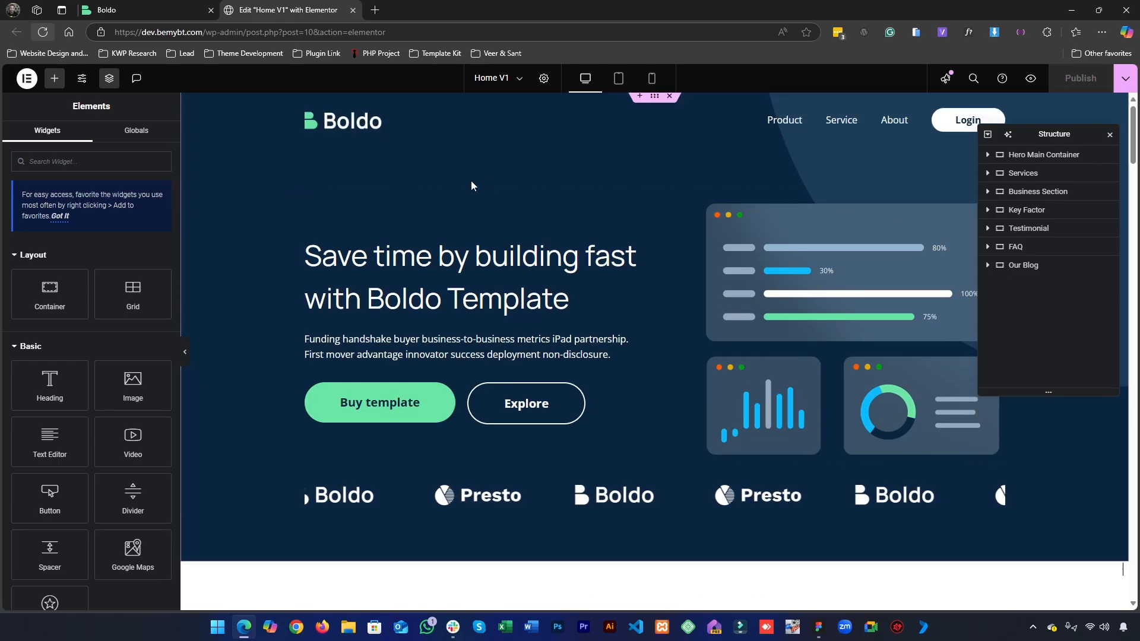
scroll(567, 335, "down", 5)
scroll(573, 330, "down", 20)
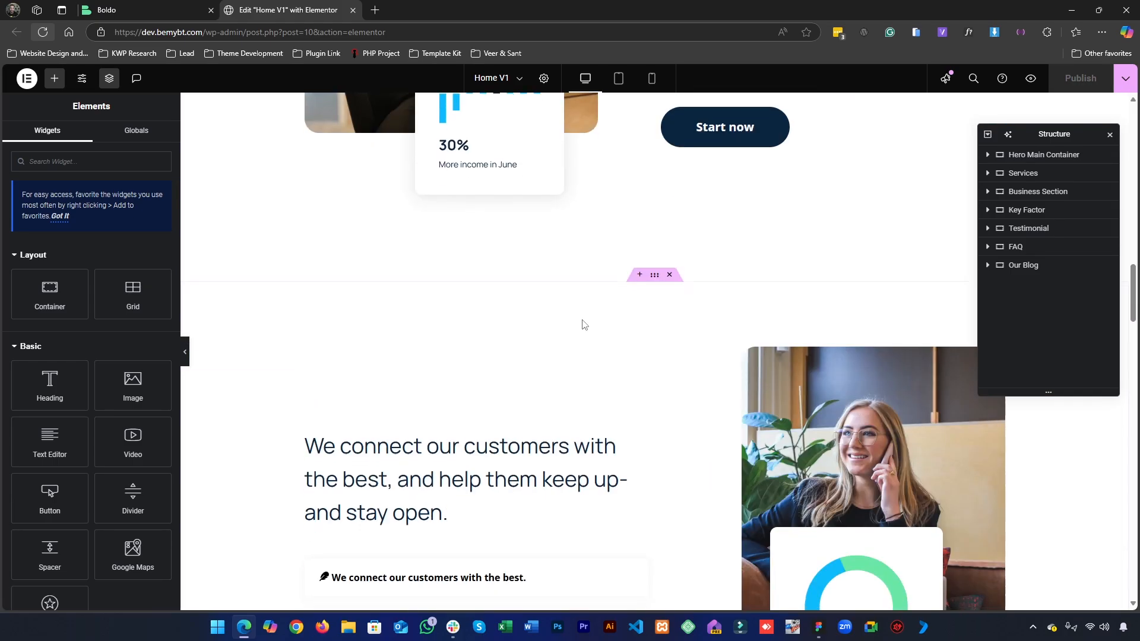
scroll(336, 208, "up", 20)
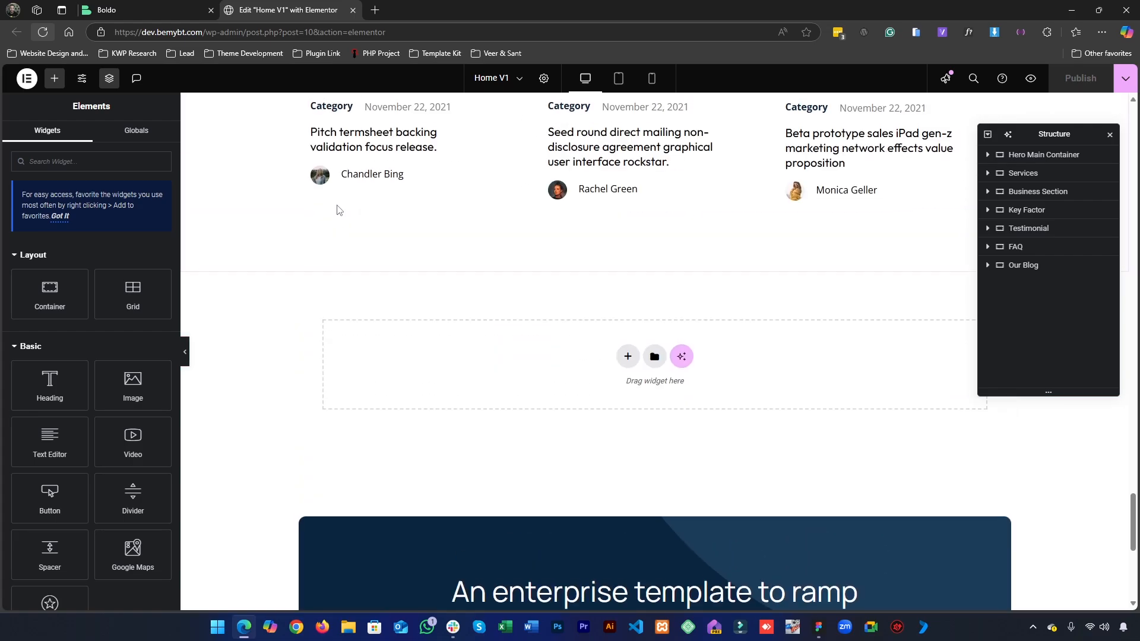
scroll(336, 208, "up", 15)
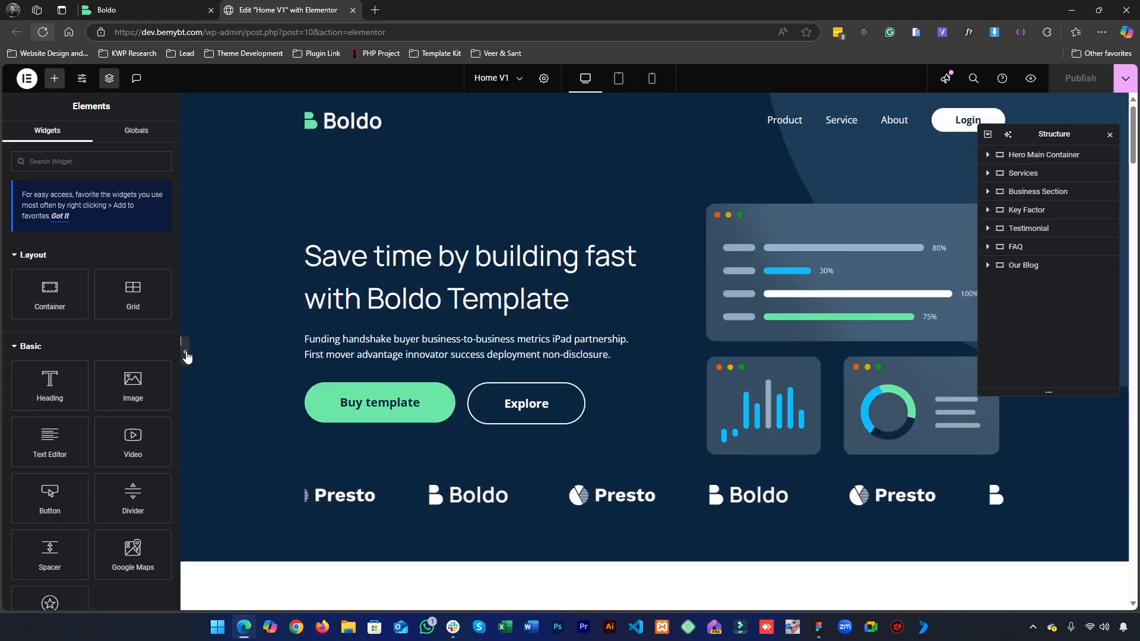
left_click(185, 352)
scroll(582, 249, "down", 10)
scroll(633, 373, "down", 3)
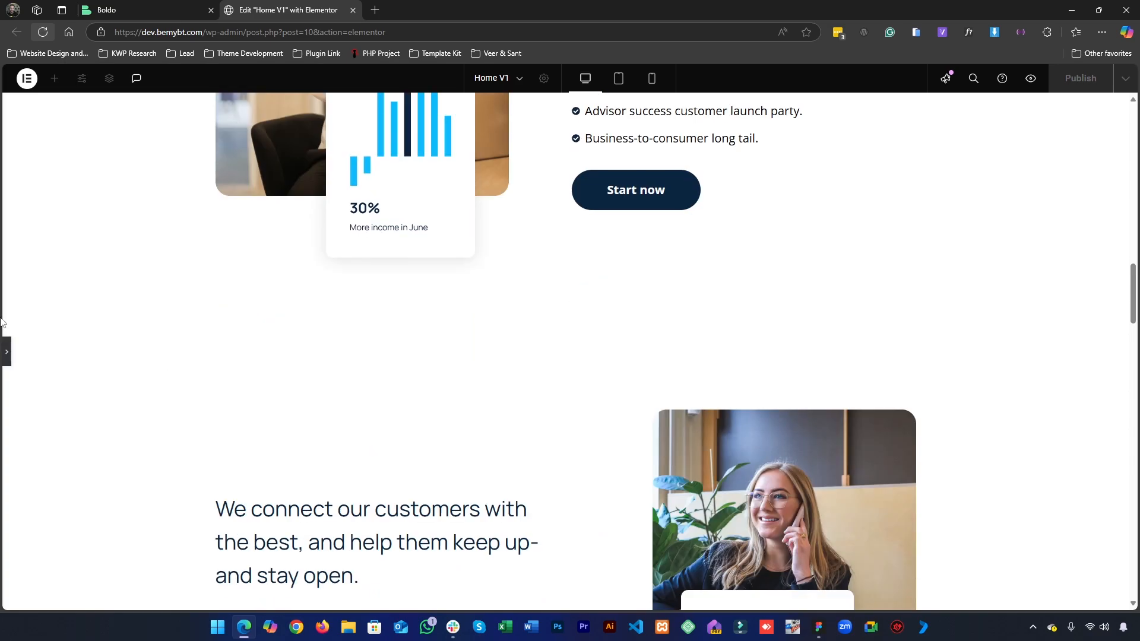
left_click(8, 356)
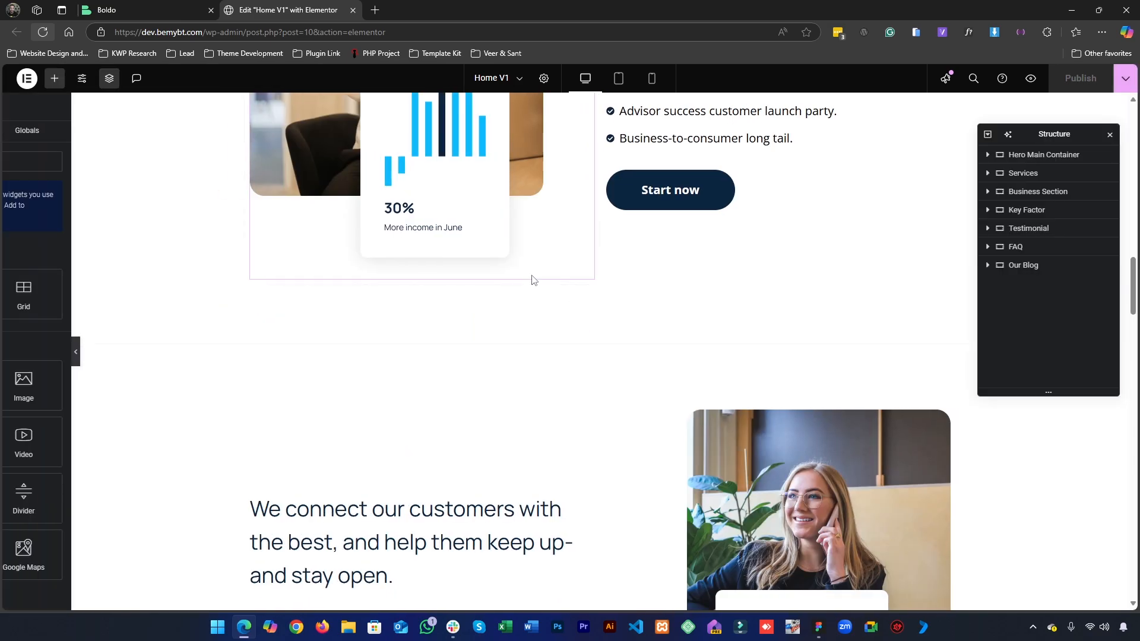
scroll(519, 270, "up", 12)
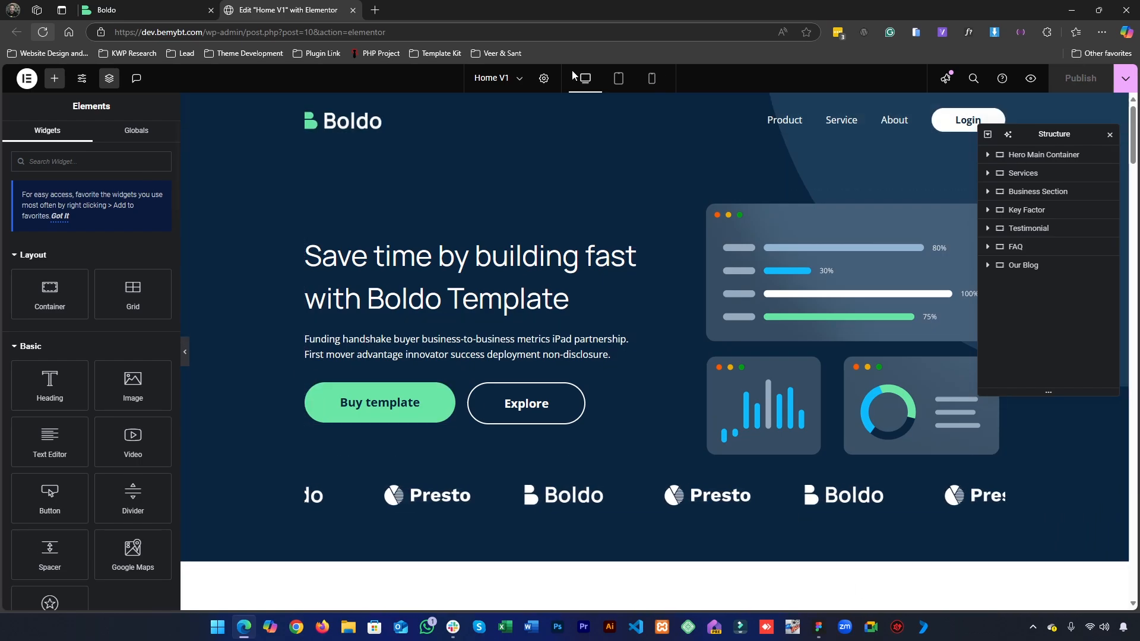
- Switch the page preview to tablet portrait and review its layout from the hero to the footer
left_click(619, 84)
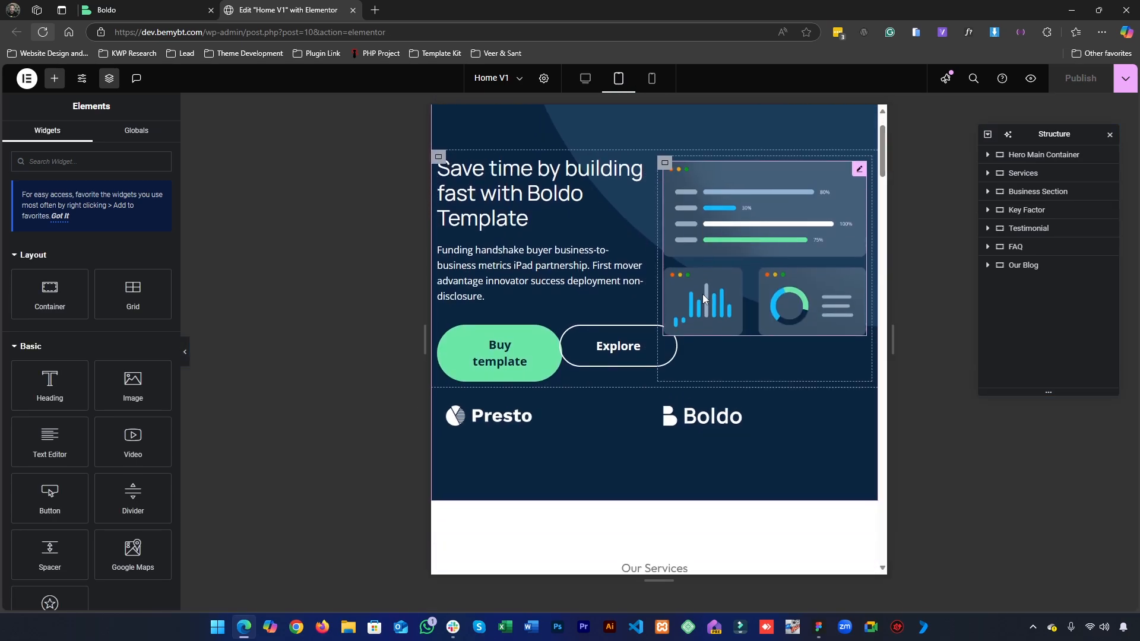
scroll(751, 310, "down", 10)
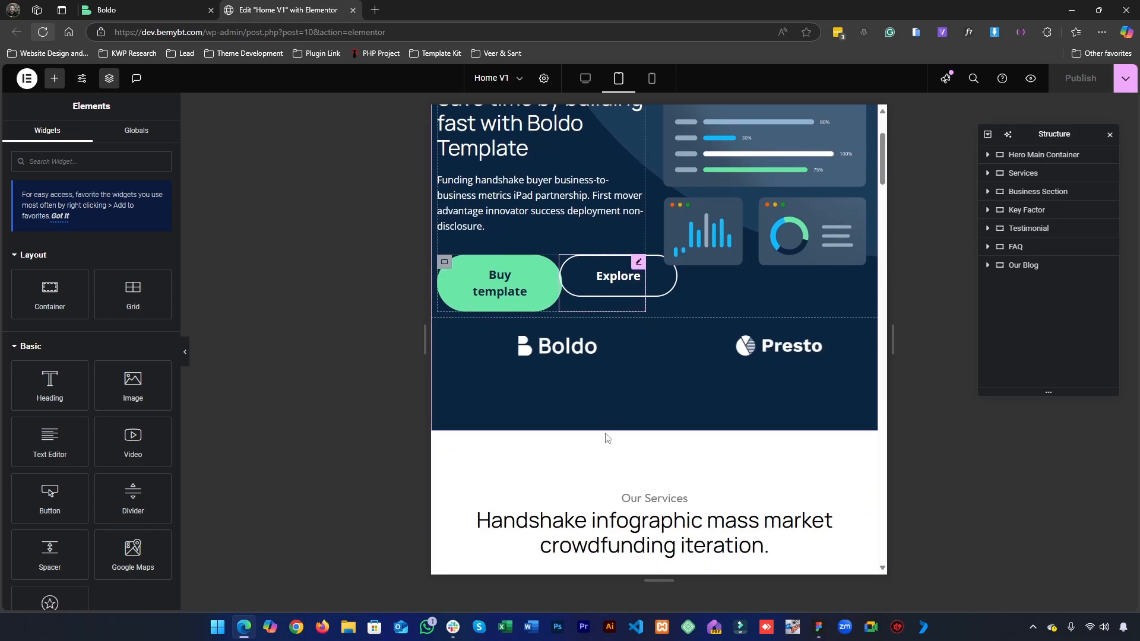
scroll(605, 438, "down", 10)
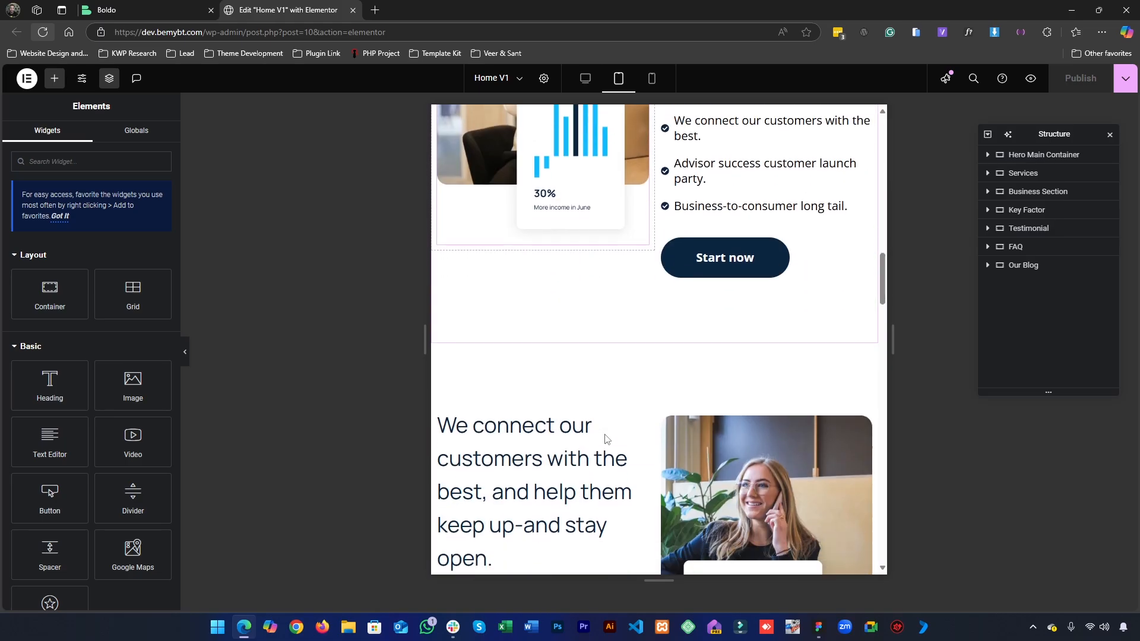
scroll(612, 449, "down", 5)
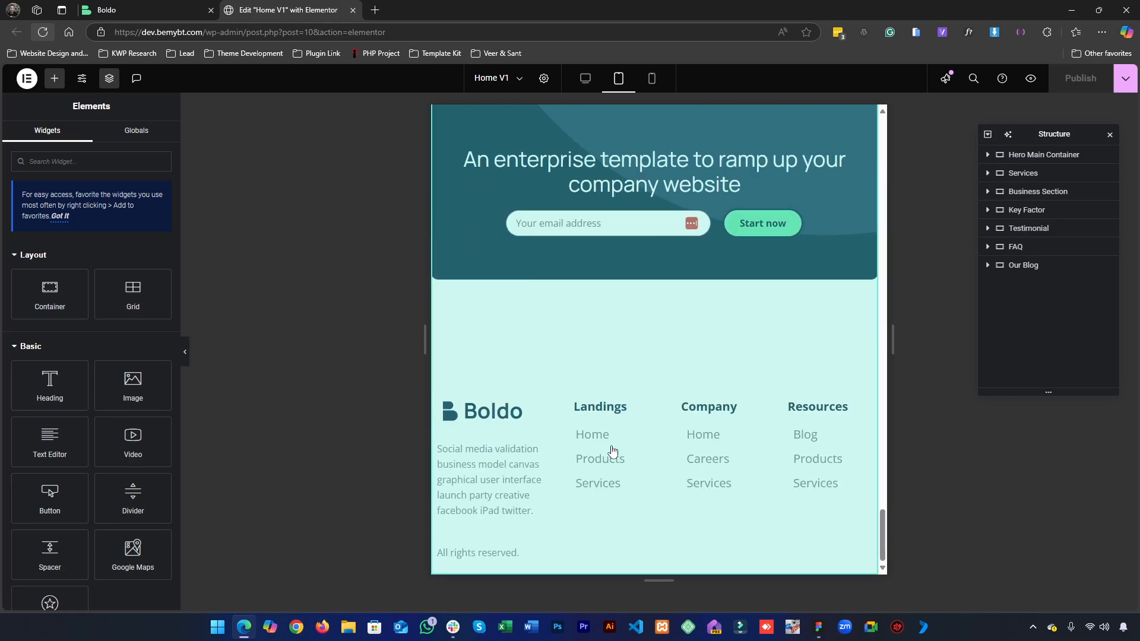
scroll(607, 431, "up", 15)
scroll(601, 418, "up", 10)
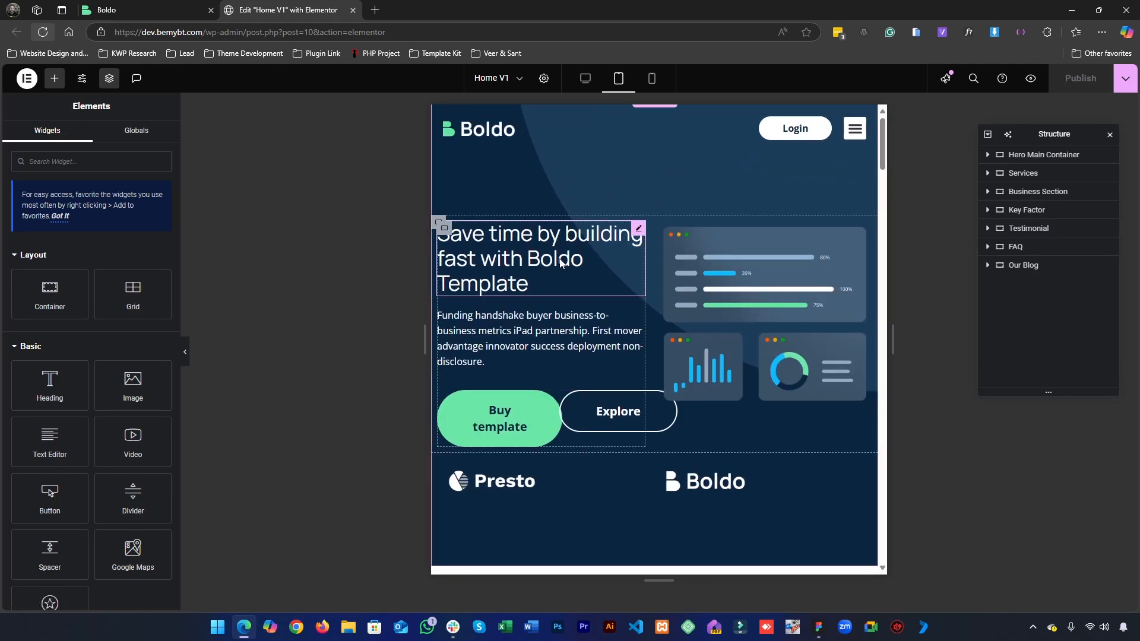
- Open the style settings of the hero's Buy template button
left_click(598, 274)
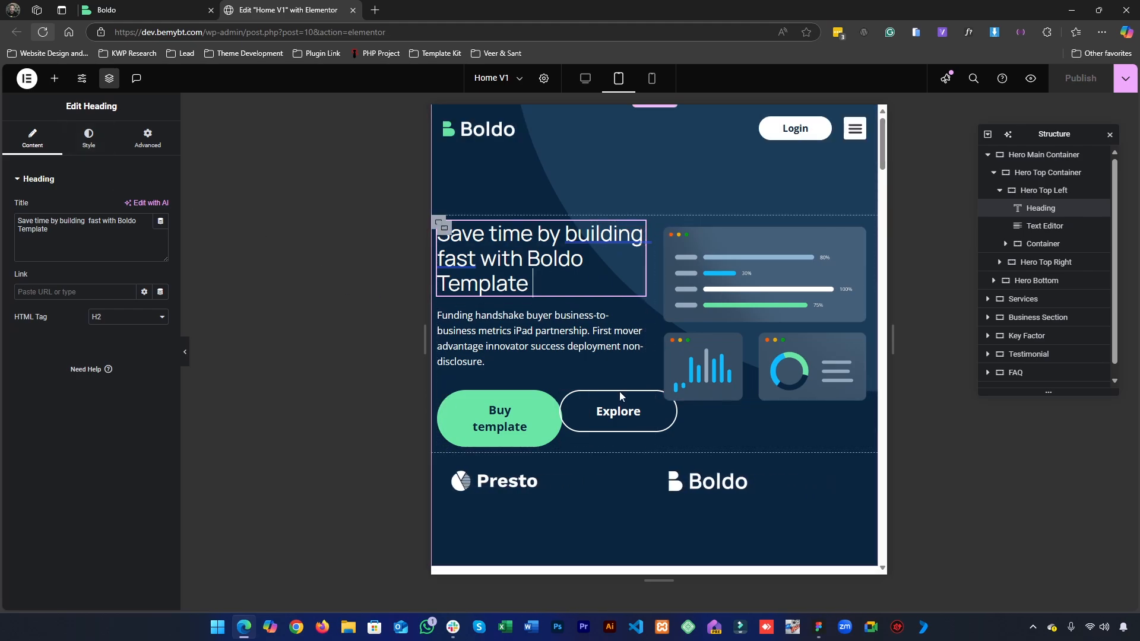
left_click(540, 404)
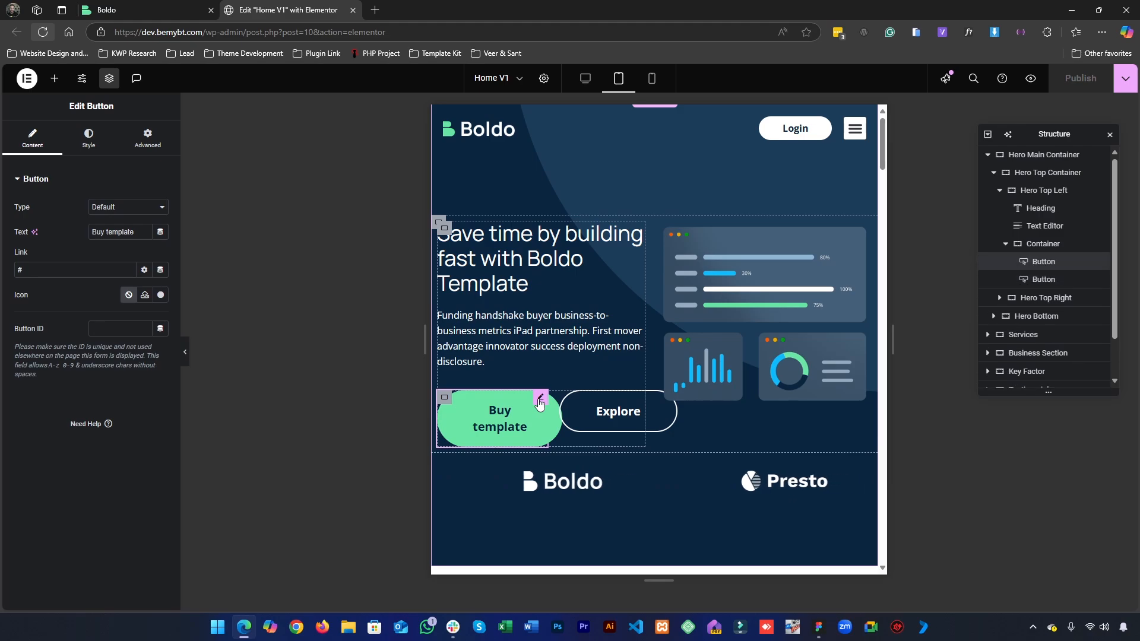
left_click(106, 133)
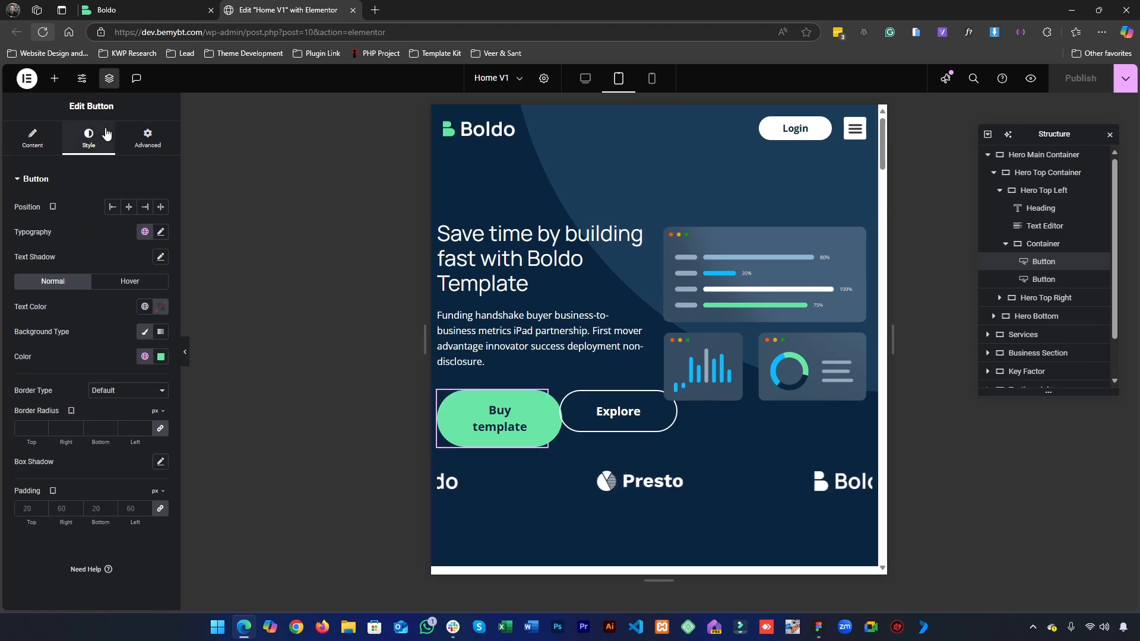
- Try unlinked tablet padding on the Buy template button with 10 px at the top, then link the sides again
left_click(160, 509)
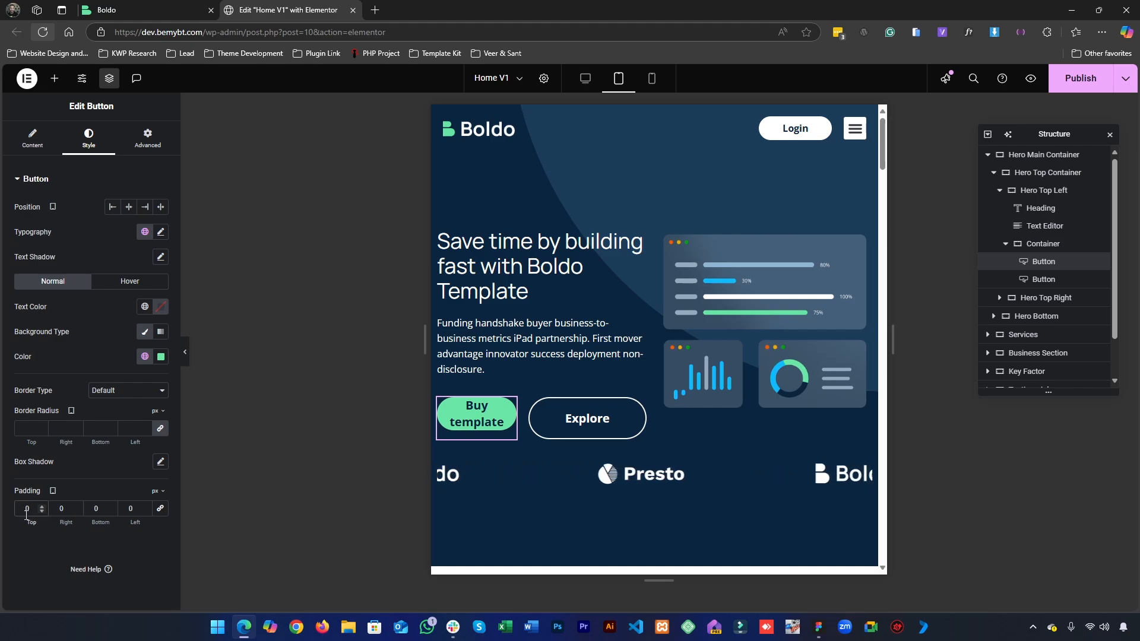
type("1")
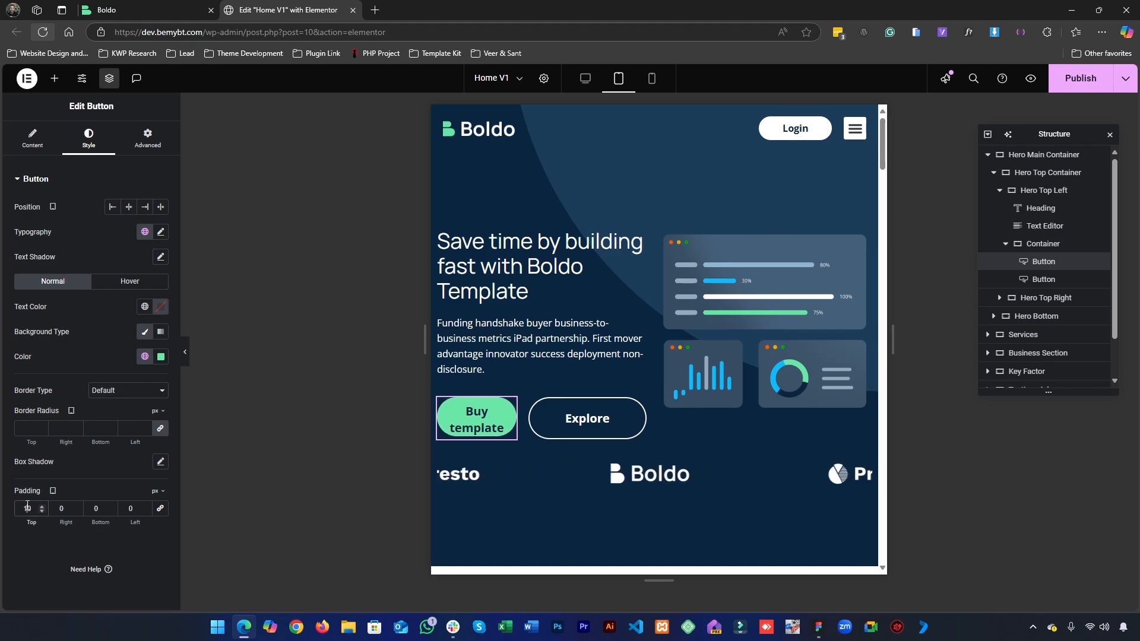
key("BackSpace")
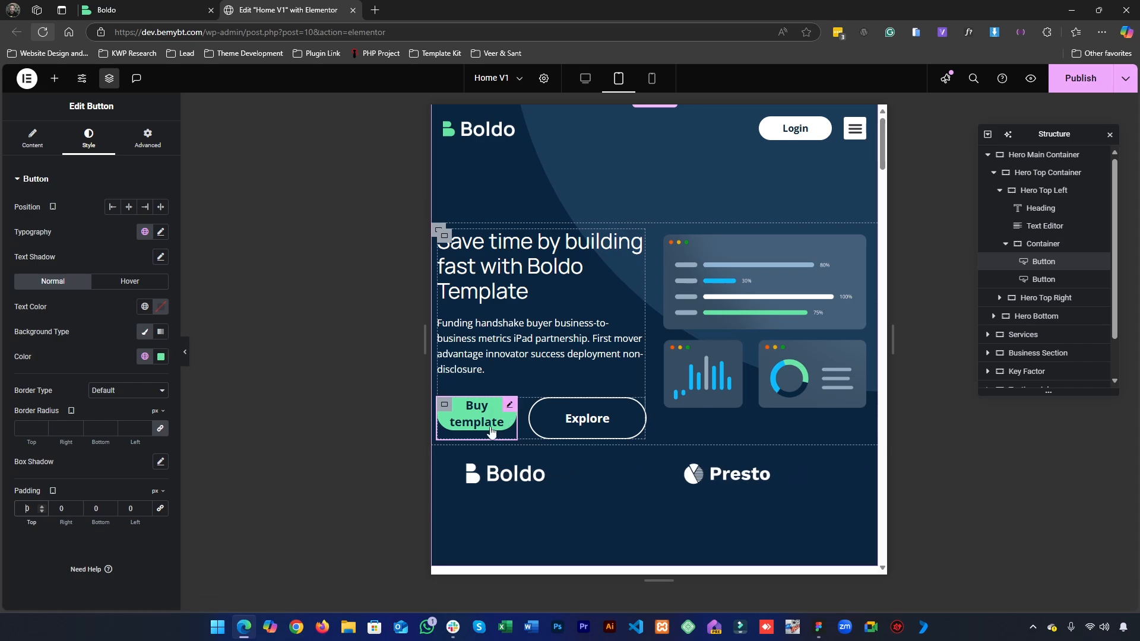
left_click(159, 510)
left_click(135, 510)
key("BackSpace")
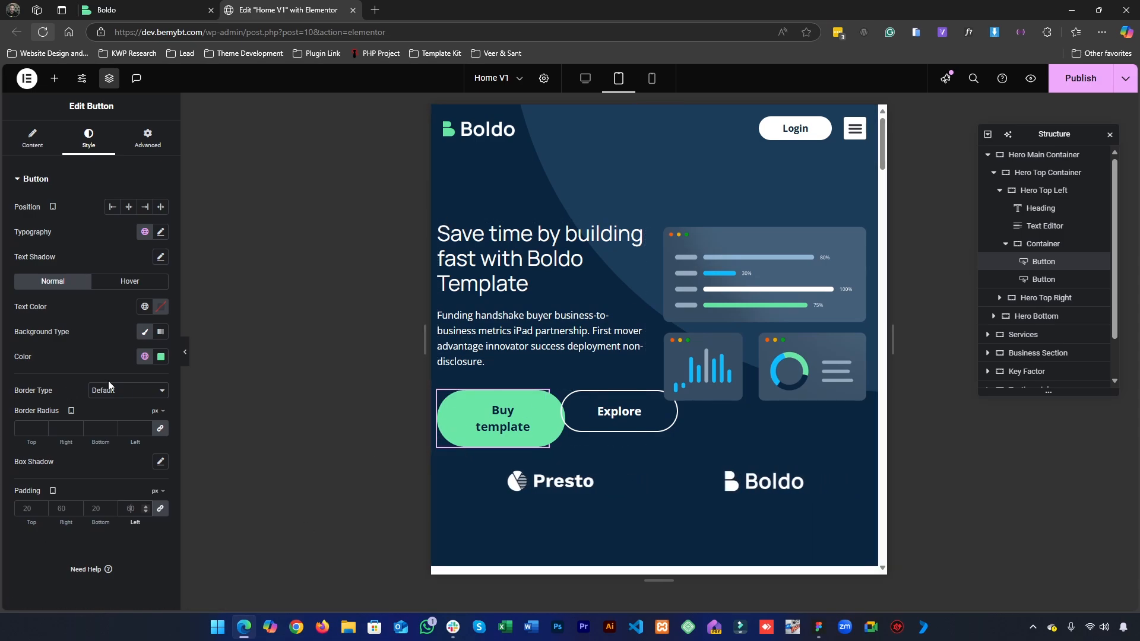
- Set the Buy template button's tablet font size to 16 px and unlink its padding with 0 on all sides
left_click(144, 232)
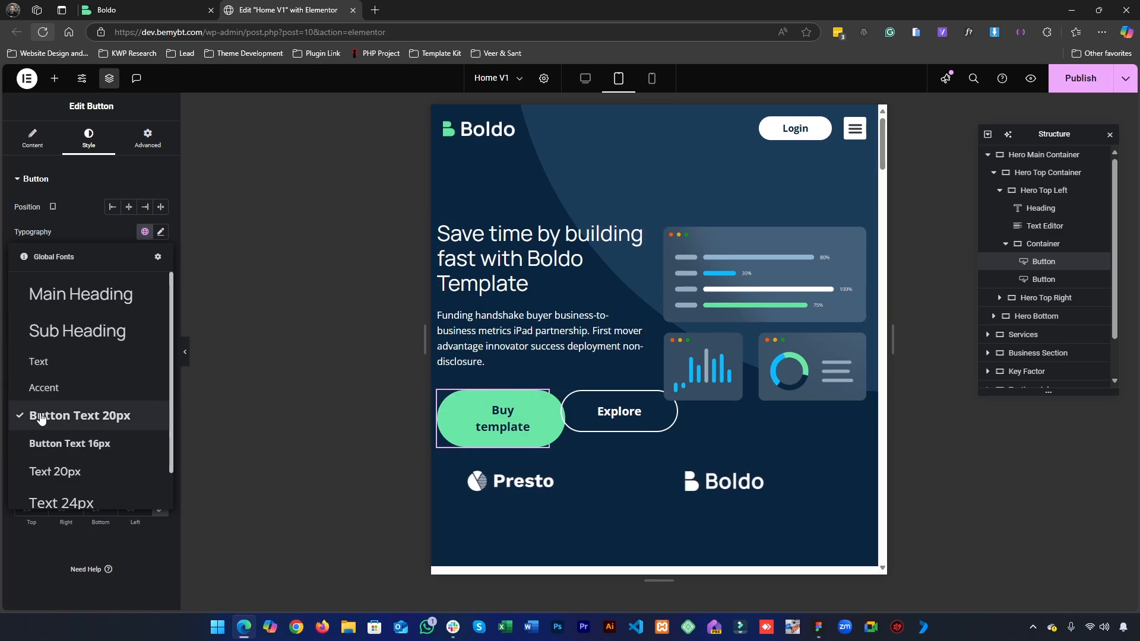
left_click(98, 225)
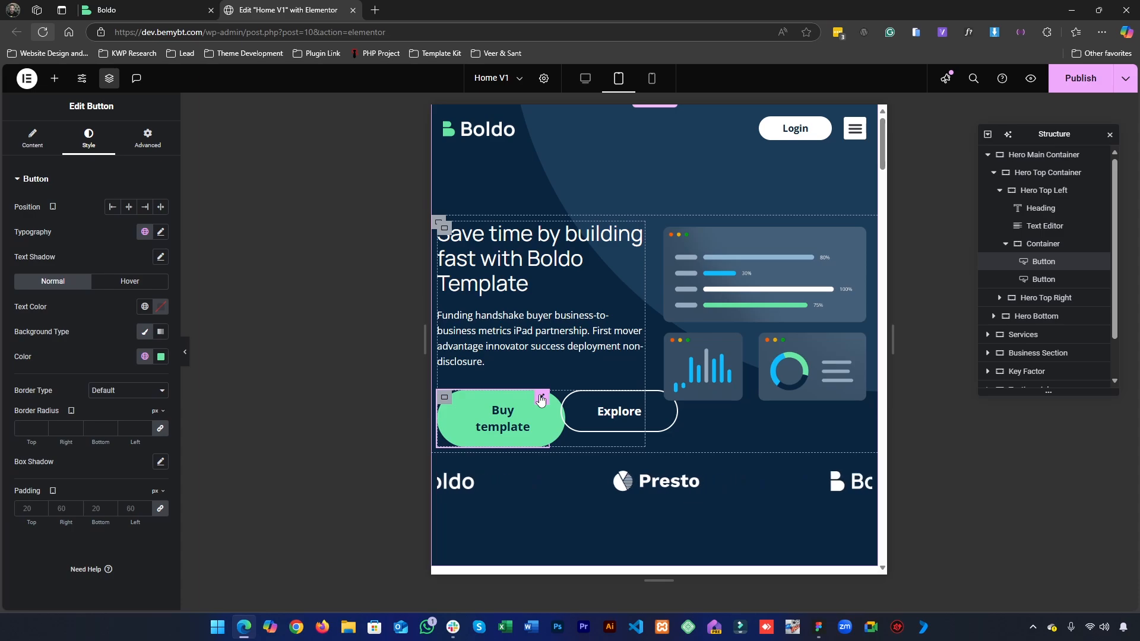
left_click(160, 232)
type("16")
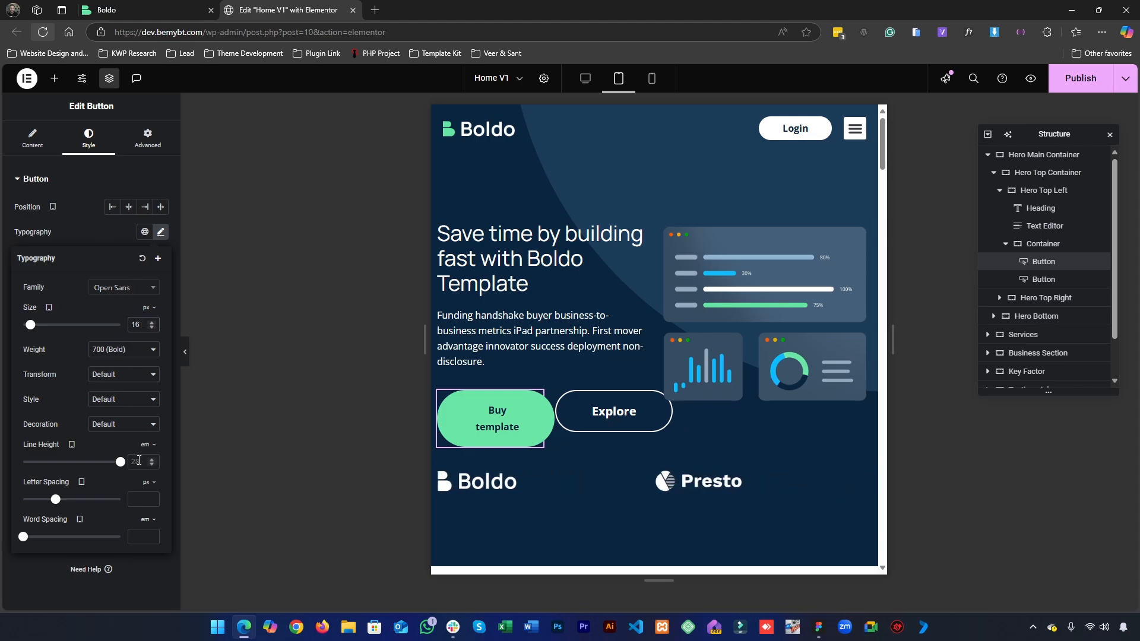
left_click(81, 239)
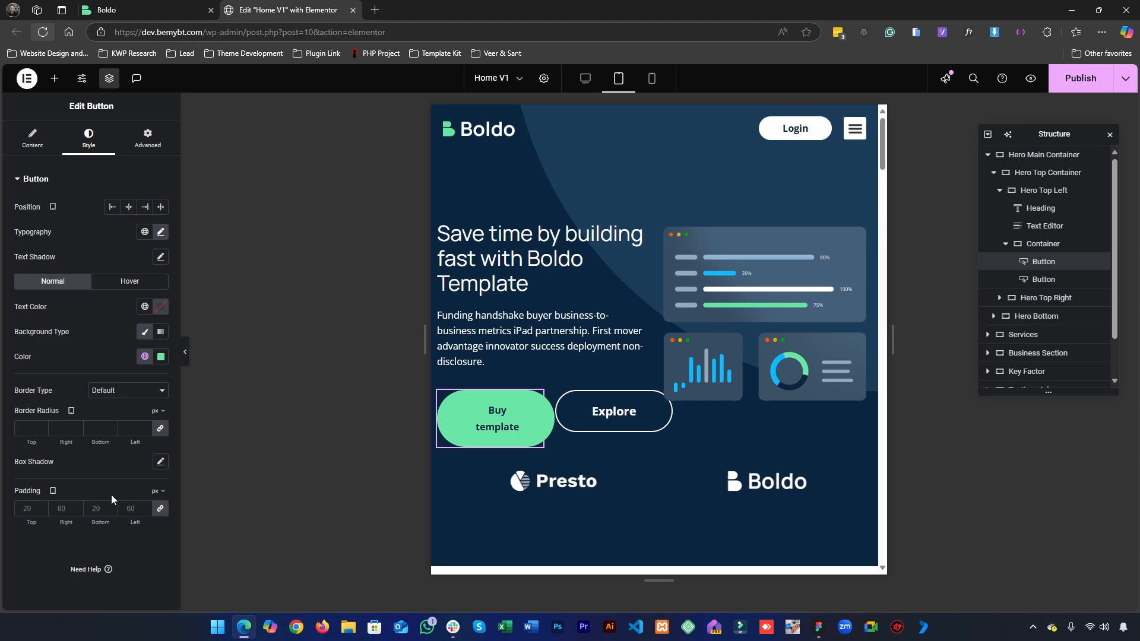
left_click(160, 511)
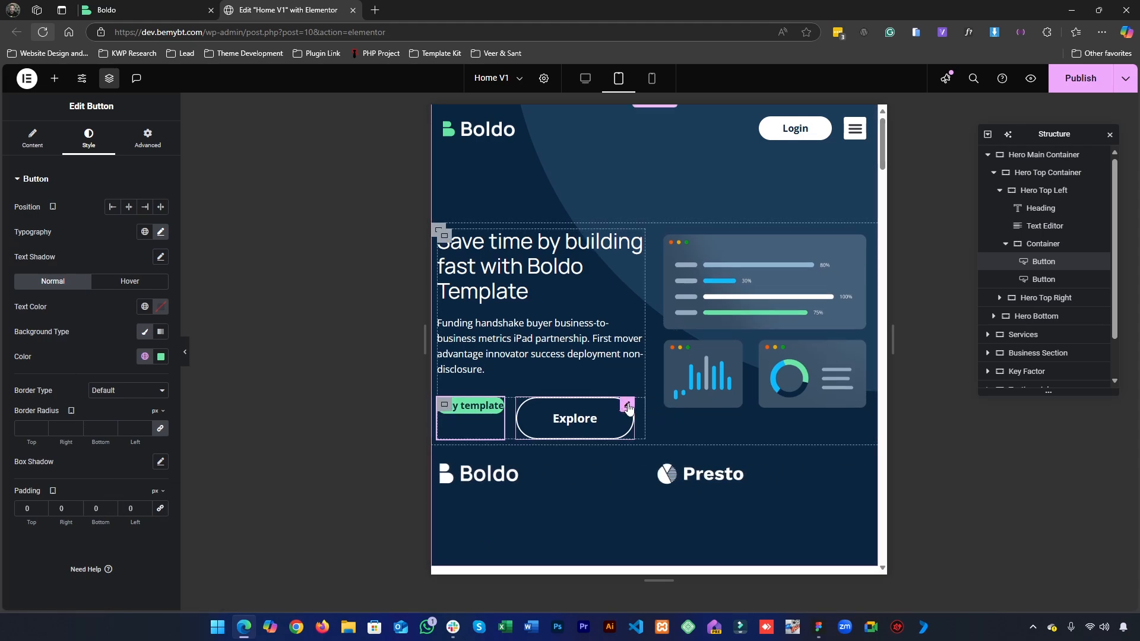
- Set the direction of the container holding the two hero buttons to column for tablet
left_click(443, 406)
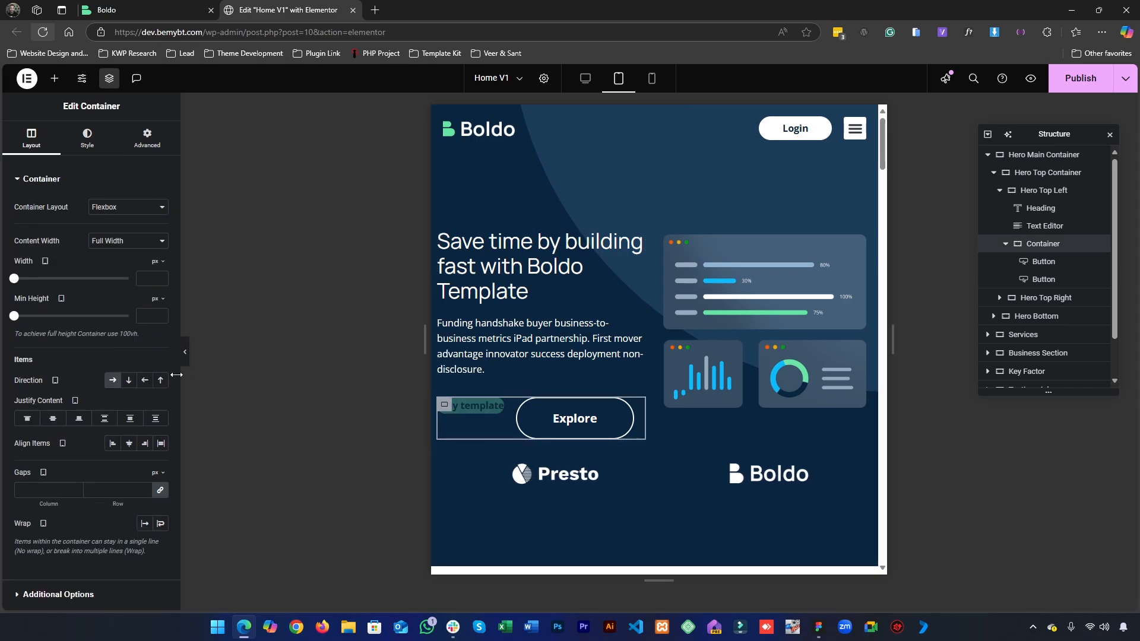
left_click(128, 381)
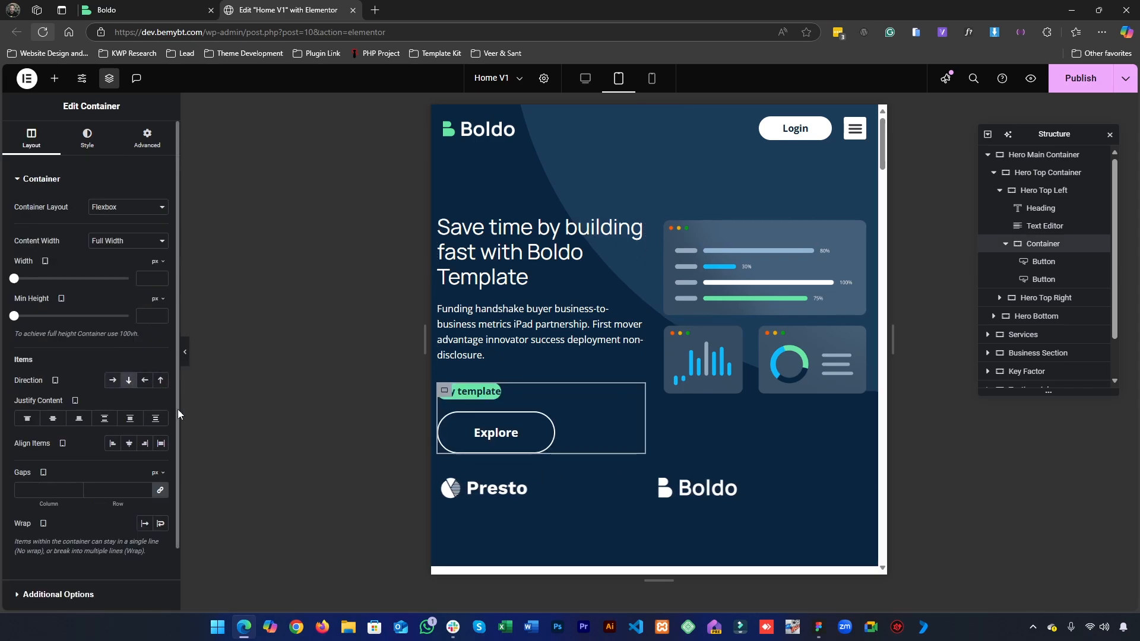
left_click(507, 390)
left_click(444, 390)
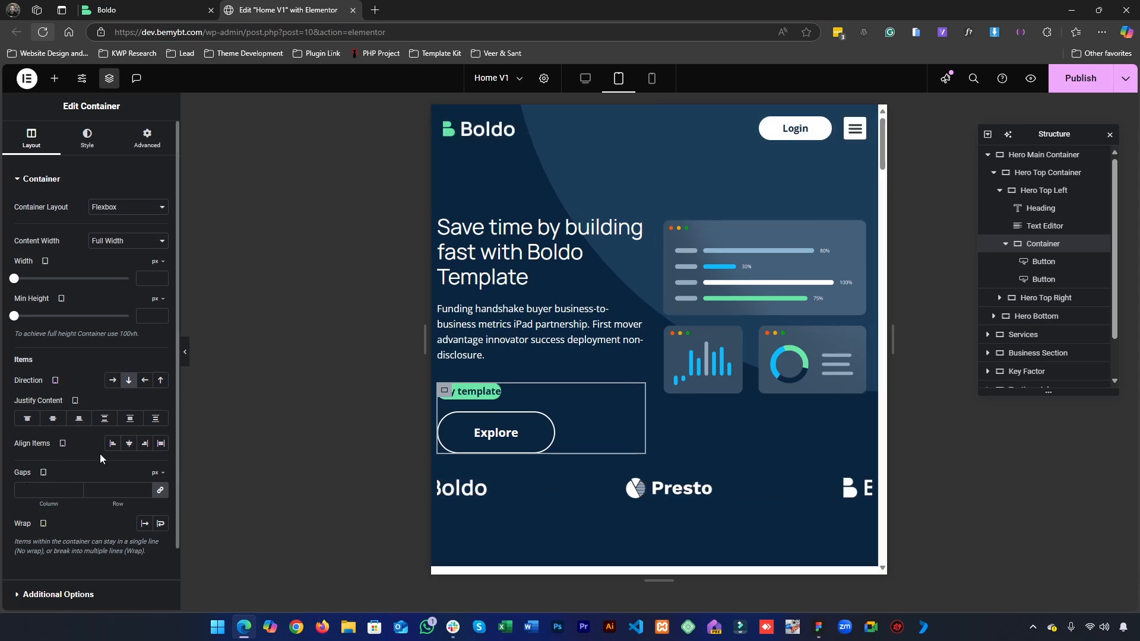
- Review the button container's content width, width and other layout options, and open its style settings
scroll(91, 495, "down", 1)
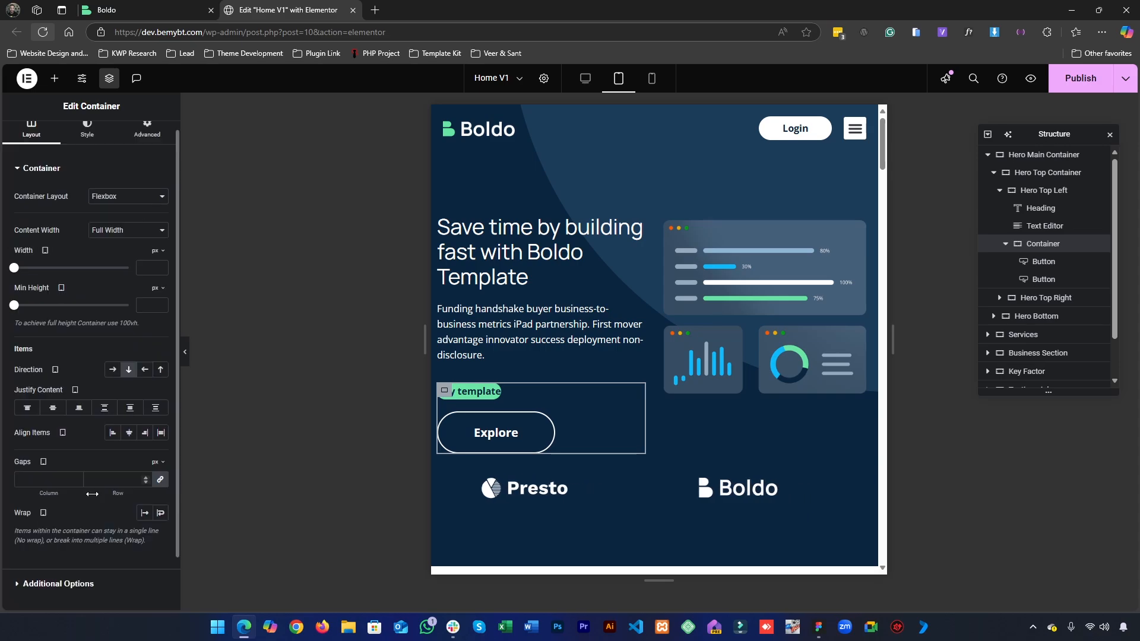
scroll(92, 494, "up", 1)
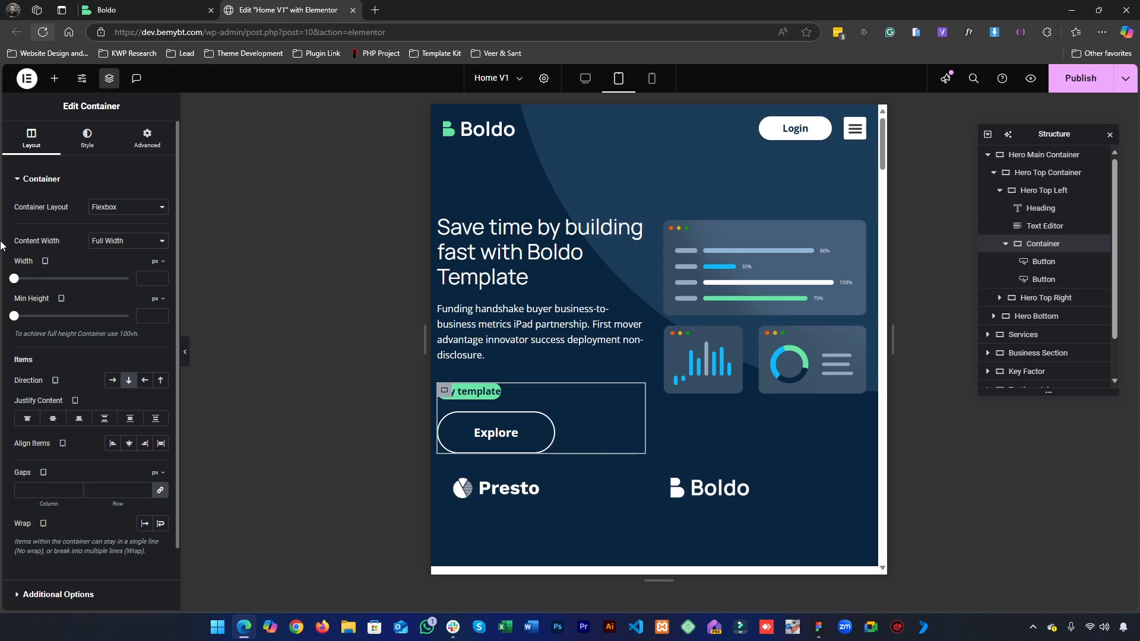
left_click_drag(55, 240, 62, 242)
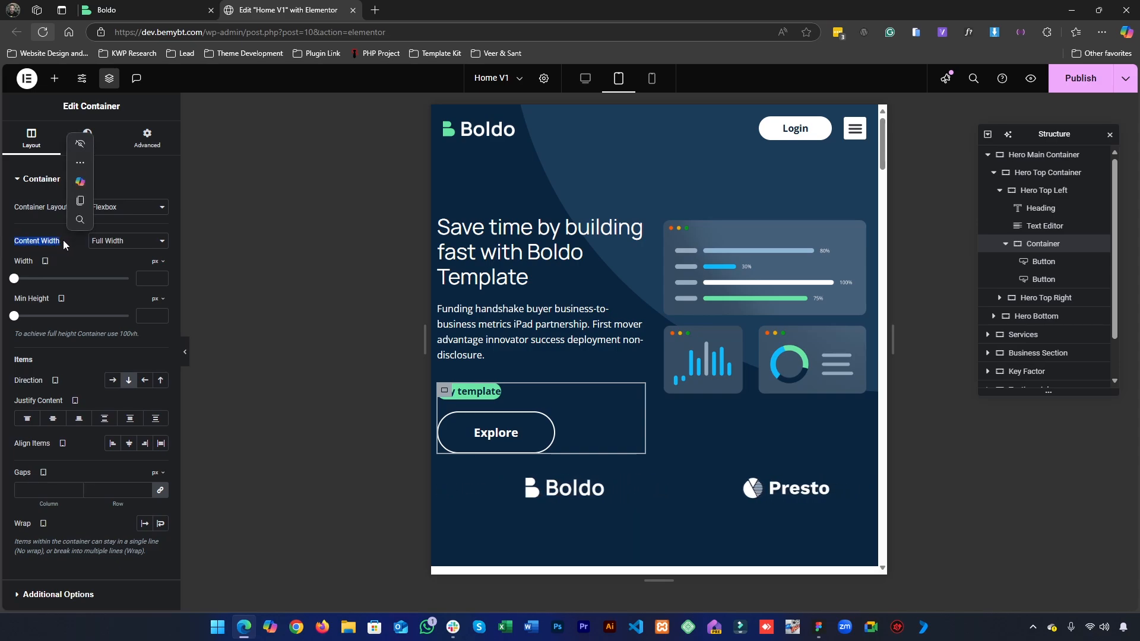
double_click(29, 265)
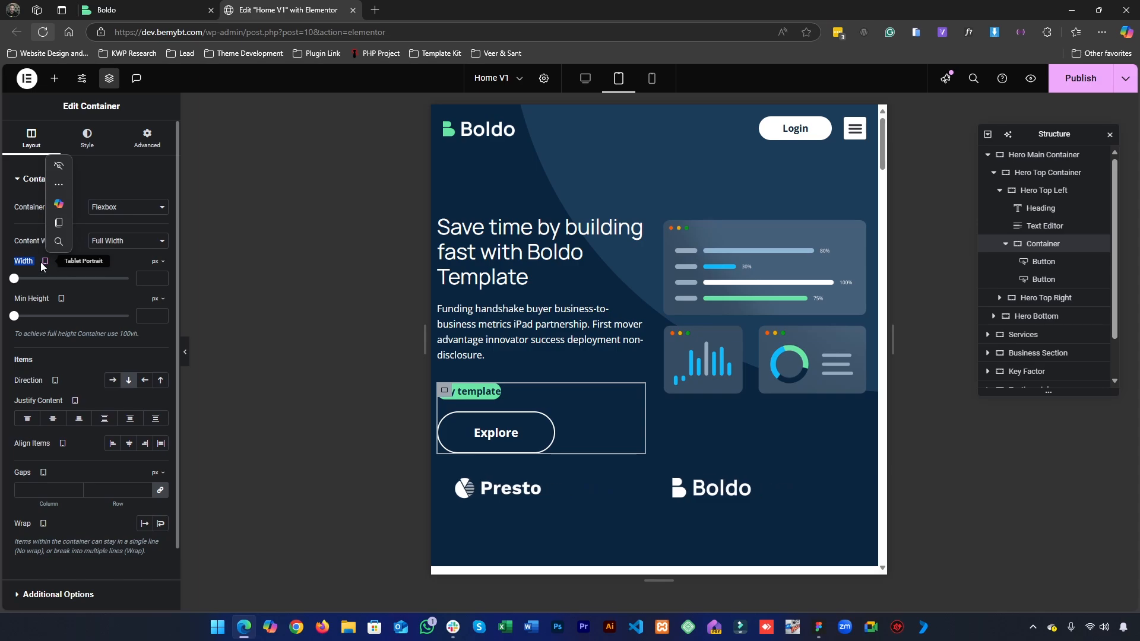
left_click(80, 266)
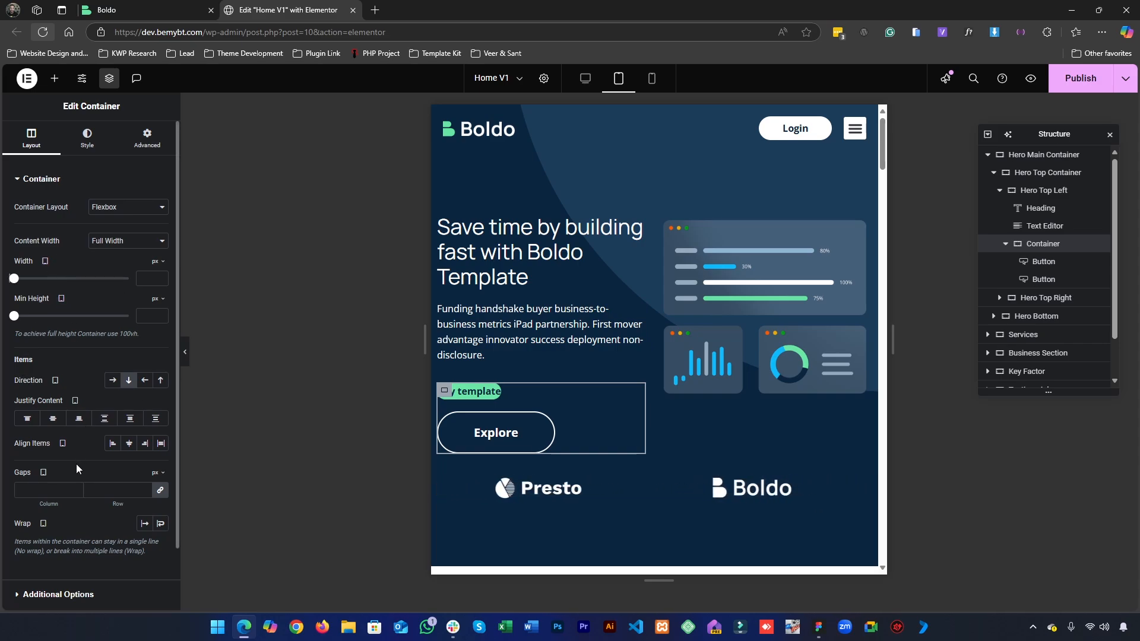
left_click(87, 139)
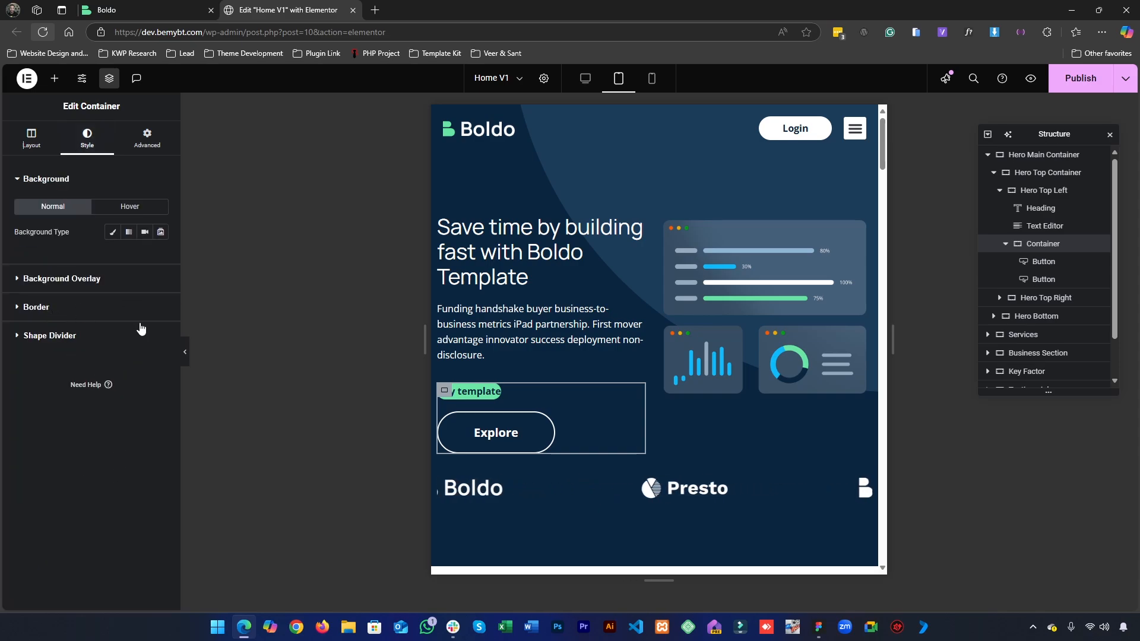
- Set the Buy template button's tablet padding to 10 px top and bottom and 30 px right and left, and preview it
left_click(519, 391)
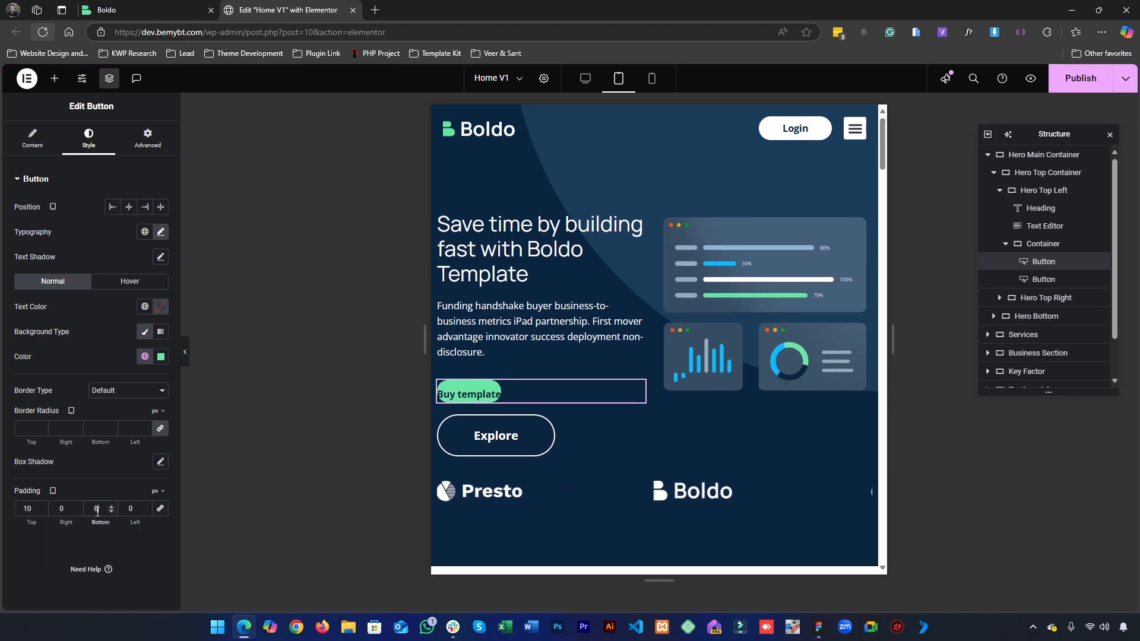
type("10")
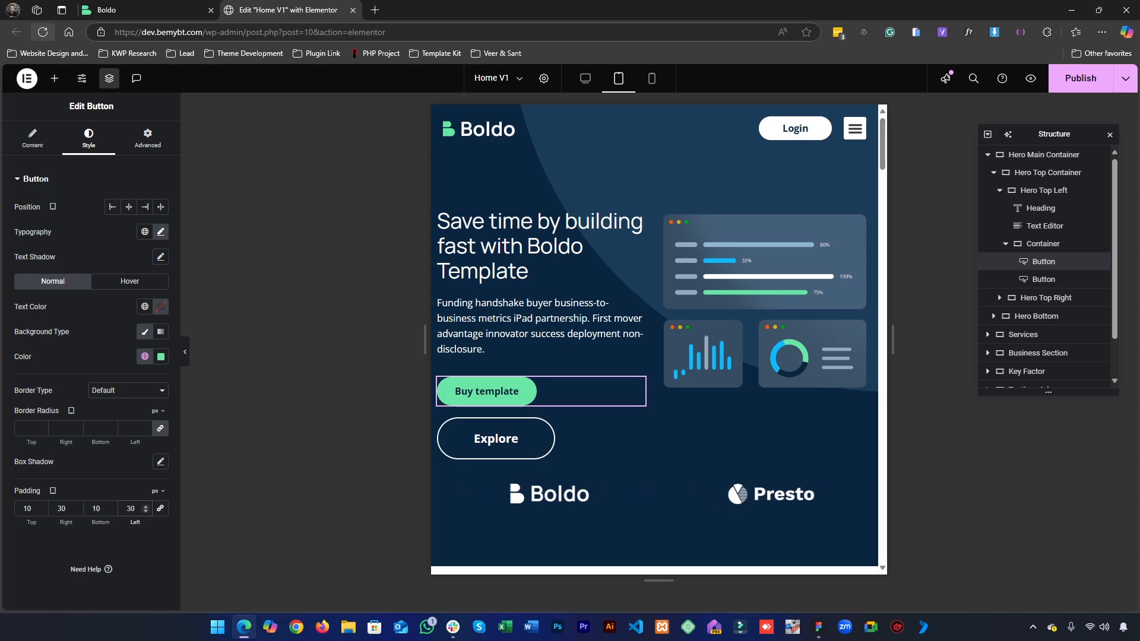
left_click(185, 354)
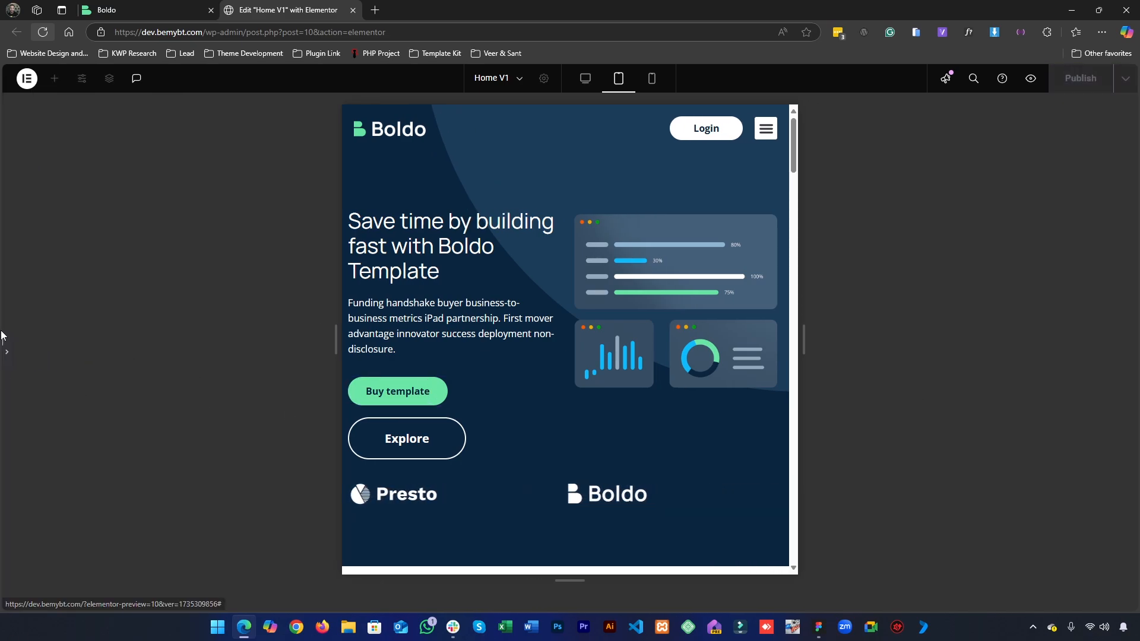
left_click(7, 352)
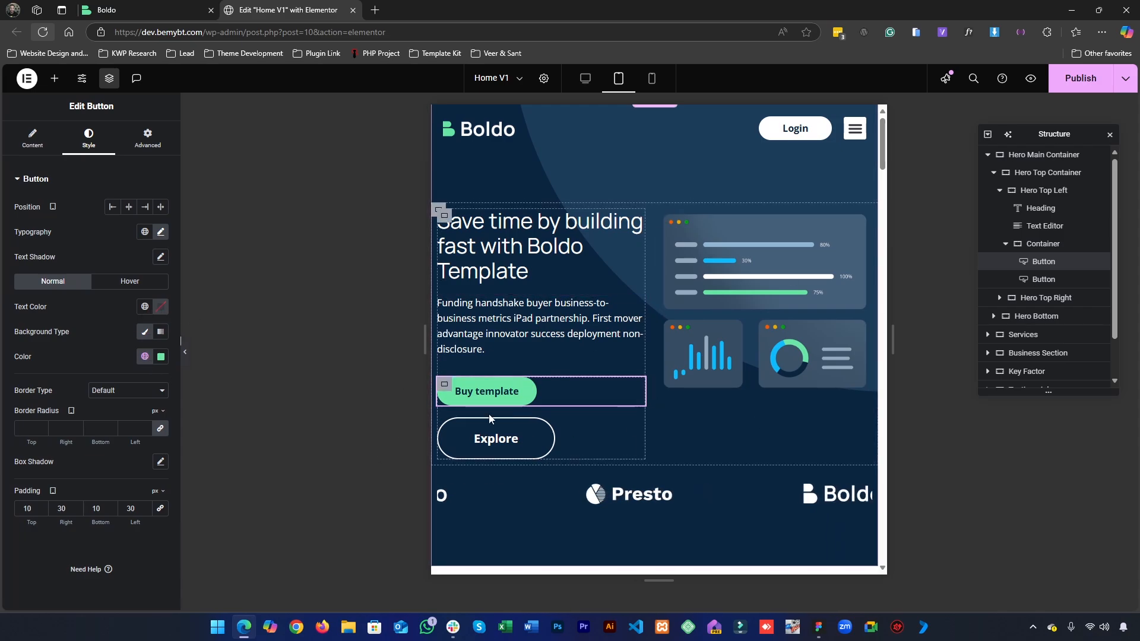
- Set the global Button Text 20px font's tablet size to 16 px, save the site settings and return to the page
left_click(161, 233)
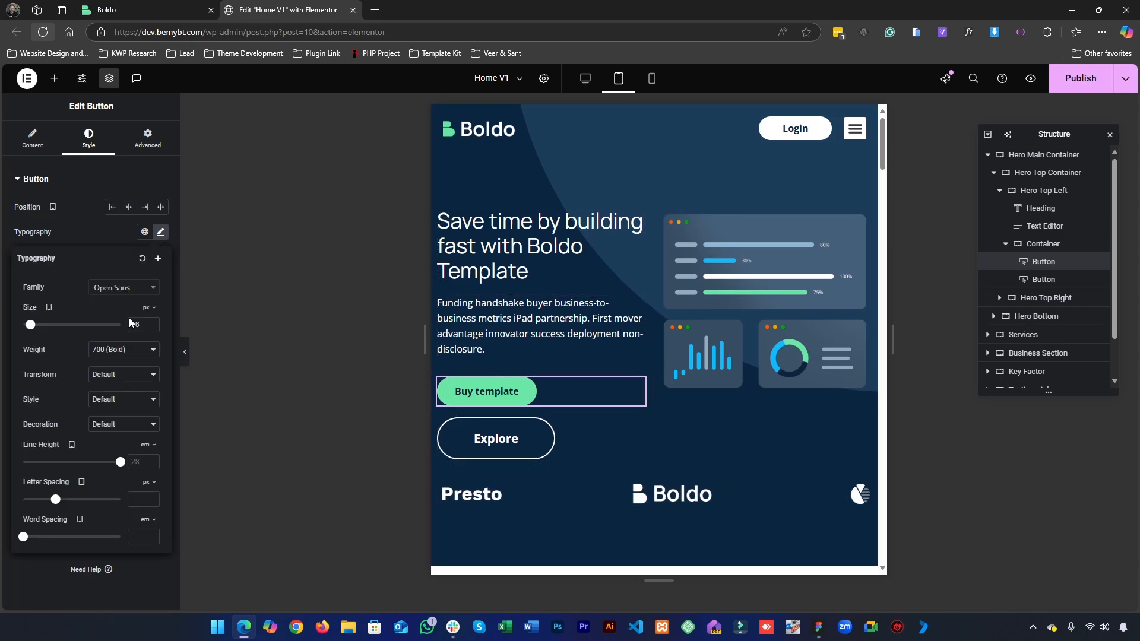
left_click(145, 232)
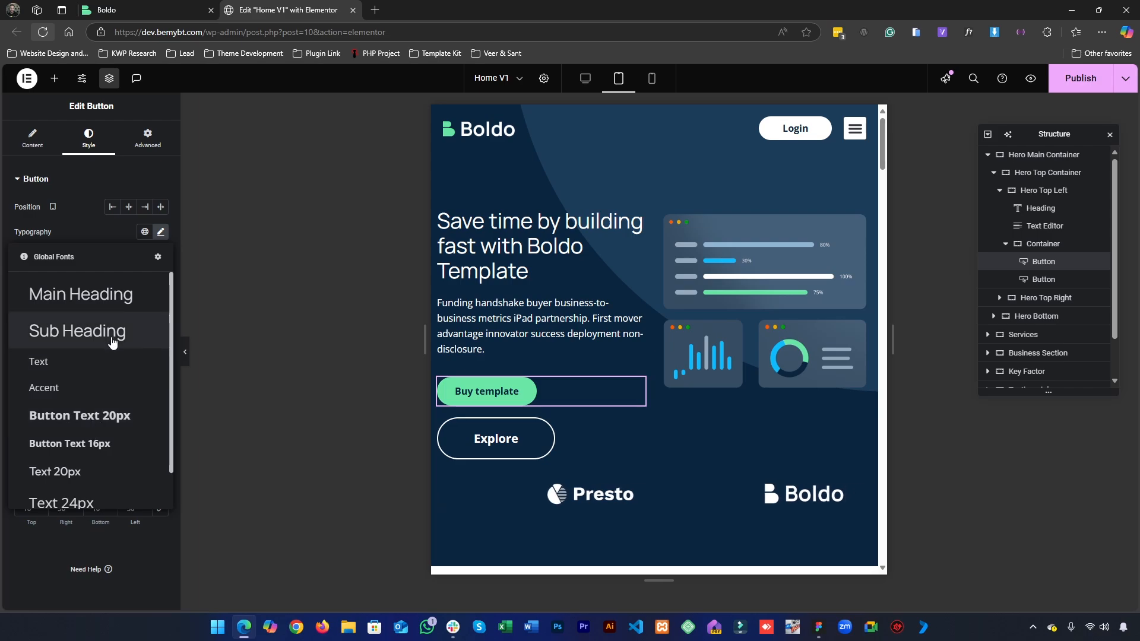
left_click(111, 227)
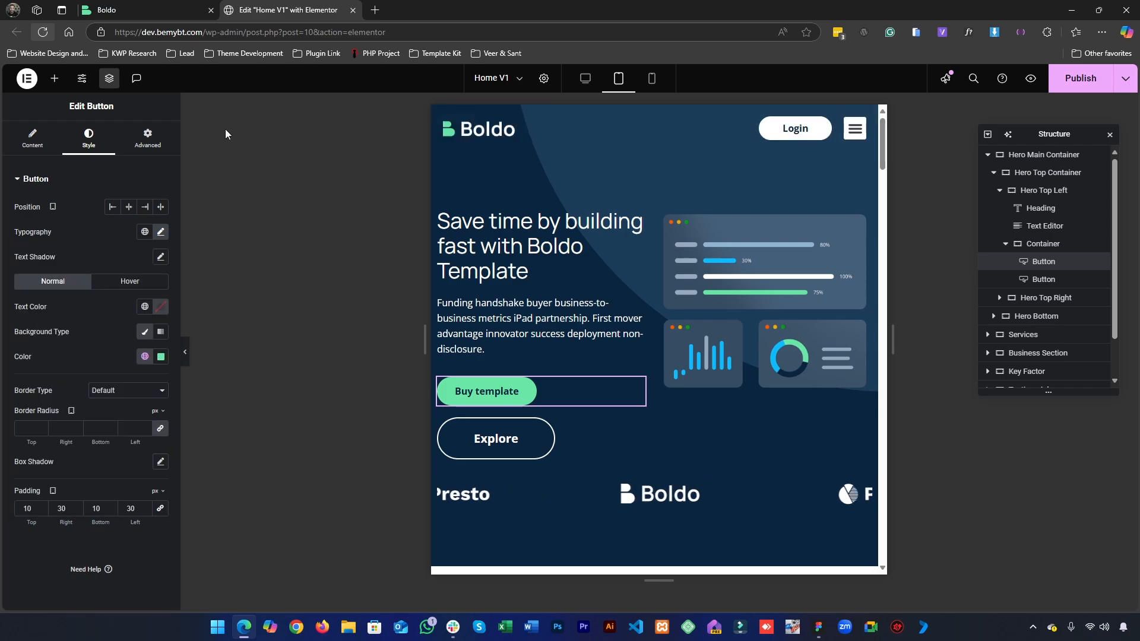
left_click(144, 231)
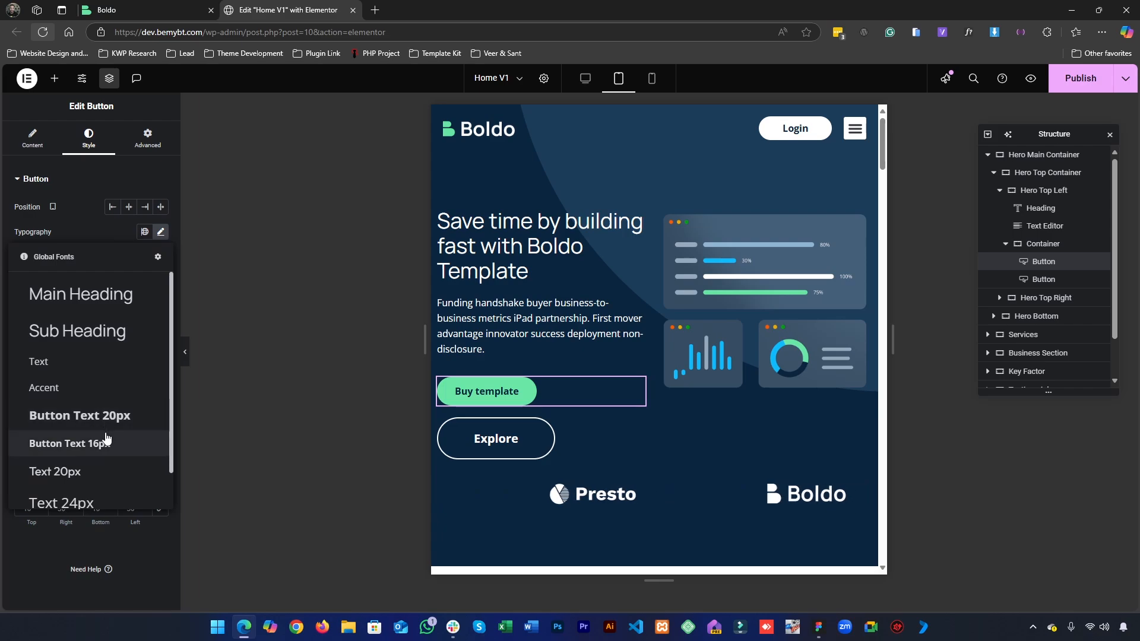
left_click(82, 83)
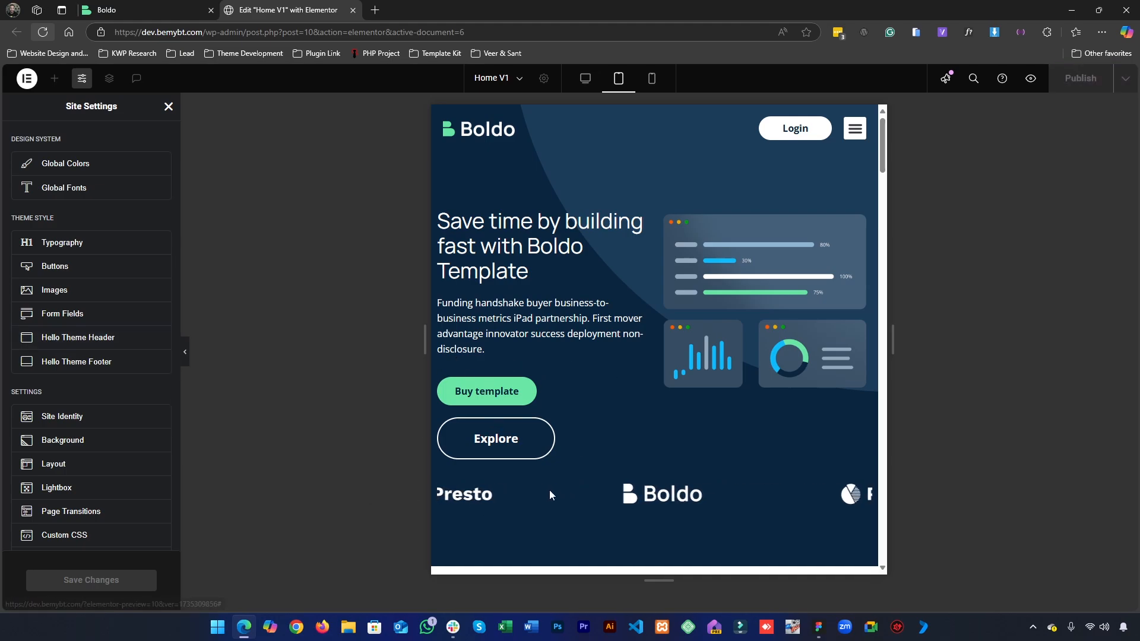
left_click(89, 187)
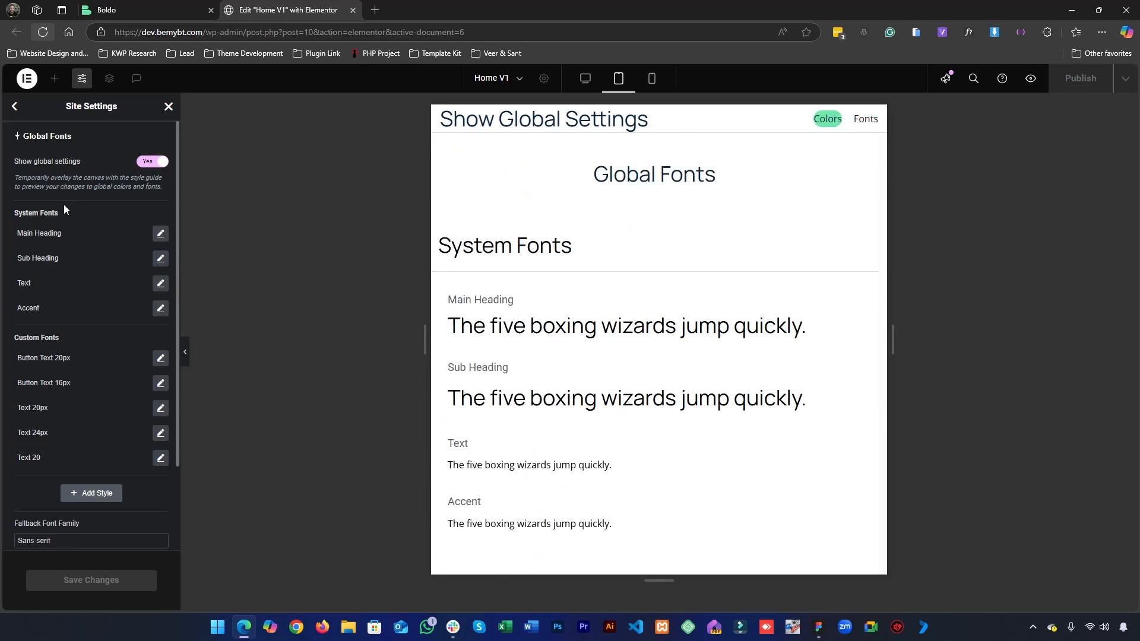
left_click(159, 359)
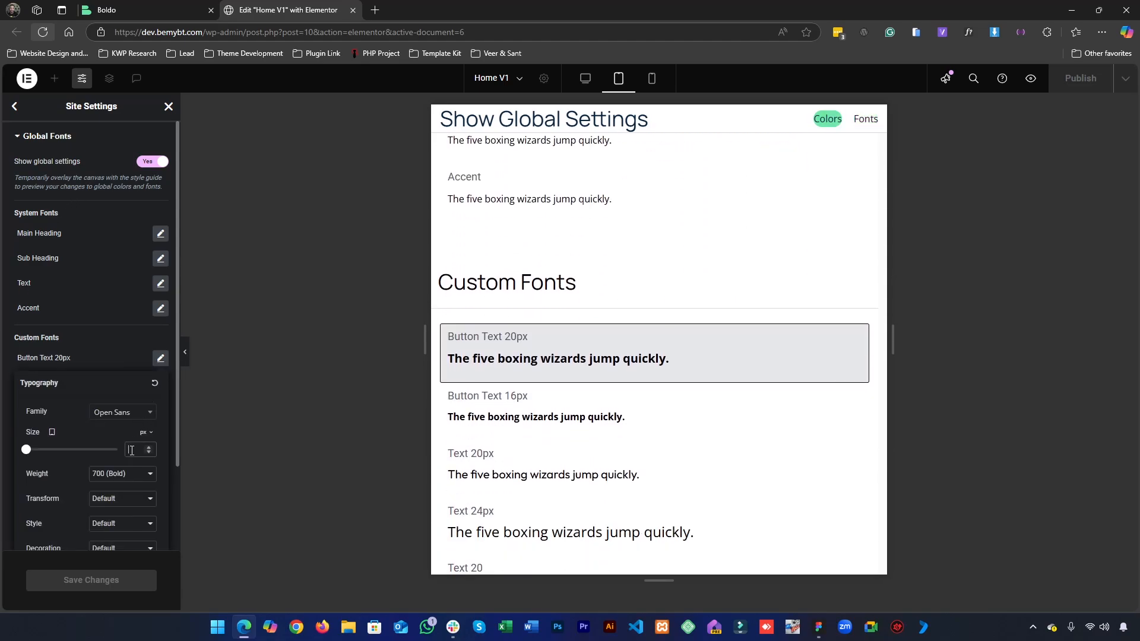
type("16")
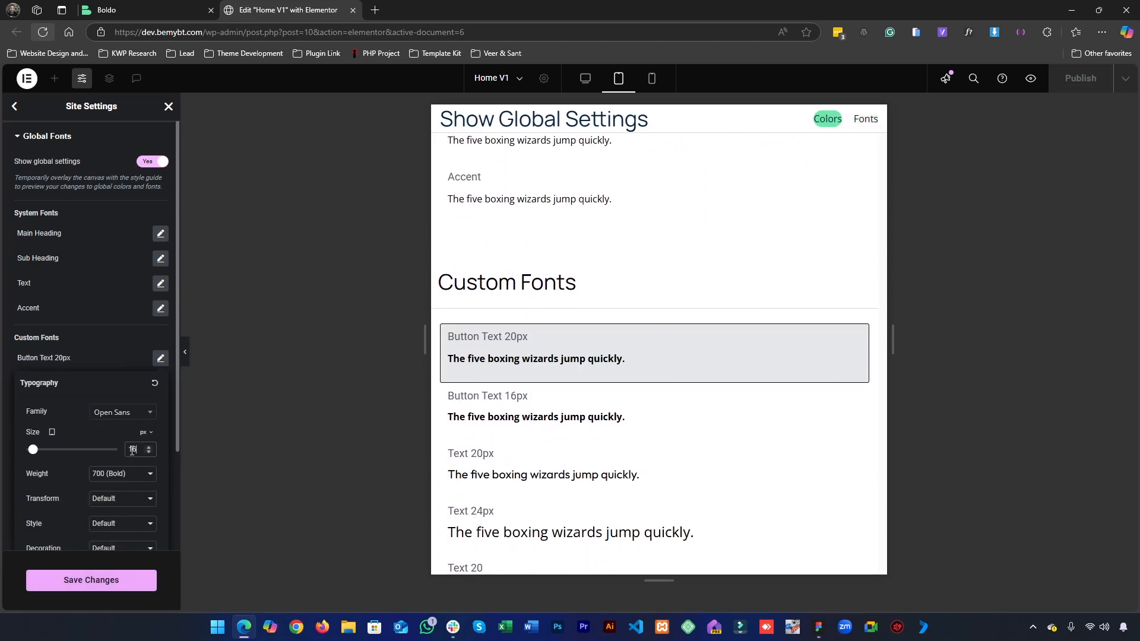
left_click(109, 353)
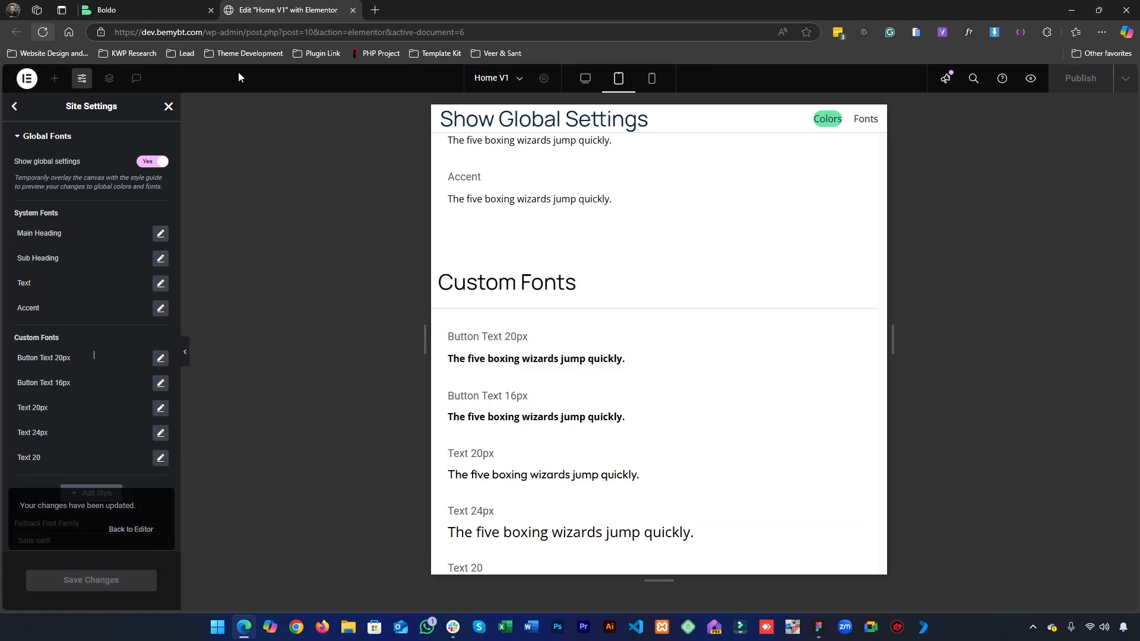
left_click(169, 107)
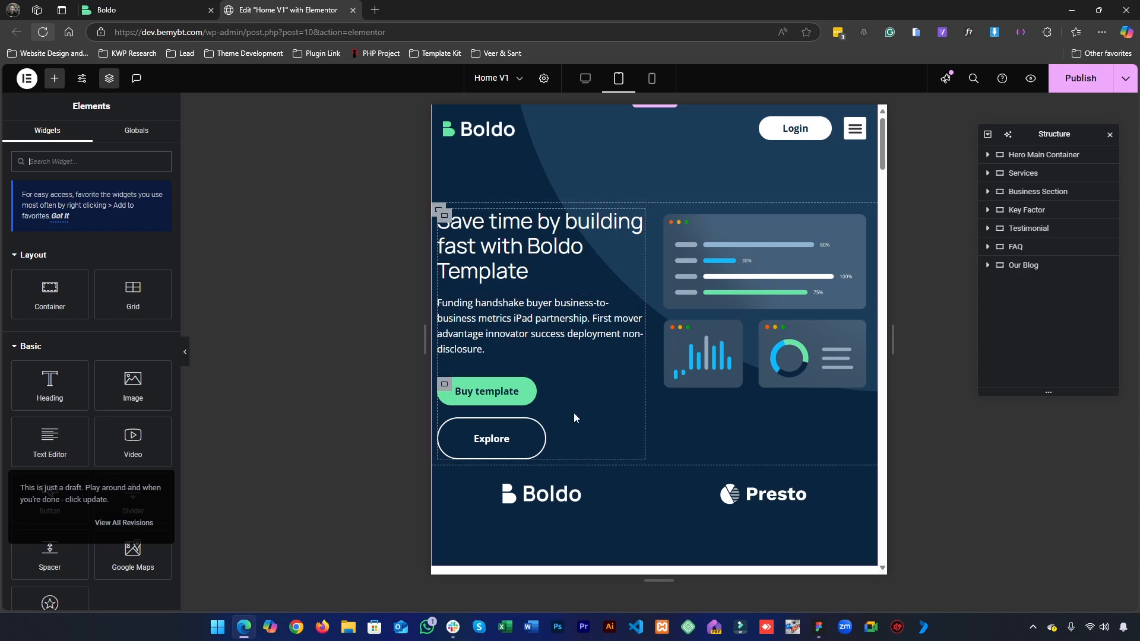
- Apply the Button Text 20px global font to the Buy template button and compare the desktop and tablet views
left_click(543, 394)
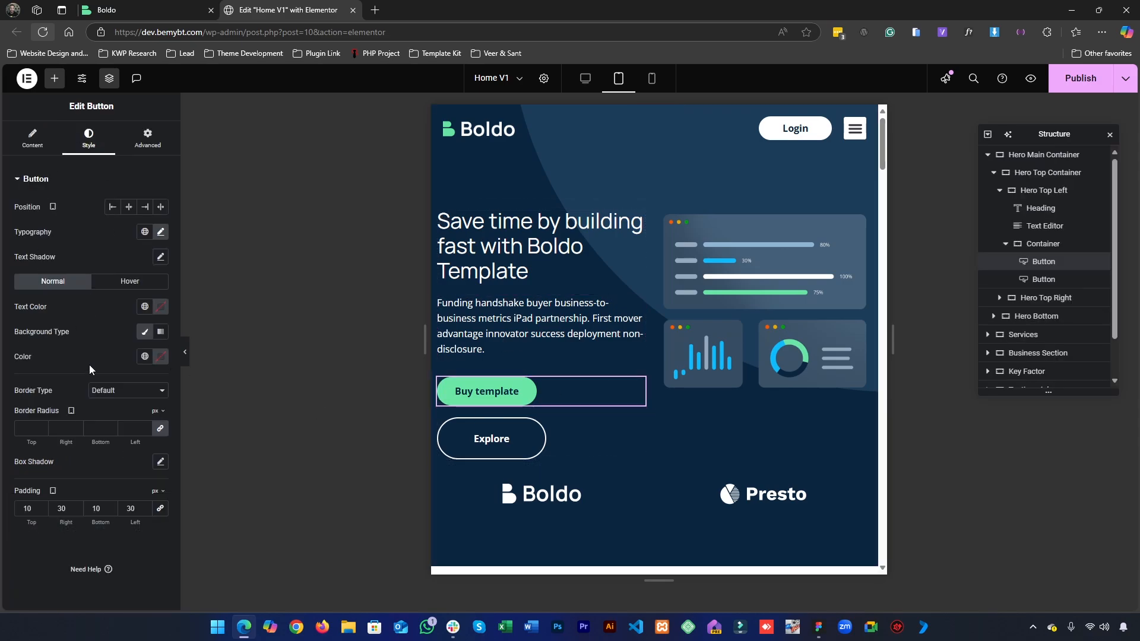
left_click(143, 234)
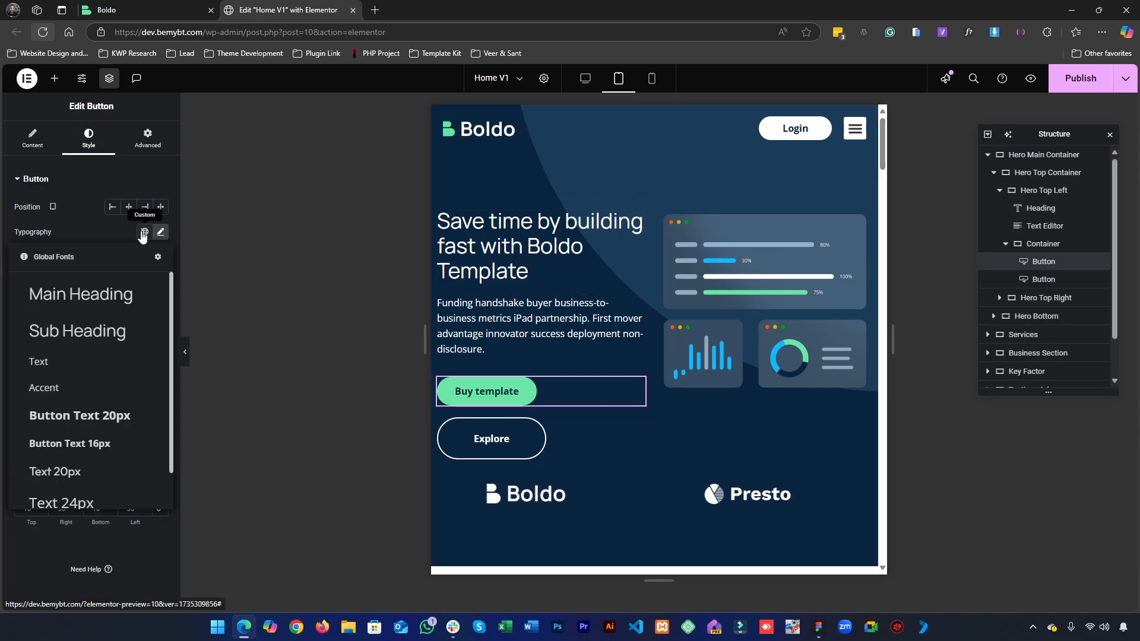
left_click(86, 424)
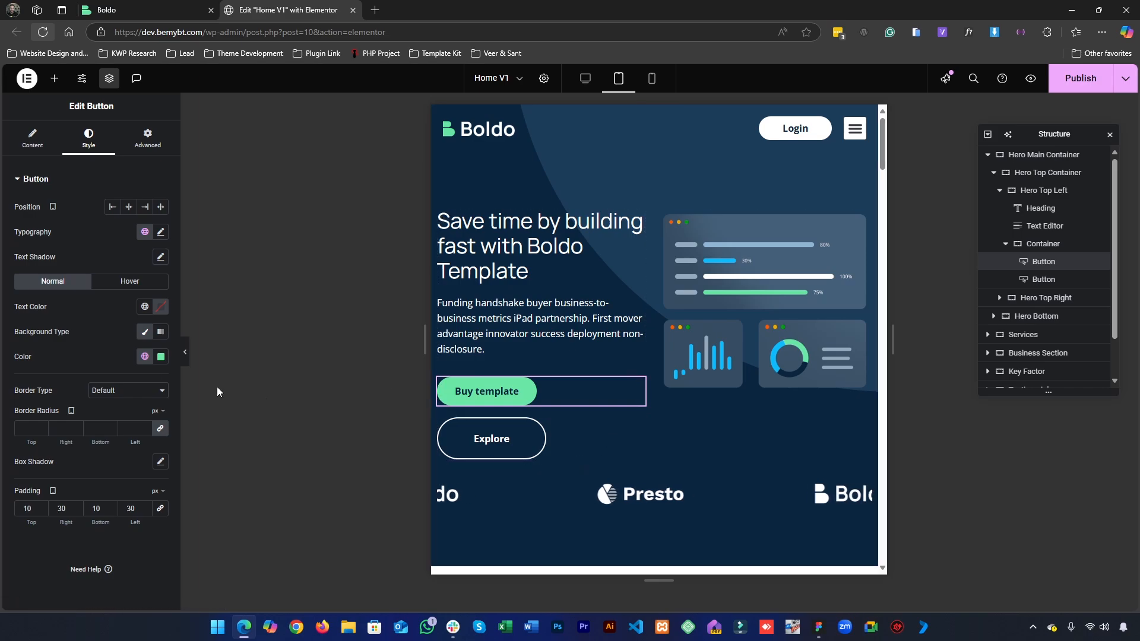
left_click(587, 85)
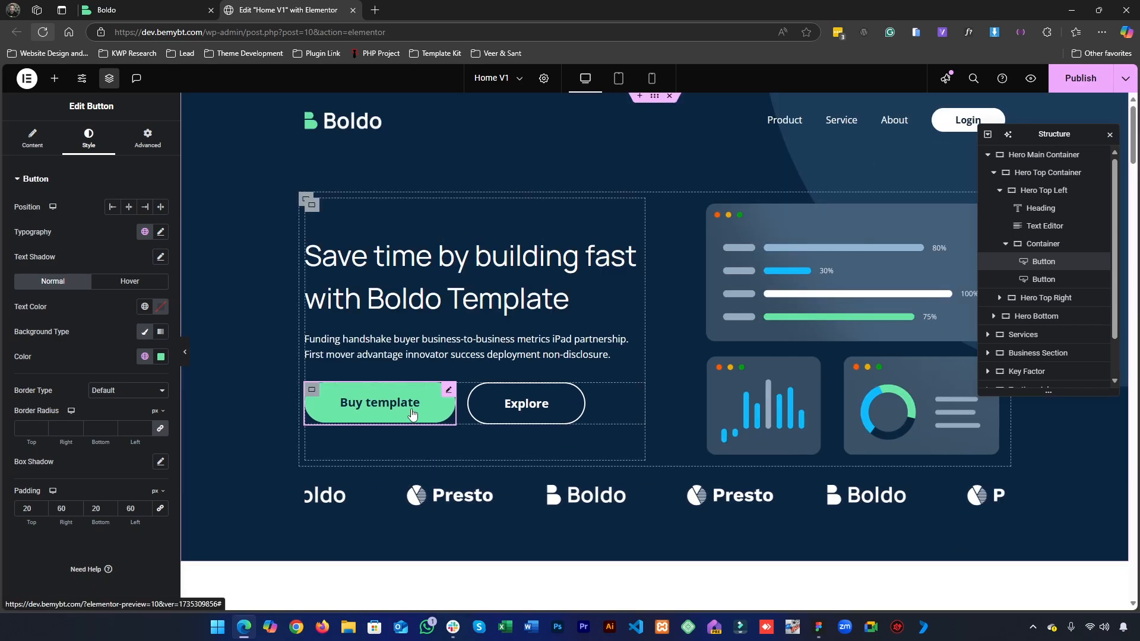
left_click(618, 78)
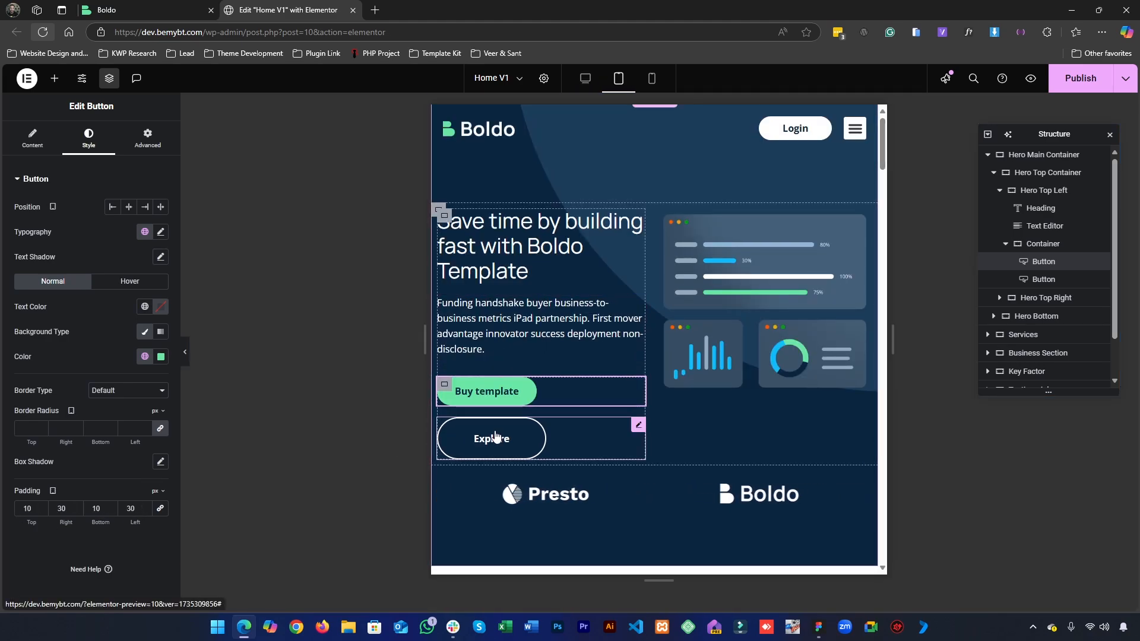
- Try the Accent global font on the Explore button, but settle on the Button Text 20px global font
left_click(575, 439)
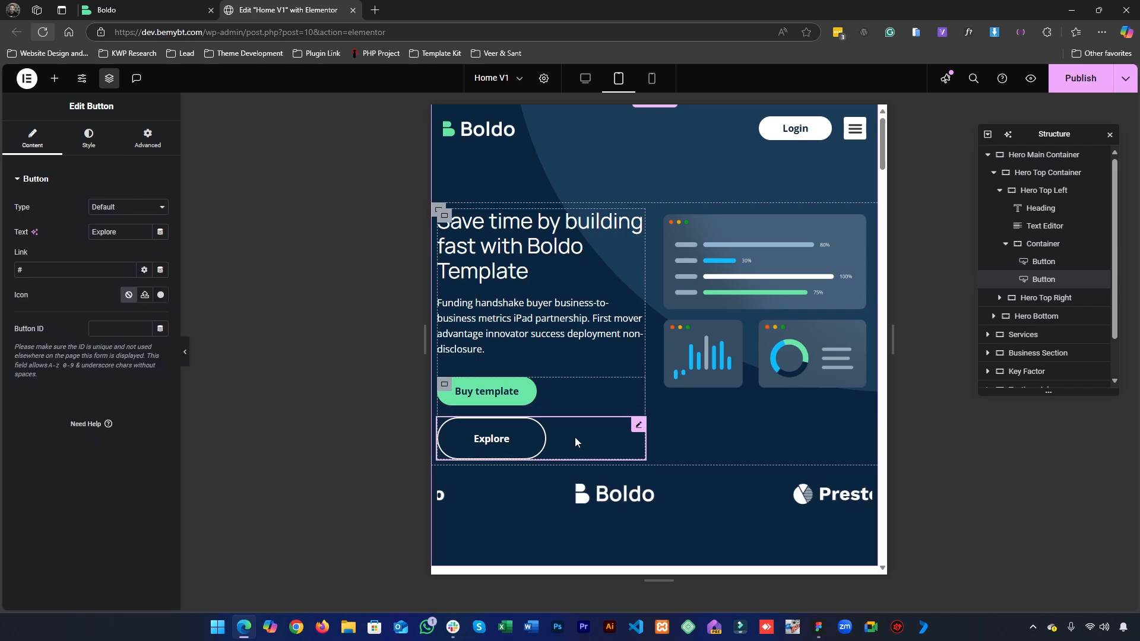
left_click(112, 140)
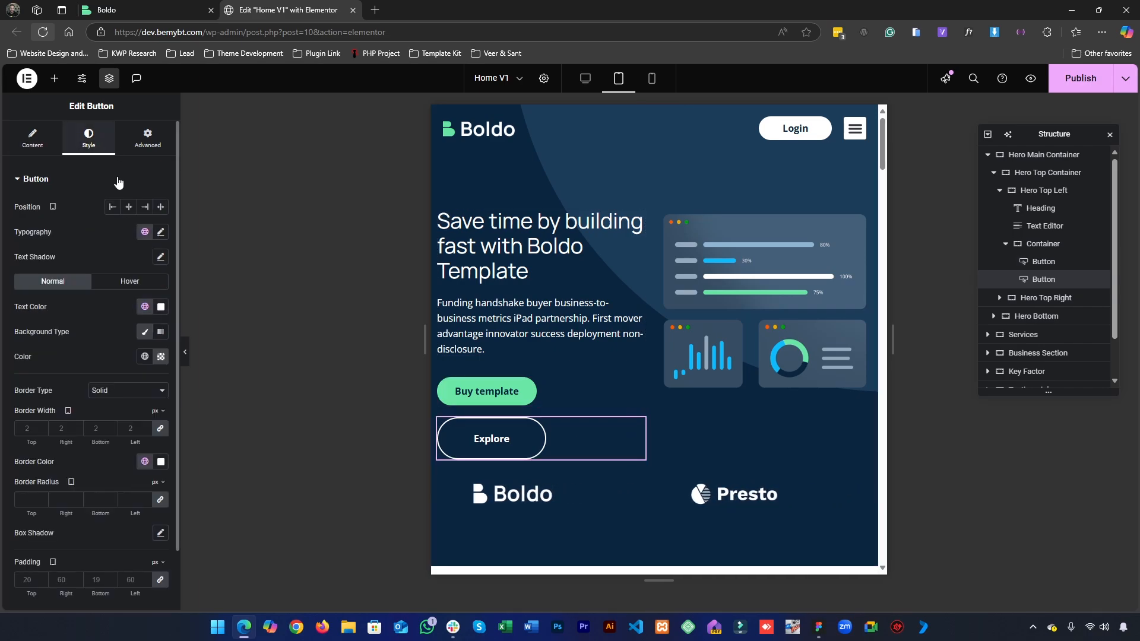
left_click(145, 232)
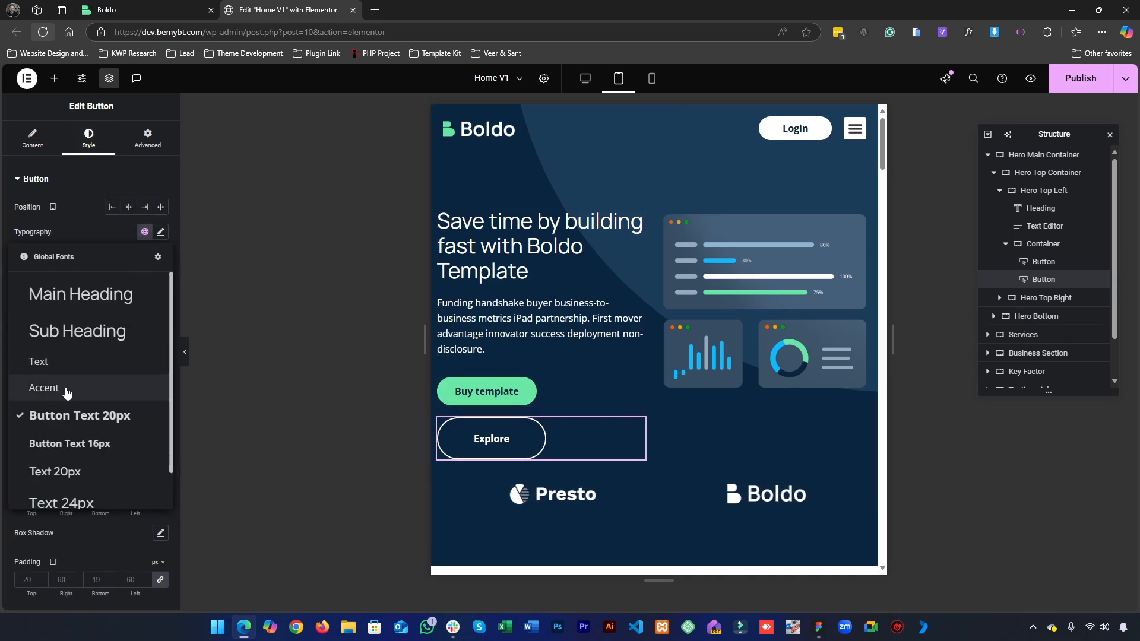
left_click(67, 391)
left_click(145, 232)
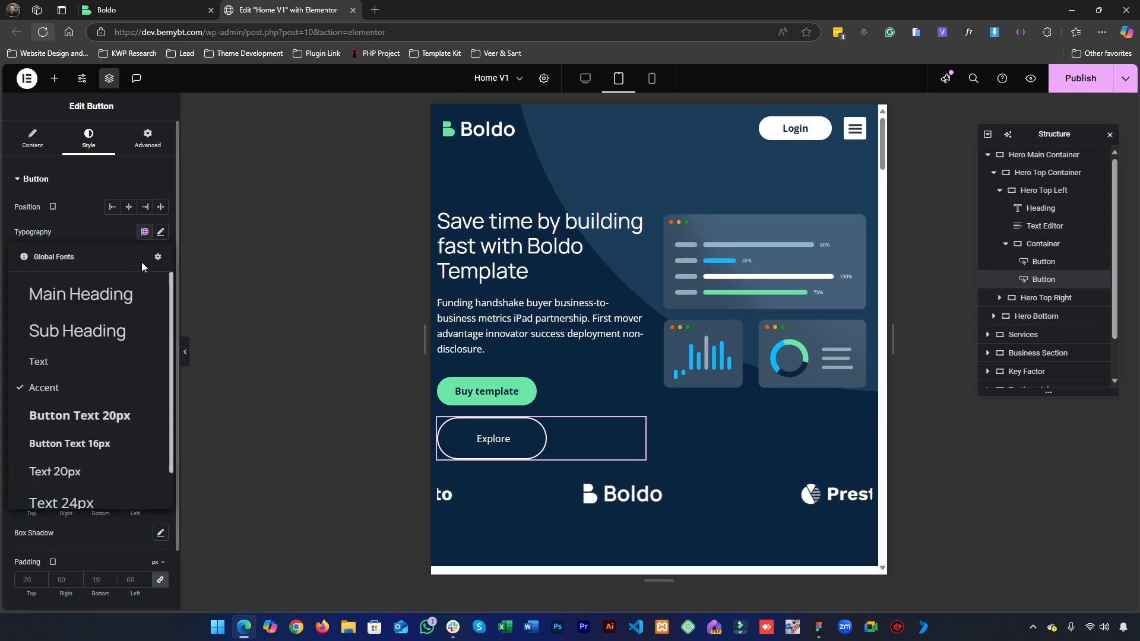
left_click(87, 412)
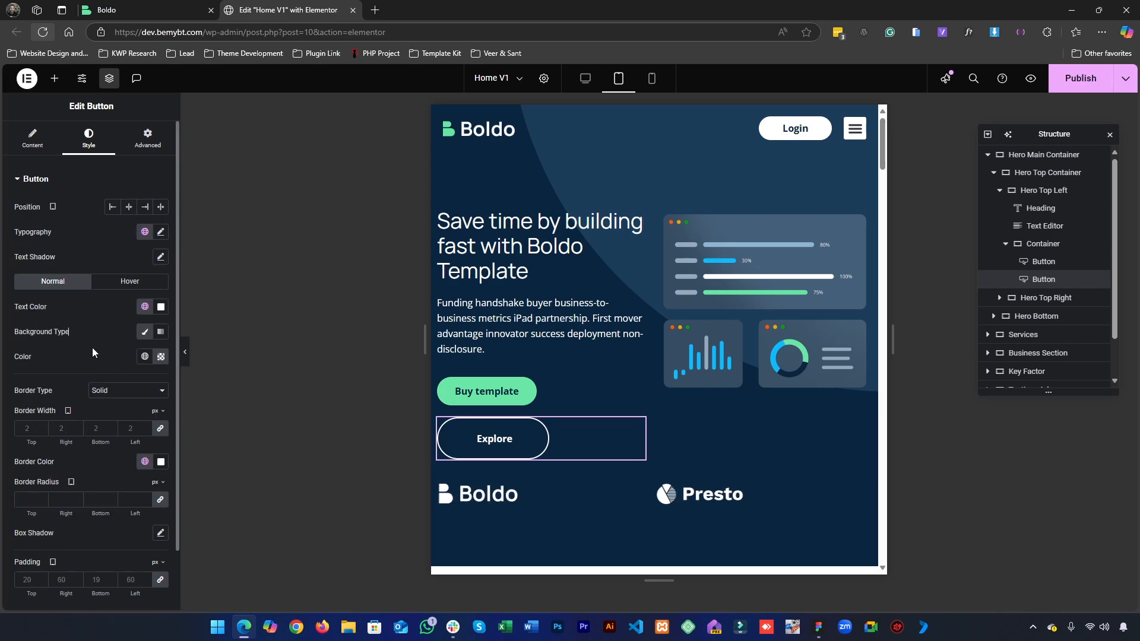
- Unlink the Explore button's tablet padding and set it to 10 px top and bottom and 30 px right and left
scroll(103, 498, "down", 1)
left_click(160, 514)
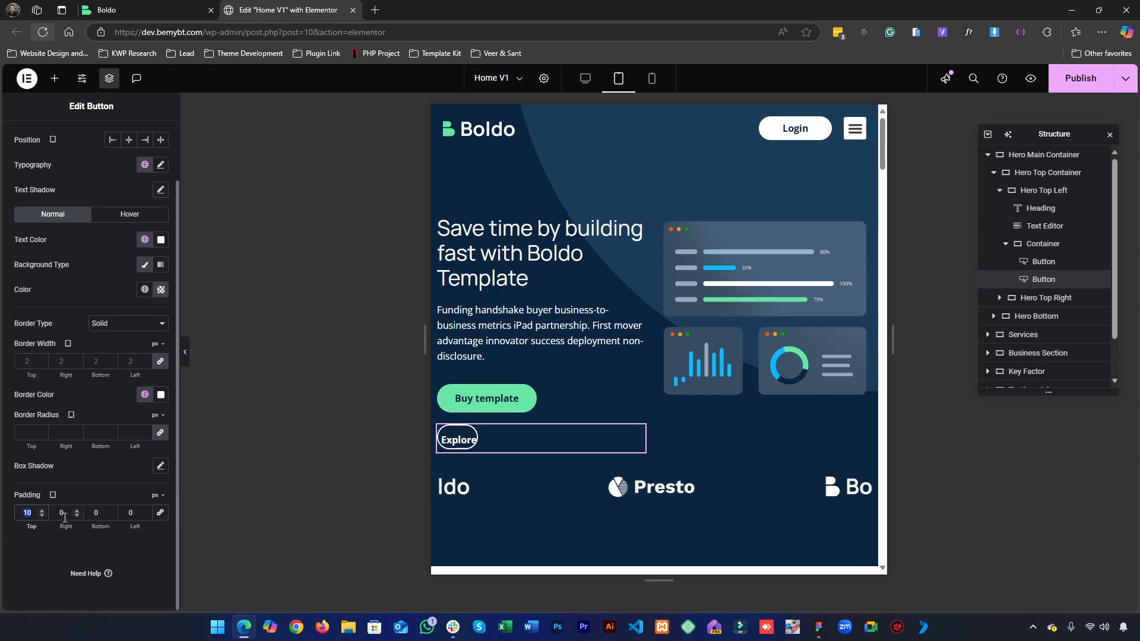
type("10")
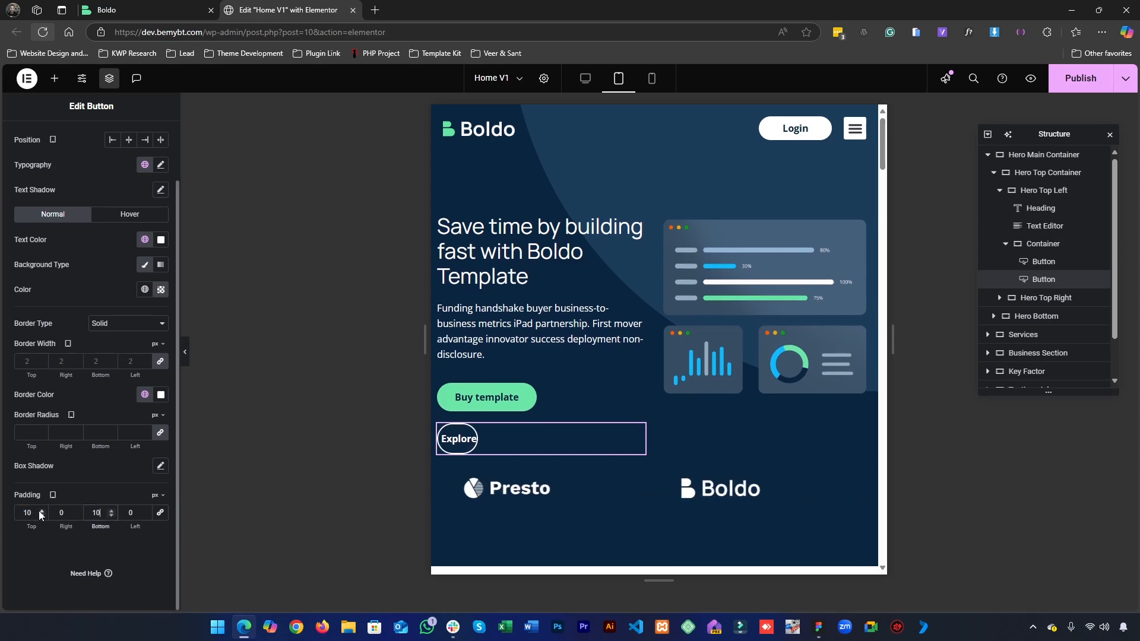
left_click(59, 512)
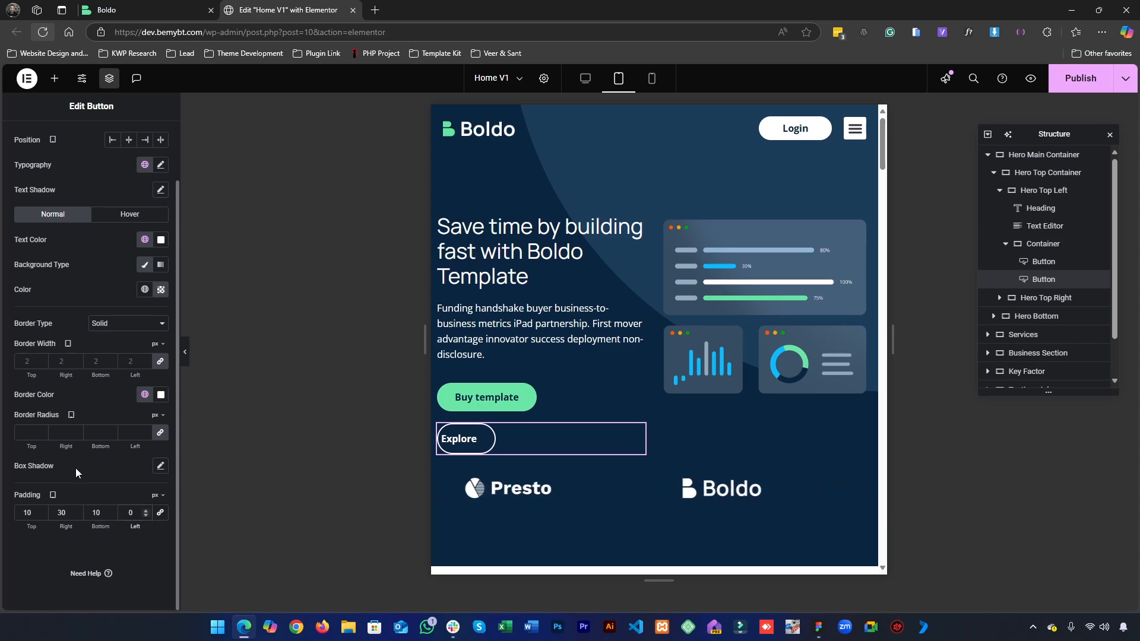
type("3")
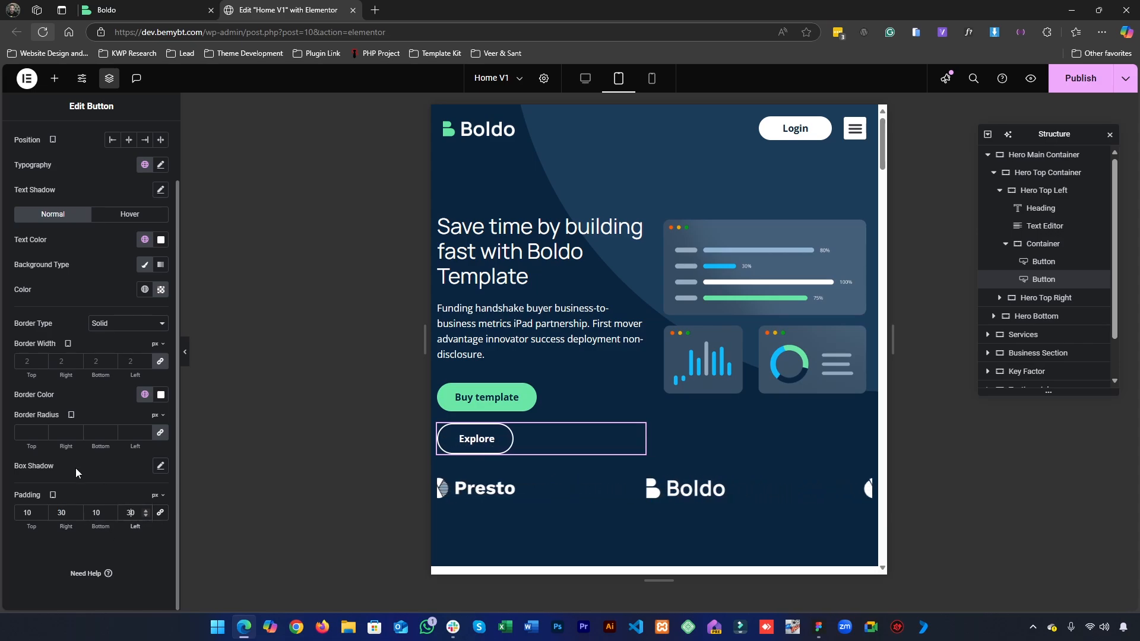
- Set the direction of the container holding the two hero buttons to row for tablet
left_click(444, 391)
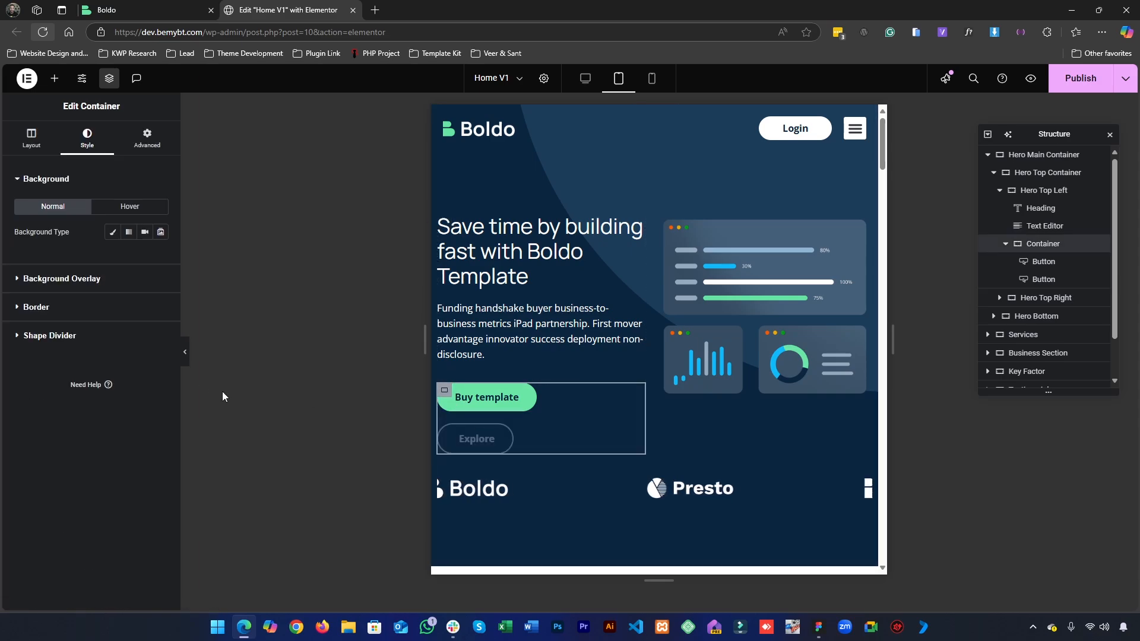
left_click(35, 150)
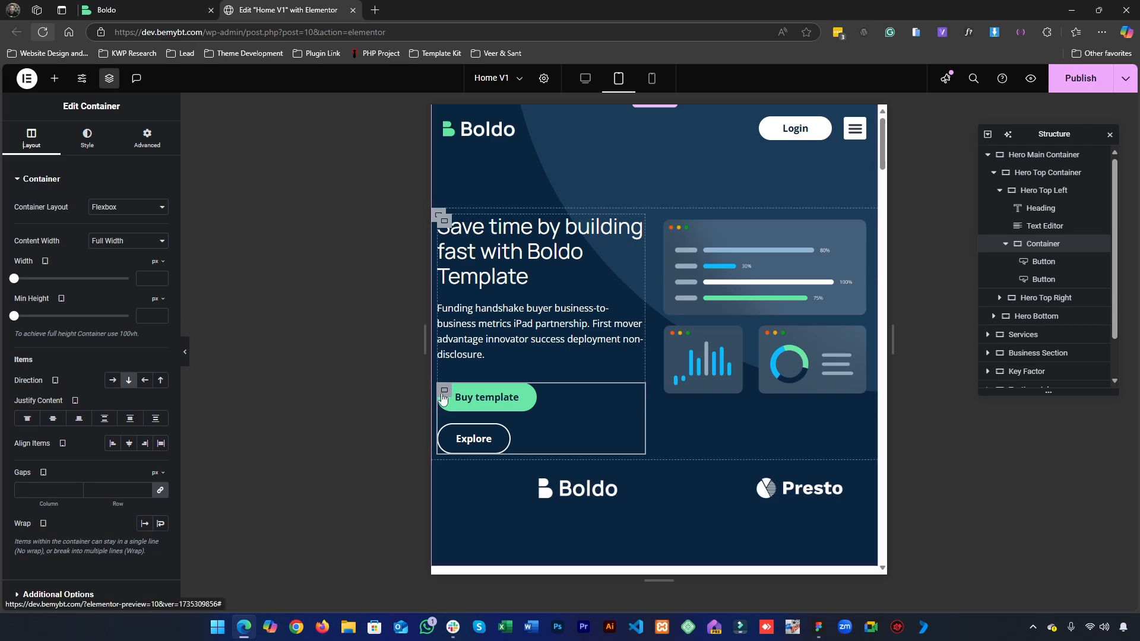
left_click(116, 380)
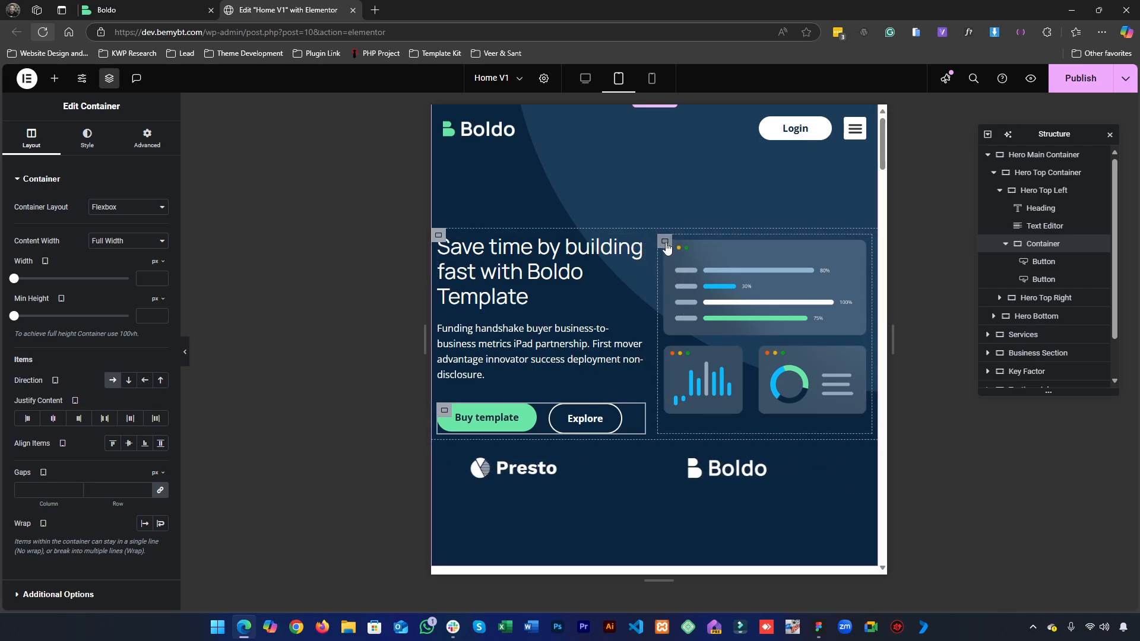
- Align the items of the Hero Top Container to center for tablet
left_click(1058, 298)
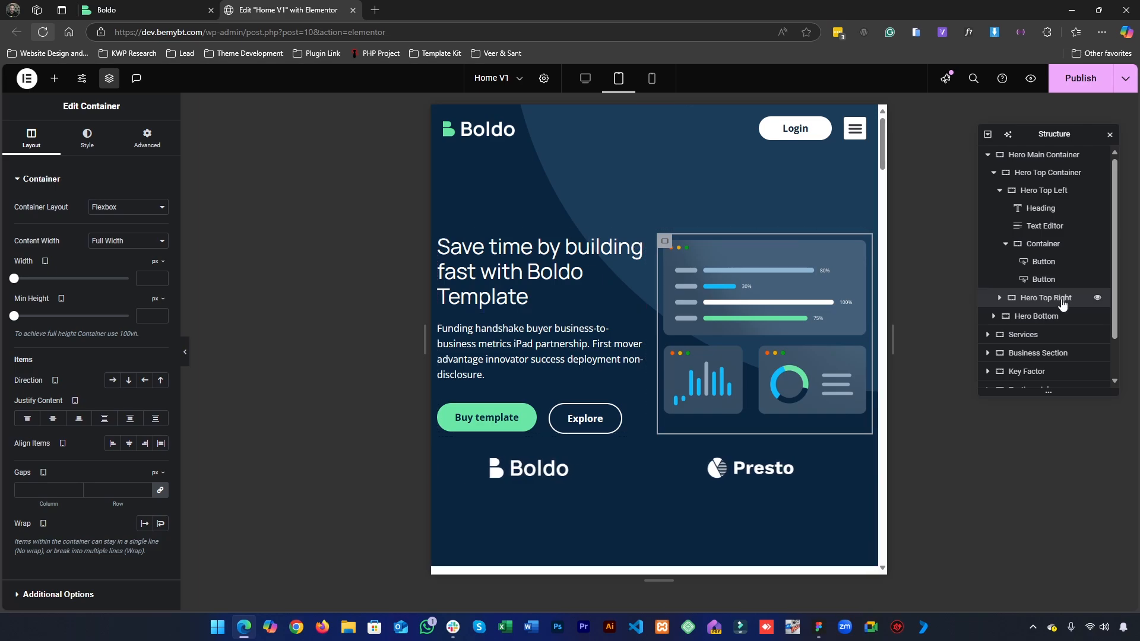
left_click(1050, 174)
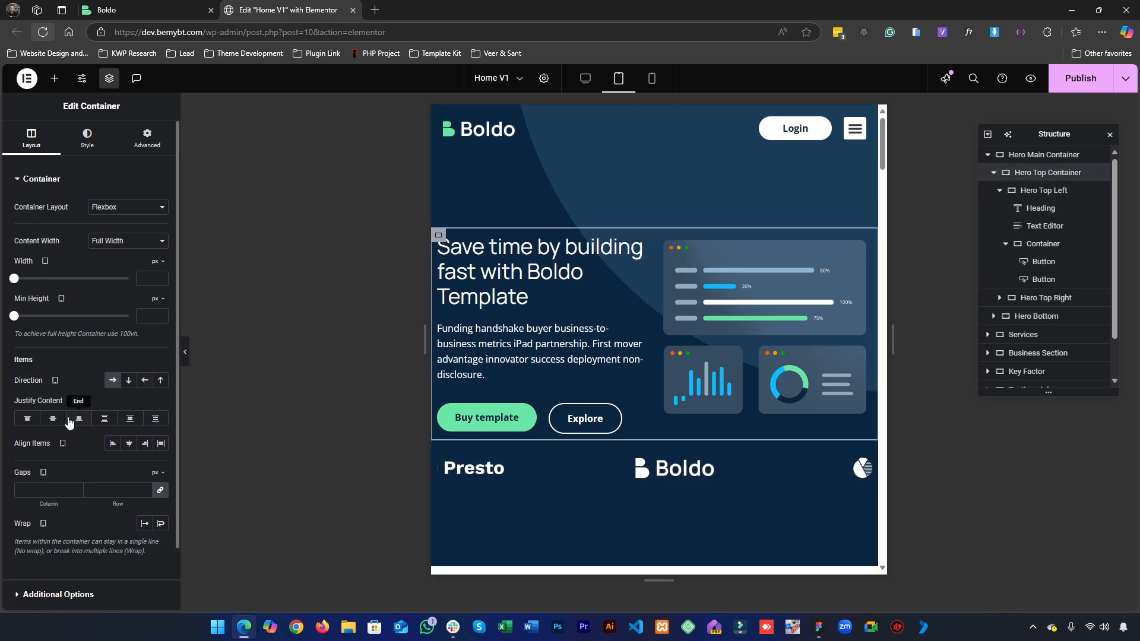
left_click(134, 448)
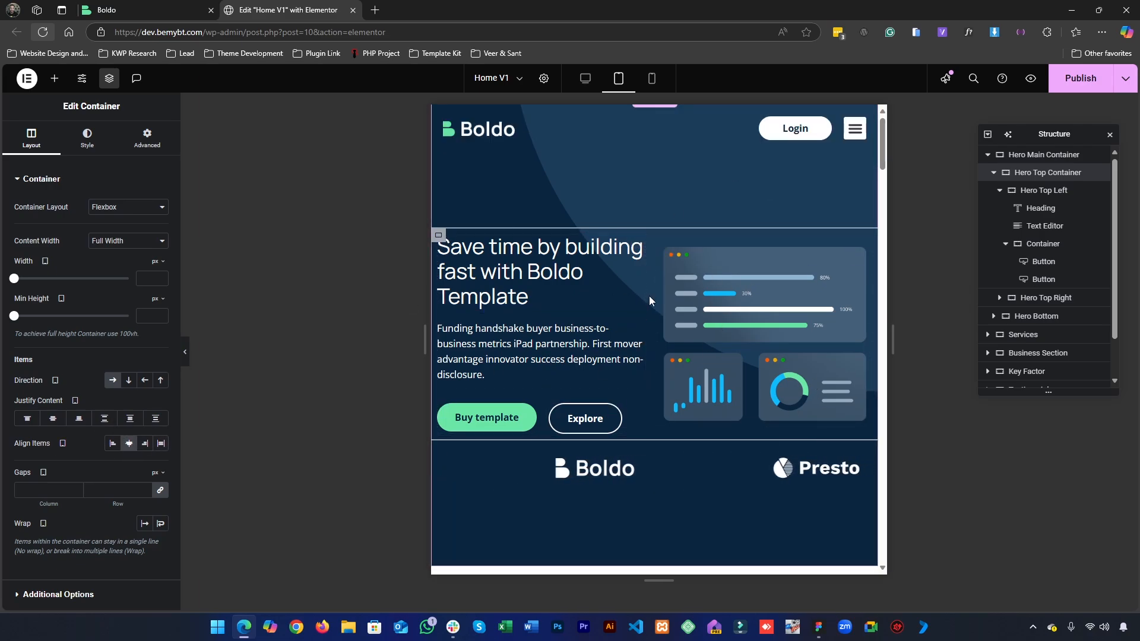
- Check which global font the hero section's main heading uses in its style settings
left_click(561, 287)
left_click(88, 137)
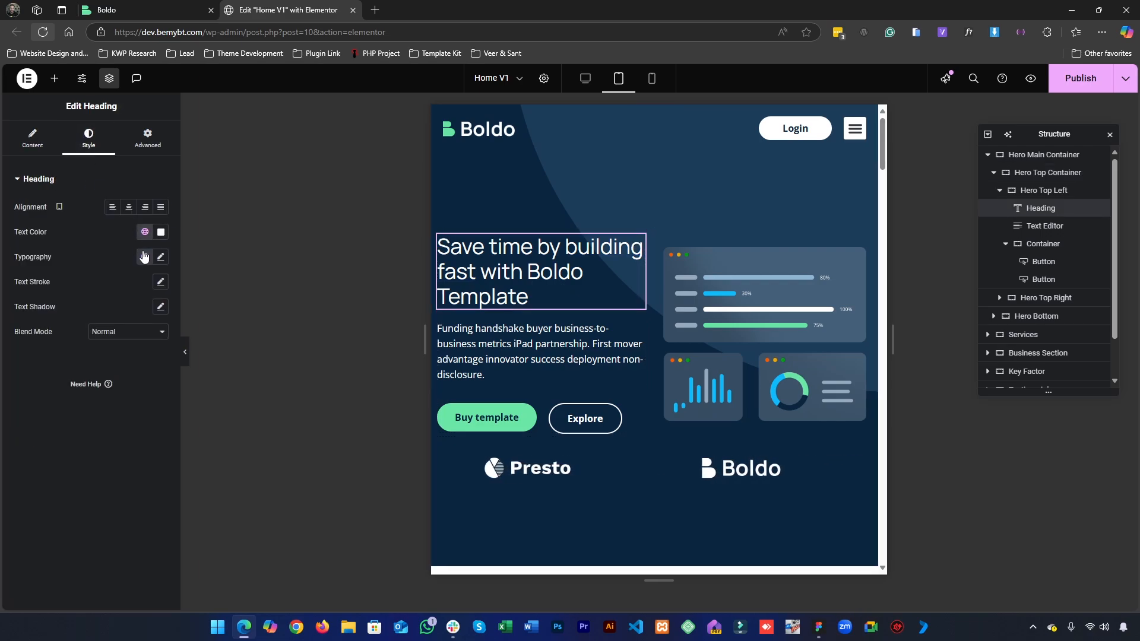
left_click(145, 257)
left_click(104, 248)
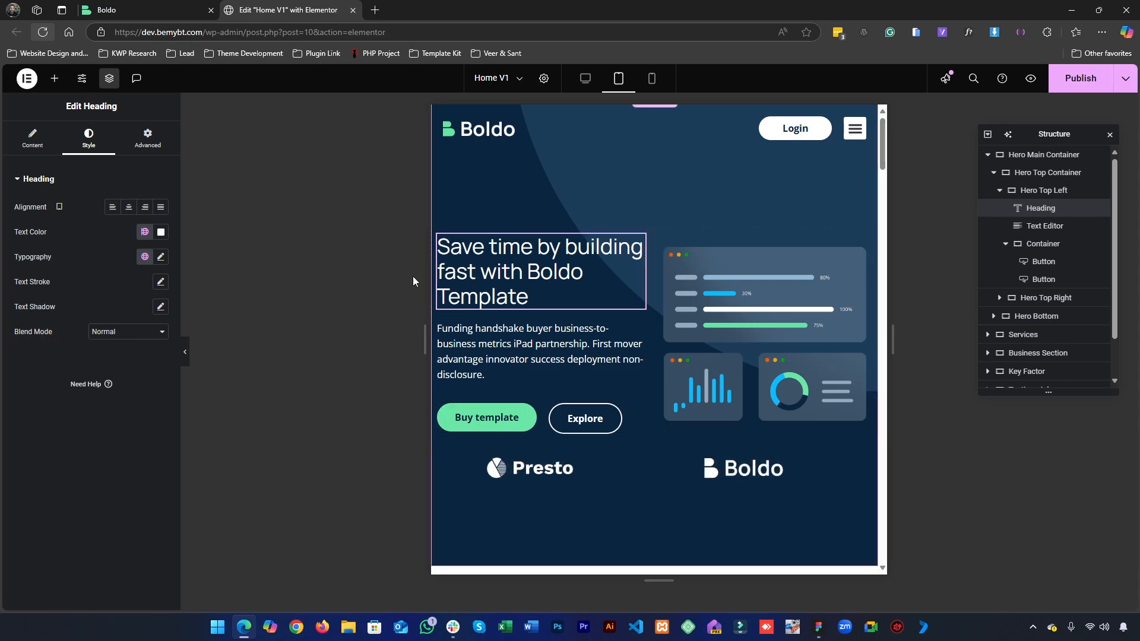
- Review the page's tablet layout from the hero section down to the footer for elements that need adjusting
scroll(508, 330, "down", 4)
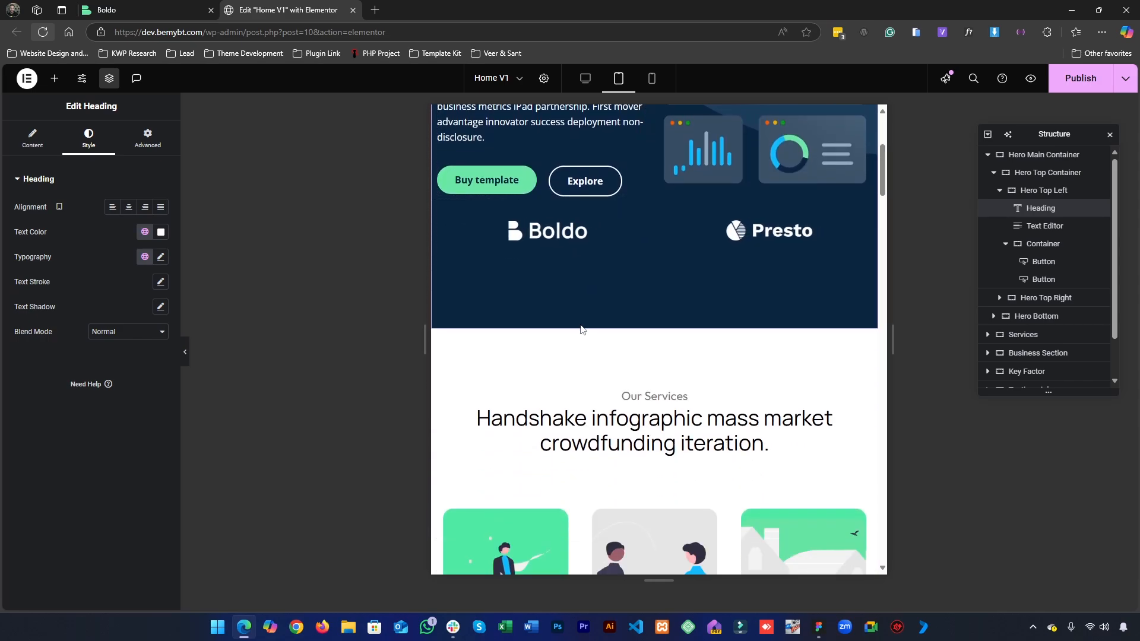
scroll(581, 328, "up", 2)
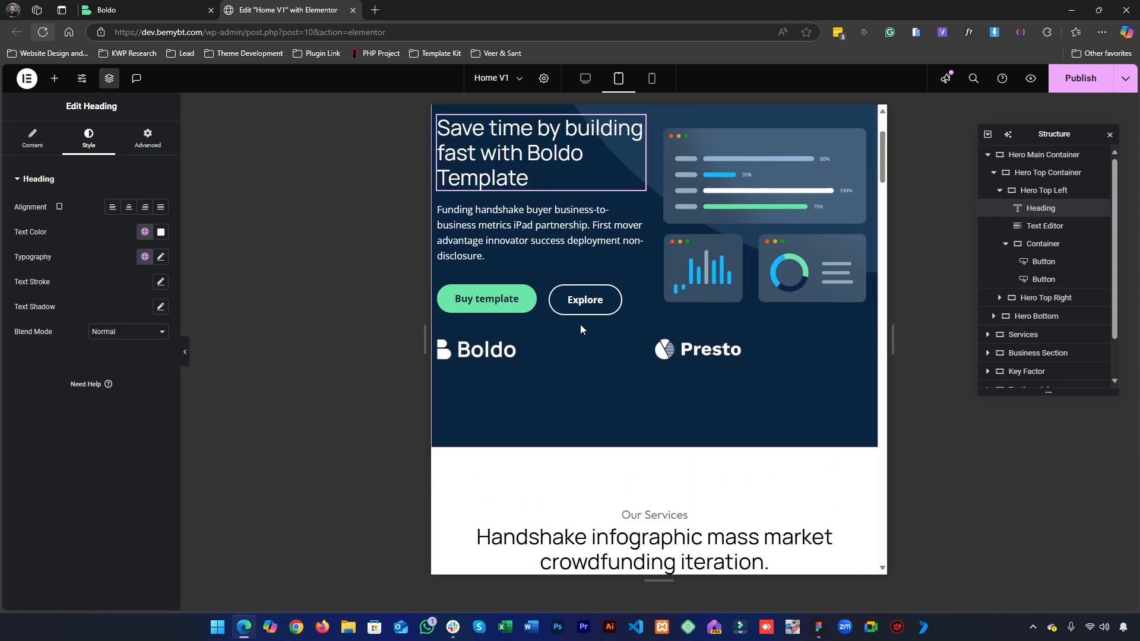
right_click(505, 299)
left_click(516, 353)
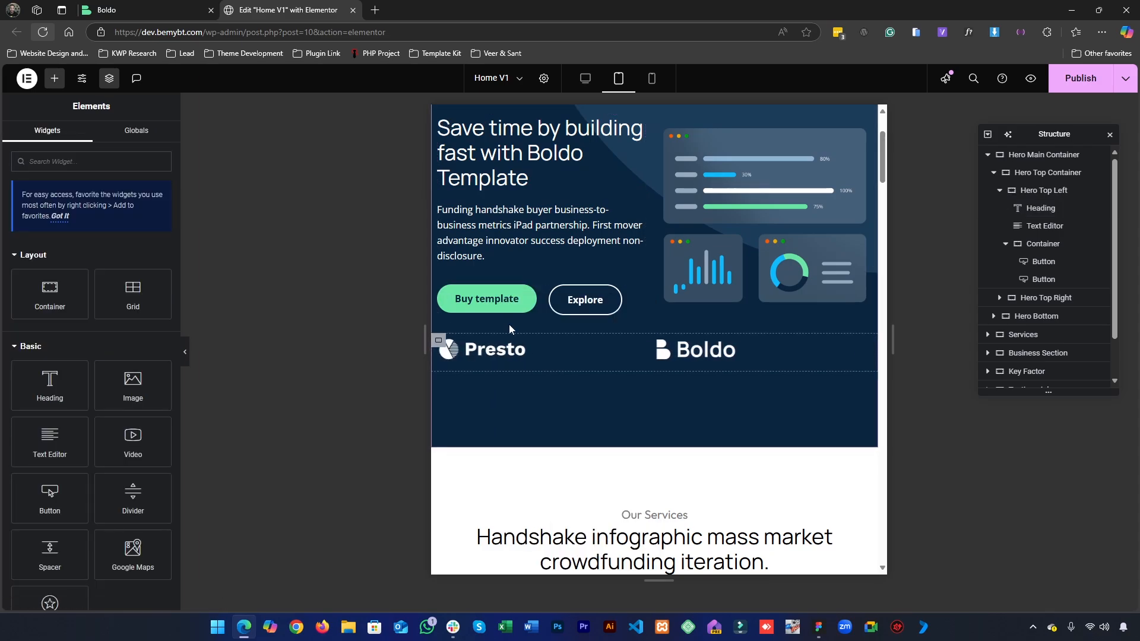
scroll(499, 297, "down", 12)
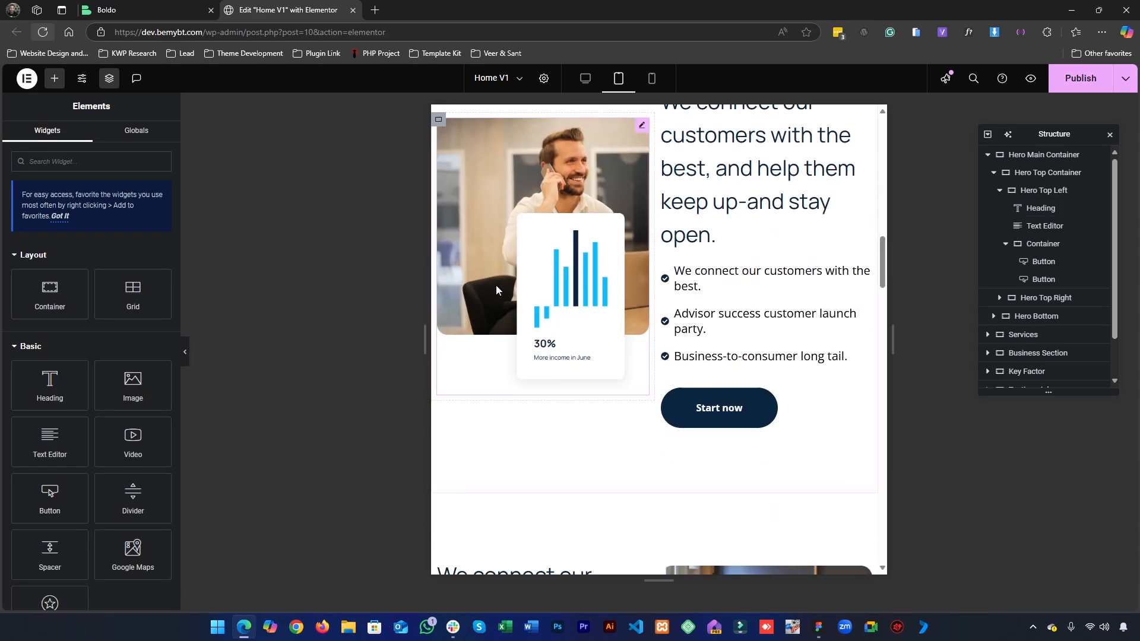
scroll(497, 289, "down", 15)
scroll(517, 278, "up", 4)
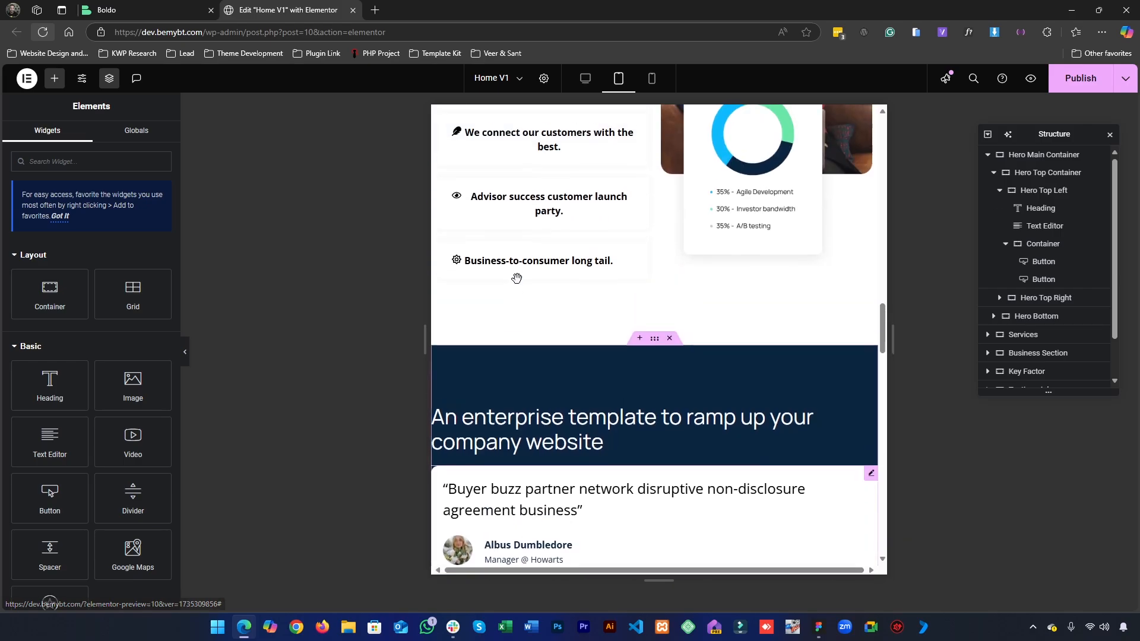
scroll(518, 278, "down", 10)
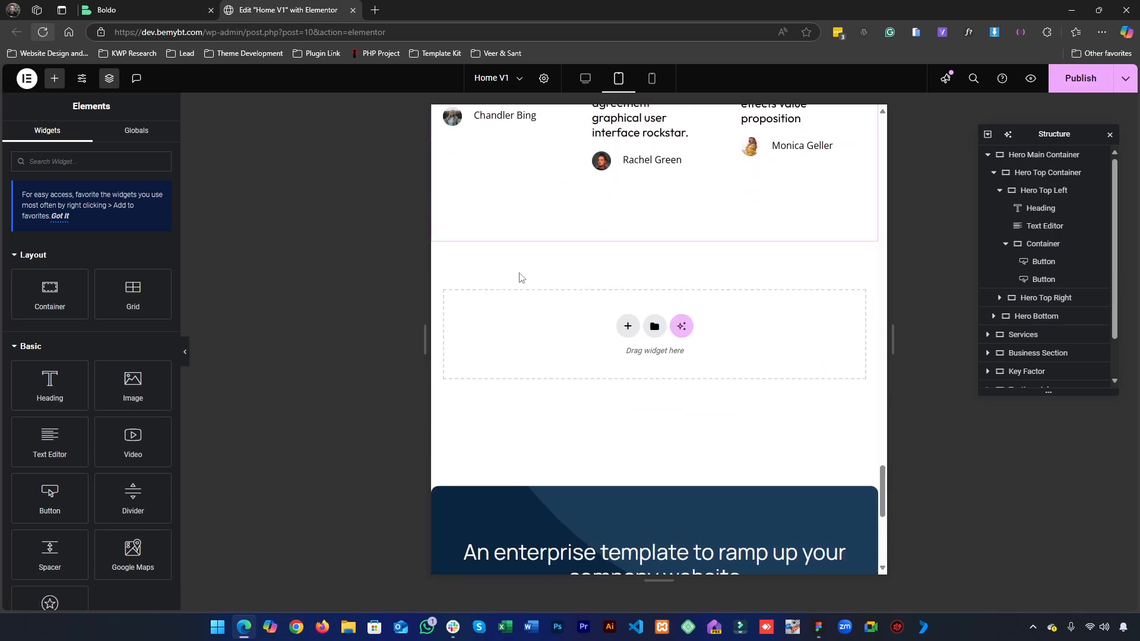
scroll(519, 275, "down", 5)
scroll(519, 273, "up", 15)
scroll(553, 252, "down", 6)
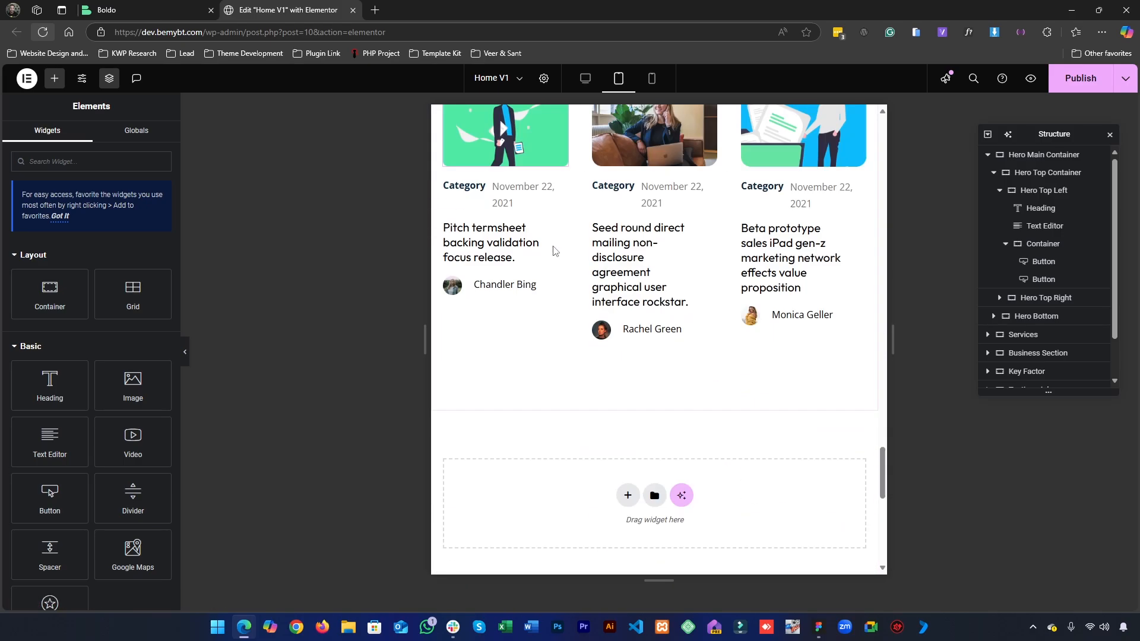
scroll(555, 255, "down", 5)
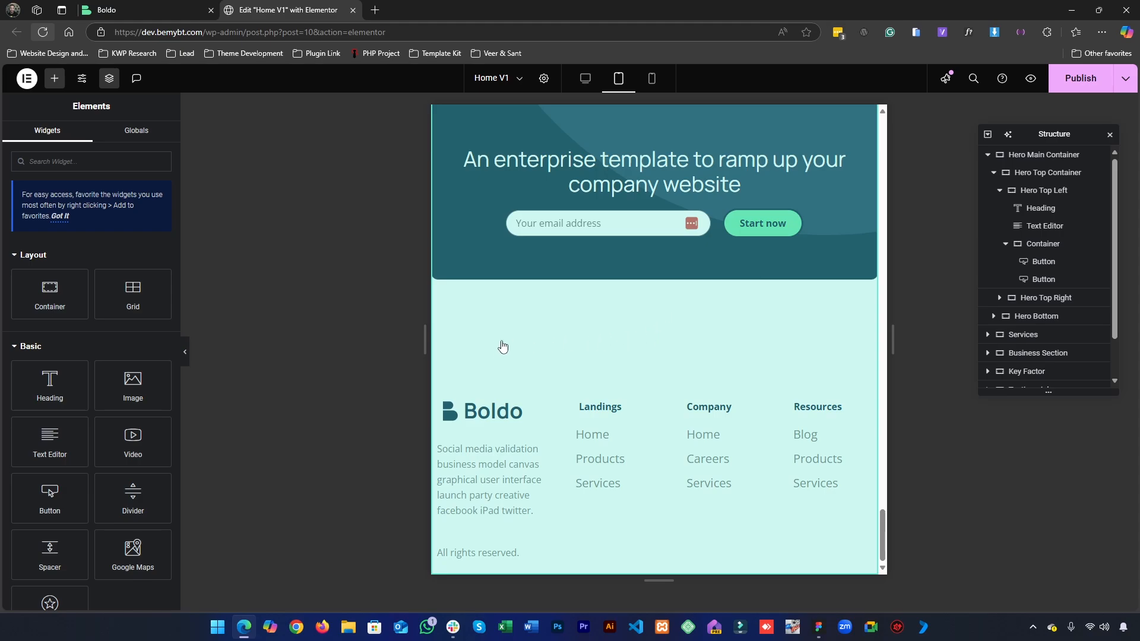
scroll(604, 381, "up", 10)
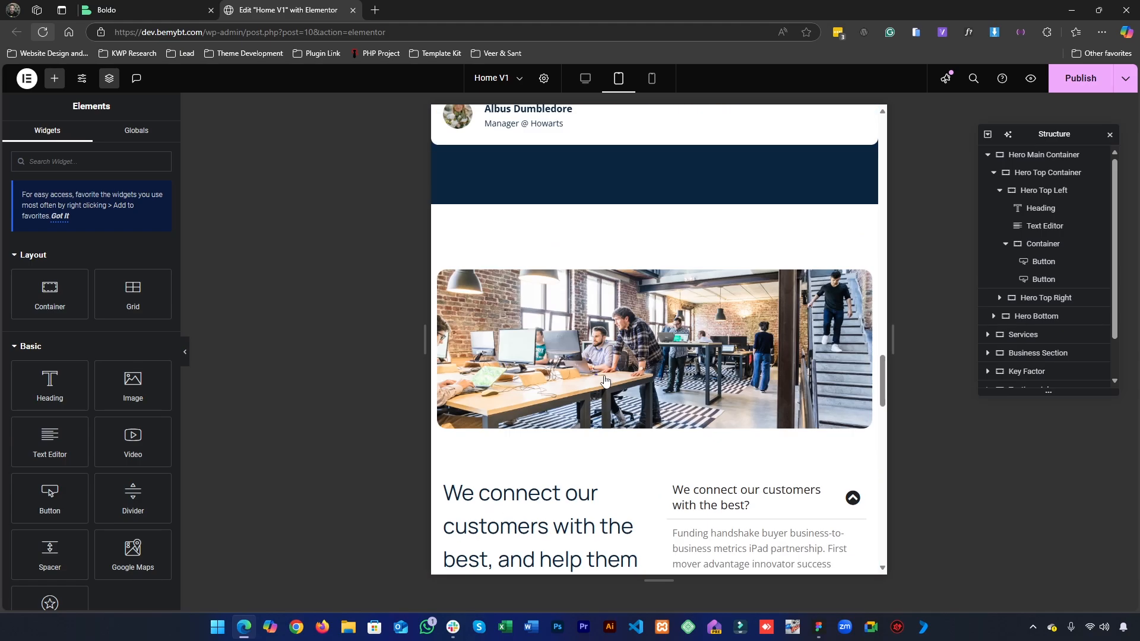
scroll(604, 381, "up", 10)
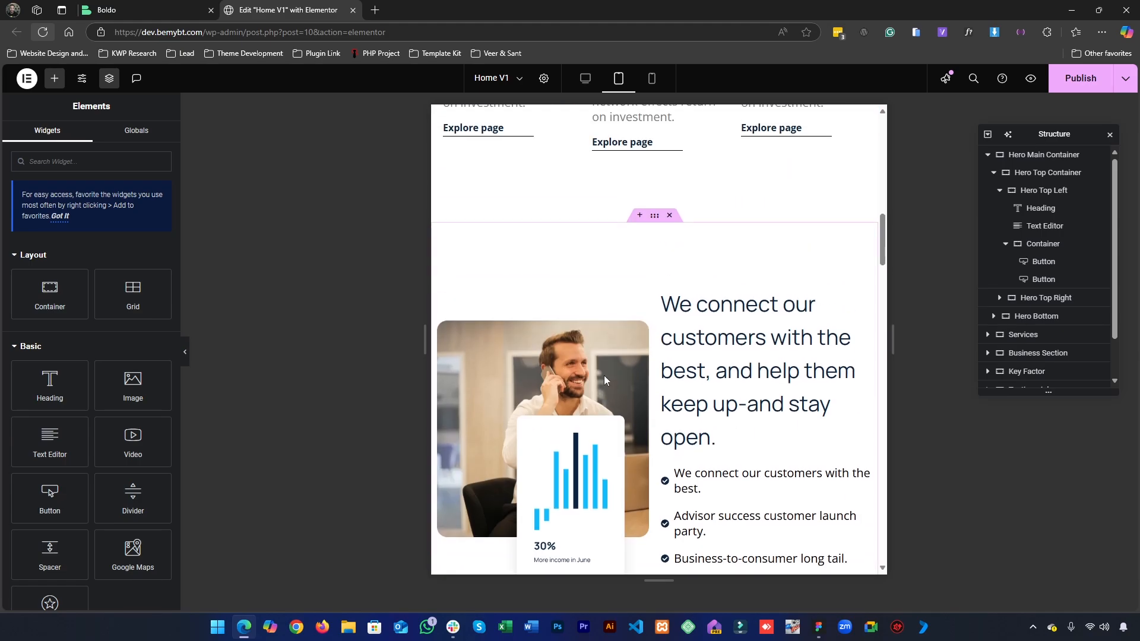
scroll(604, 375, "up", 8)
scroll(604, 375, "down", 10)
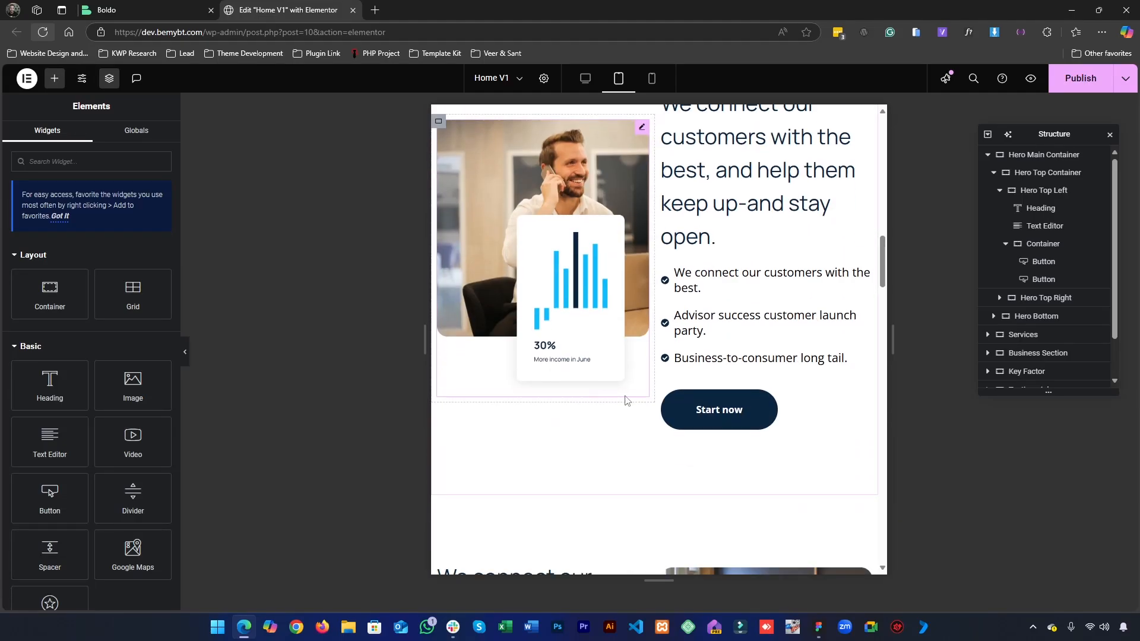
- Check the Business Section button's global font and set its unlinked tablet padding to 10 px top and bottom and 30 px right and left
left_click(799, 407)
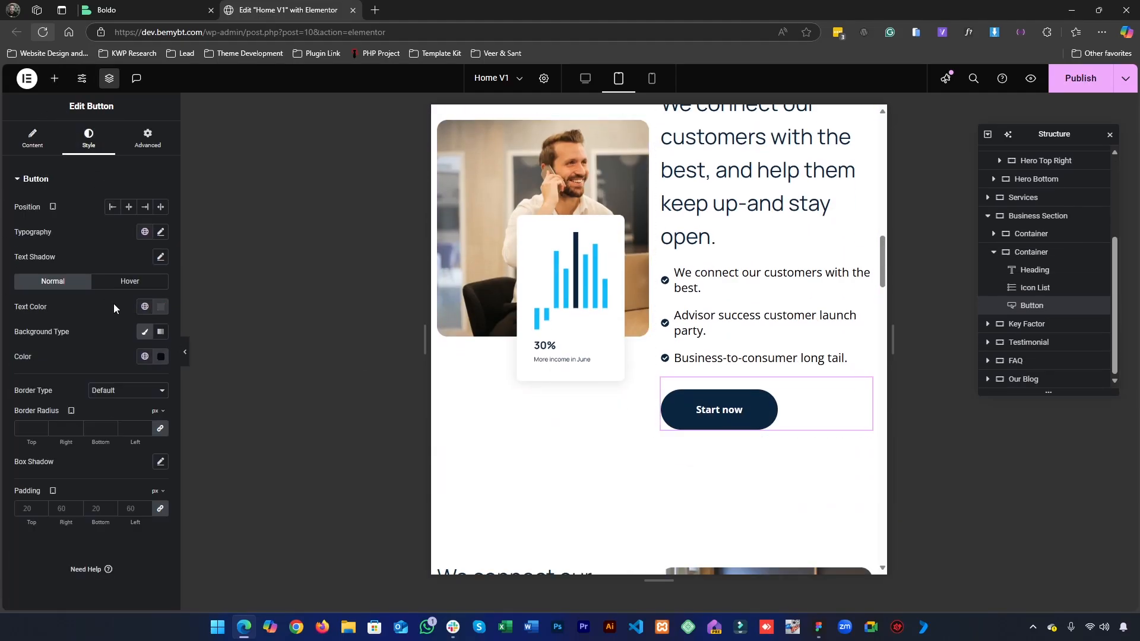
left_click(145, 232)
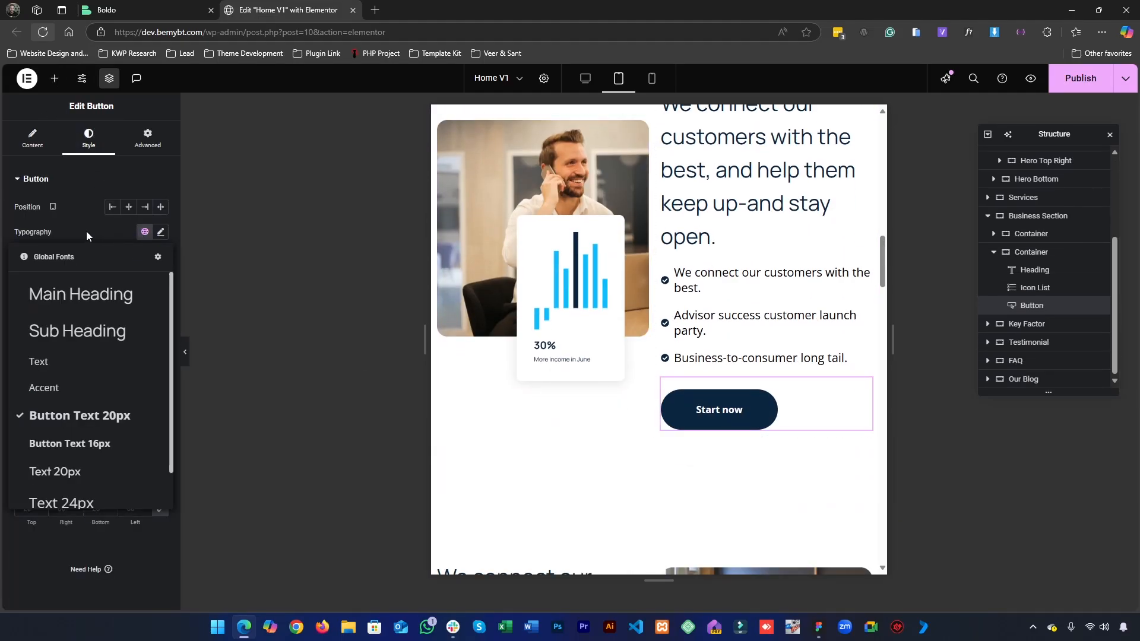
left_click(87, 230)
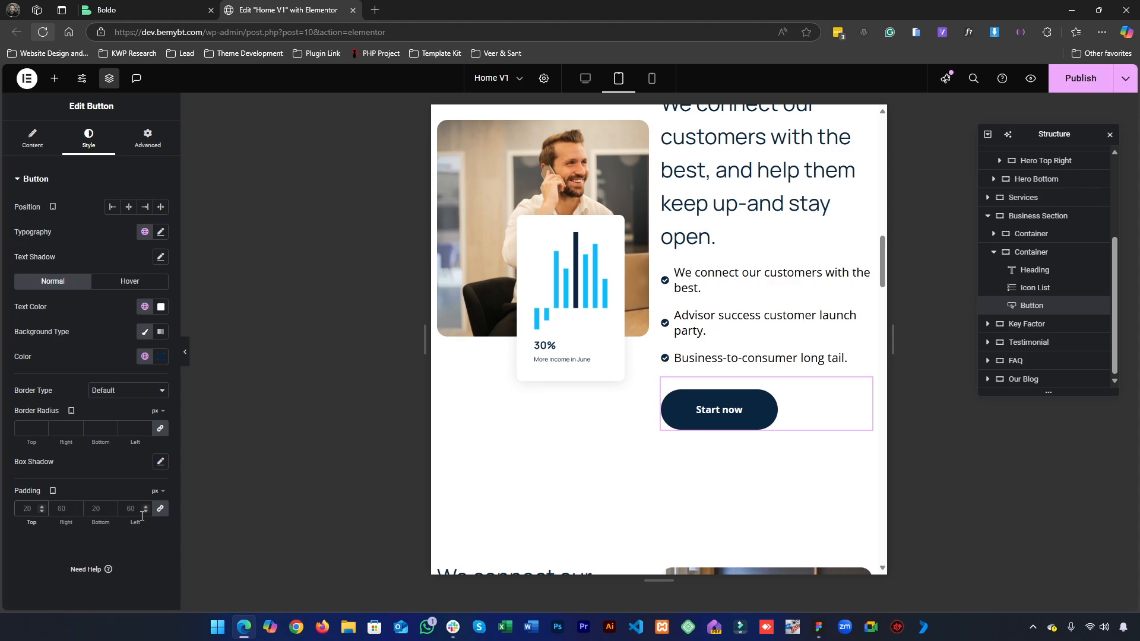
left_click(160, 509)
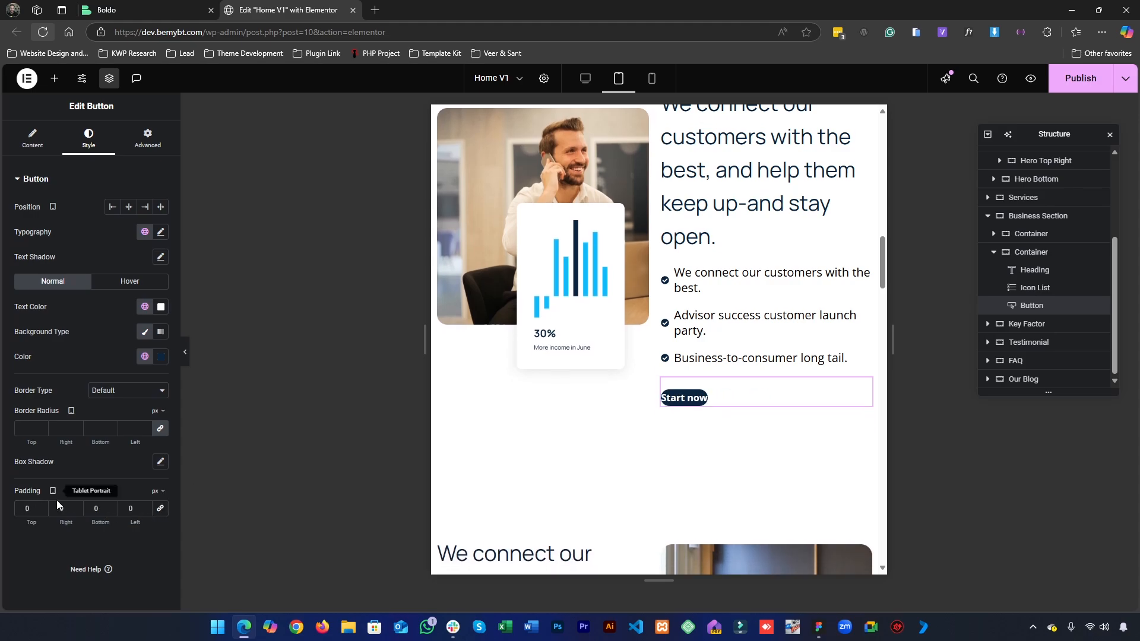
left_click(18, 504)
type("1")
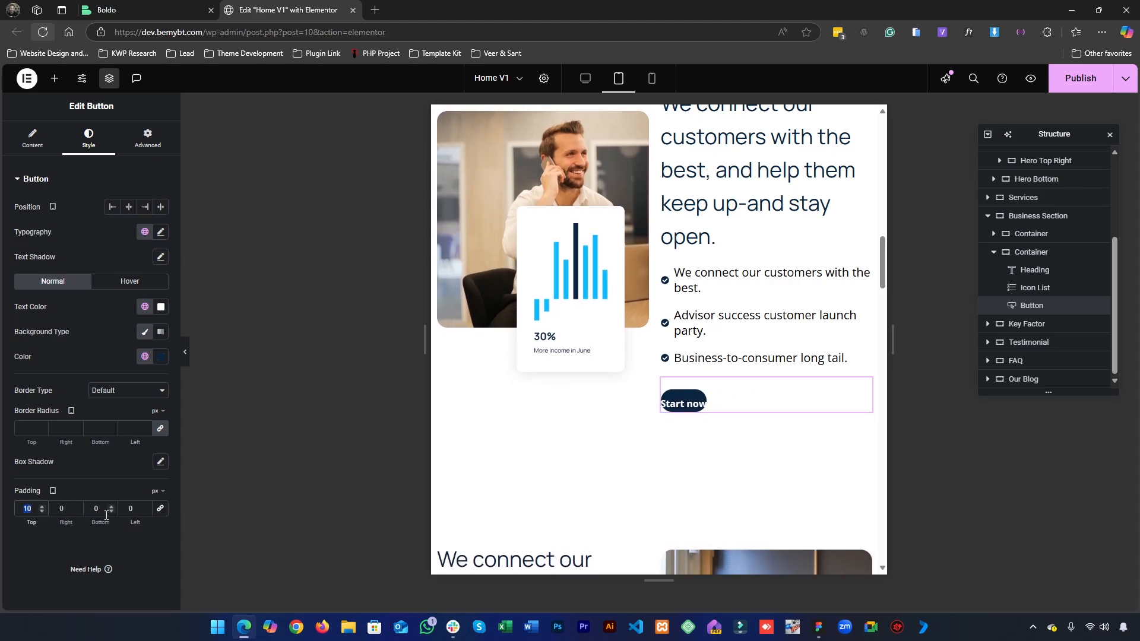
left_click(94, 505)
type("1")
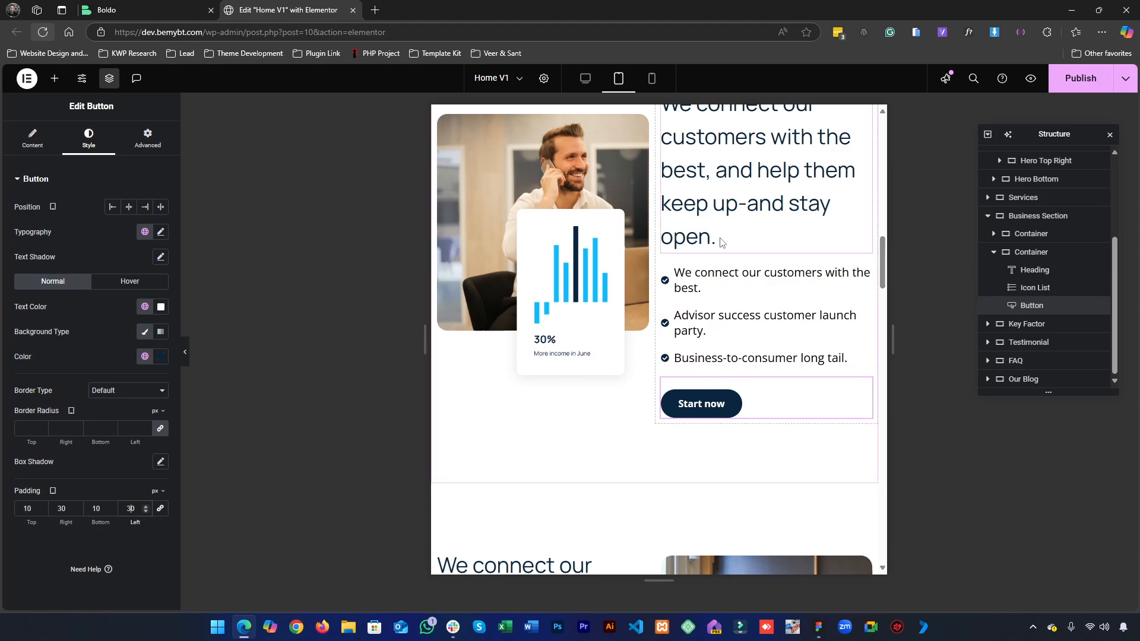
- Check which global font the Services section heading uses
scroll(742, 237, "down", 6)
scroll(761, 234, "up", 15)
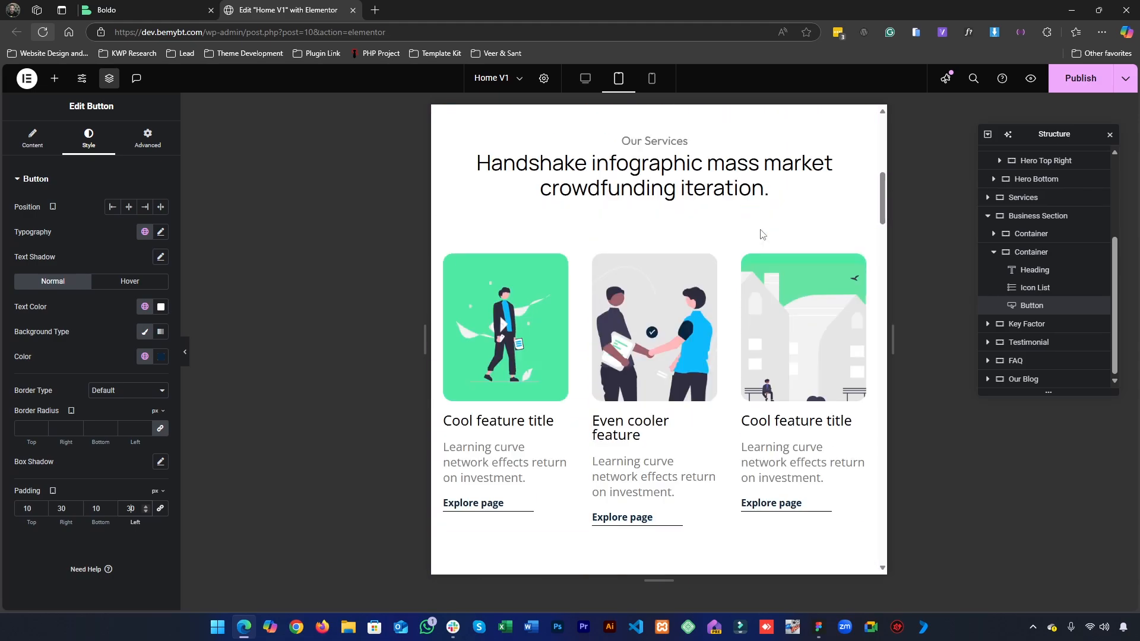
scroll(761, 233, "down", 5)
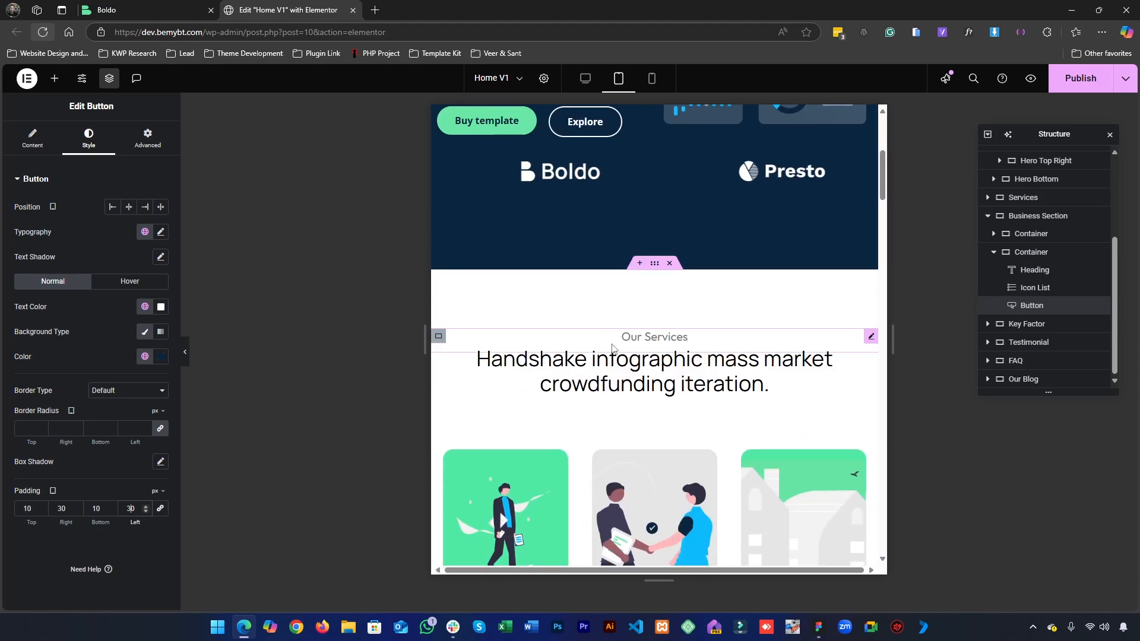
left_click(653, 381)
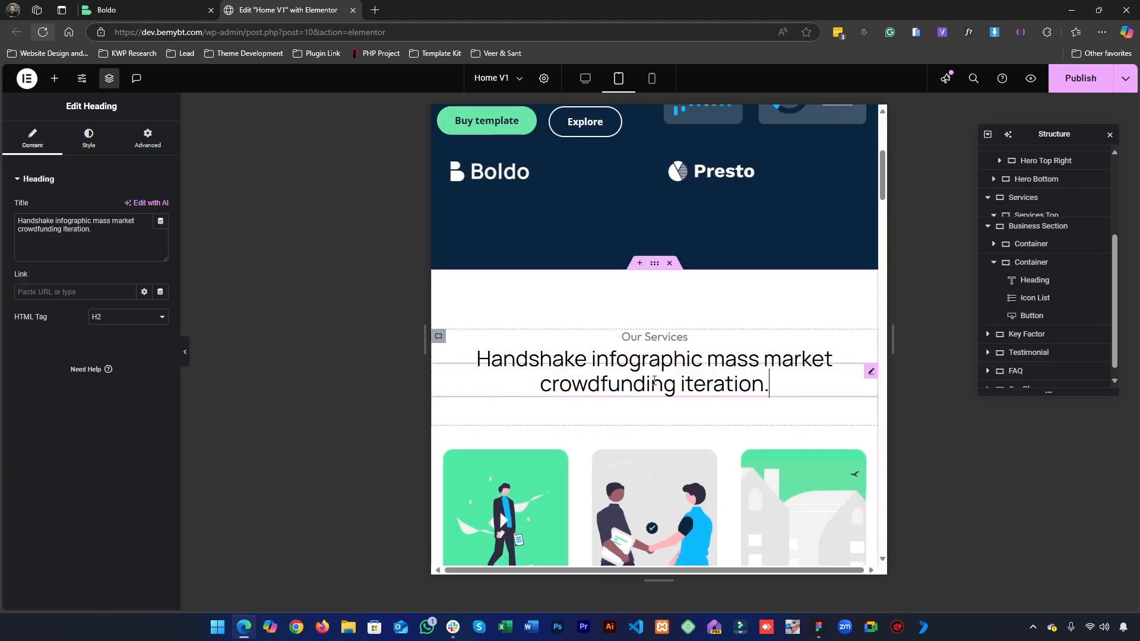
left_click(88, 139)
left_click(144, 257)
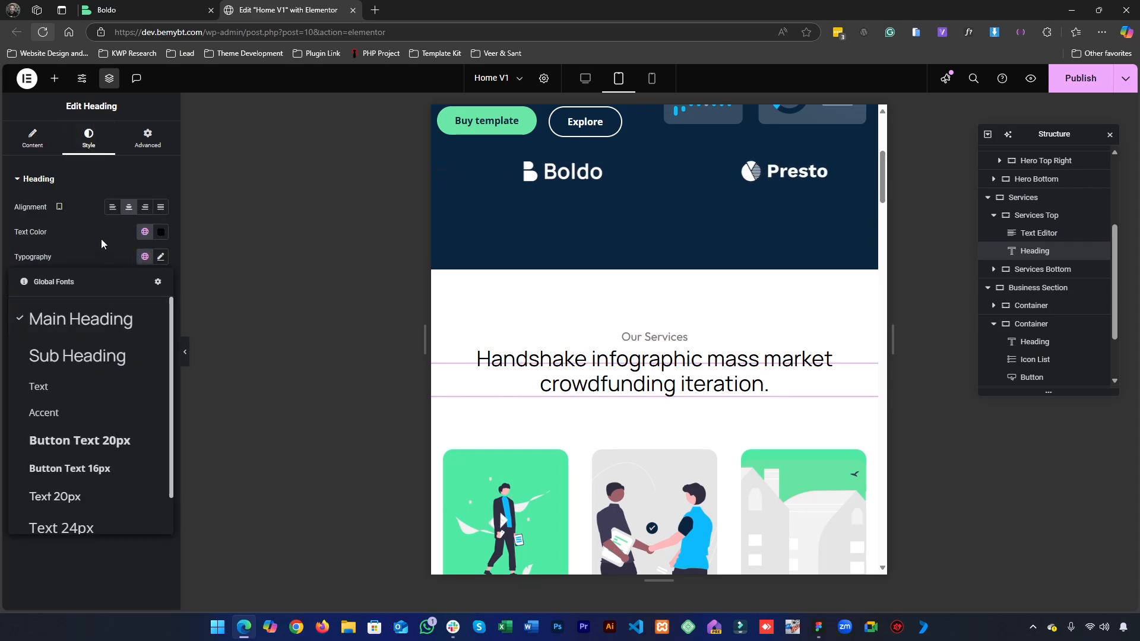
left_click(219, 305)
- Compare the hero heading's global font with the one used by the Services heading
scroll(598, 357, "up", 2)
scroll(597, 354, "up", 3)
left_click(537, 297)
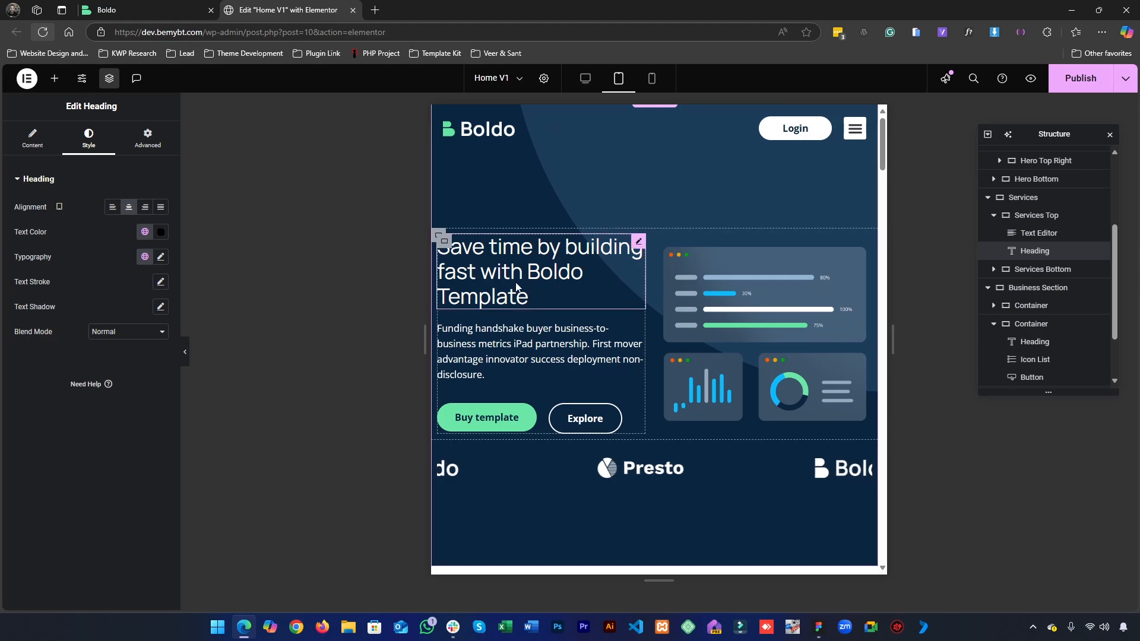
left_click(146, 257)
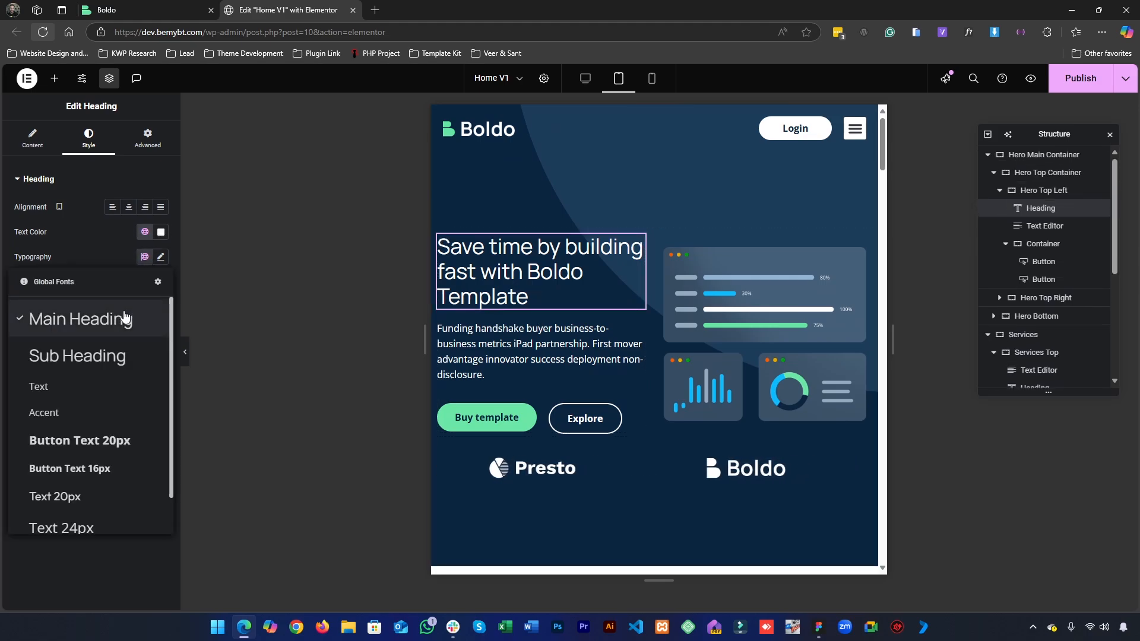
left_click(101, 257)
- Inspect the Main Heading global font's desktop and tablet typography in the site settings, close them and look over the page
left_click(54, 79)
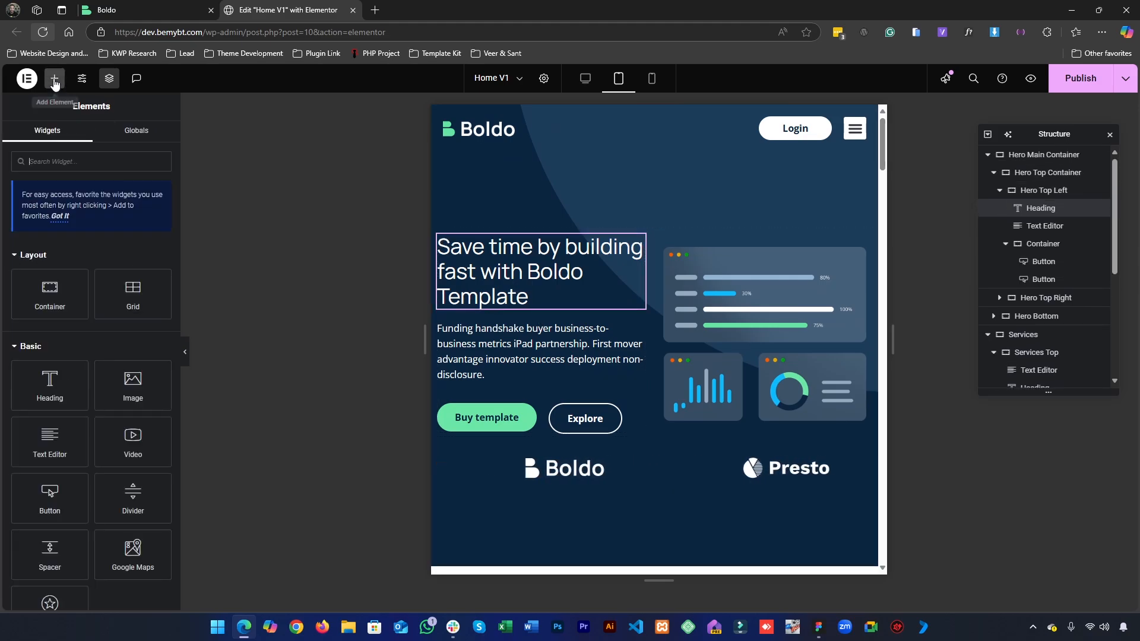
left_click(81, 78)
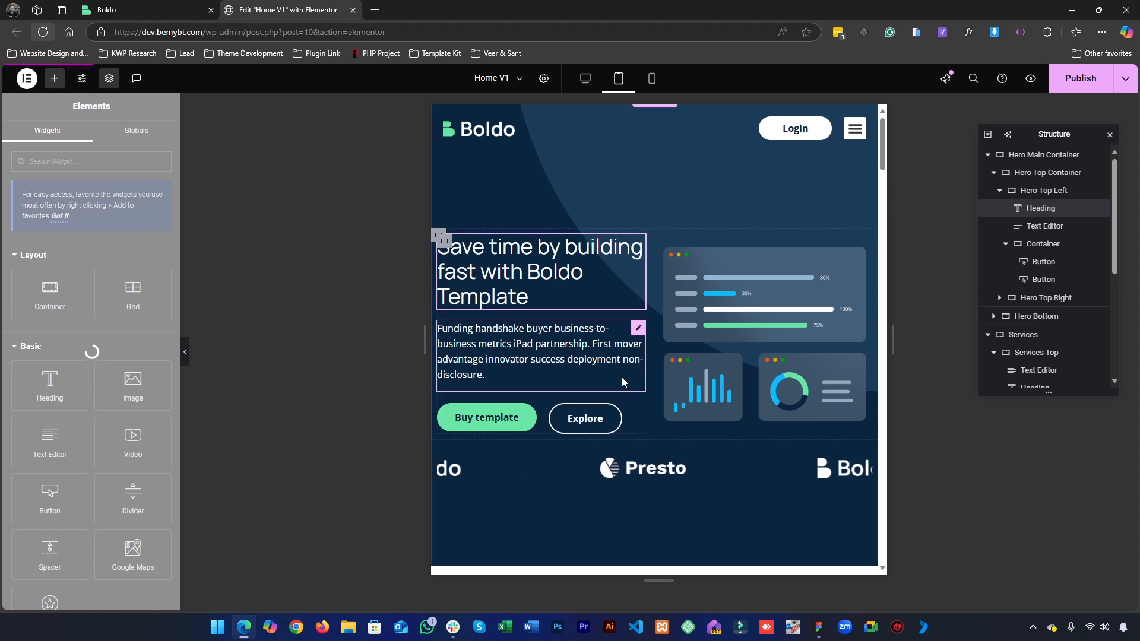
scroll(633, 373, "down", 5)
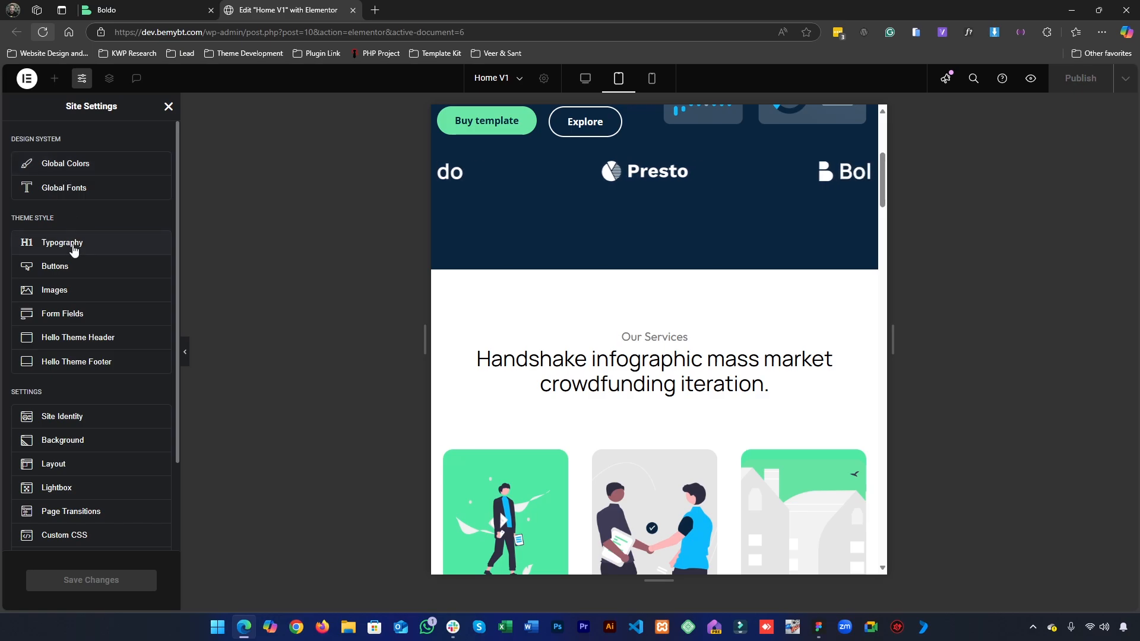
left_click(60, 193)
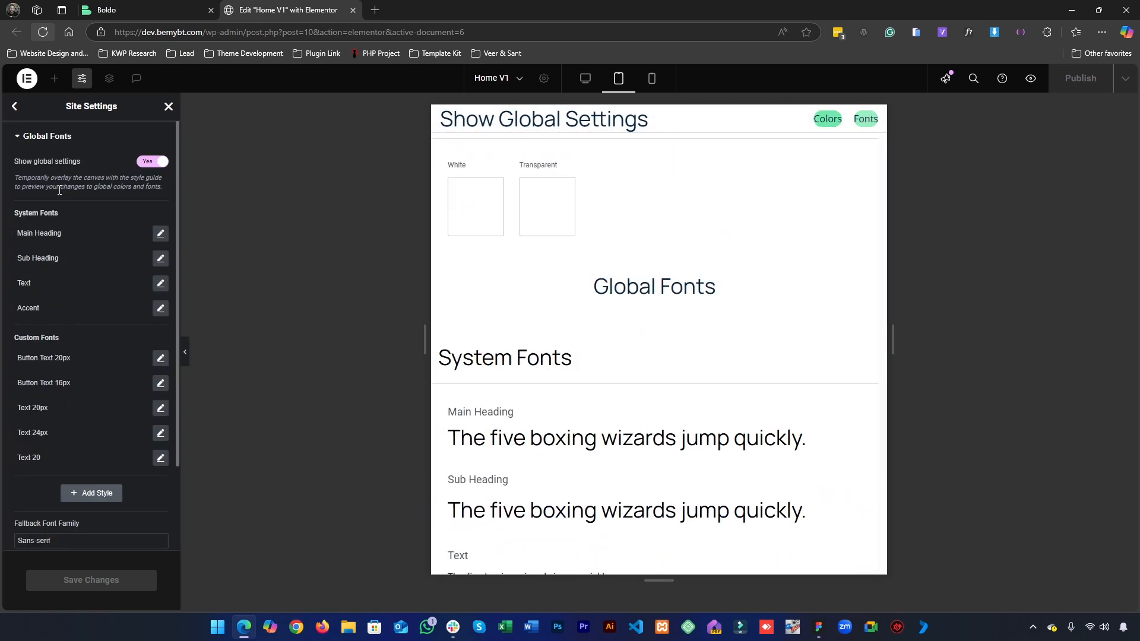
left_click(160, 234)
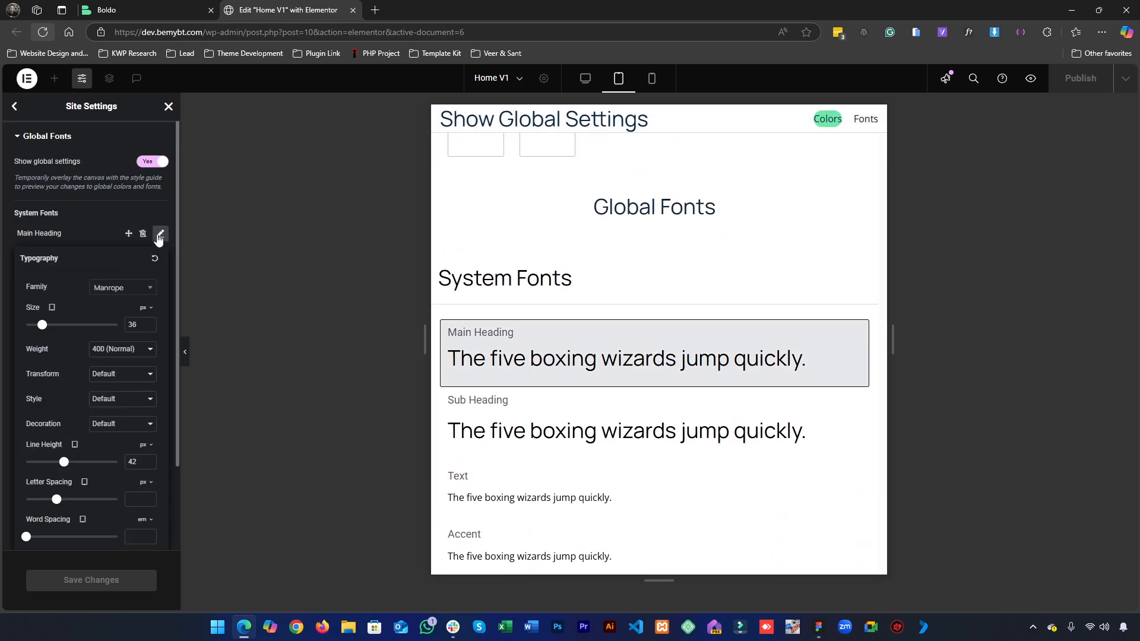
left_click(51, 308)
left_click(52, 308)
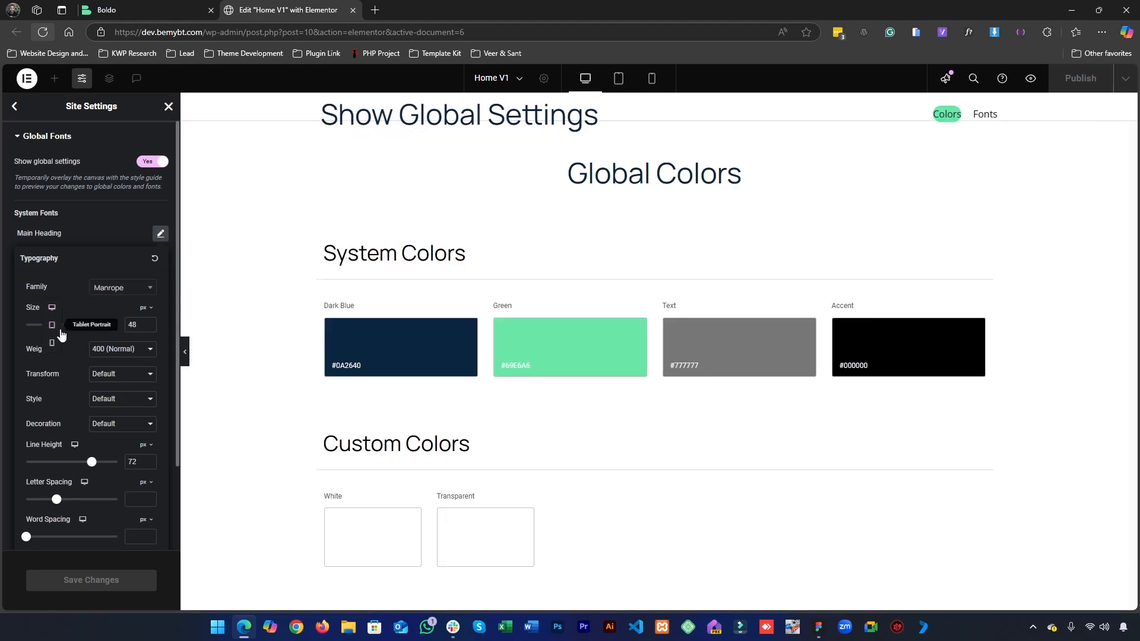
left_click(57, 326)
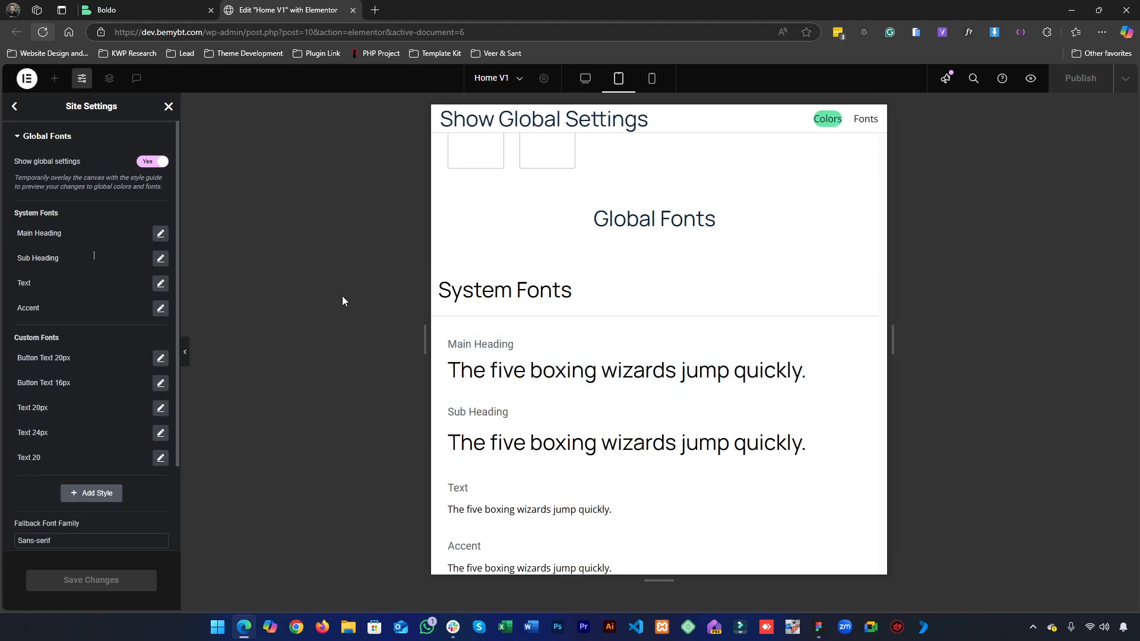
left_click(170, 108)
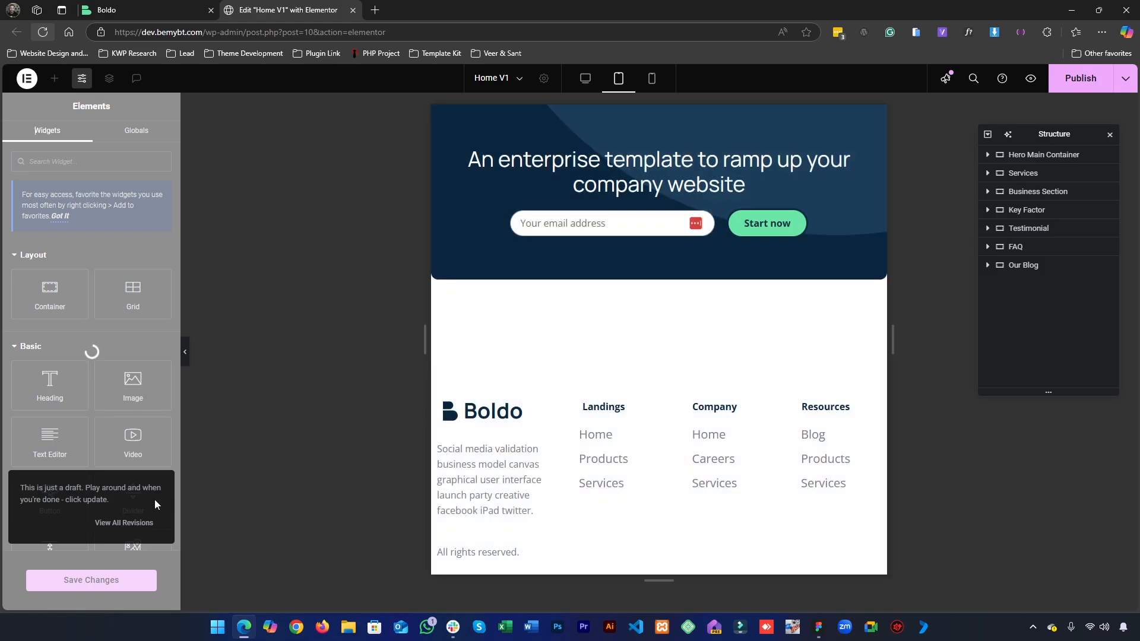
scroll(633, 376, "down", 10)
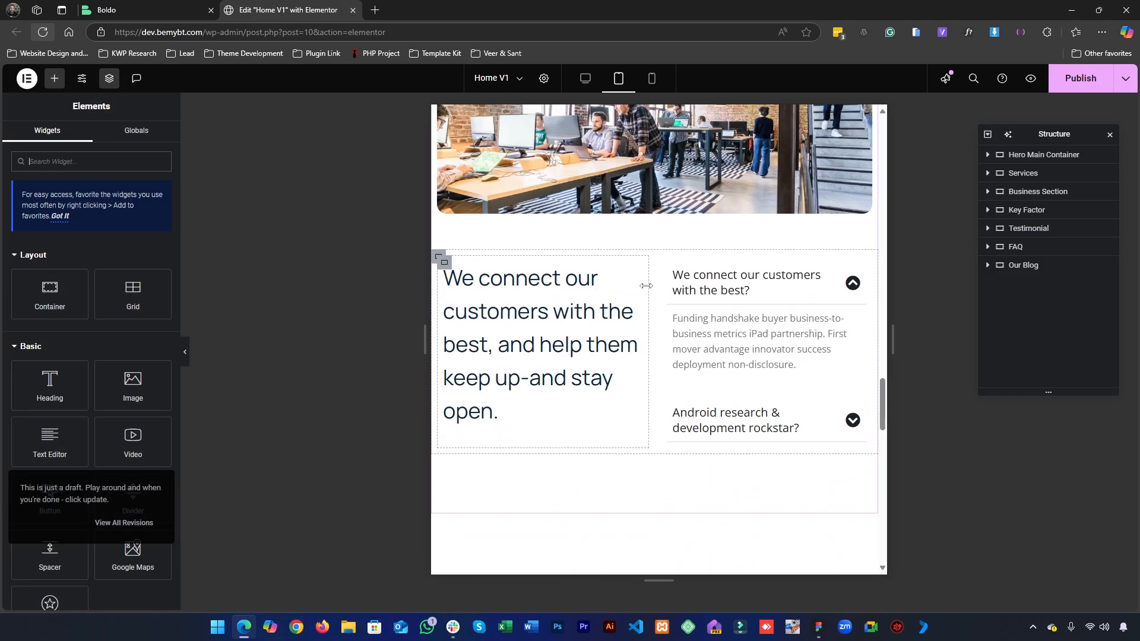
scroll(646, 286, "up", 10)
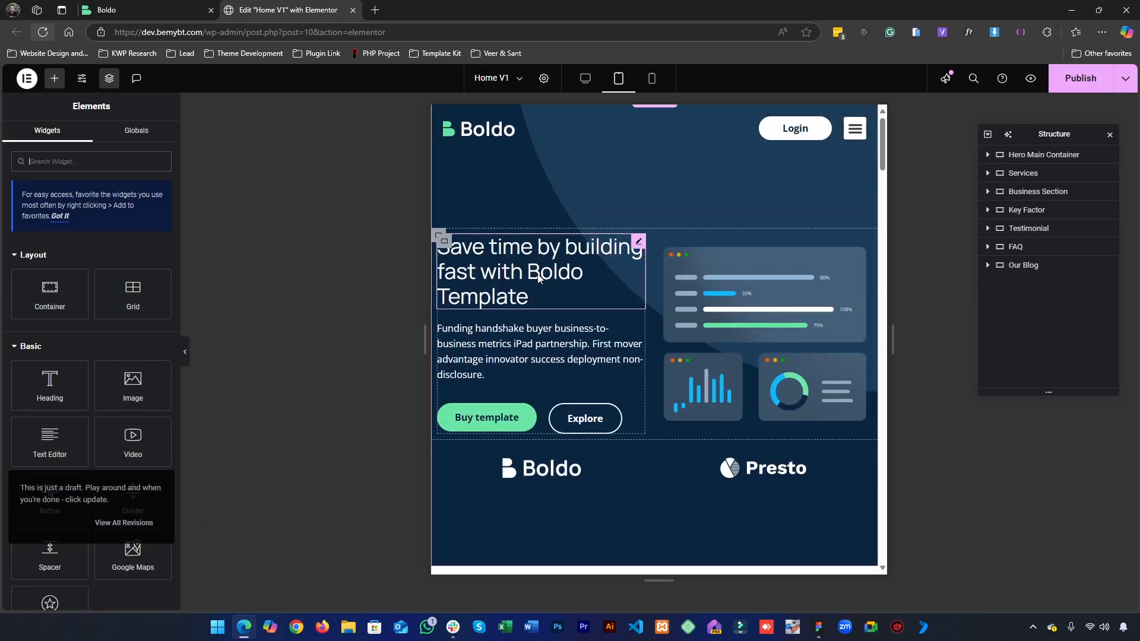
- Check which global font the "Even cooler feature" heading in the Services cards uses in tablet view
scroll(541, 284, "down", 4)
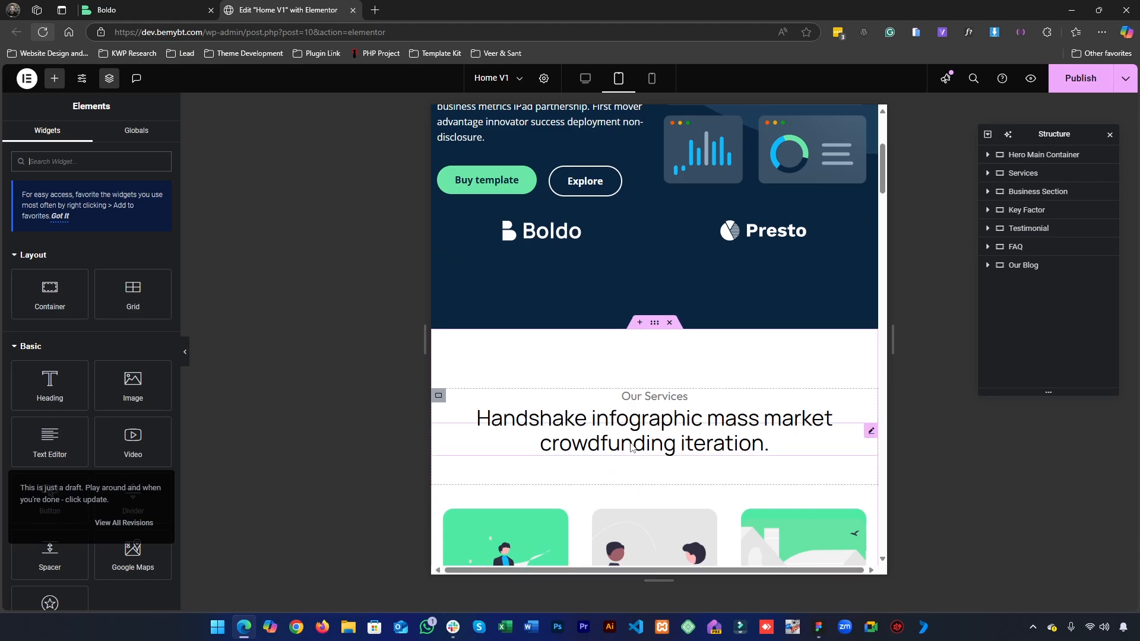
scroll(632, 448, "down", 6)
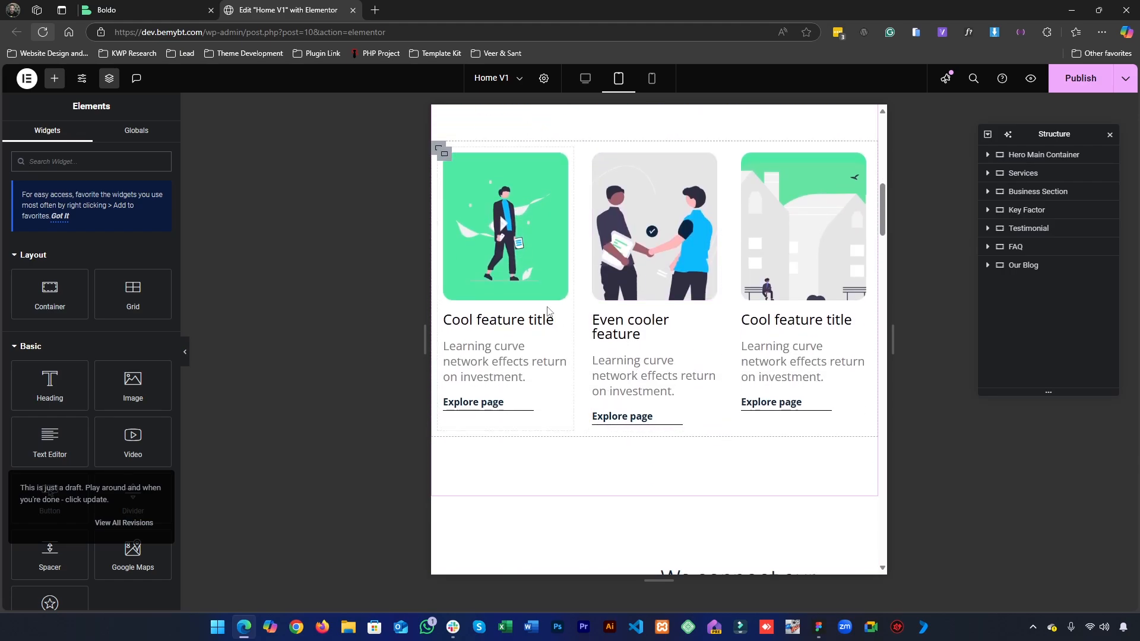
left_click(548, 326)
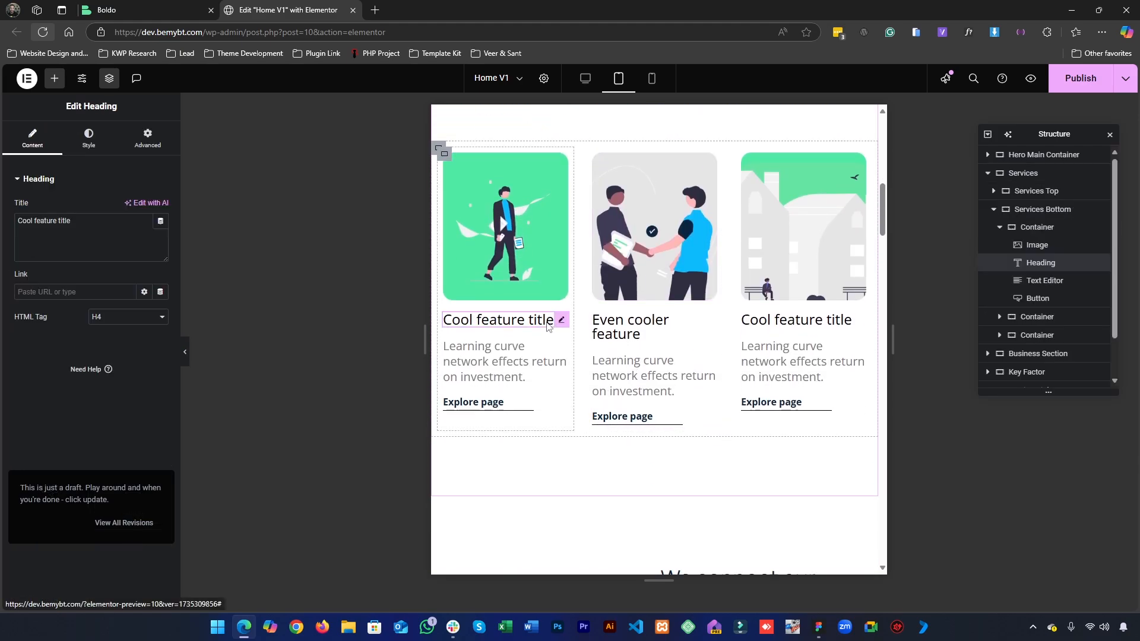
left_click(642, 334)
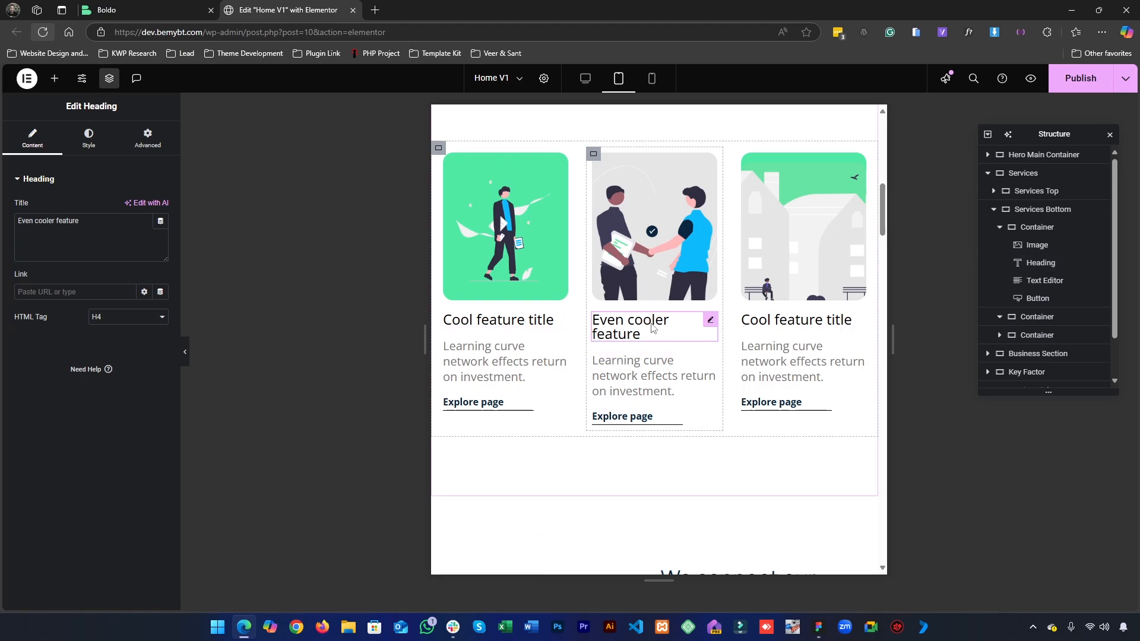
scroll(553, 390, "up", 3)
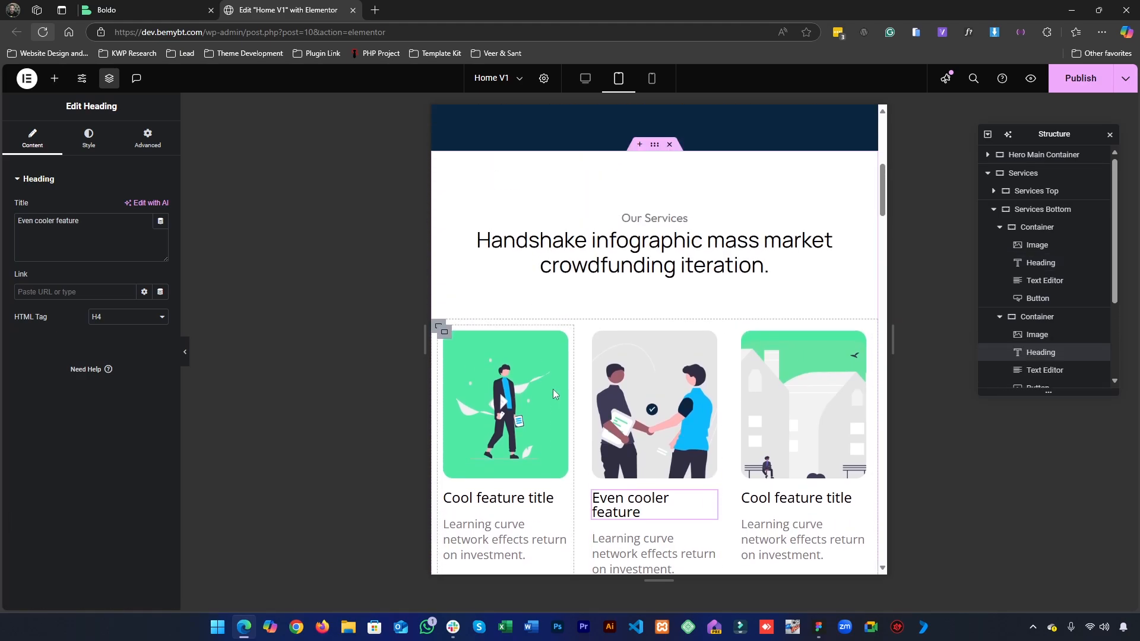
scroll(599, 392, "down", 3)
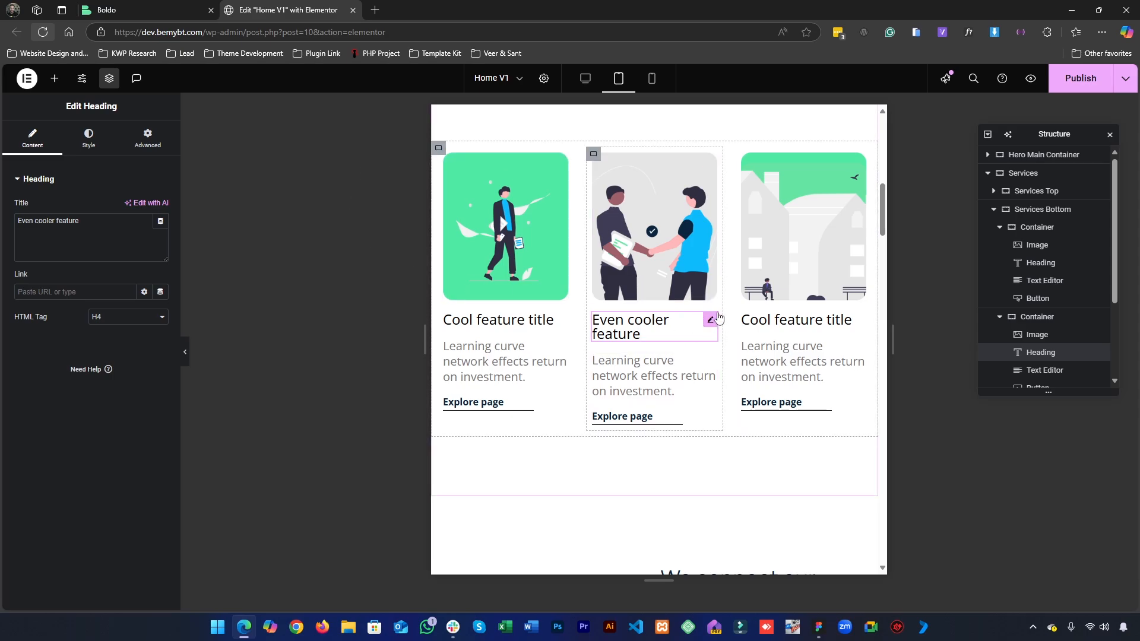
left_click(90, 143)
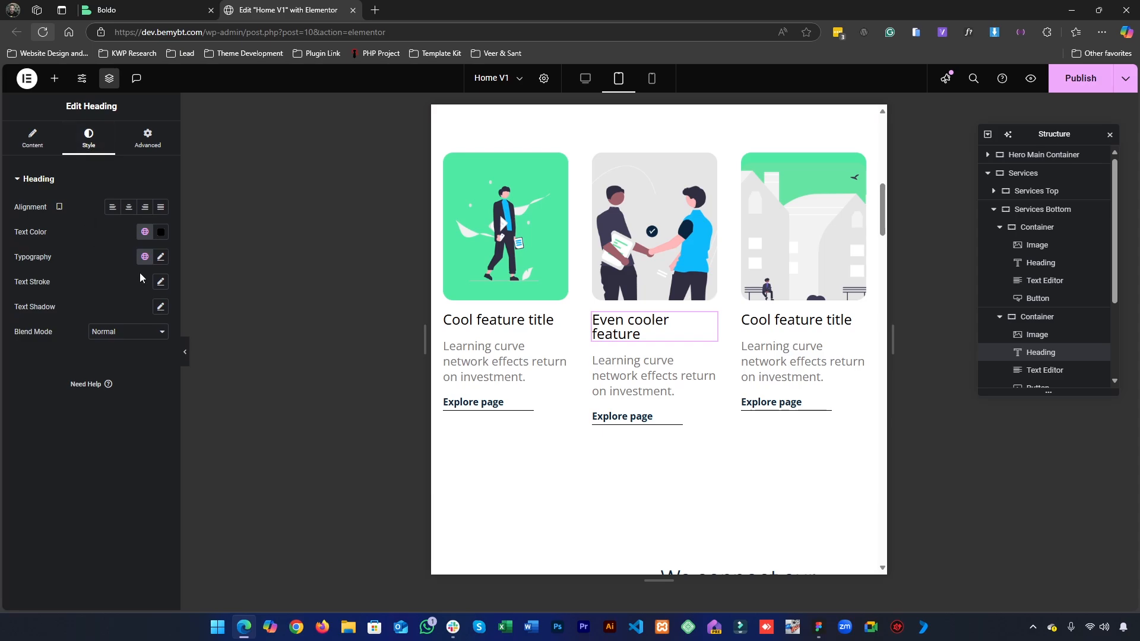
left_click(146, 258)
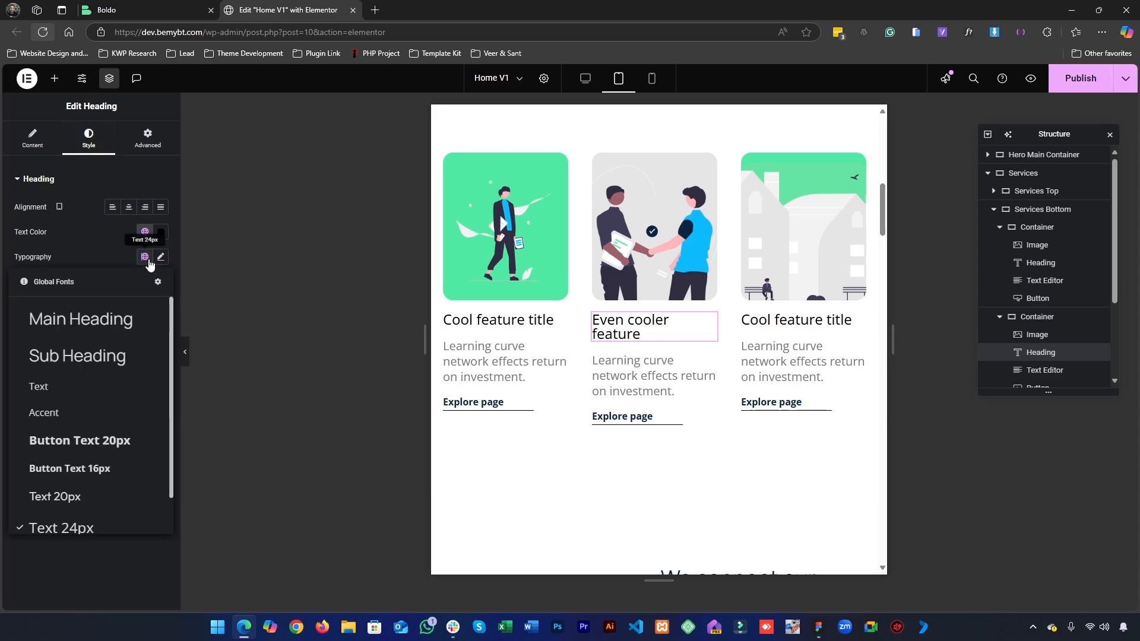
scroll(83, 472, "down", 1)
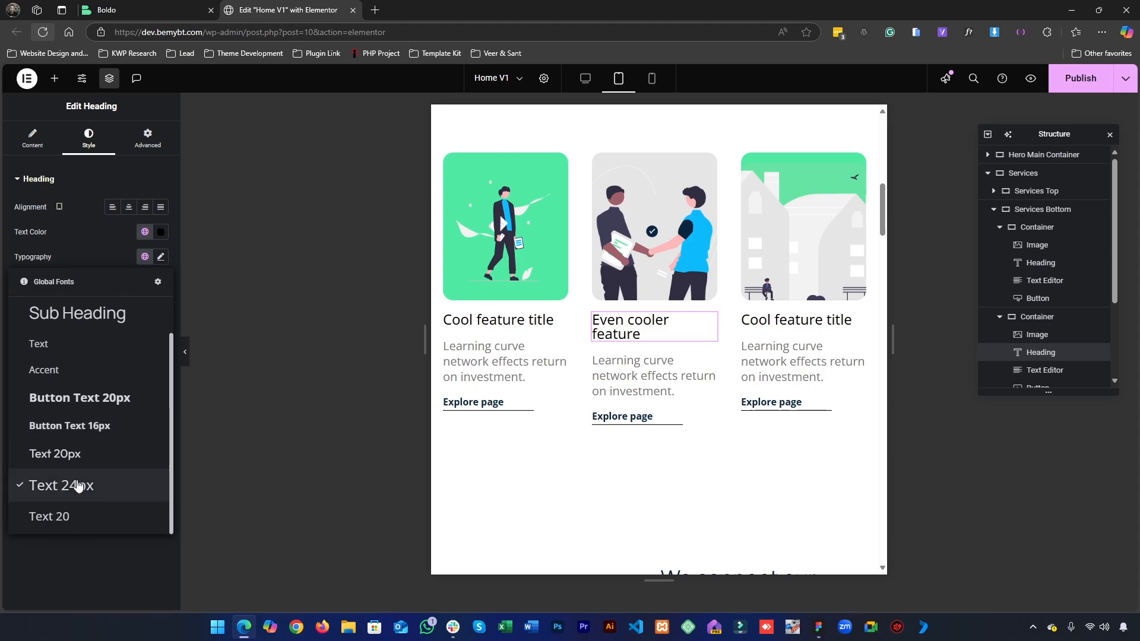
left_click(79, 557)
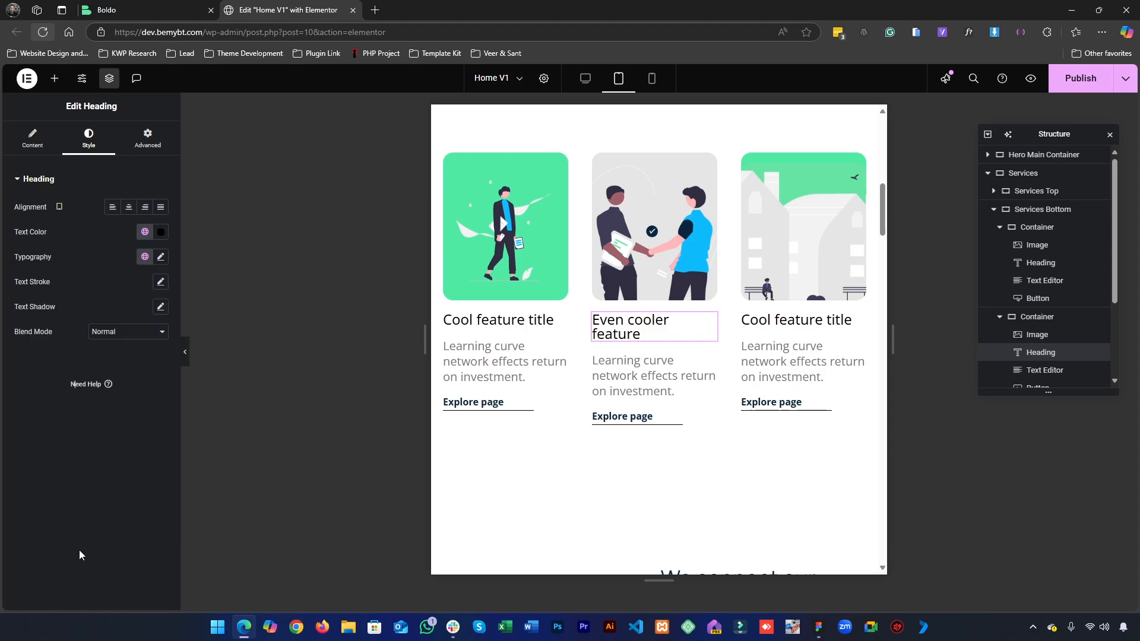
left_click(147, 260)
scroll(94, 506, "down", 1)
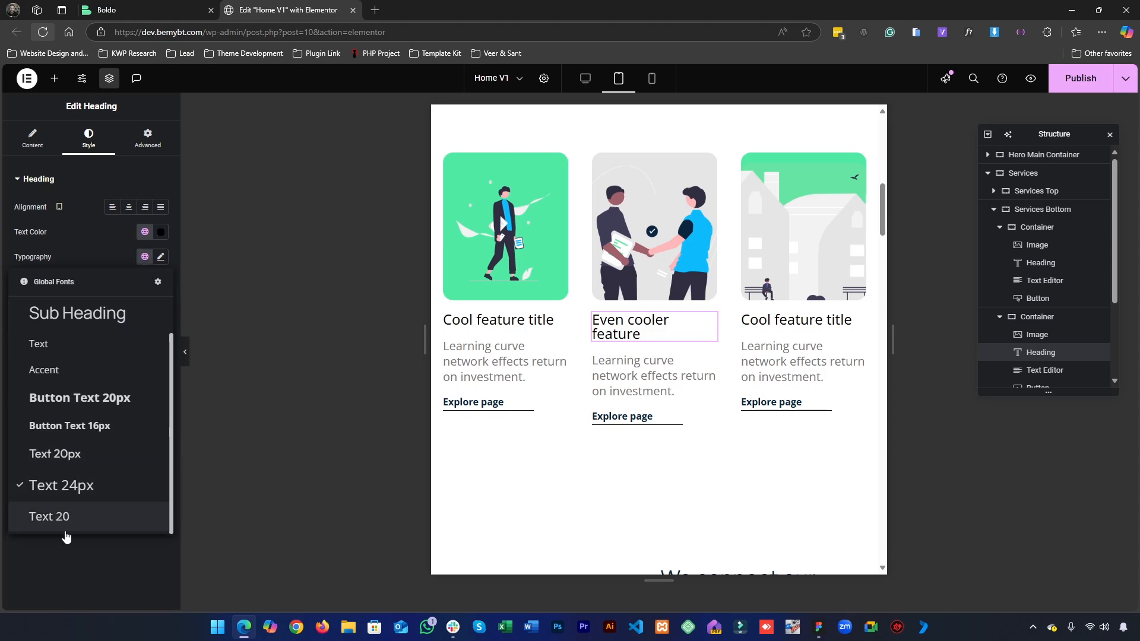
left_click(62, 561)
- Try a custom tablet font size of 20 px on the "Even cooler feature" heading
left_click(160, 256)
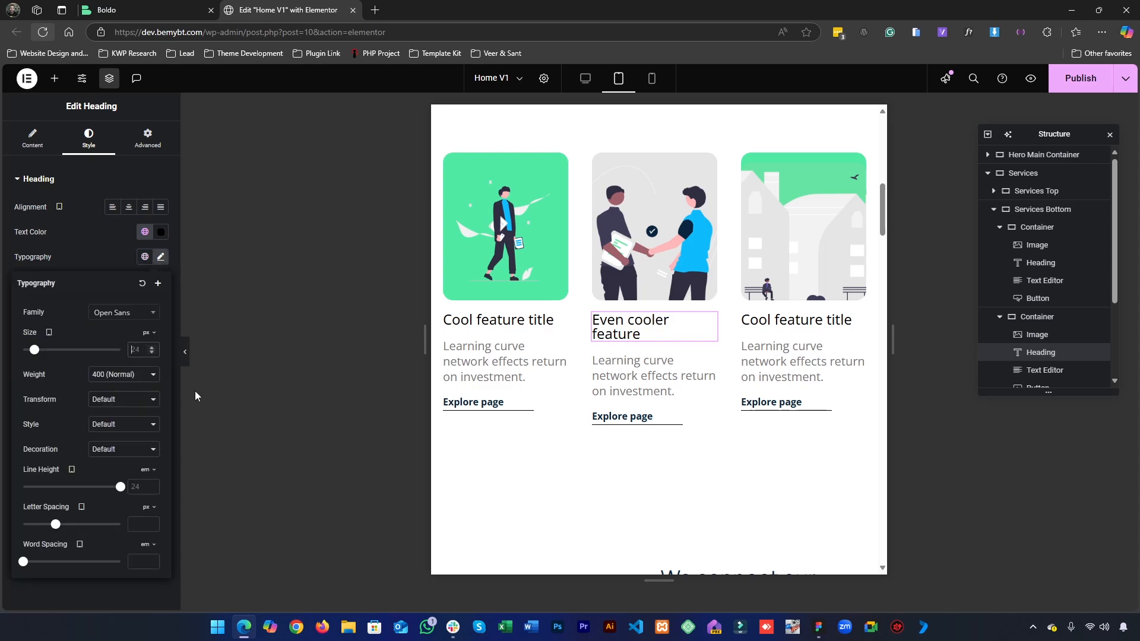
type("20")
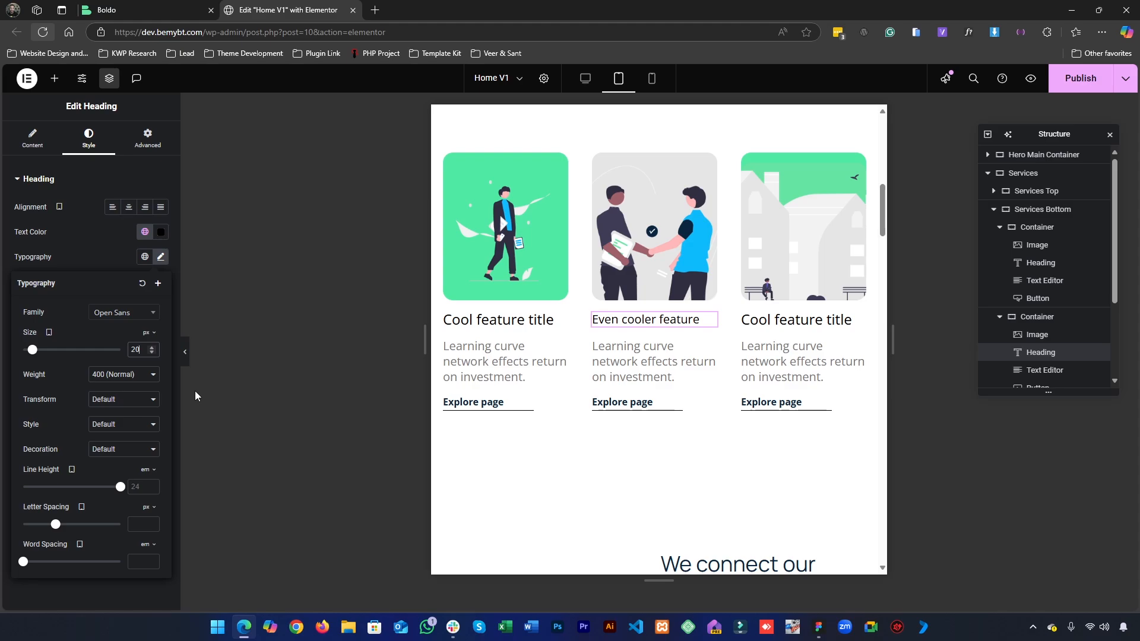
left_click(98, 241)
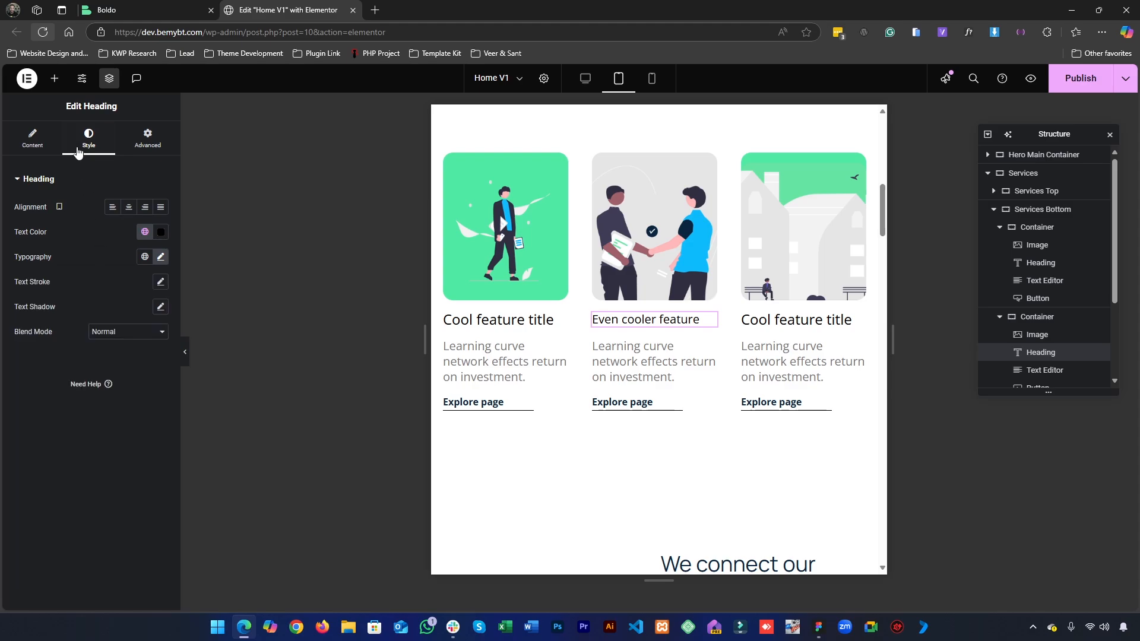
- Set the Text 24px global font's tablet size to 20 px in the site settings, save the changes and close them
left_click(81, 86)
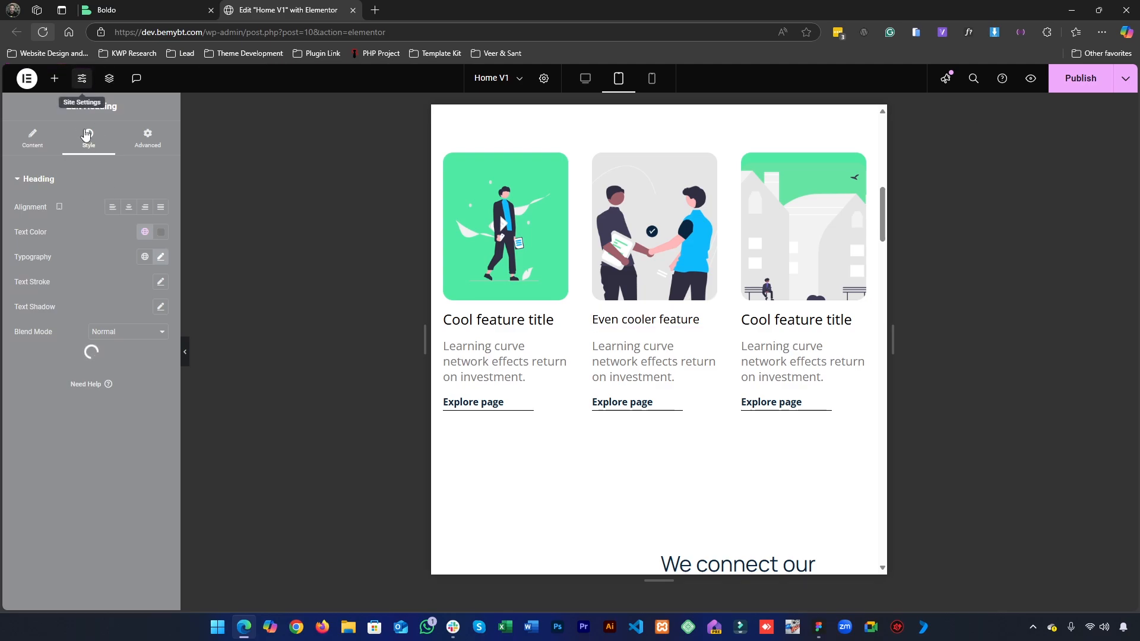
left_click(29, 189)
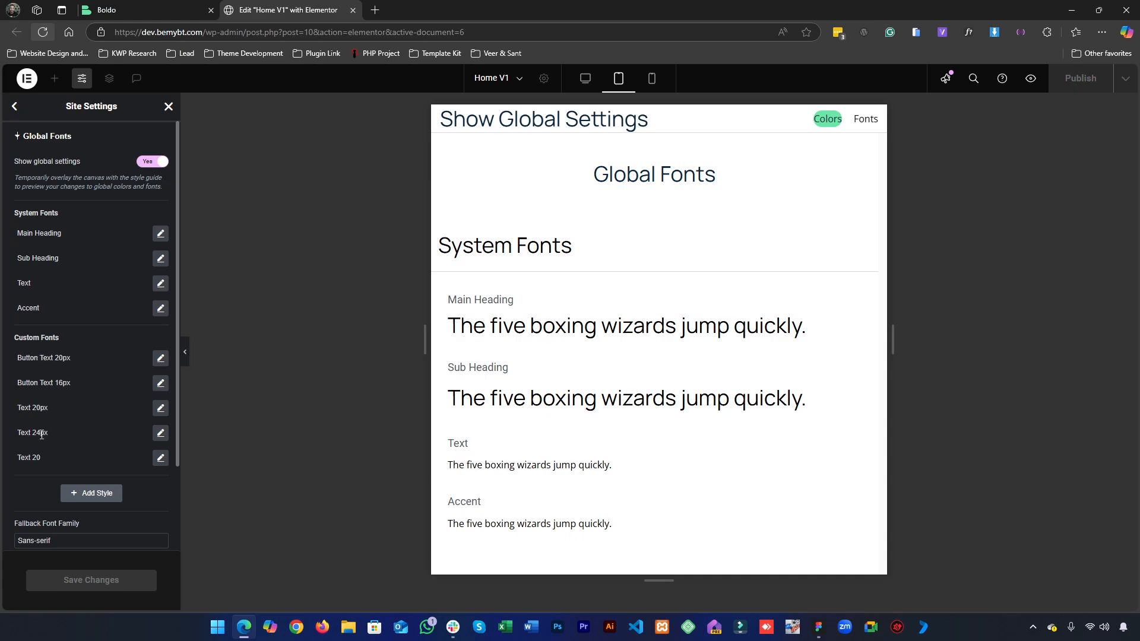
mouse_move(135, 464)
left_click(160, 433)
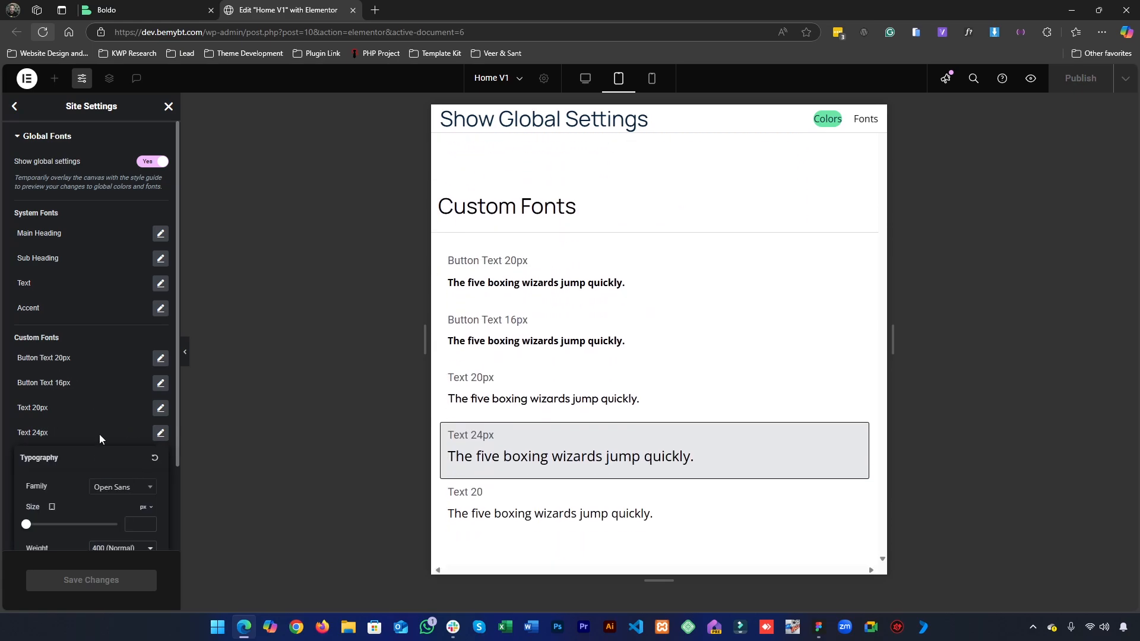
scroll(83, 416, "down", 2)
left_click(146, 405)
type("1")
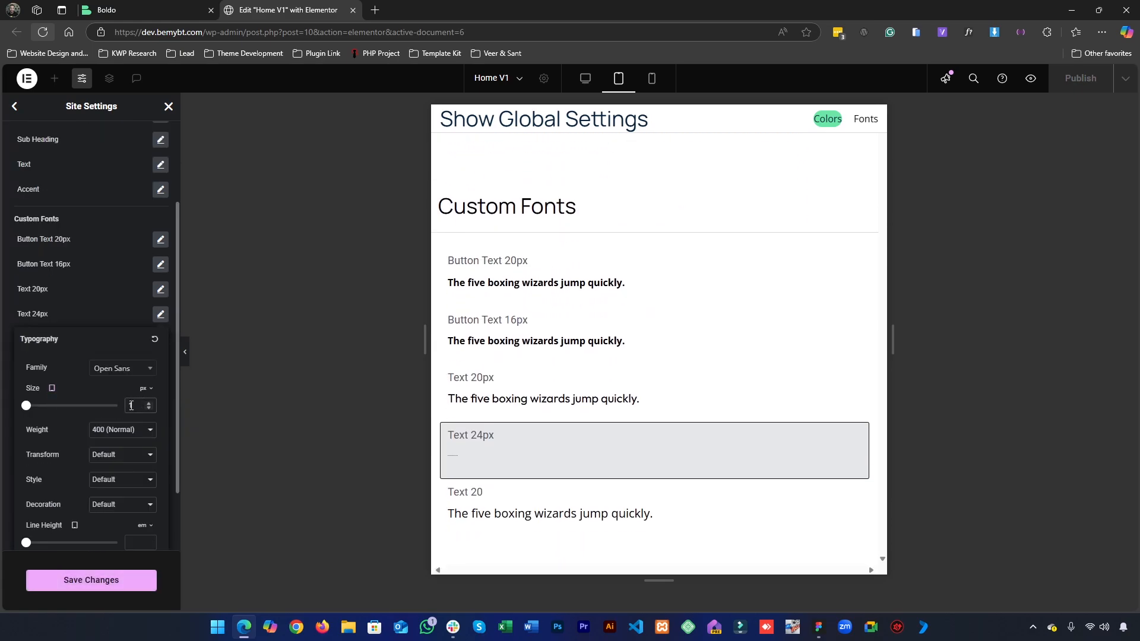
type("0")
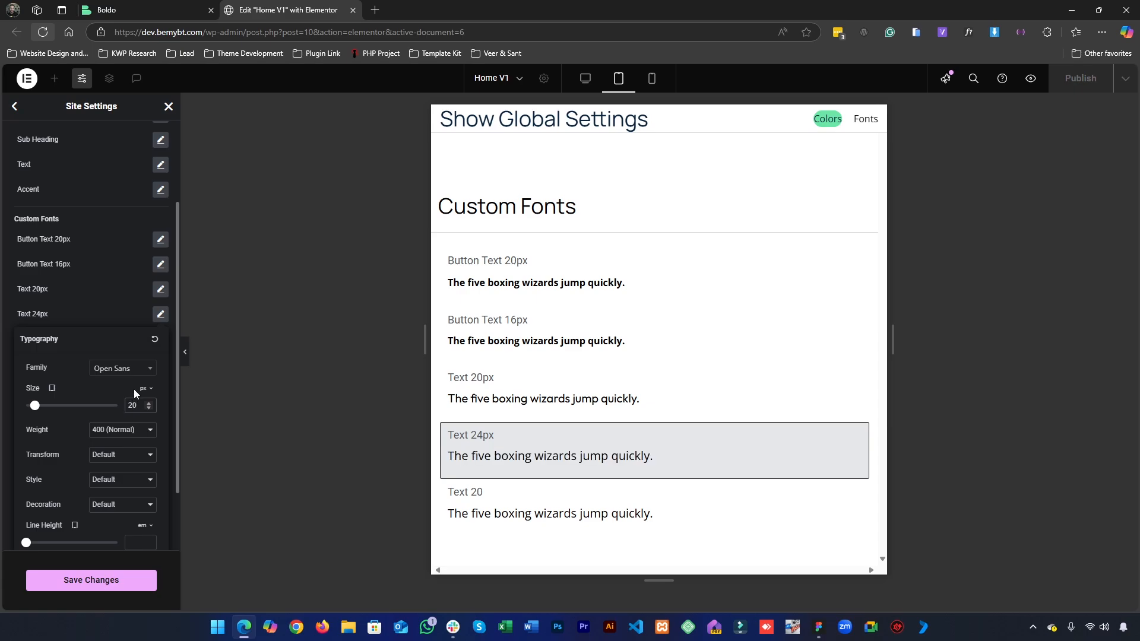
left_click(95, 582)
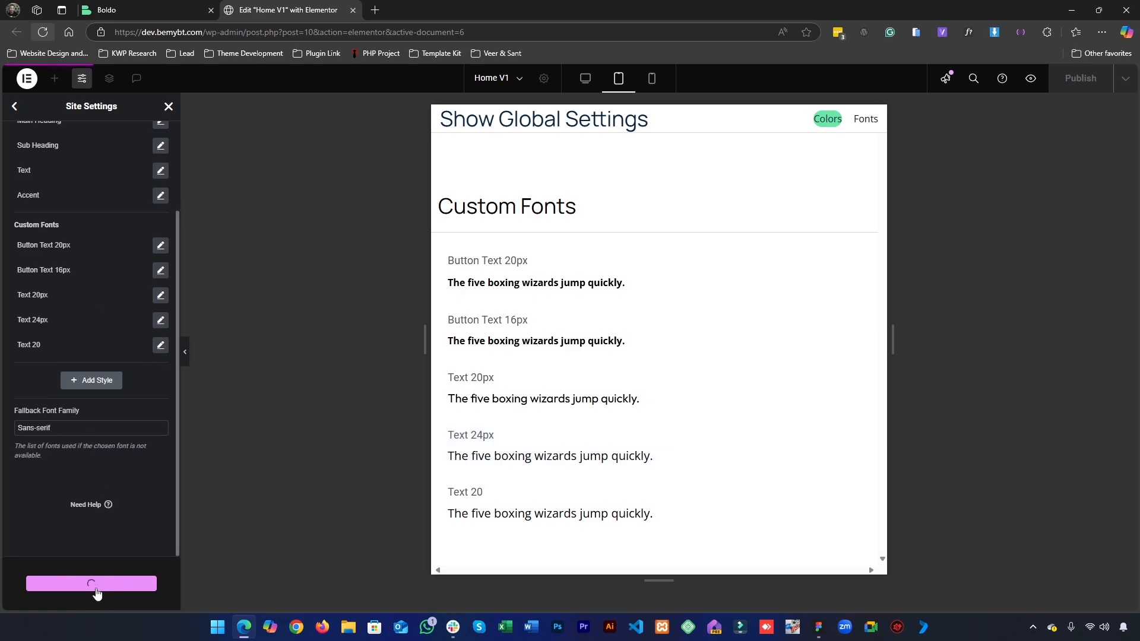
left_click(170, 106)
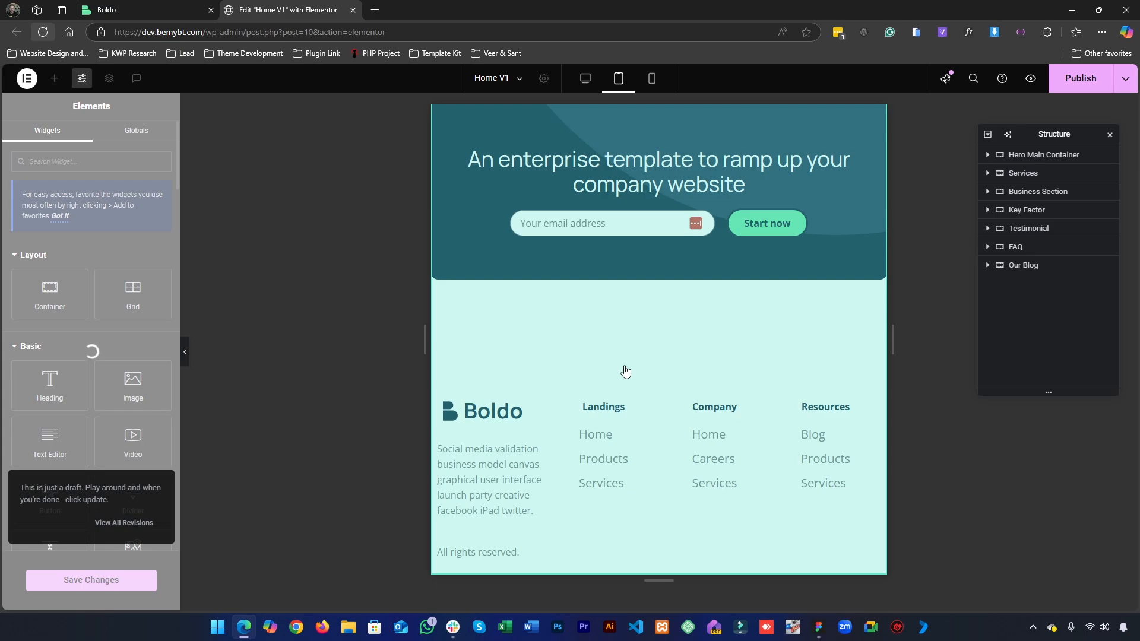
- Assign the Text 24px global font to the "Even cooler feature" heading in the middle Services card
scroll(626, 372, "up", 10)
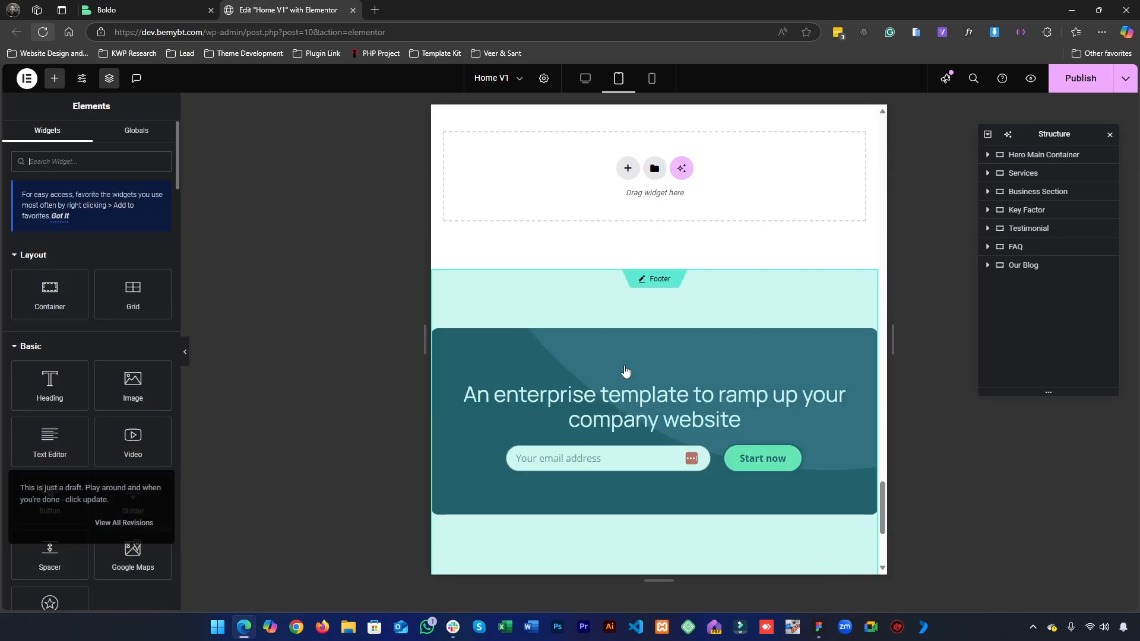
scroll(626, 372, "up", 15)
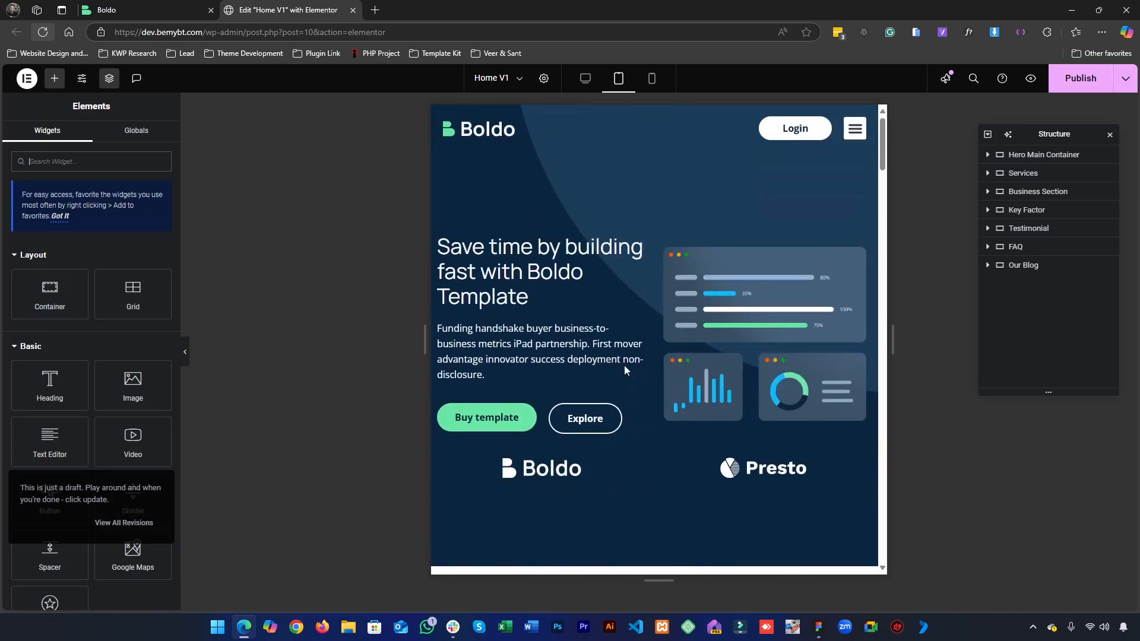
scroll(625, 365, "down", 5)
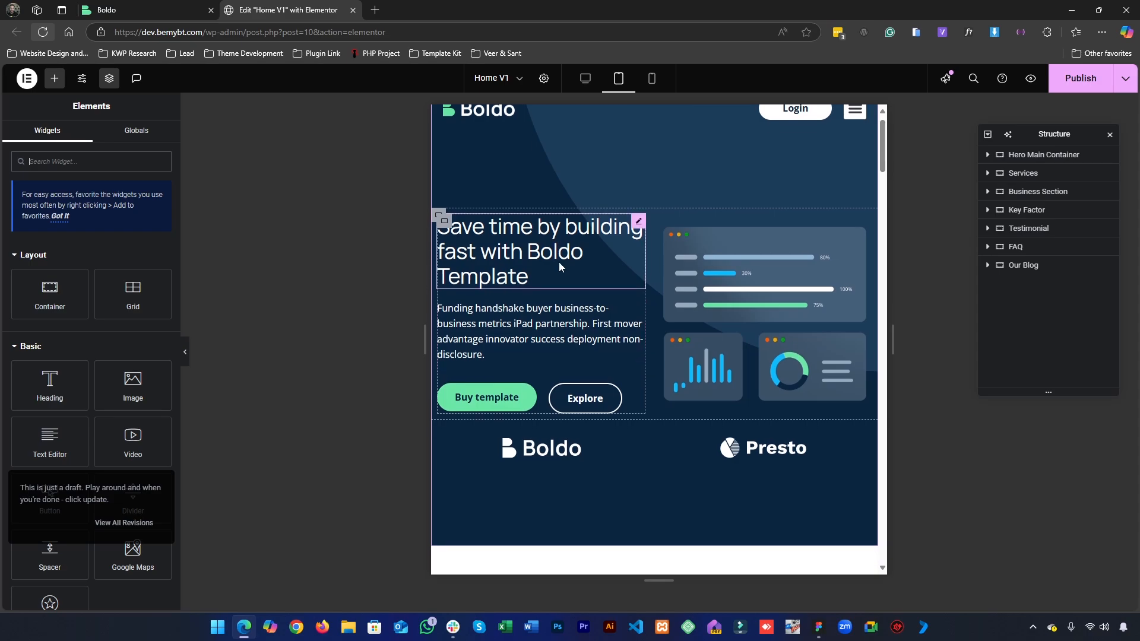
scroll(635, 373, "down", 5)
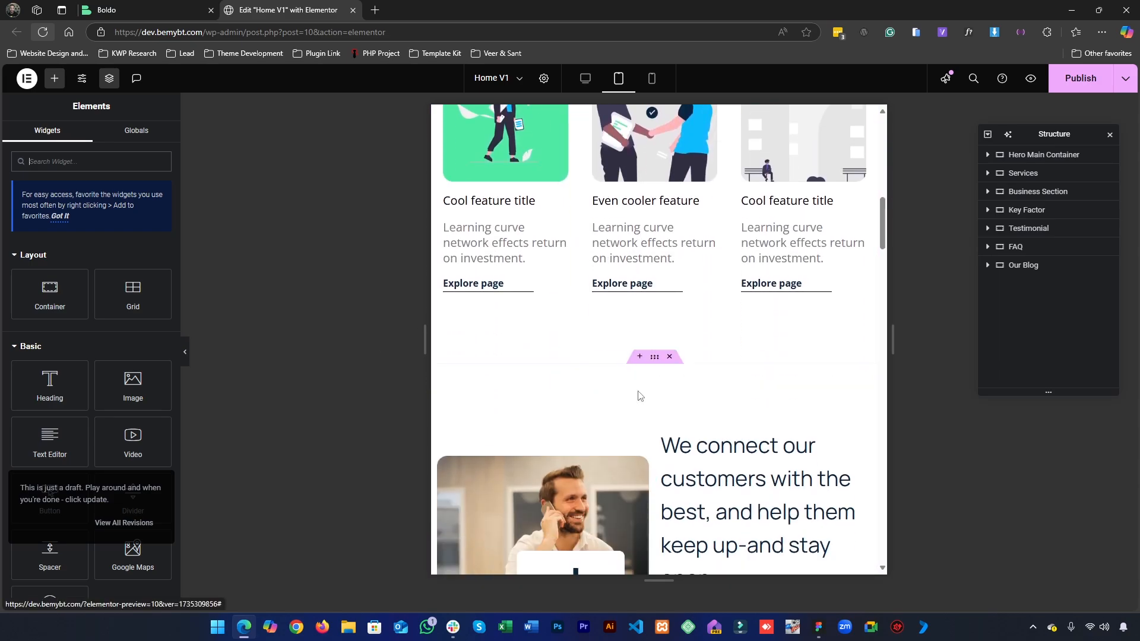
left_click(631, 203)
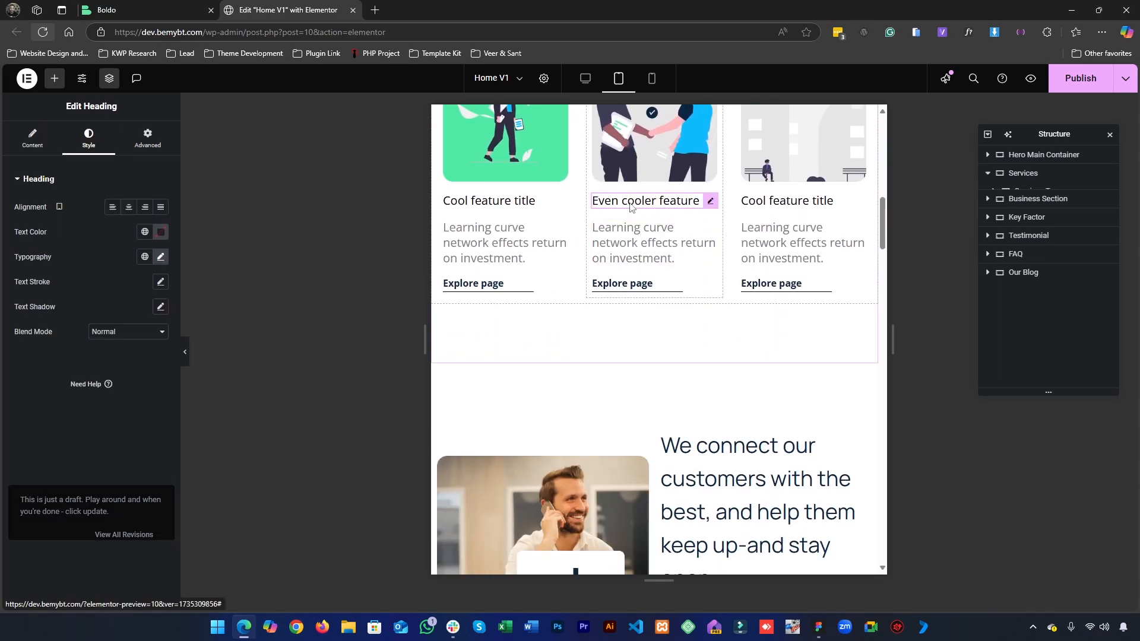
left_click(144, 257)
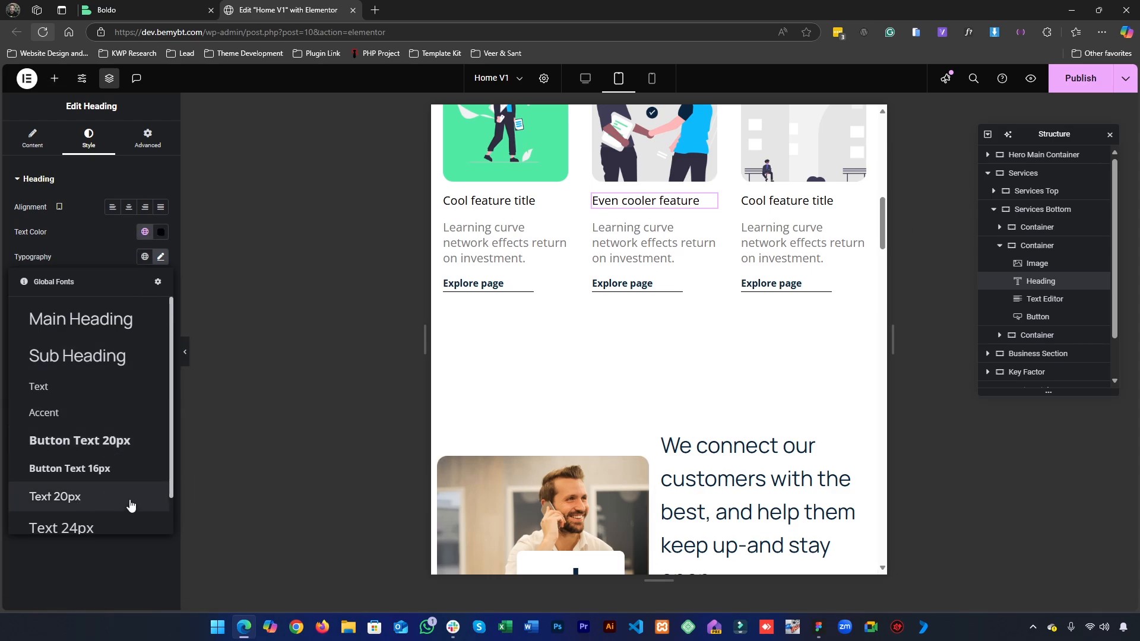
scroll(86, 492, "down", 1)
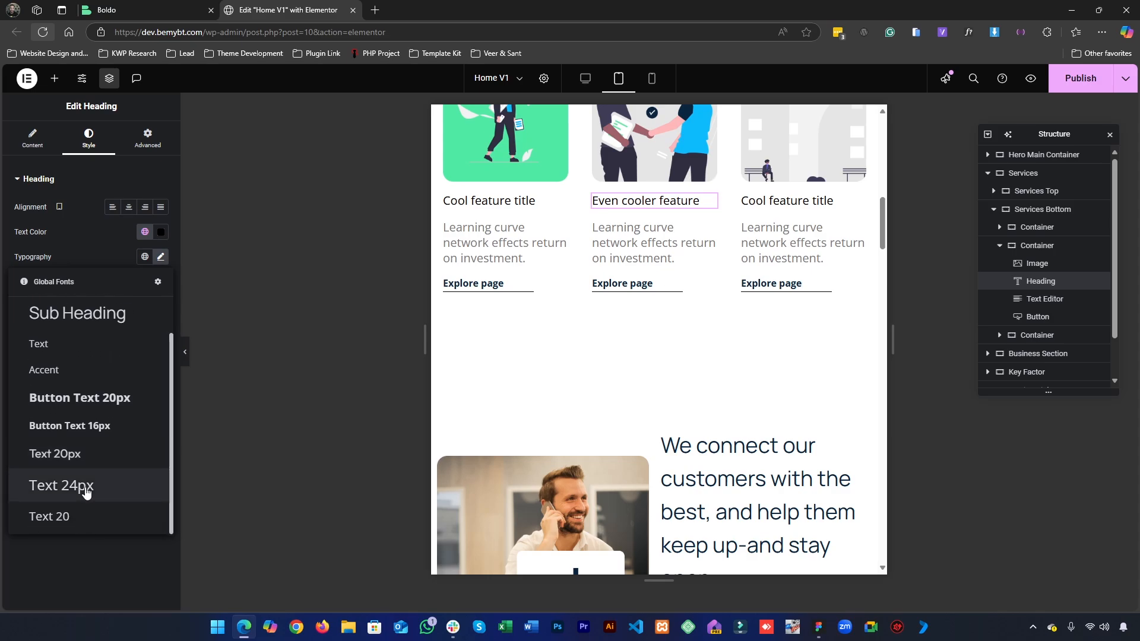
left_click(84, 487)
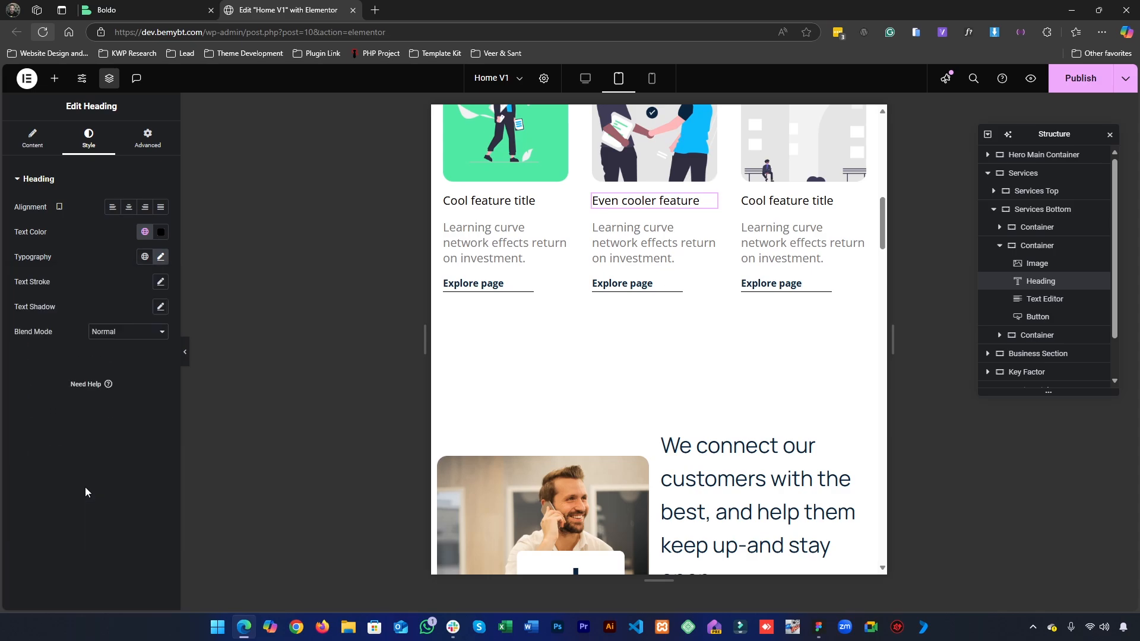
right_click(621, 205)
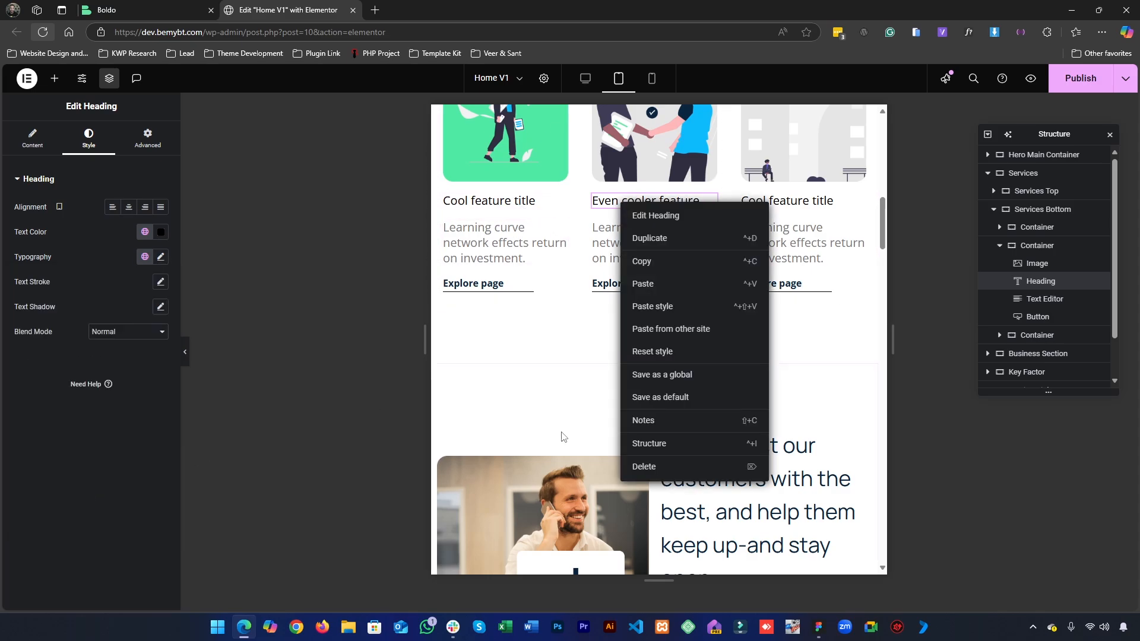
left_click(535, 399)
- Check which global font the first Services card's "Cool feature title" heading uses
left_click(482, 200)
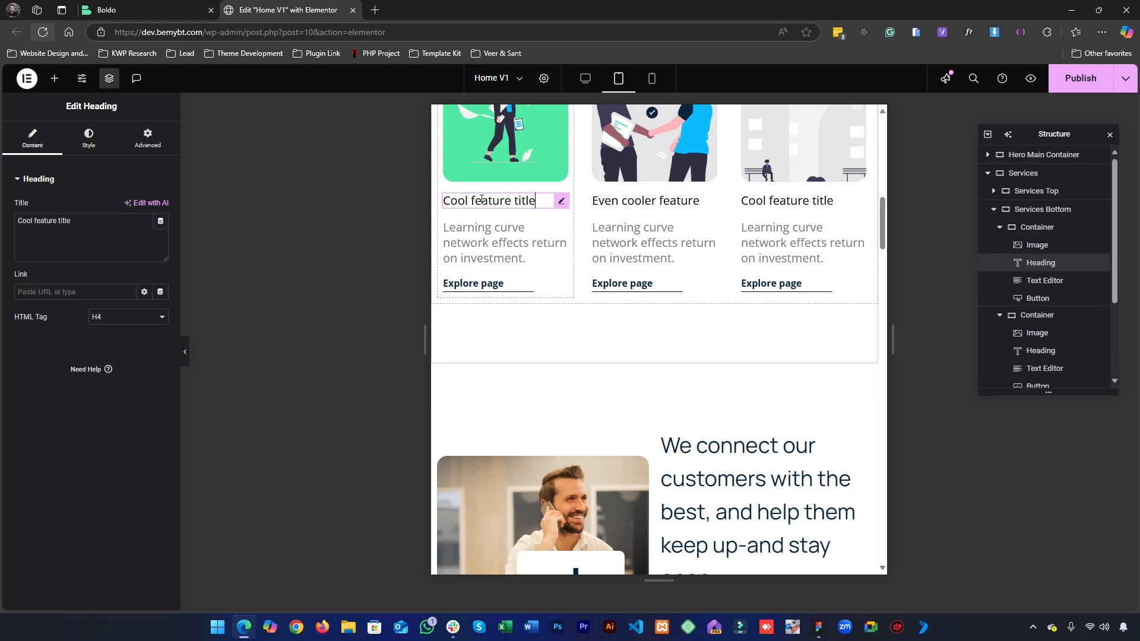
left_click(92, 142)
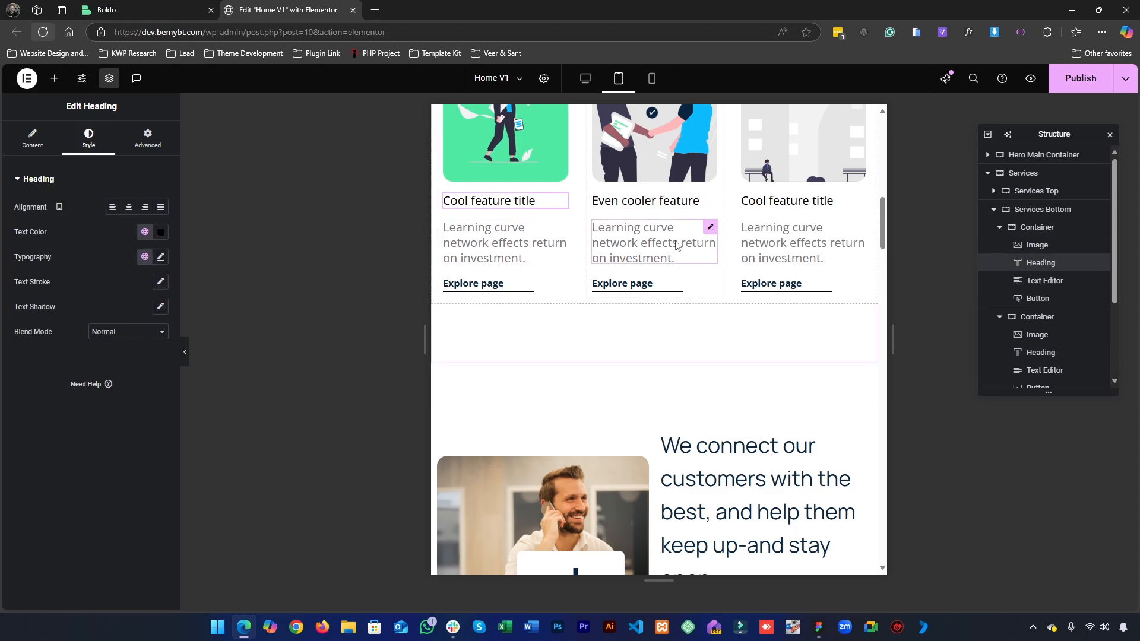
left_click(145, 257)
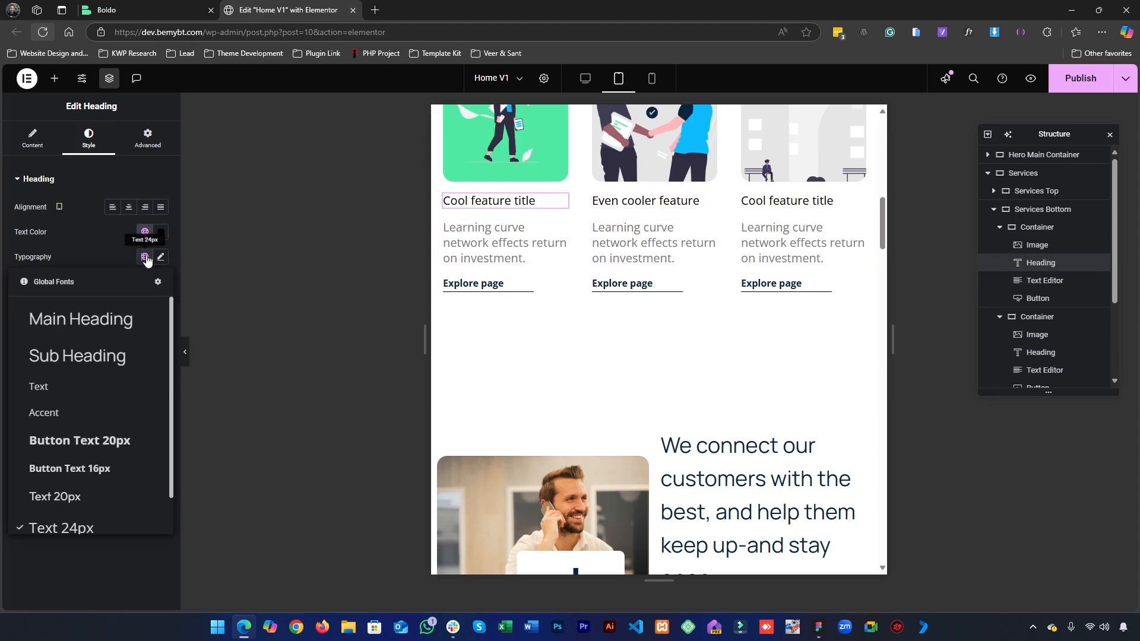
left_click(95, 248)
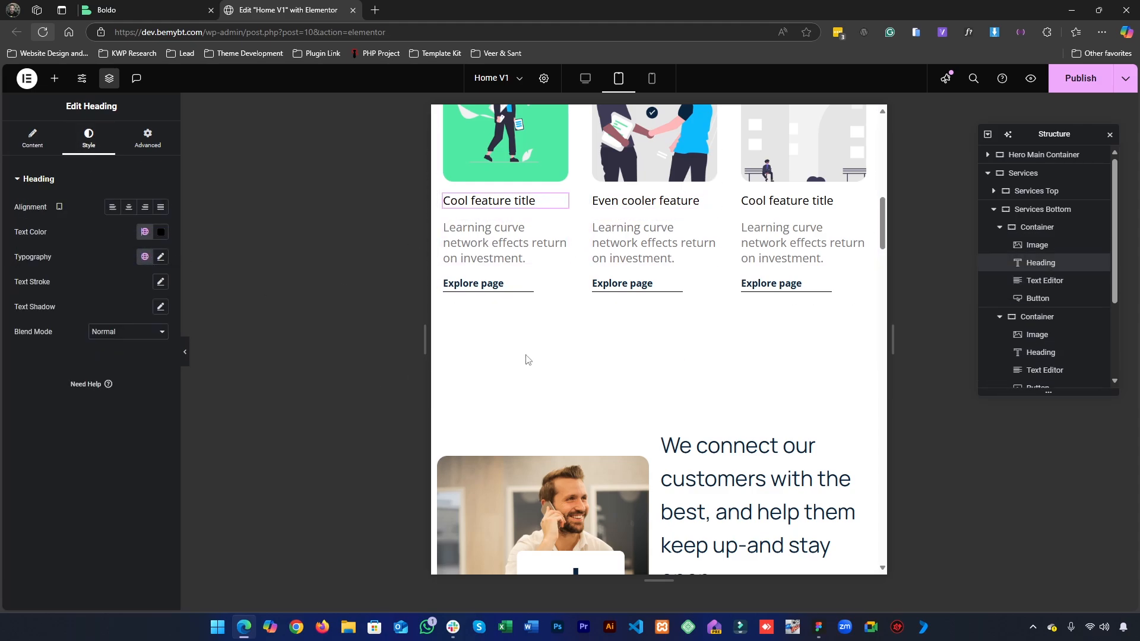
- Check which global font the first Services card's description text uses
left_click(488, 243)
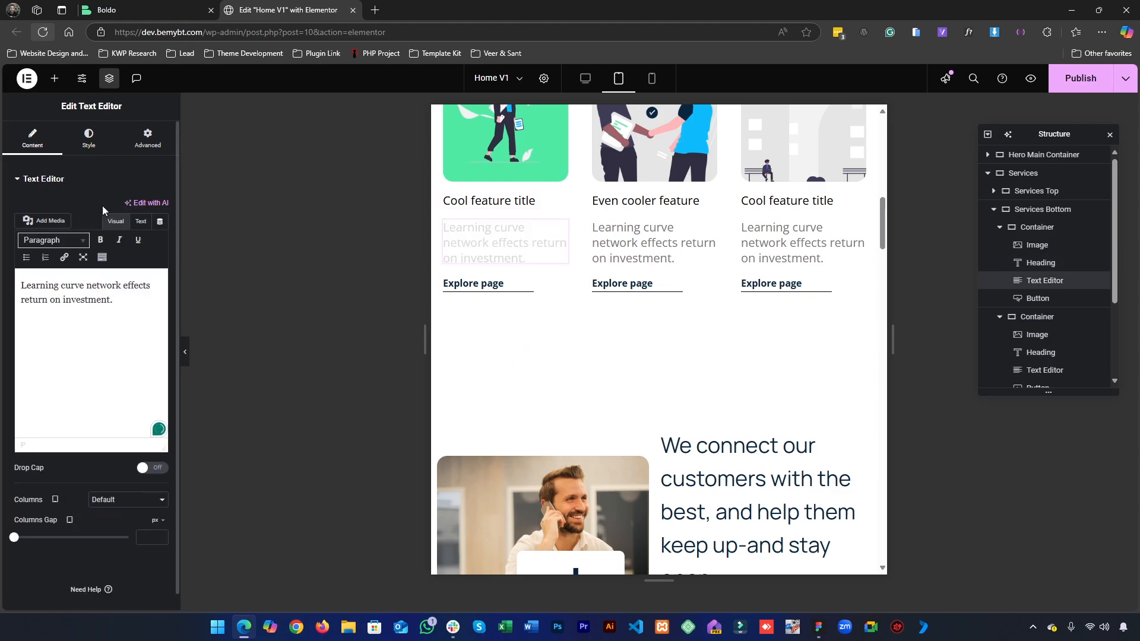
left_click(88, 139)
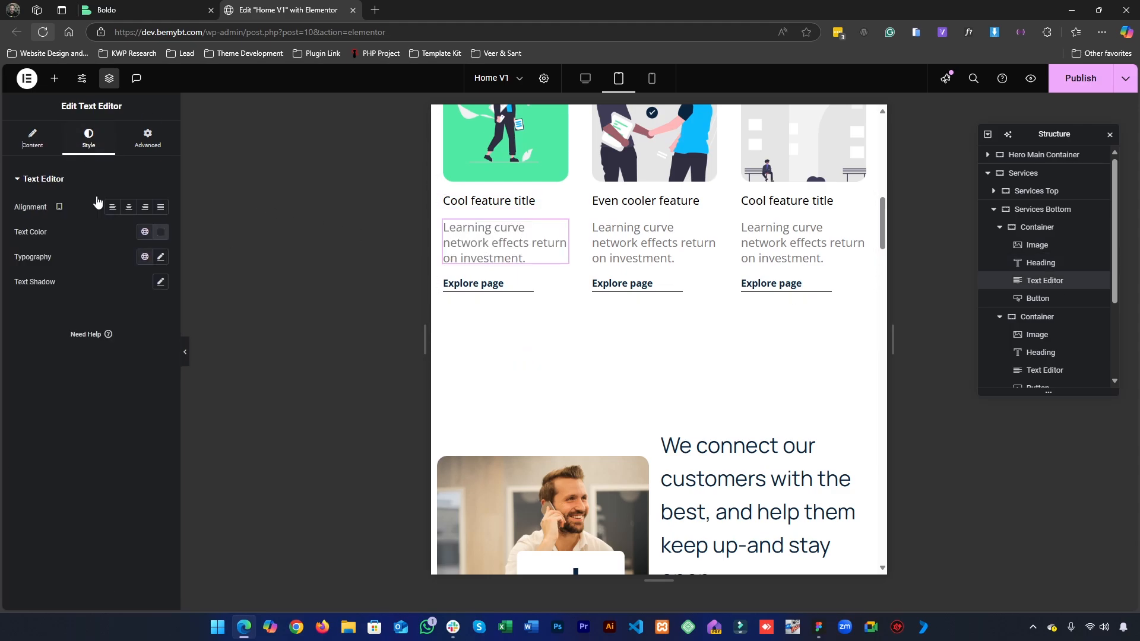
left_click(142, 257)
scroll(66, 425, "down", 1)
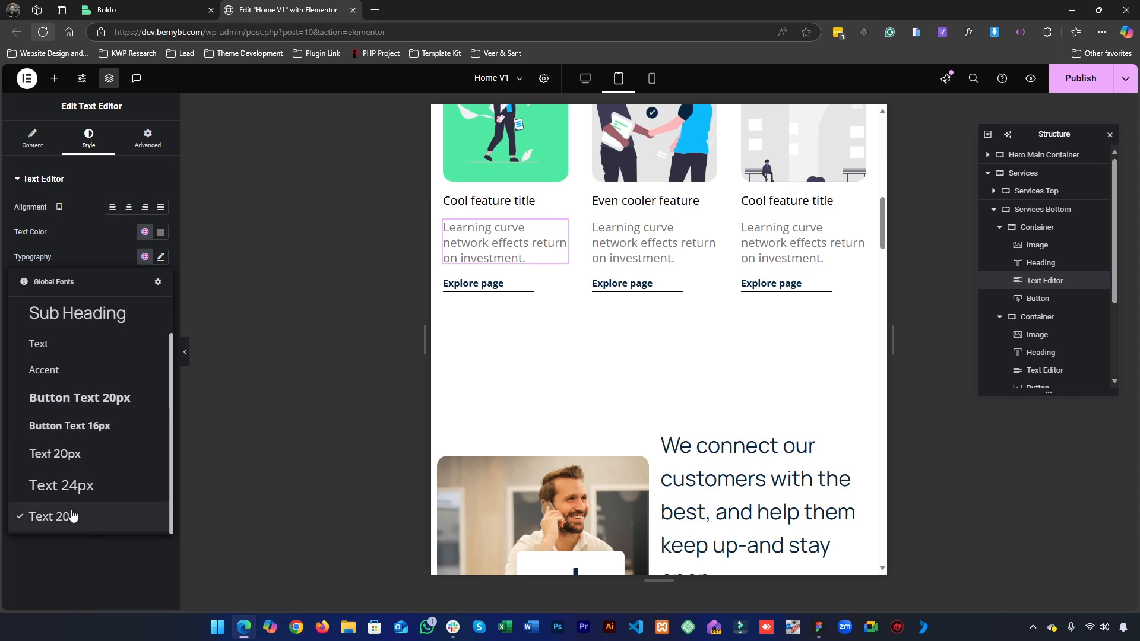
left_click(72, 585)
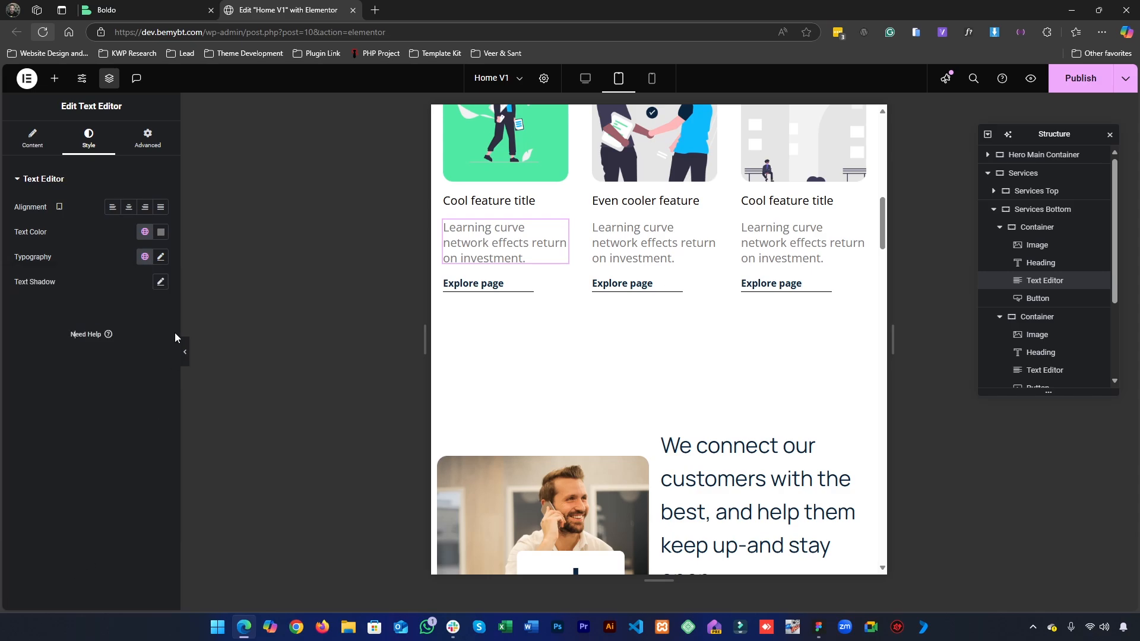
- Try a custom tablet font size of 16 px and line height of 22 px on the first Services card's description
left_click(161, 256)
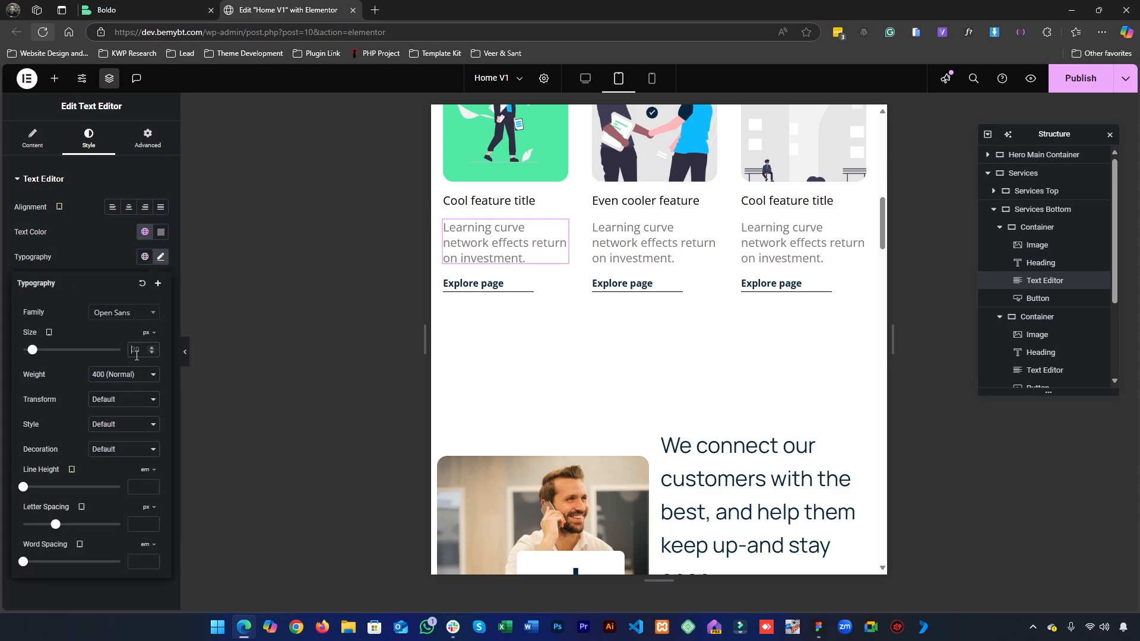
type("16")
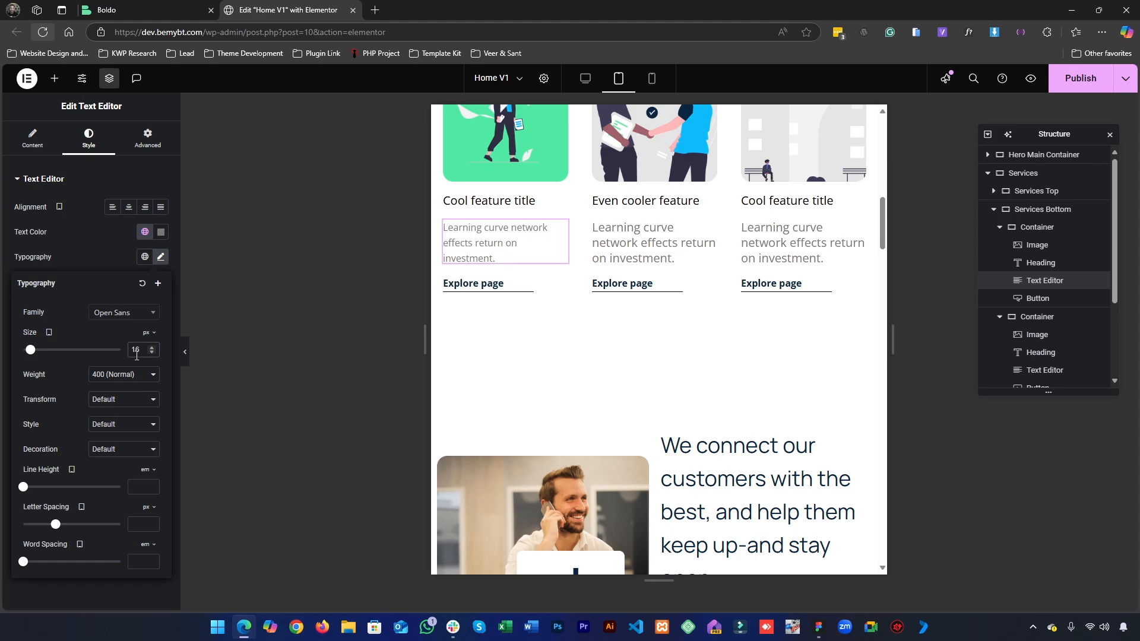
left_click(145, 470)
left_click(145, 470)
left_click(146, 487)
type("22")
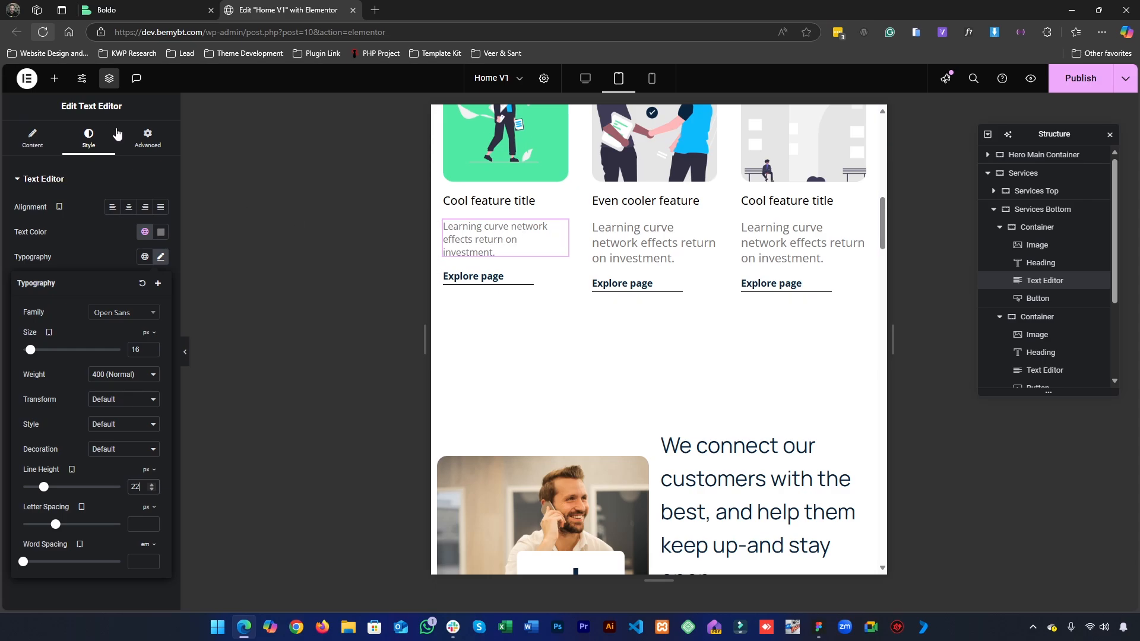
- Set the Text 20 global font's tablet size to 16 px and line height to 22 px in the site settings, save and close them
left_click(79, 82)
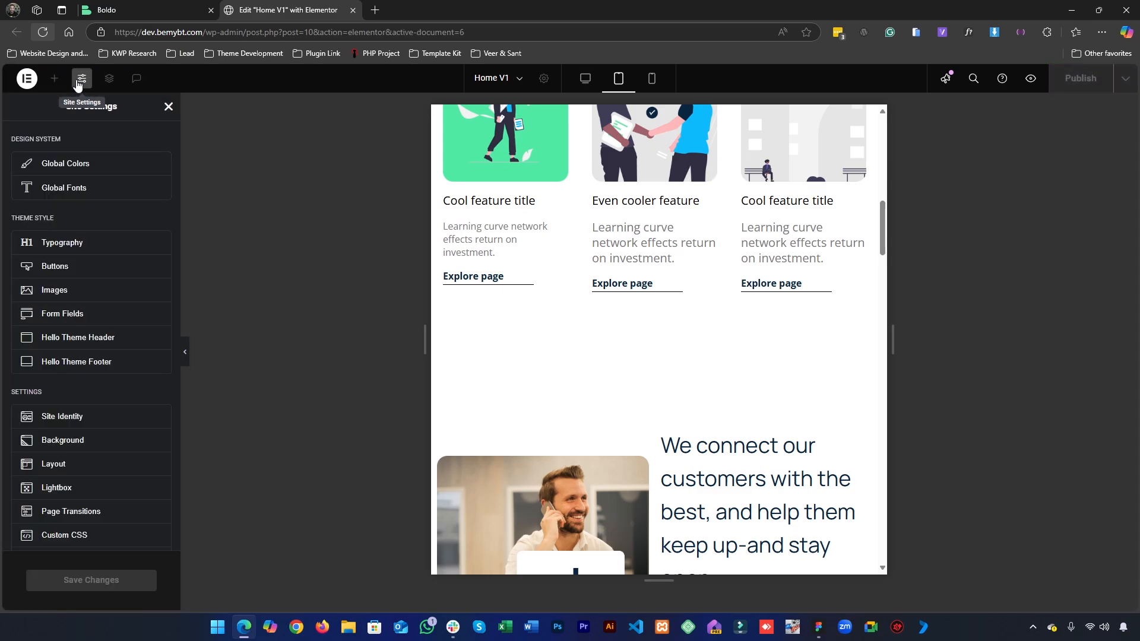
left_click(67, 189)
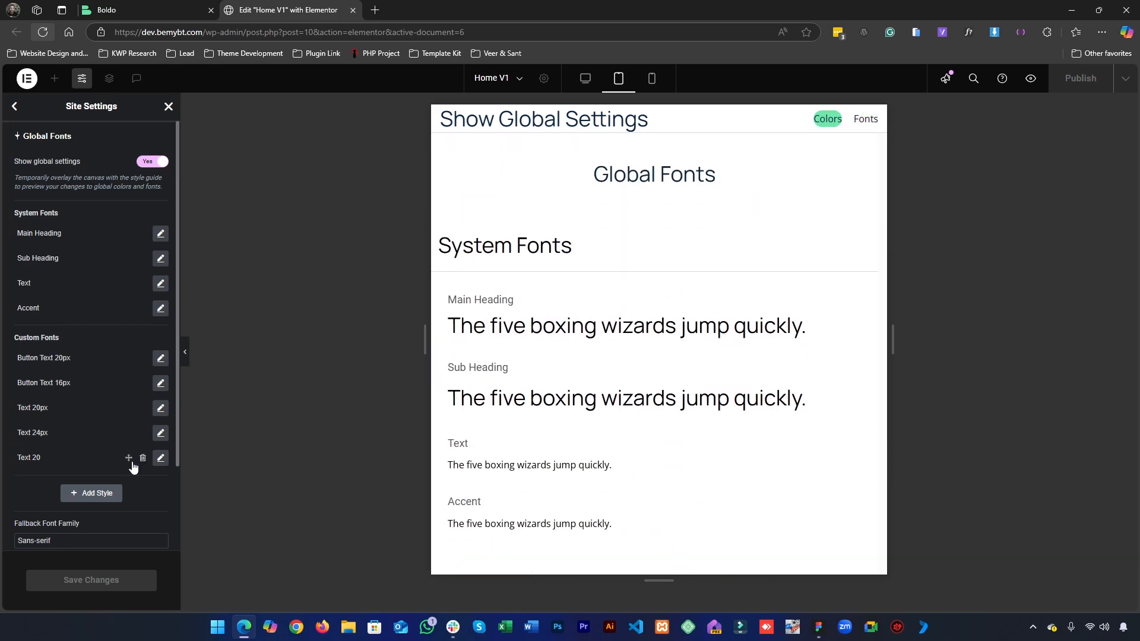
left_click(161, 458)
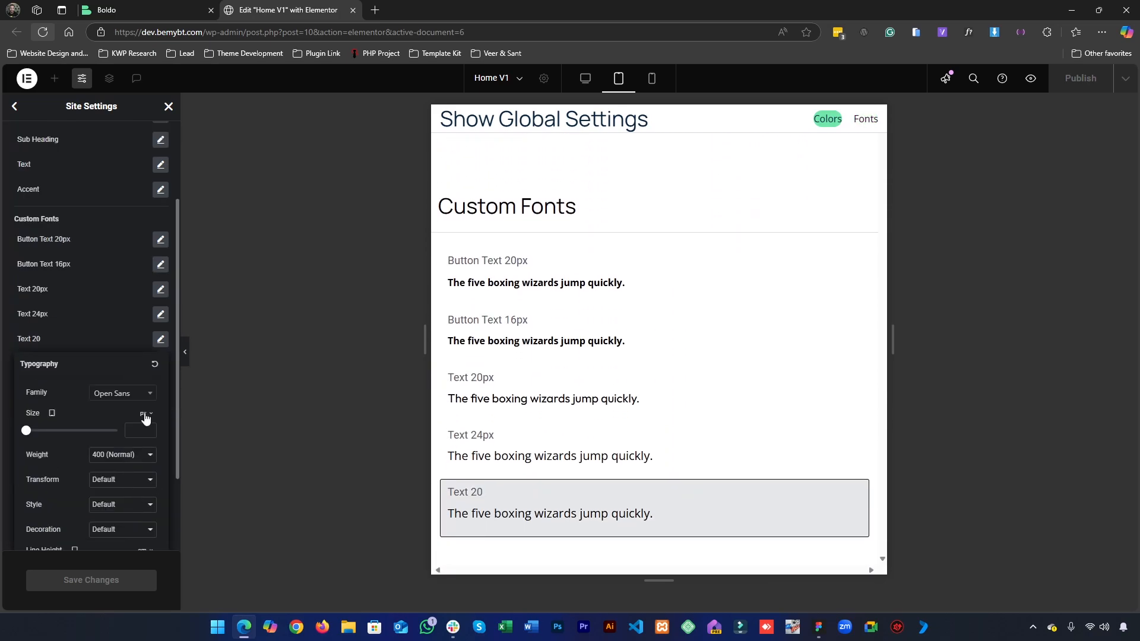
left_click(135, 430)
type("16")
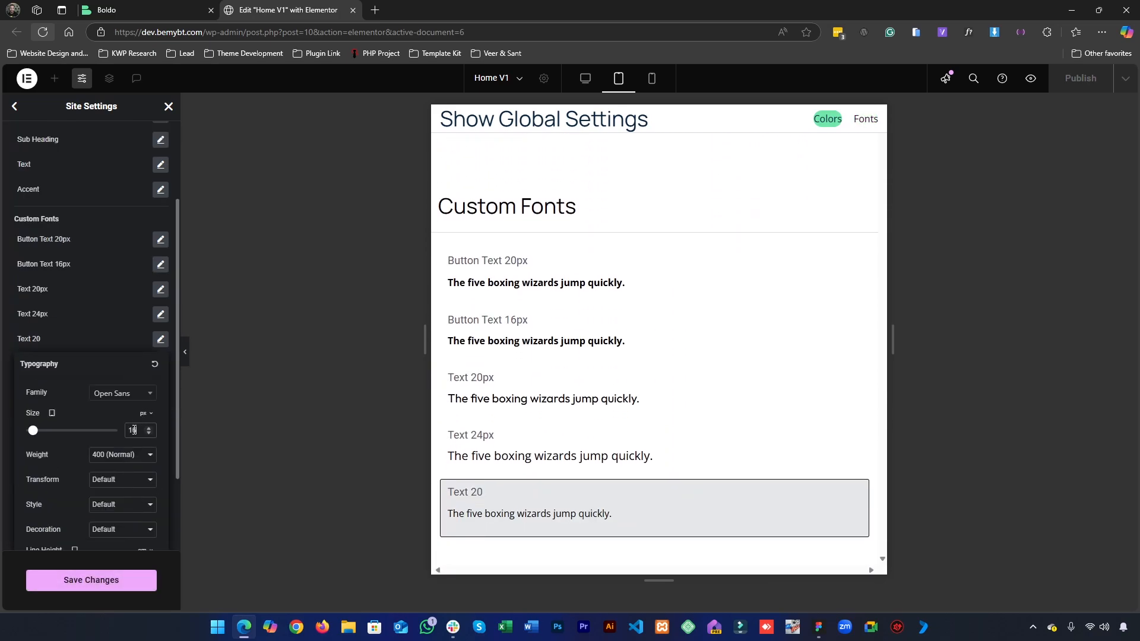
scroll(73, 453, "down", 1)
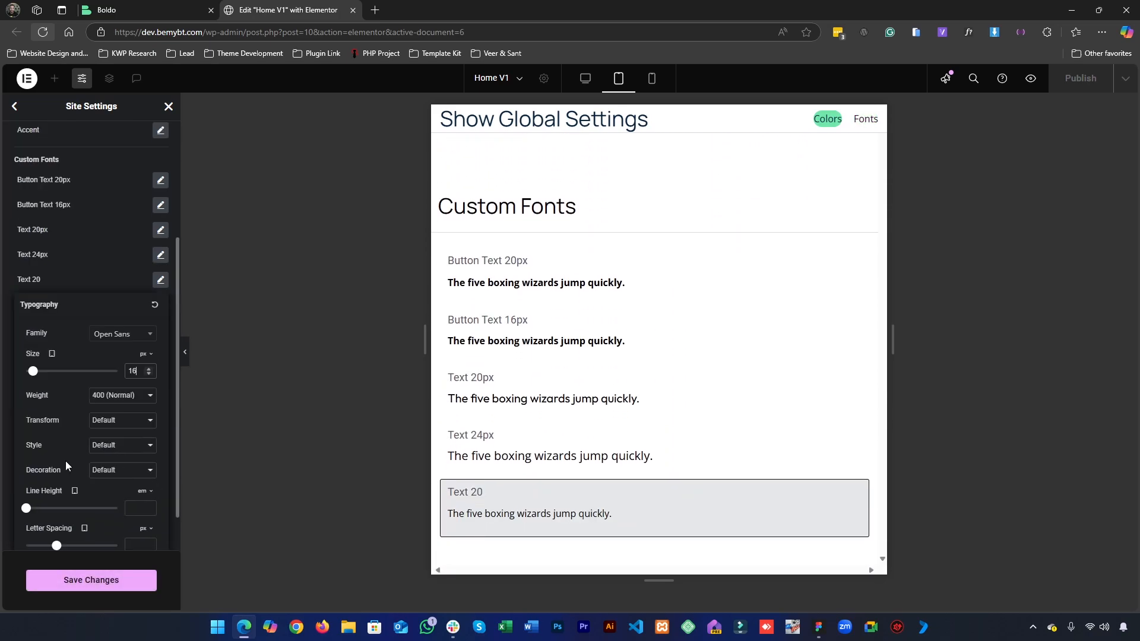
left_click(143, 491)
scroll(131, 493, "down", 1)
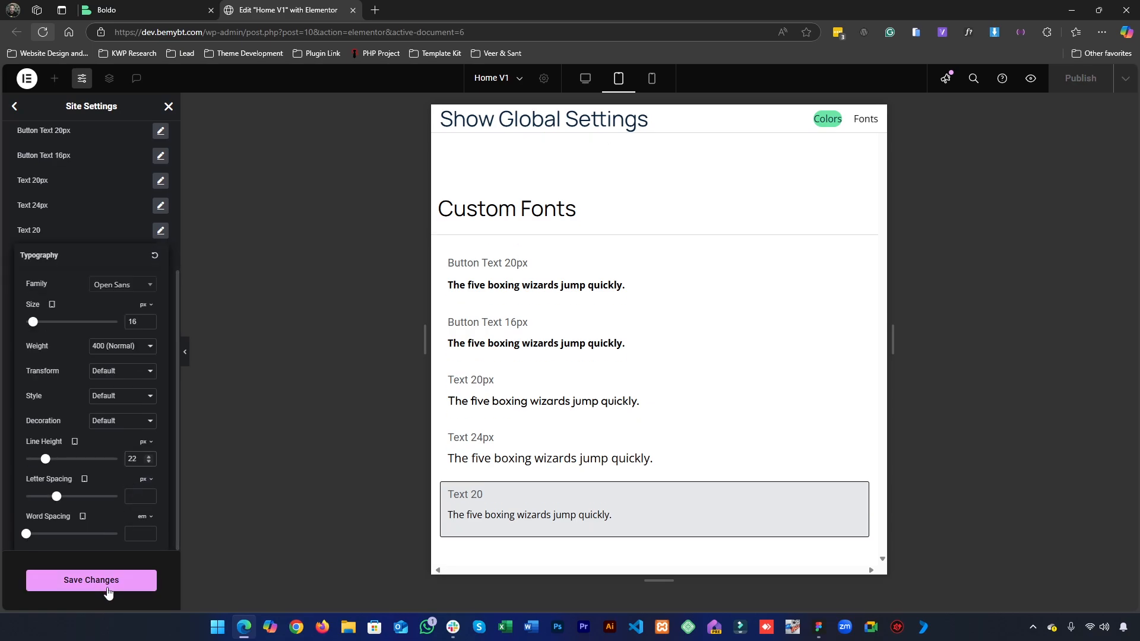
left_click(59, 583)
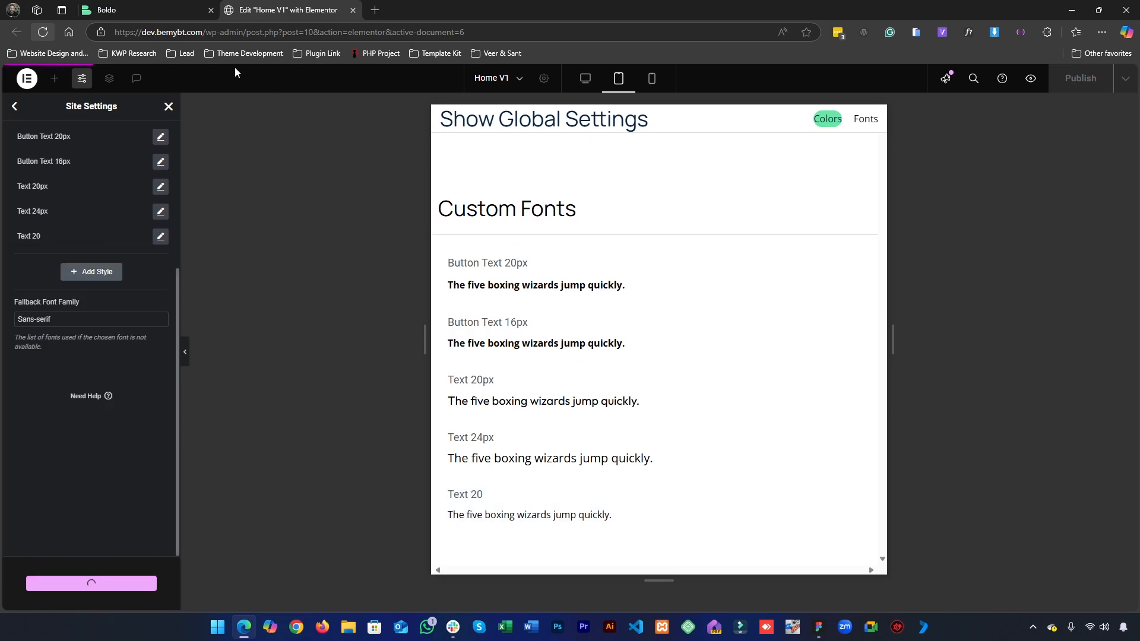
left_click(168, 108)
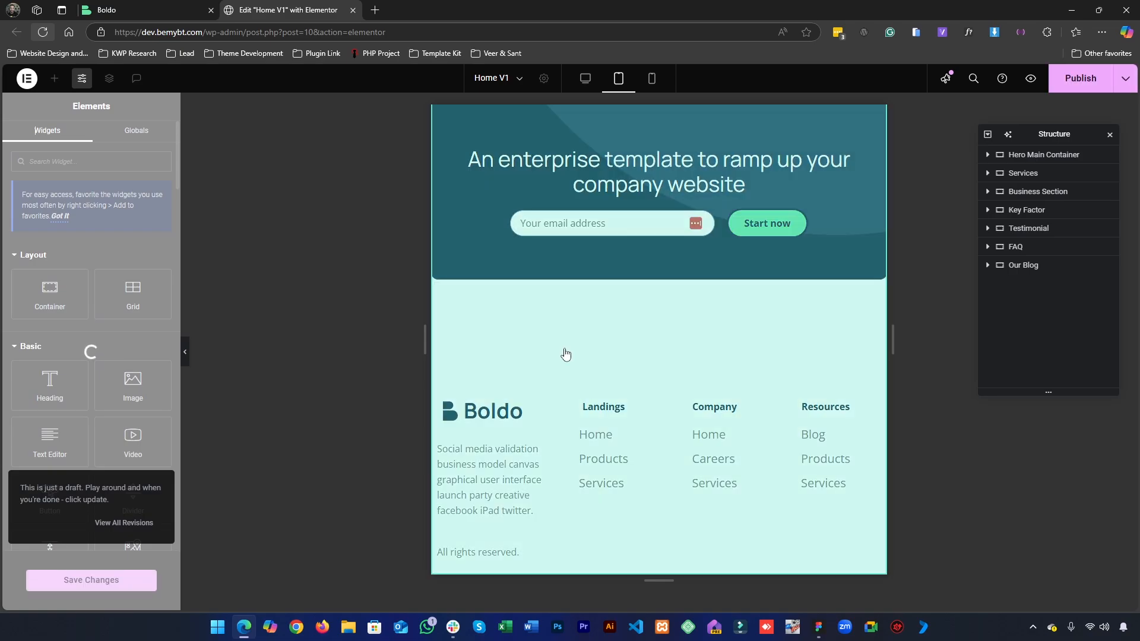
- Try the Text 20px global font on the first Services card's description
scroll(570, 350, "up", 15)
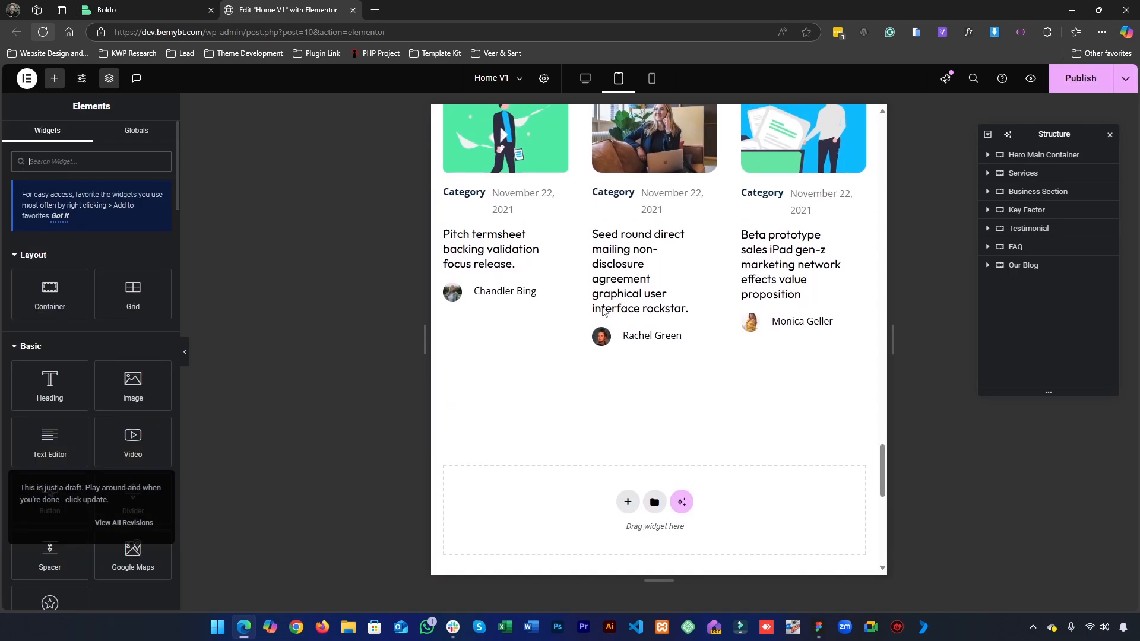
scroll(603, 307, "up", 5)
scroll(602, 307, "down", 7)
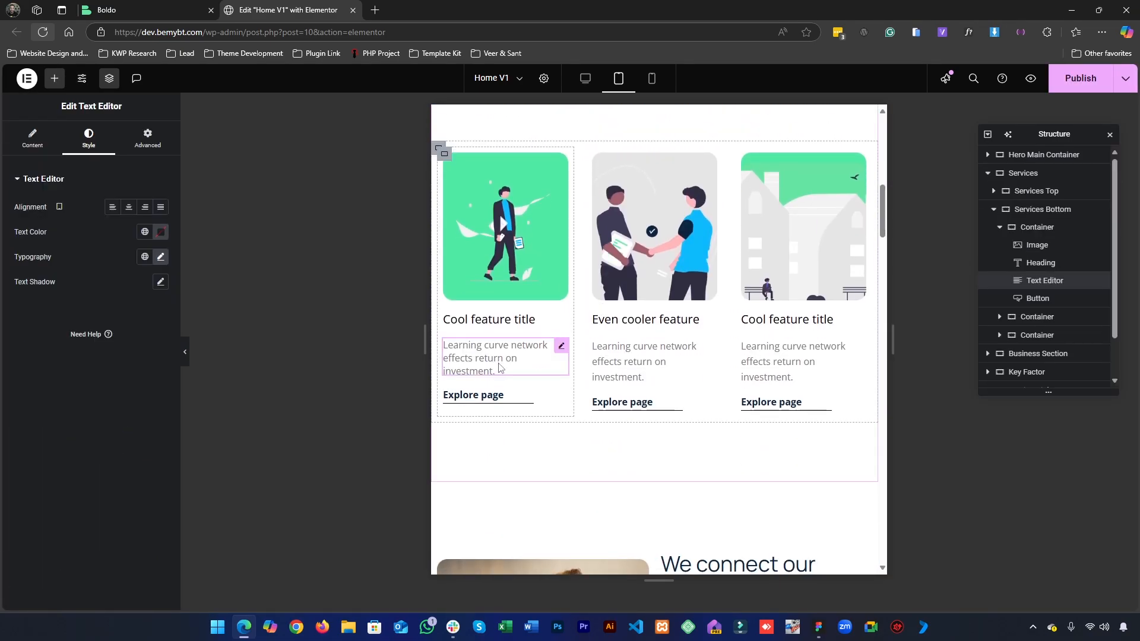
left_click(145, 256)
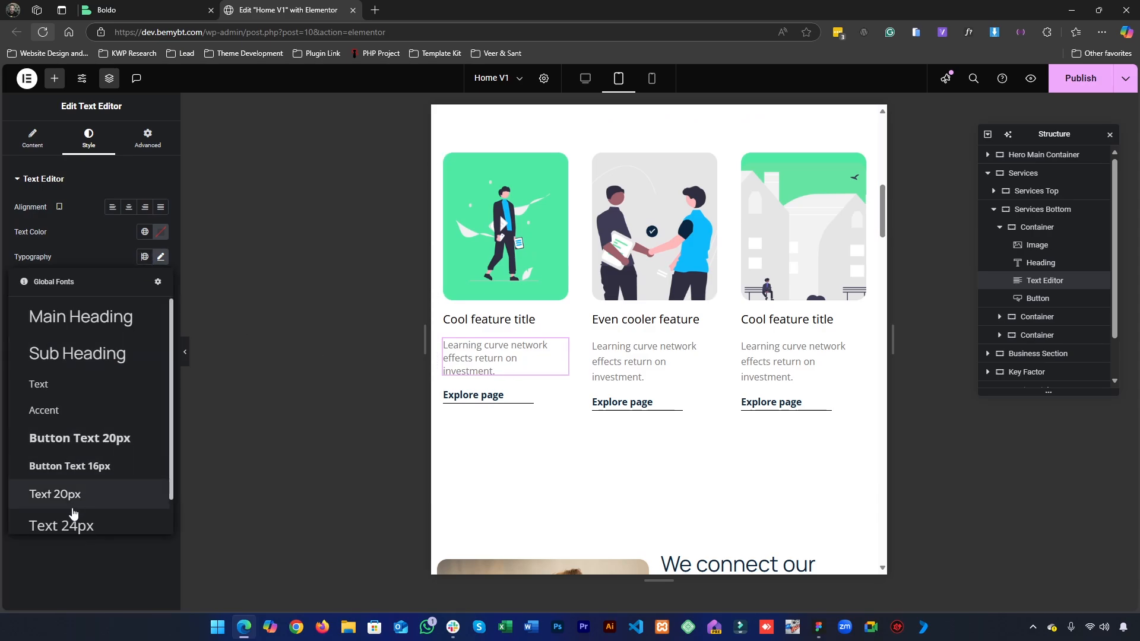
scroll(71, 487, "down", 1)
left_click(67, 464)
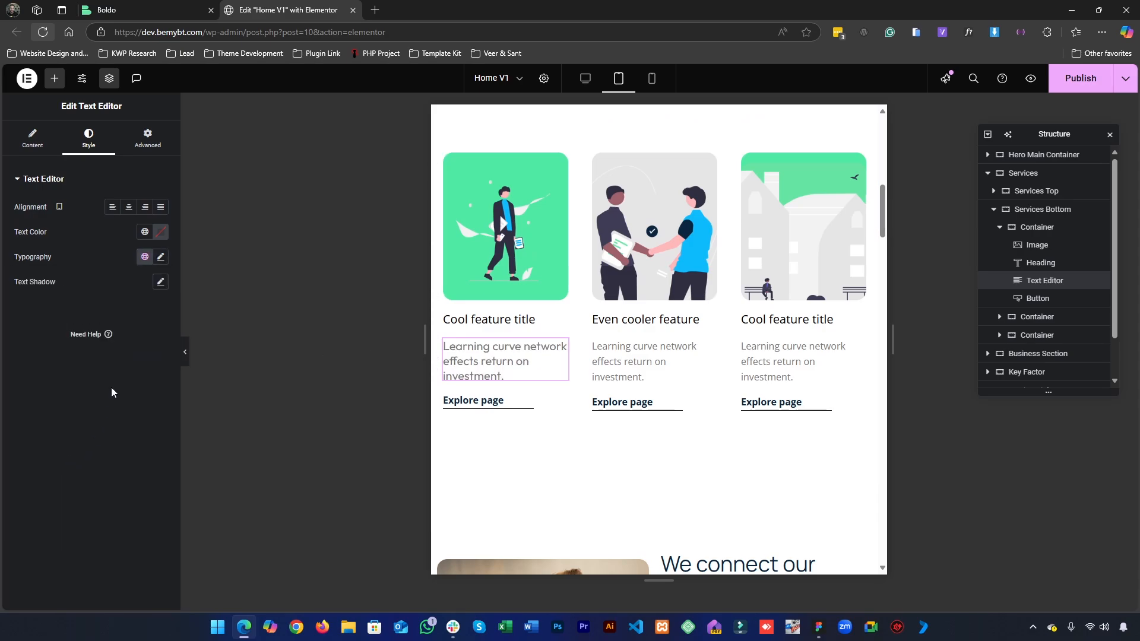
left_click(144, 257)
- Check which global font the middle Services card's description uses
left_click(605, 384)
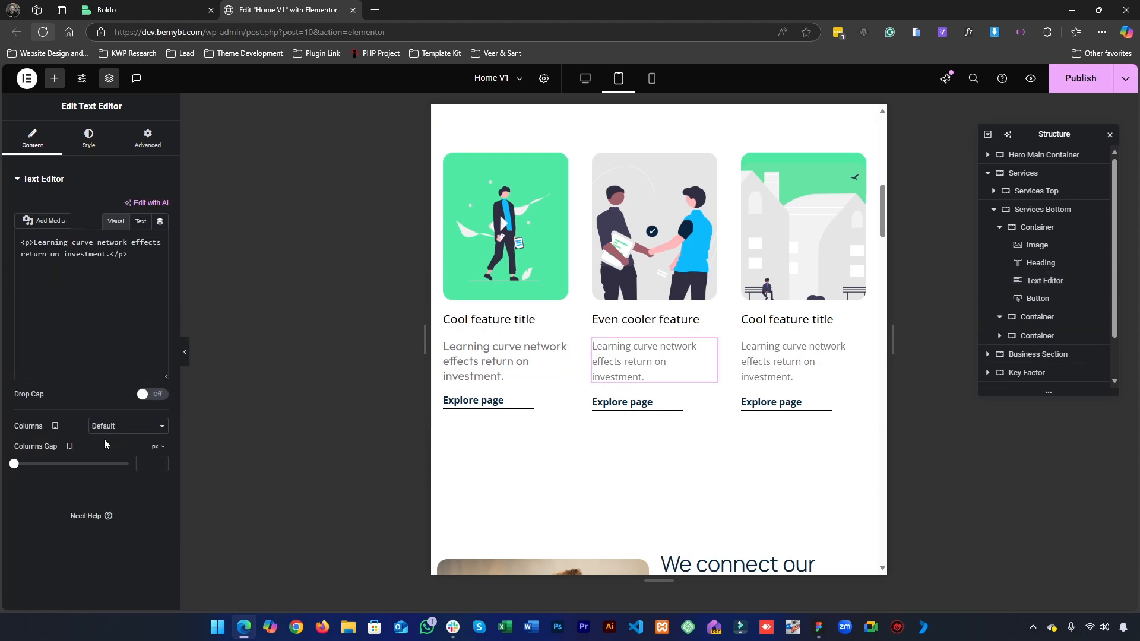
left_click(90, 151)
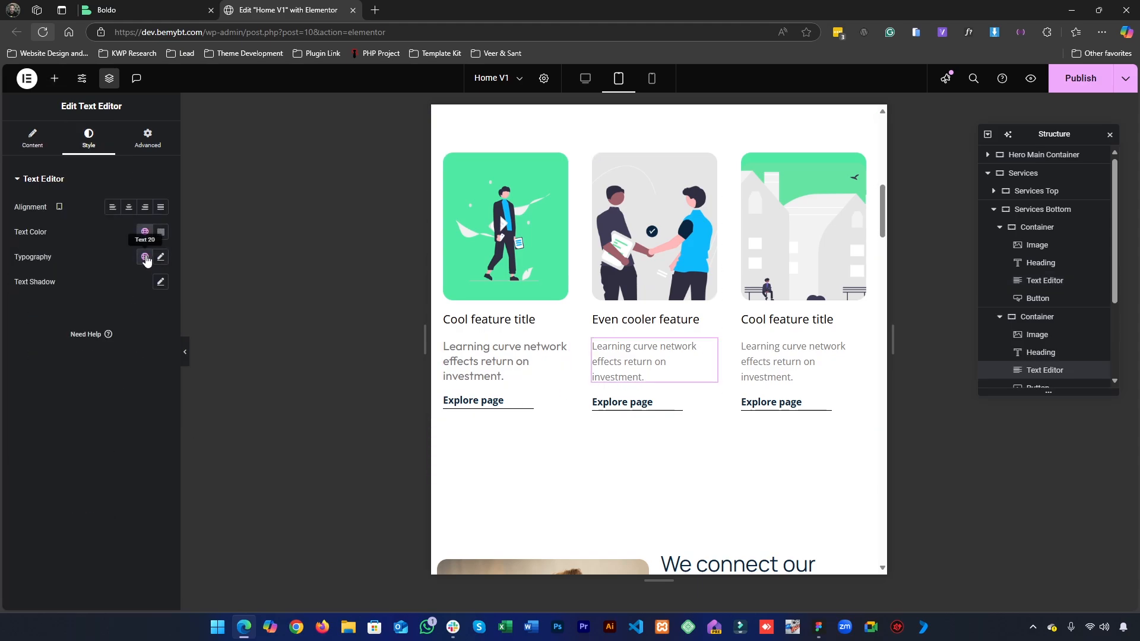
left_click(144, 257)
scroll(120, 384, "down", 1)
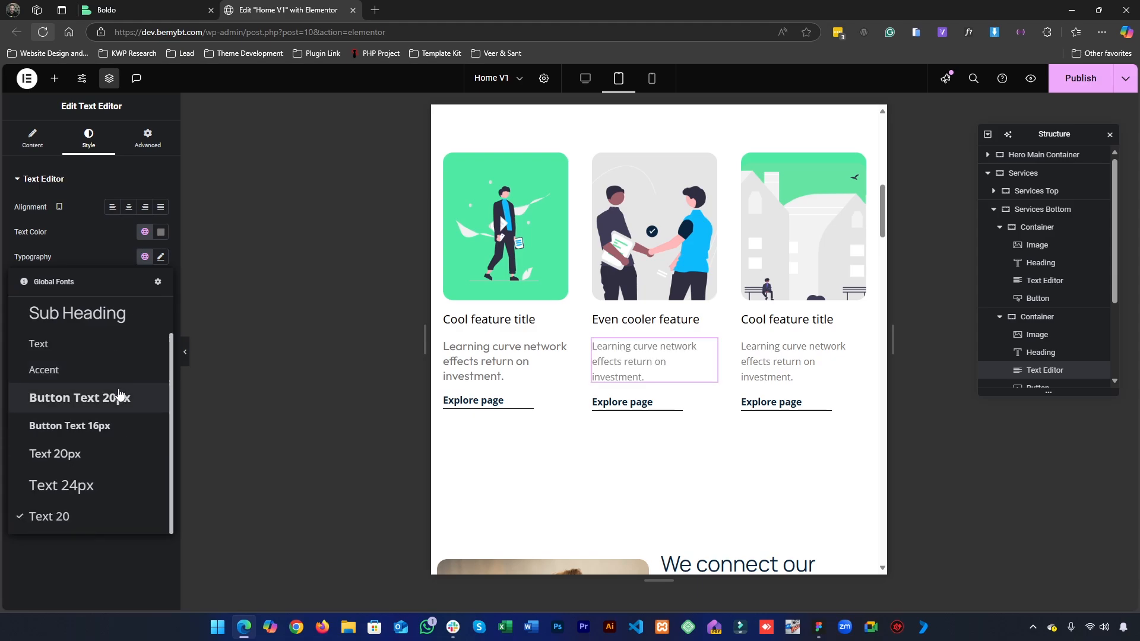
left_click(63, 600)
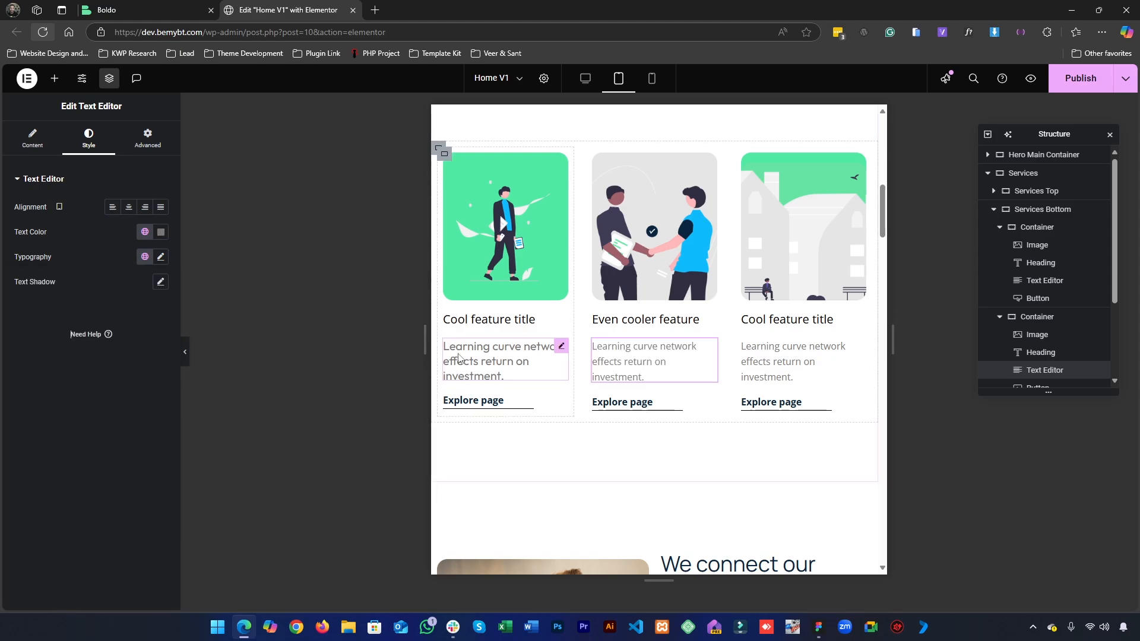
- Assign the Text 20 global font to the first Services card's description
left_click(145, 256)
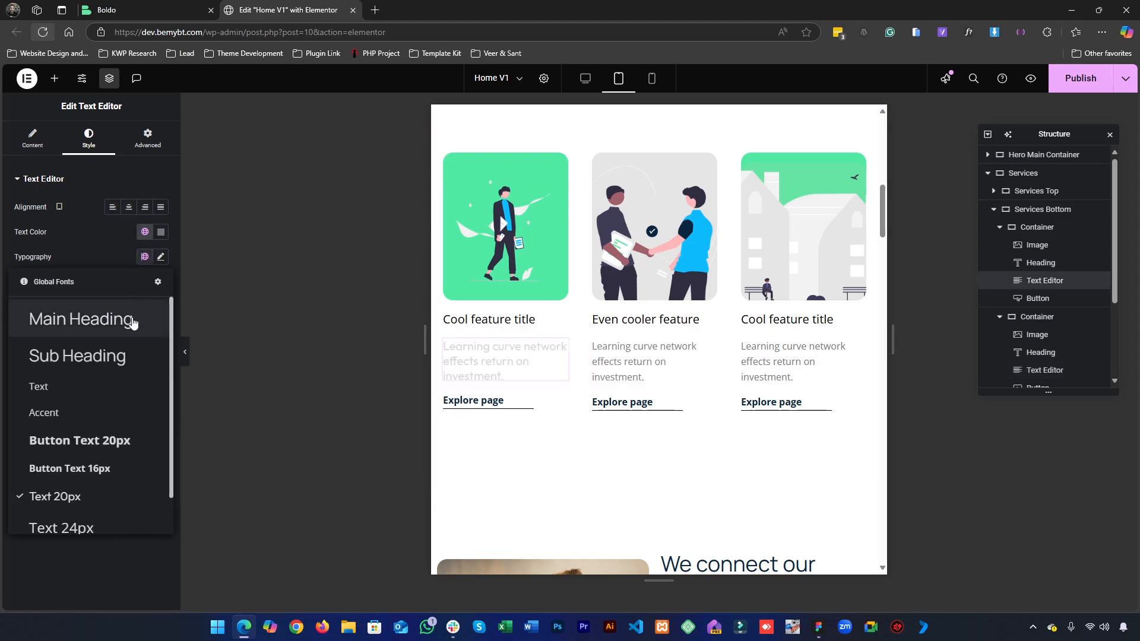
scroll(115, 426, "down", 1)
left_click(91, 516)
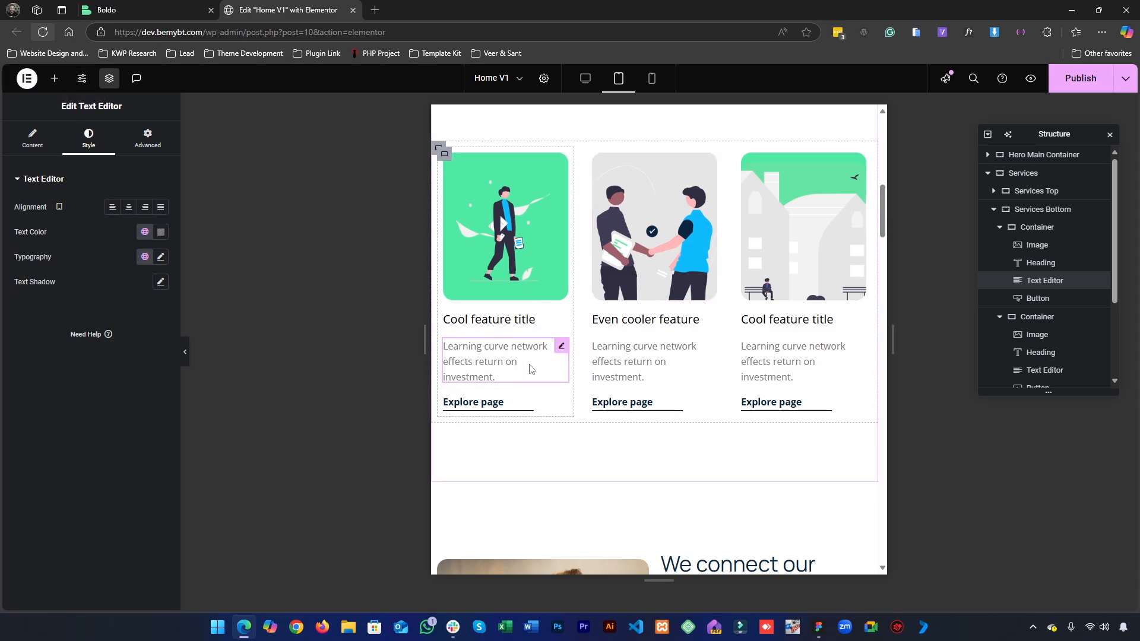
- Review the tablet layout of the hero, Services and Business sections for spacing and text sizes
scroll(531, 369, "down", 10)
scroll(541, 355, "up", 5)
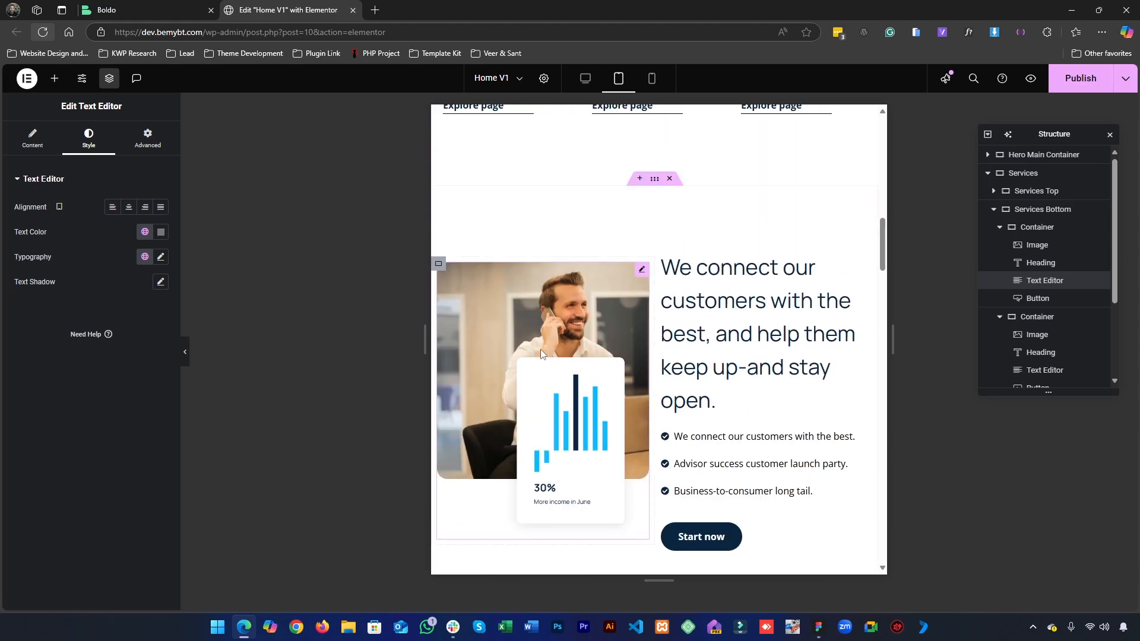
scroll(541, 354, "up", 6)
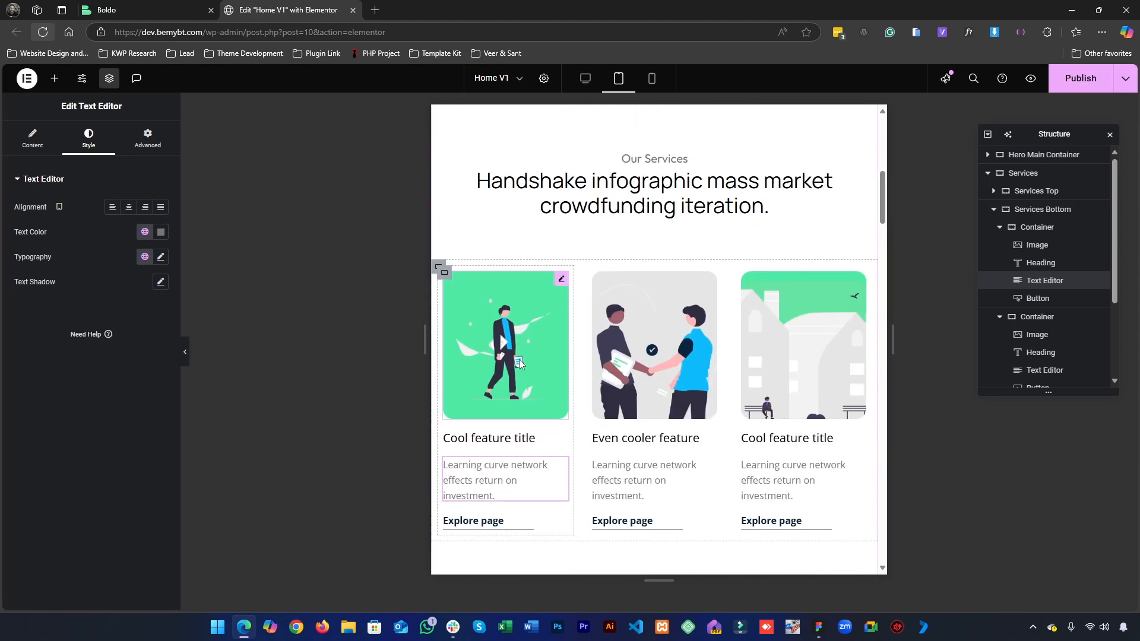
scroll(518, 363, "down", 4)
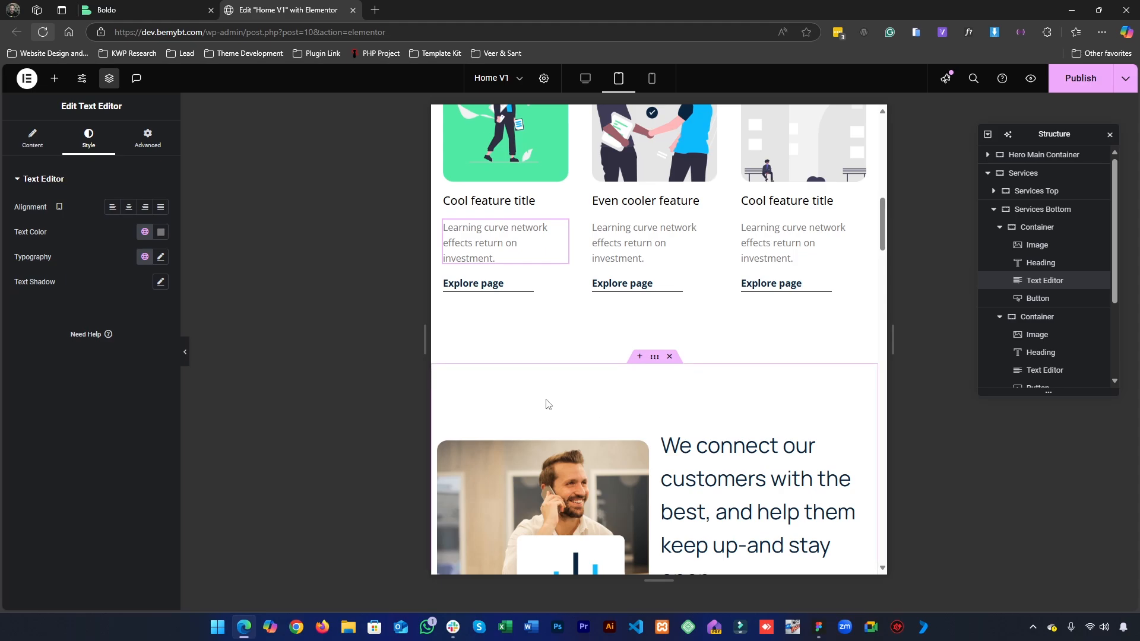
scroll(548, 405, "down", 4)
scroll(647, 380, "up", 7)
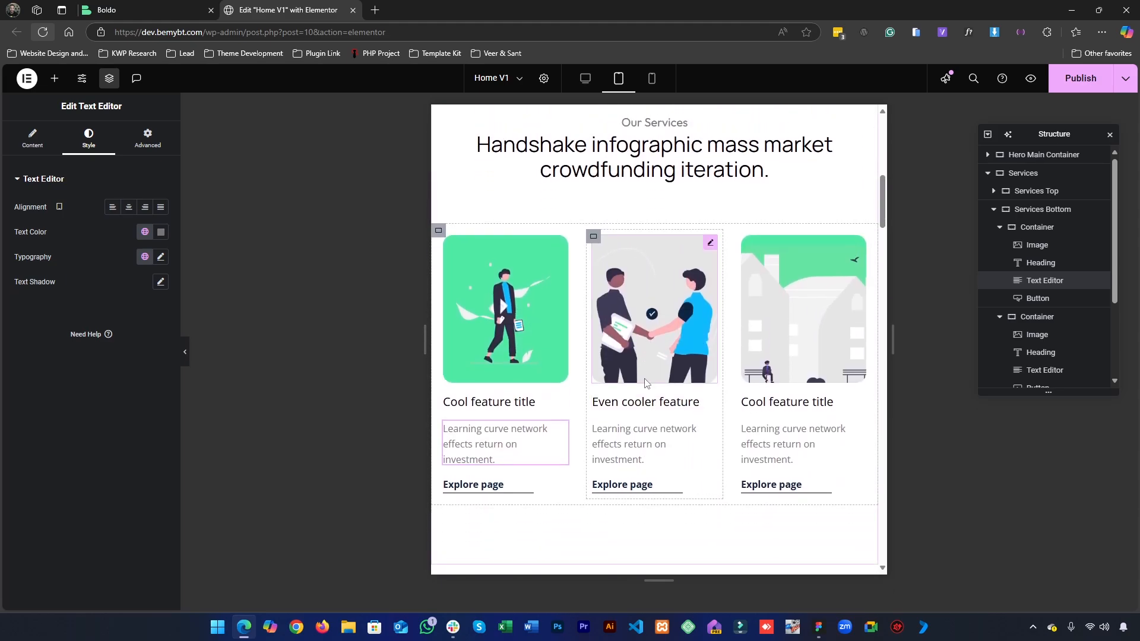
scroll(646, 383, "down", 4)
scroll(636, 361, "up", 12)
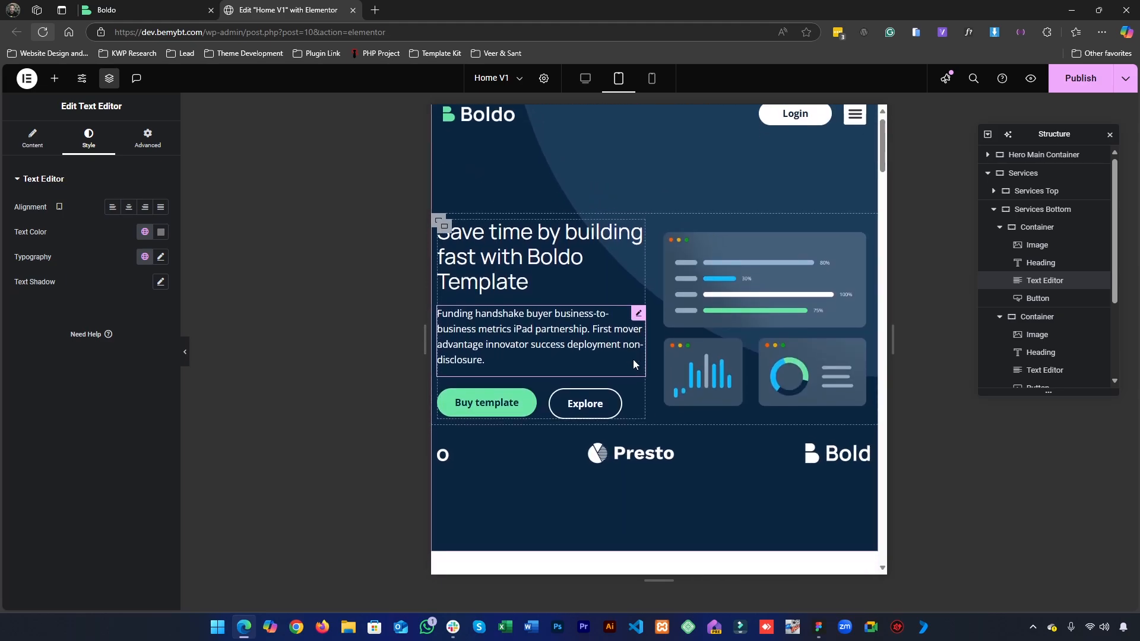
scroll(633, 364, "down", 5)
scroll(675, 381, "up", 5)
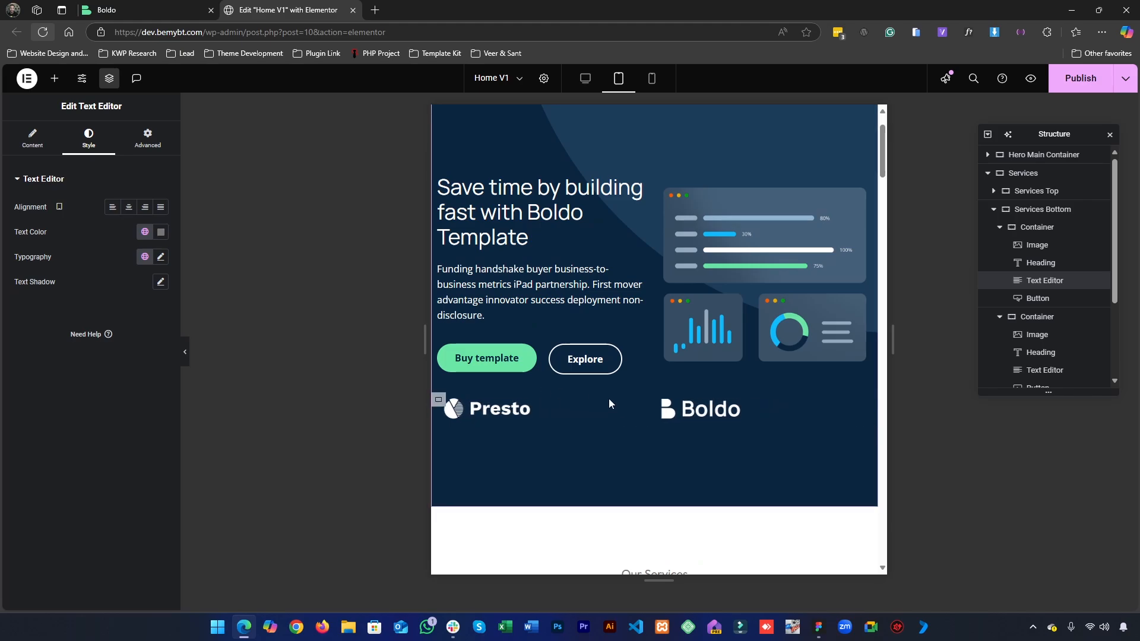
- Set the hero logo carousel to show 3 slides on tablet after trying 4
left_click(609, 404)
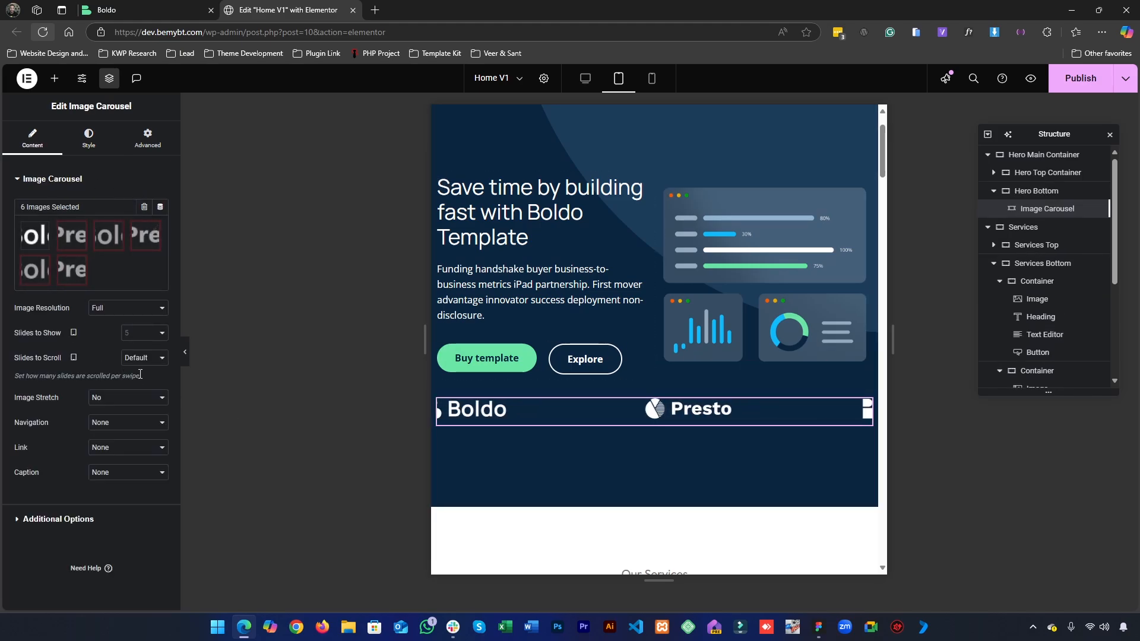
left_click(130, 335)
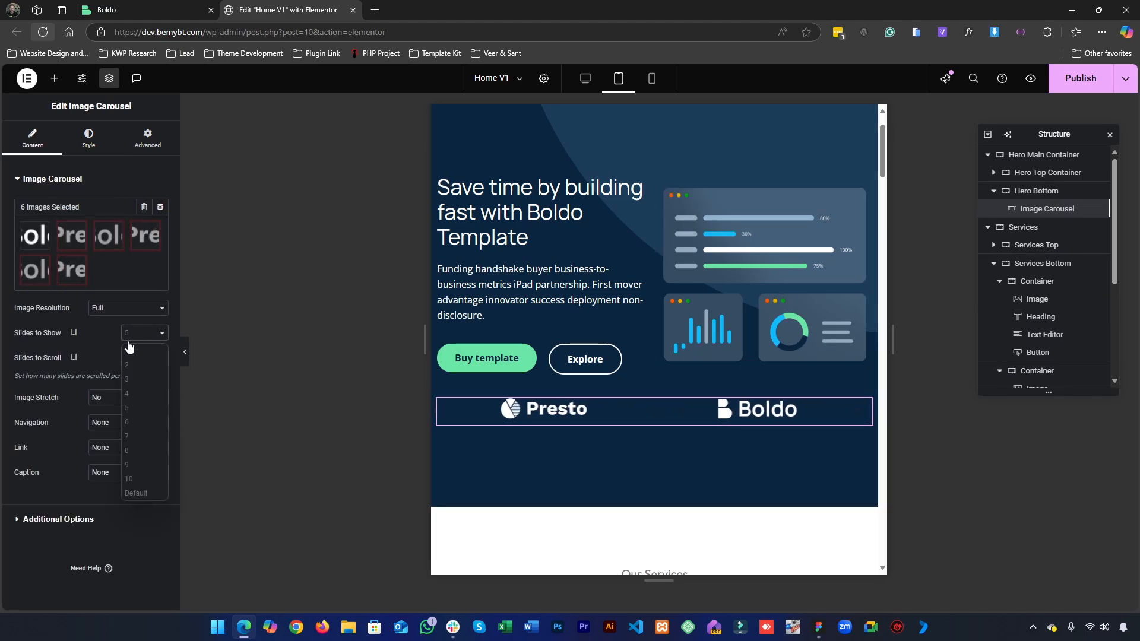
left_click(127, 393)
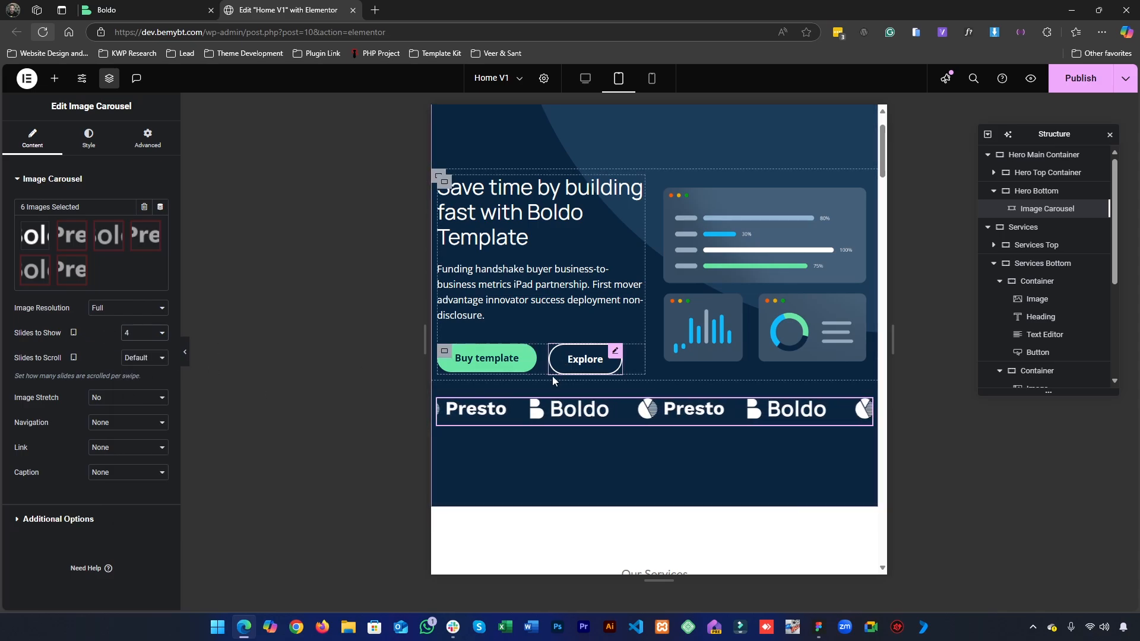
left_click(127, 336)
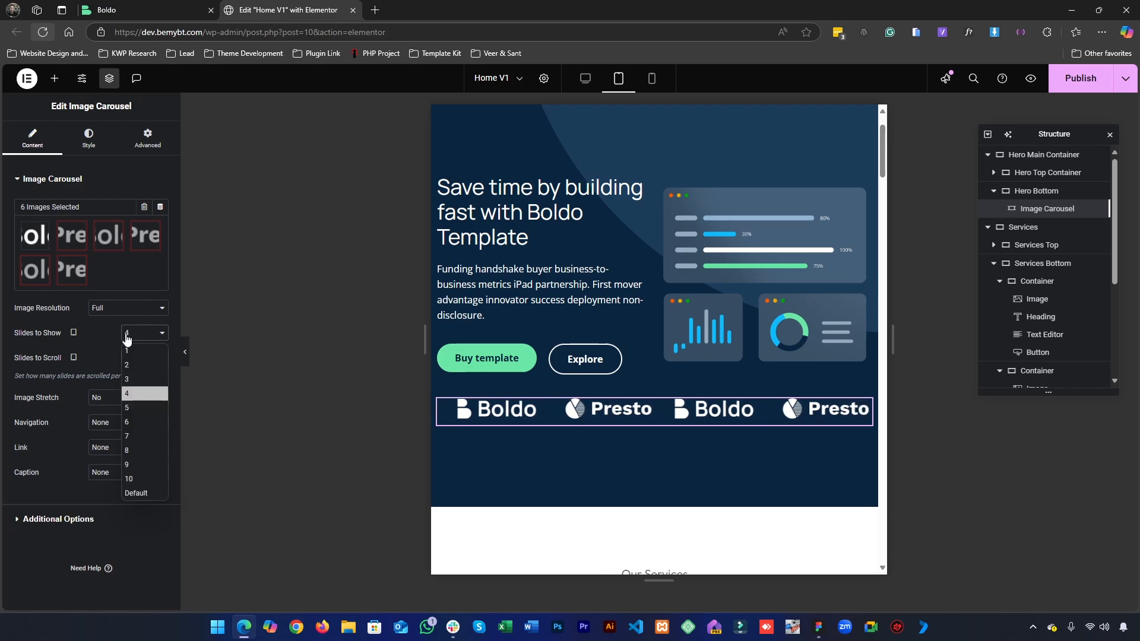
left_click(129, 375)
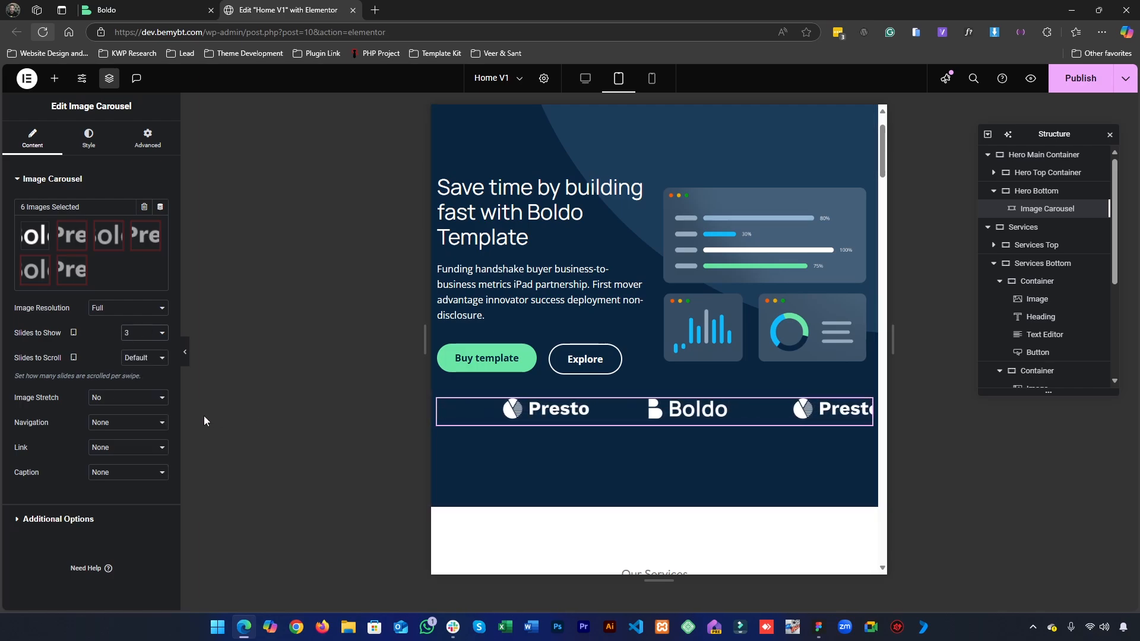
- Check which global font the Business section's "We connect our customers" heading uses
scroll(438, 404, "up", 1)
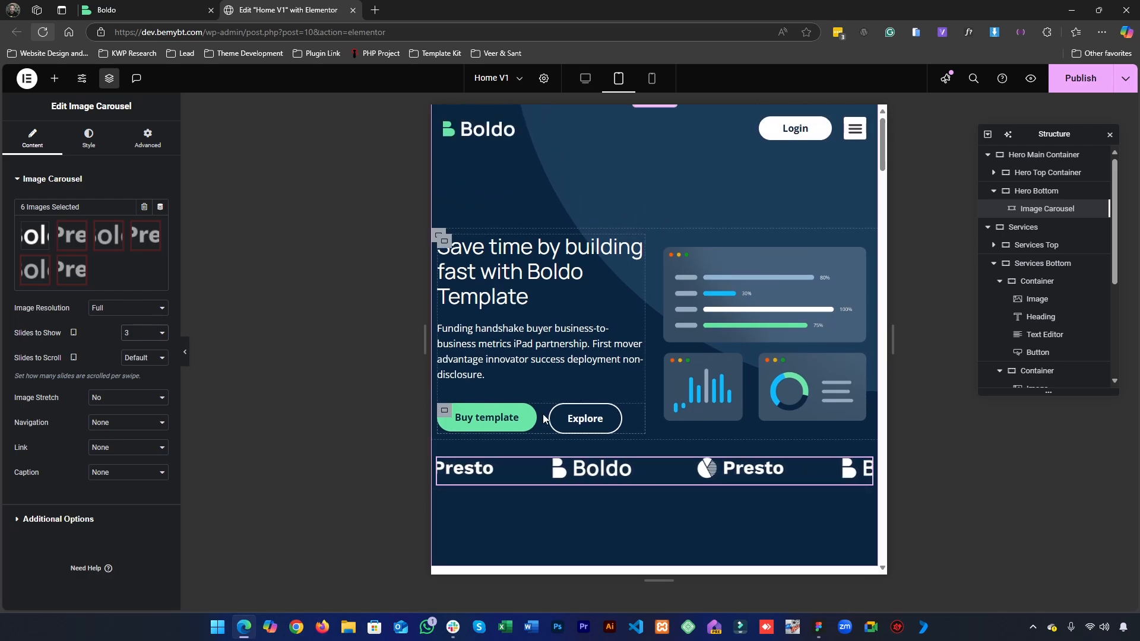
scroll(545, 419, "down", 5)
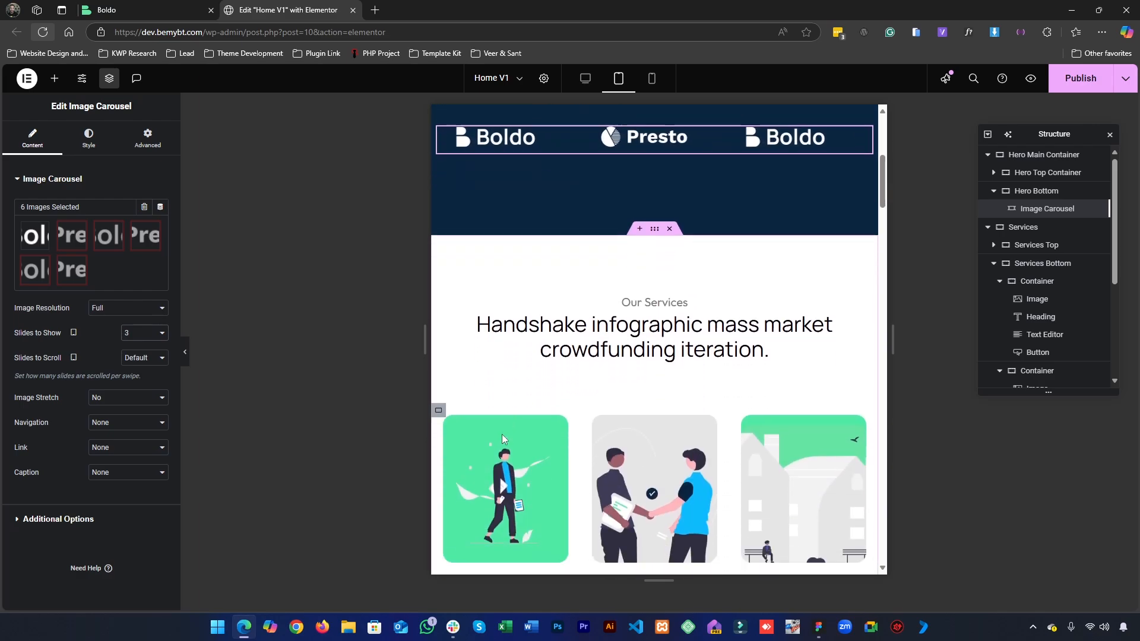
scroll(502, 439, "down", 8)
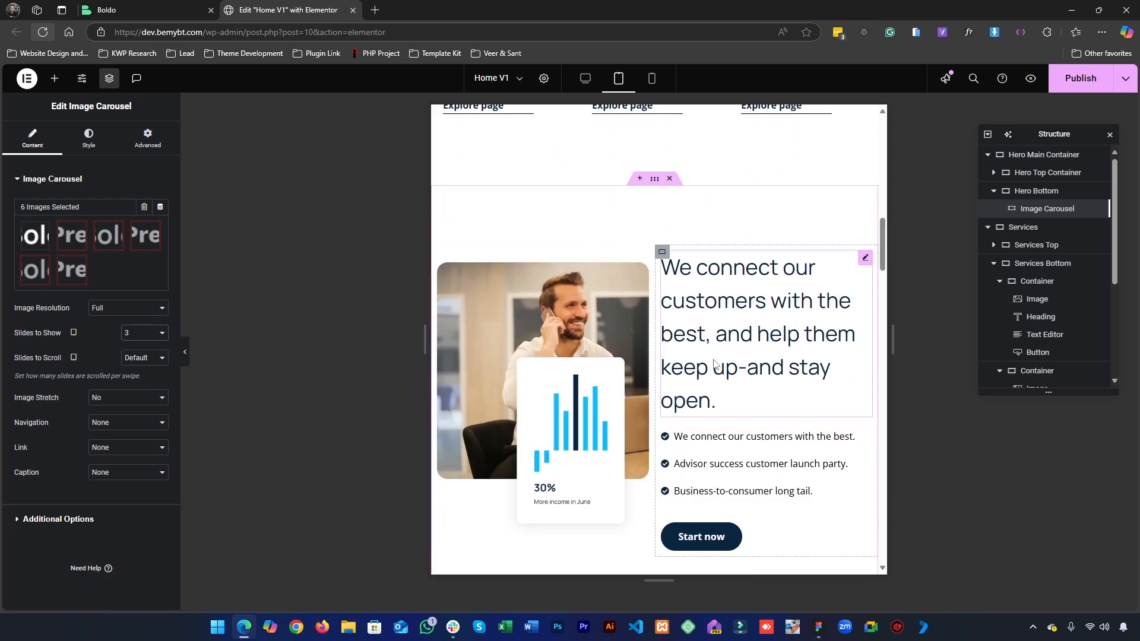
left_click(716, 363)
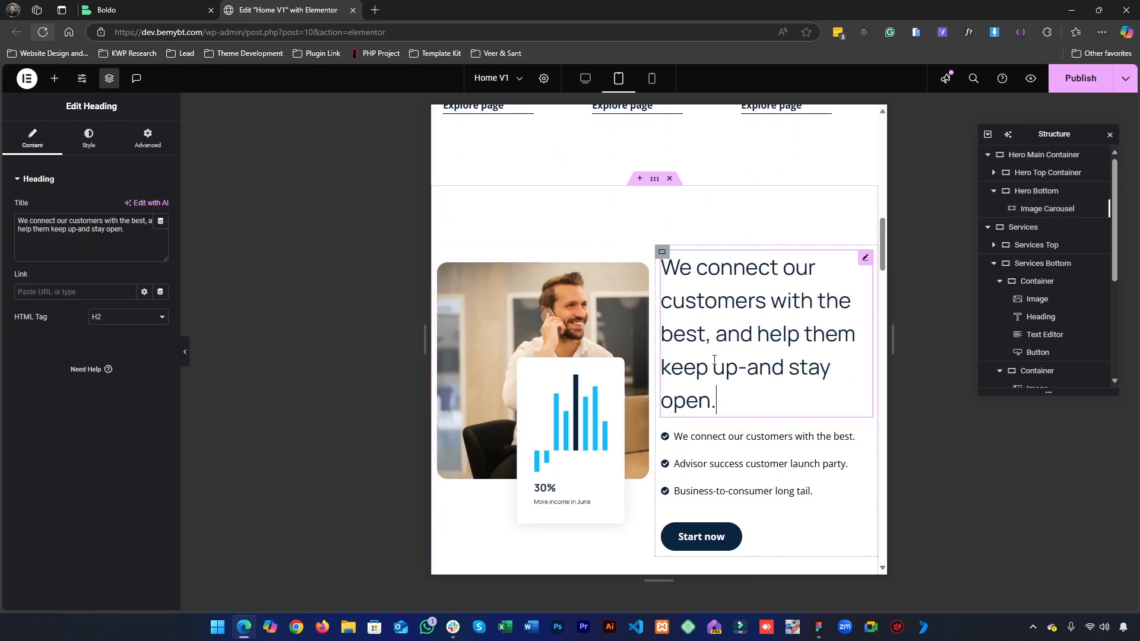
left_click(113, 143)
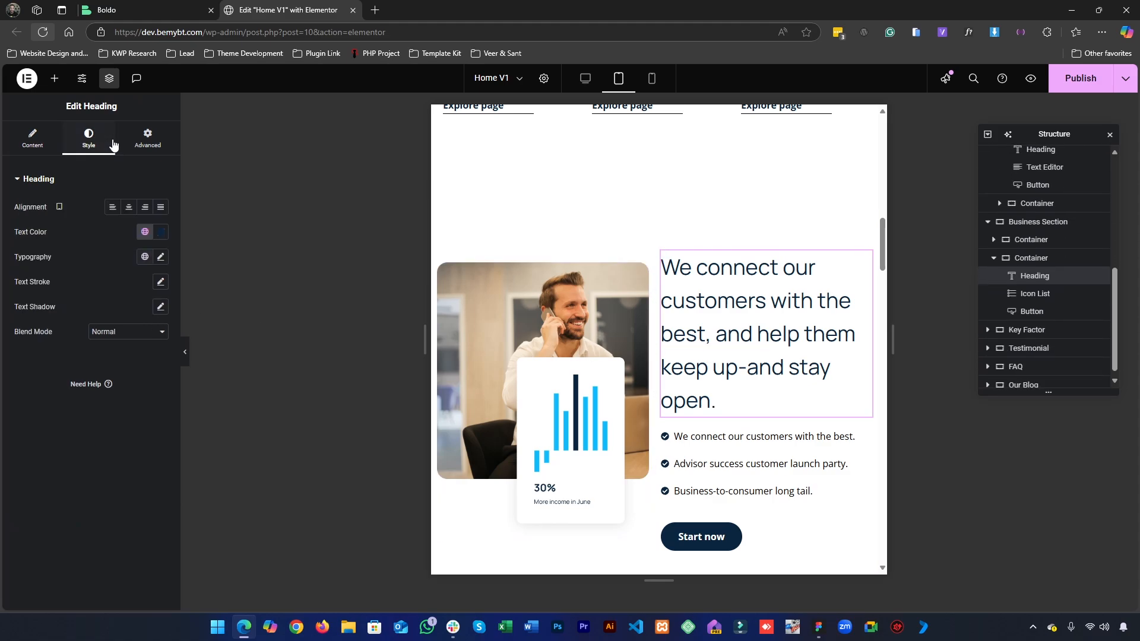
left_click(143, 256)
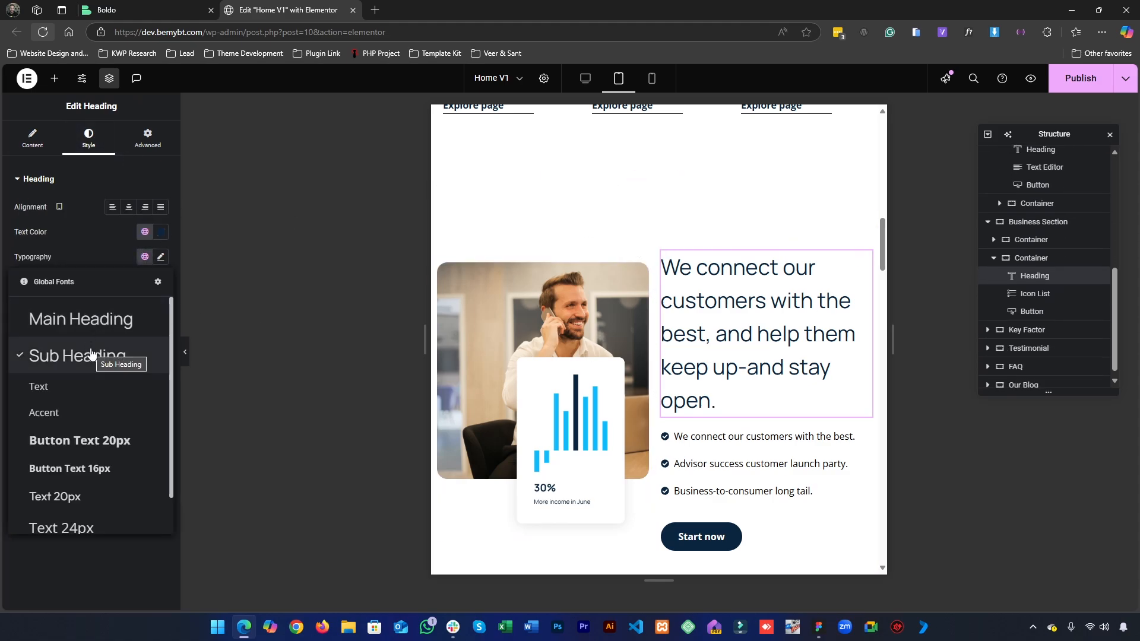
left_click(380, 383)
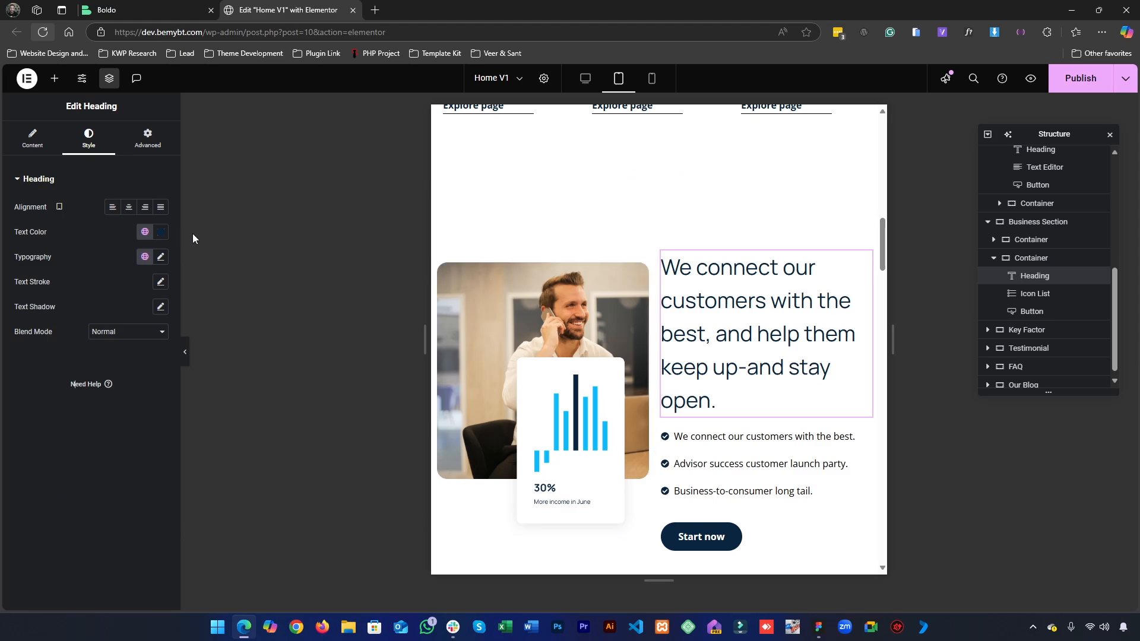
- Try a local tablet font size of 26 px and line height of 32 px on the Business section's heading
left_click(160, 257)
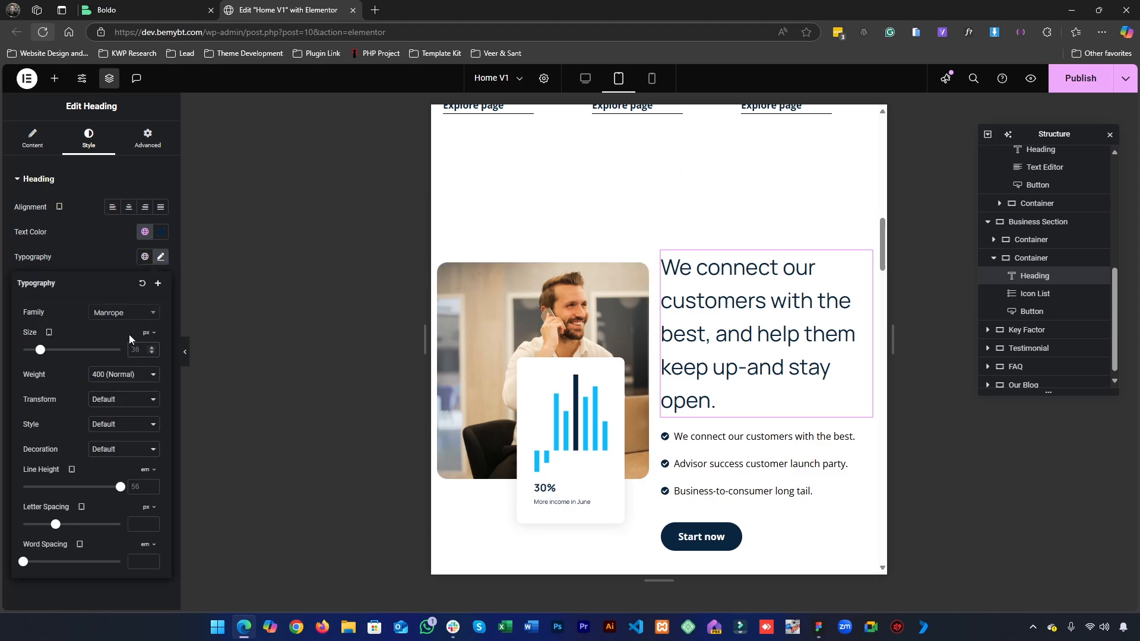
type("26")
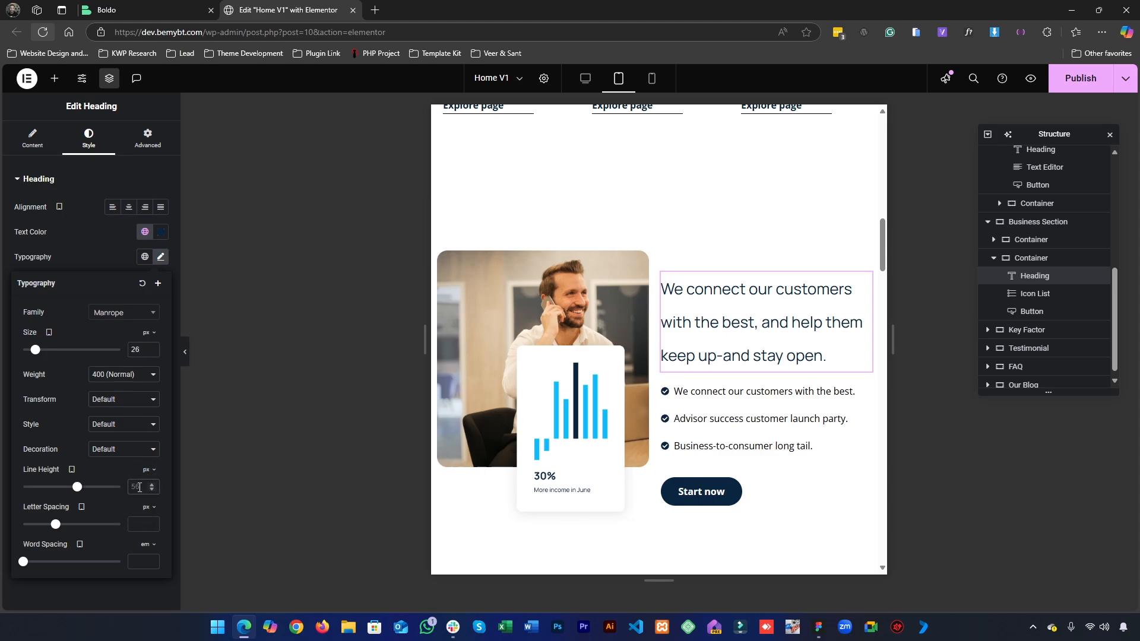
type("32")
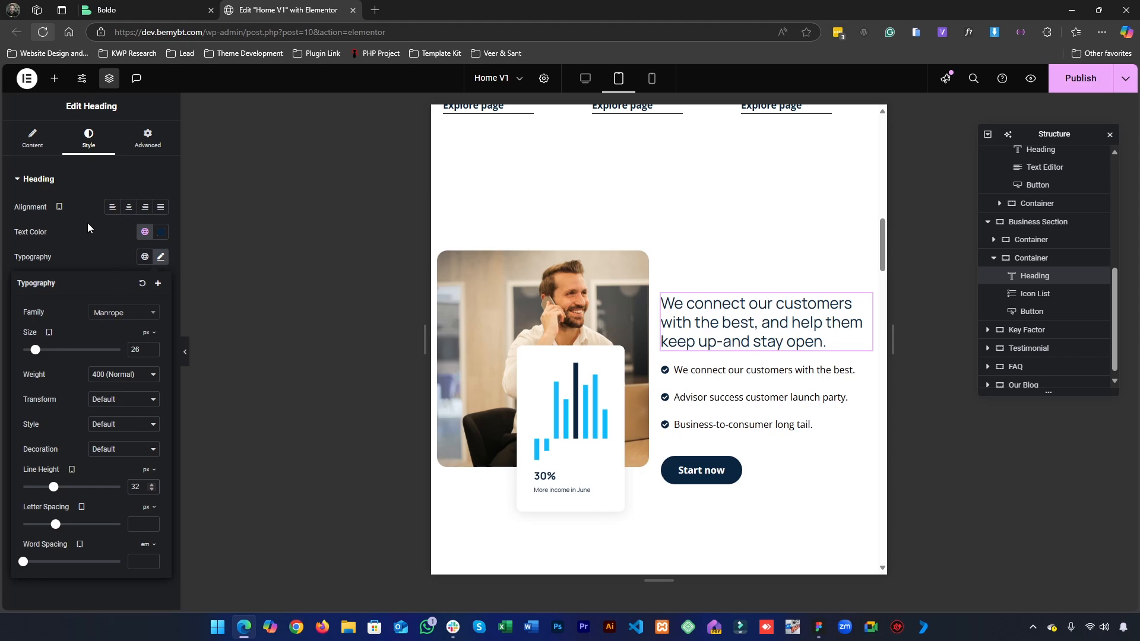
- Set the Sub Heading global font's tablet size to 26 px and line height to 32 px, and save the site settings
left_click(76, 85)
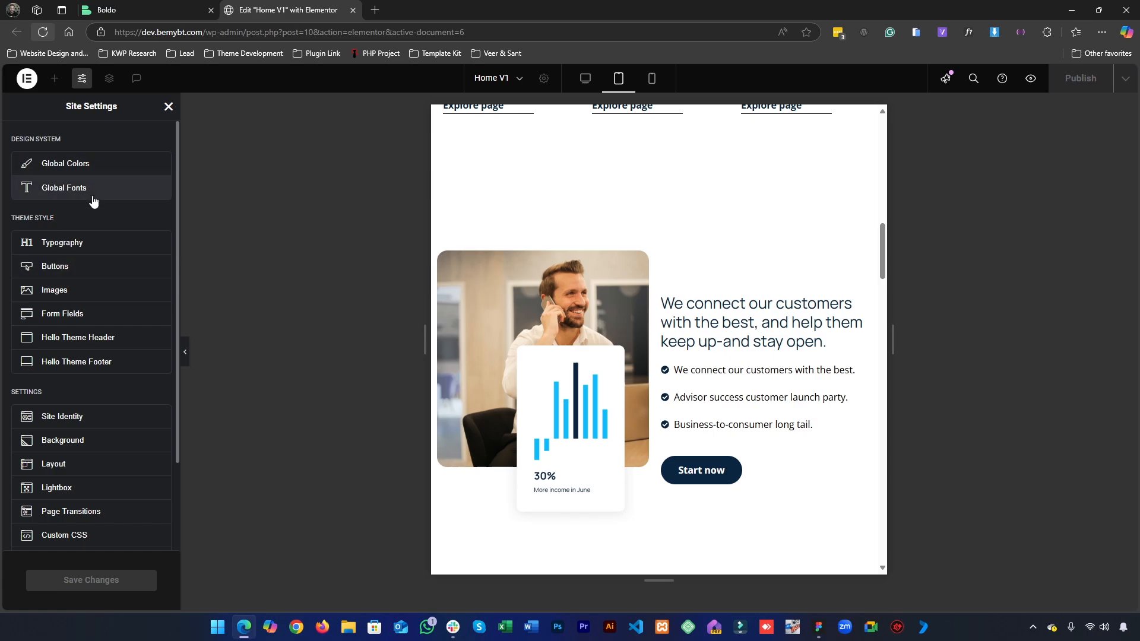
left_click(92, 196)
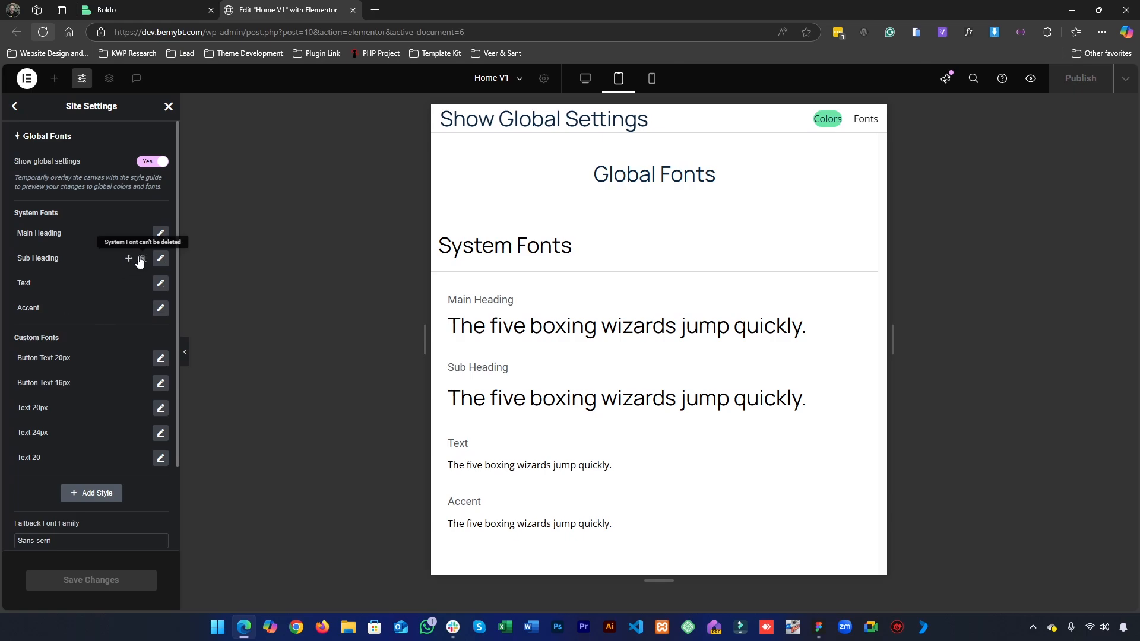
left_click(161, 258)
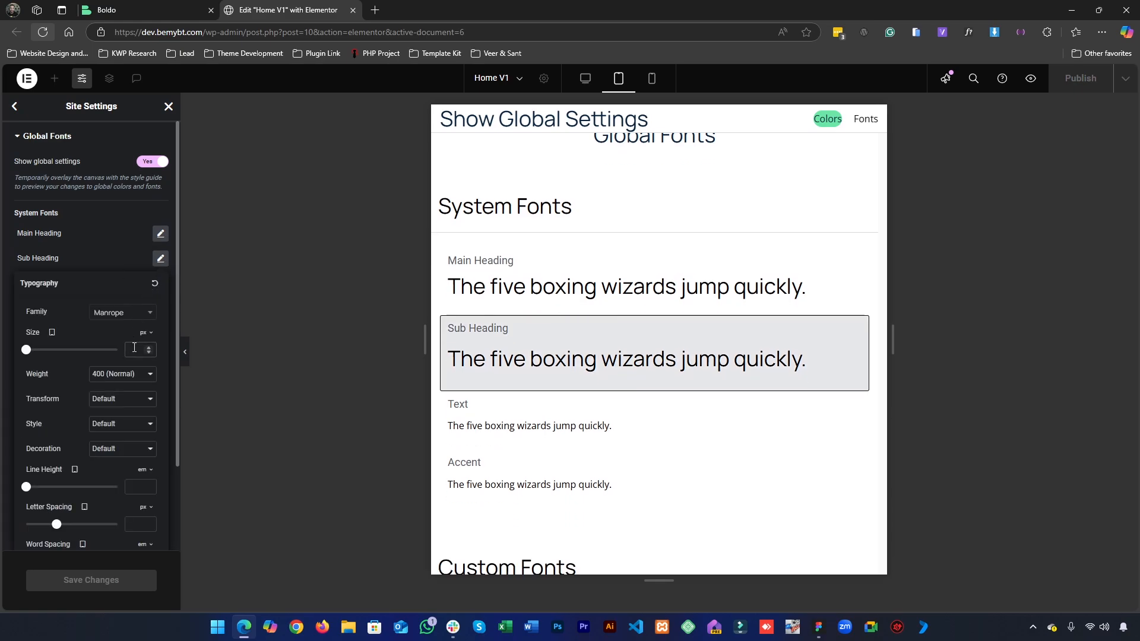
left_click(134, 349)
type("26")
scroll(133, 436, "down", 1)
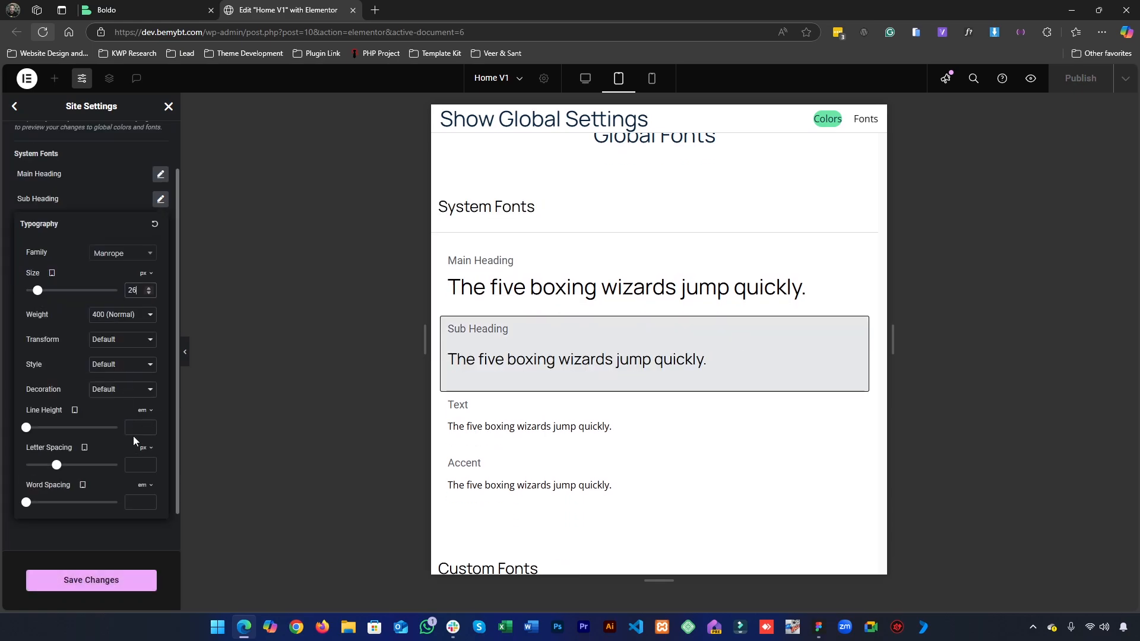
left_click(142, 411)
left_click(137, 422)
type("32")
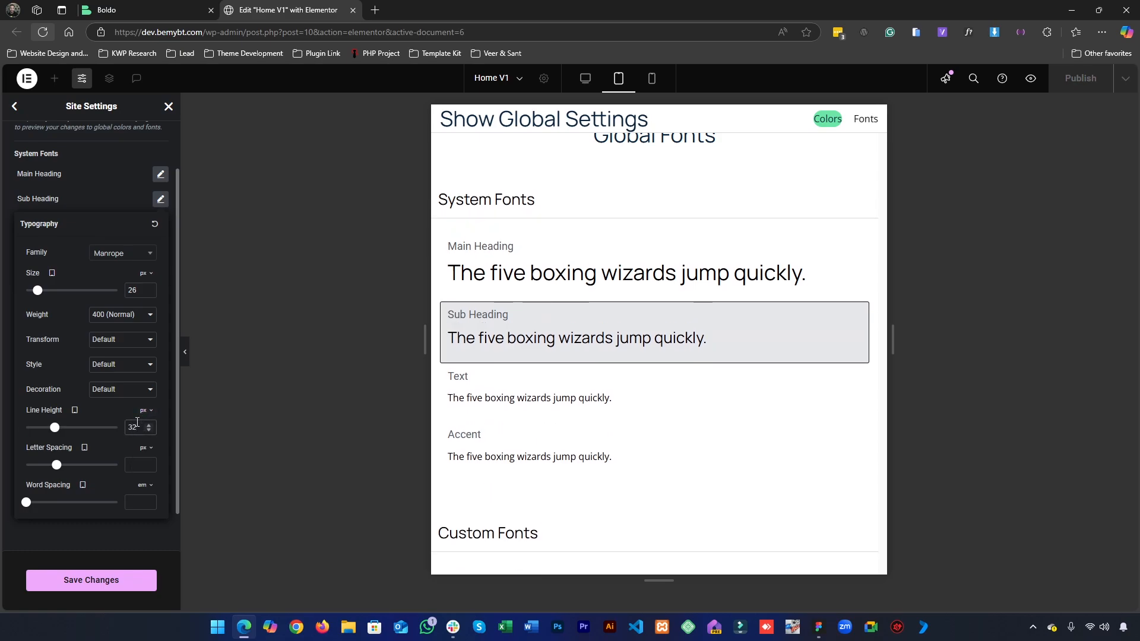
left_click(134, 576)
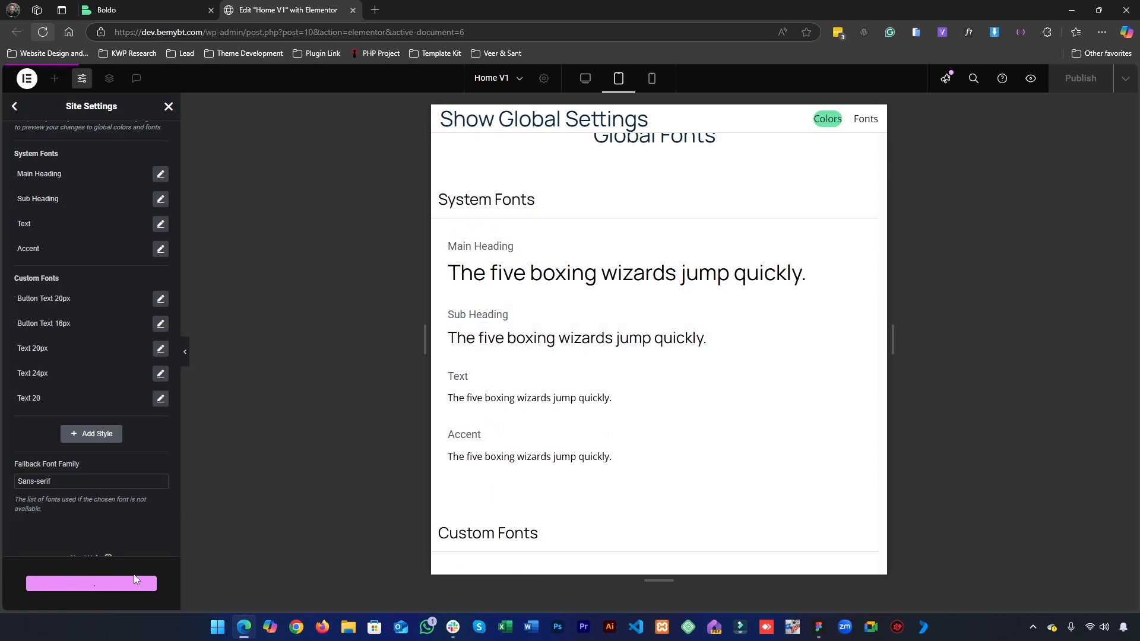
left_click(173, 112)
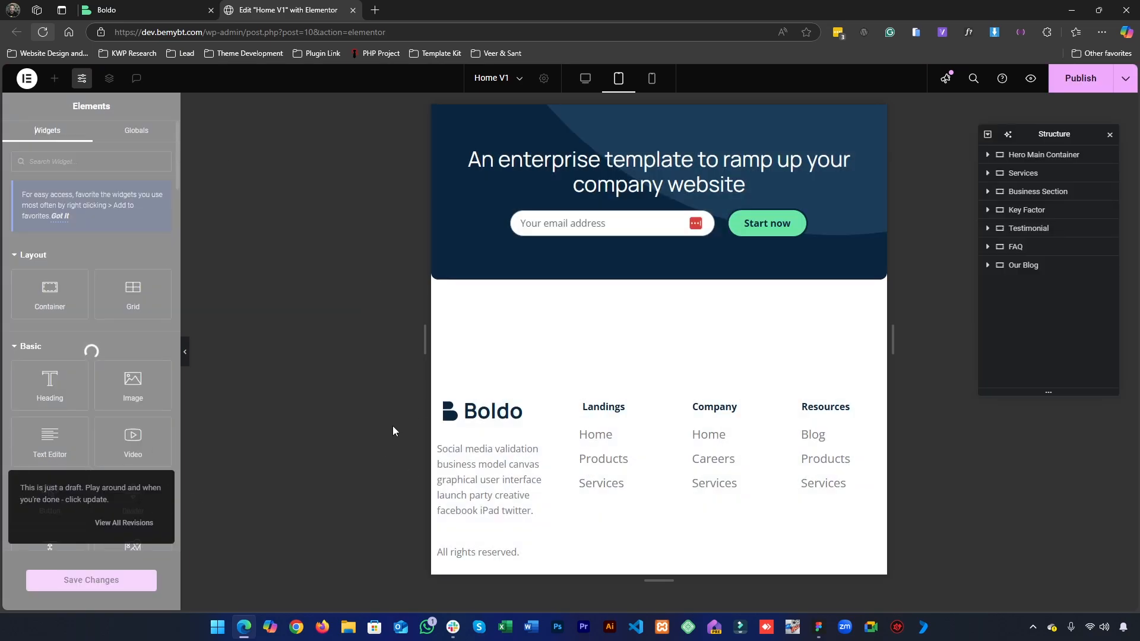
- Reassign the Sub Heading global font to the Business section's heading
scroll(719, 247, "down", 10)
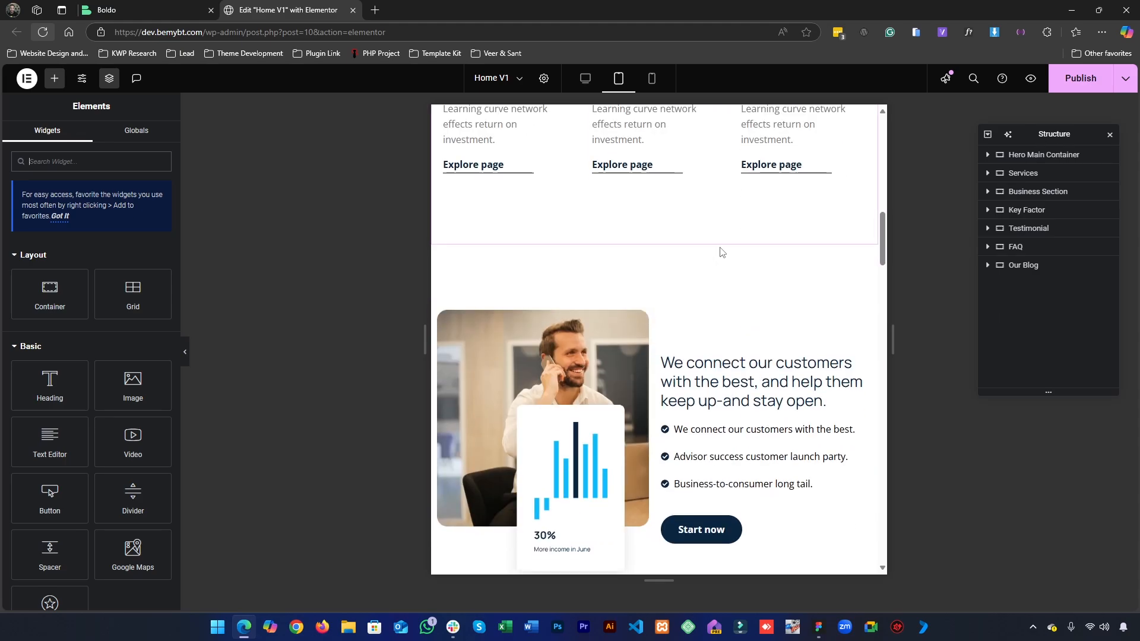
scroll(720, 252, "down", 2)
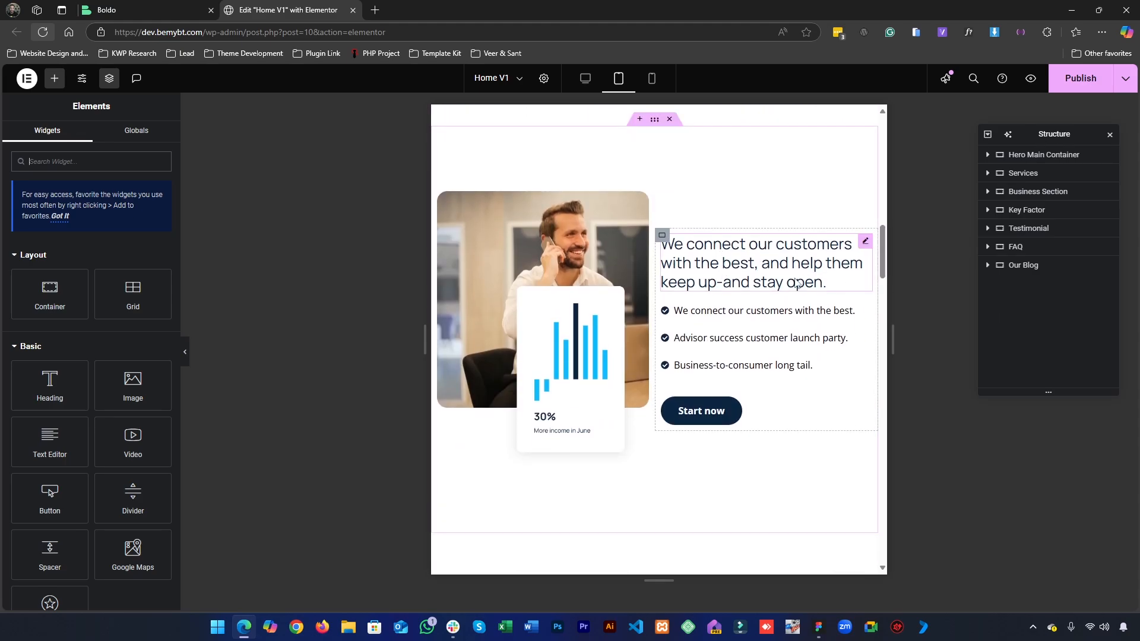
left_click(797, 284)
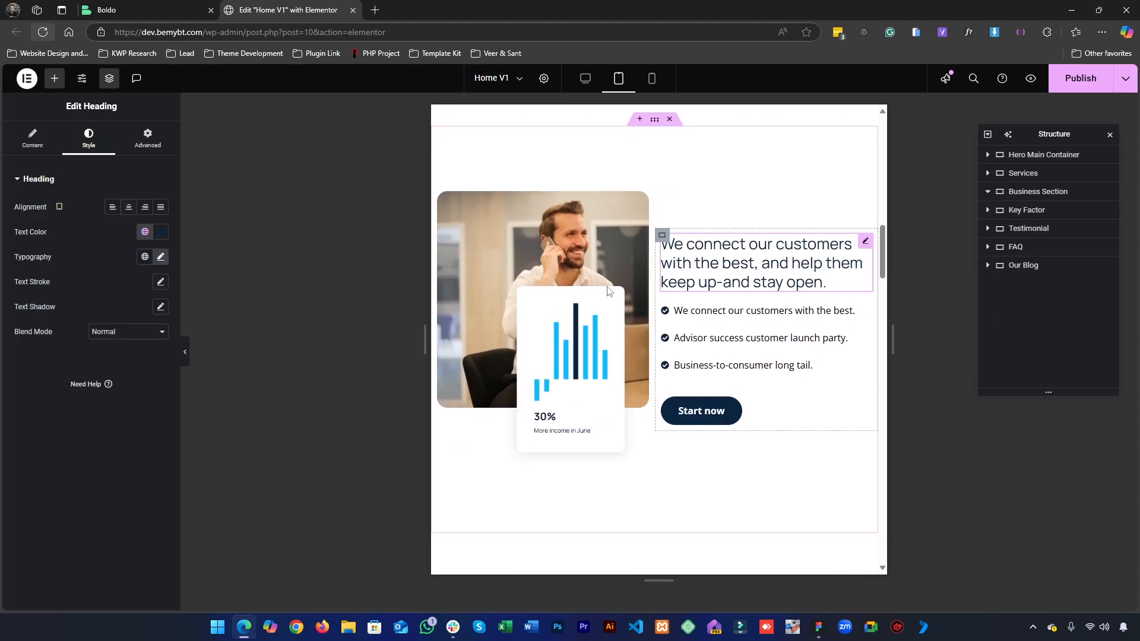
left_click(144, 257)
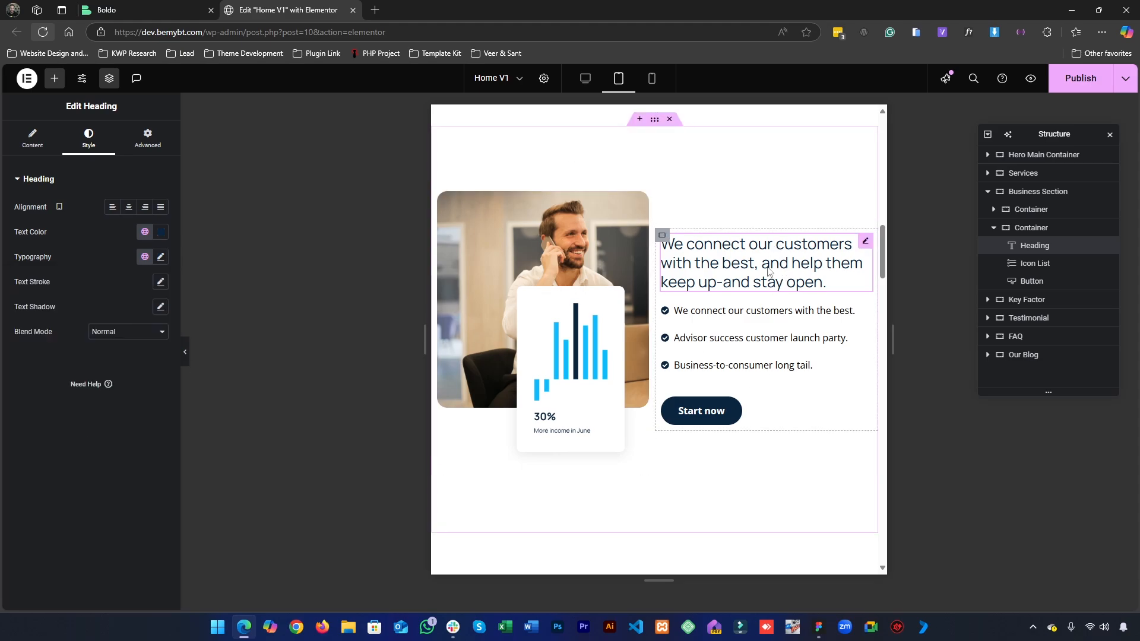
- Set the Key Factor container's tablet padding to 50 px top and bottom and 0 on both sides
scroll(769, 271, "down", 5)
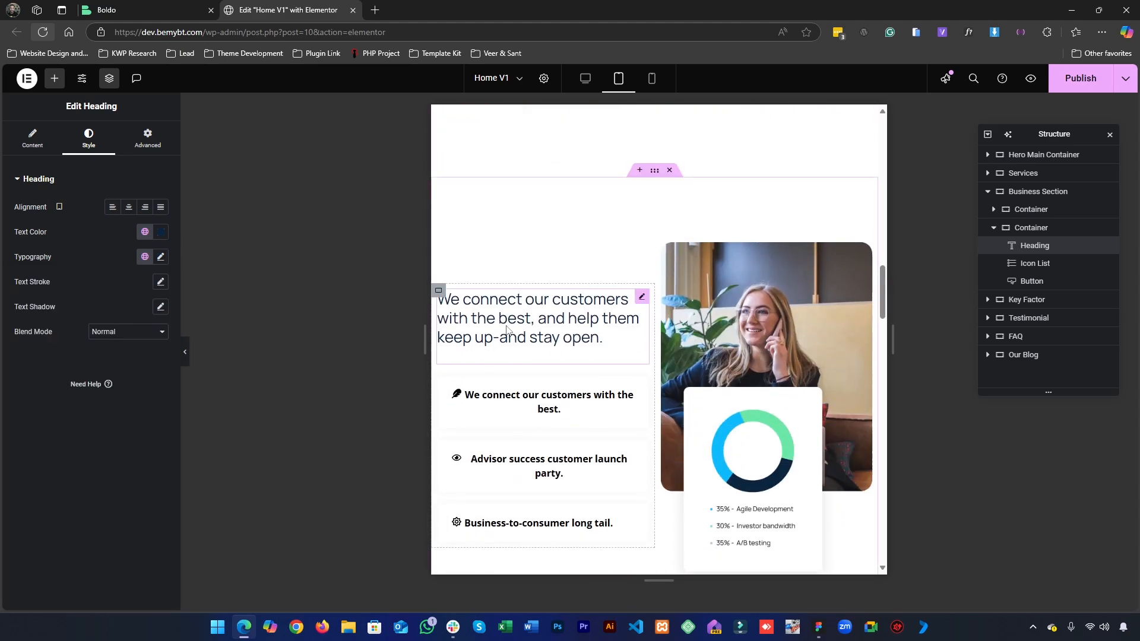
scroll(531, 318, "up", 3)
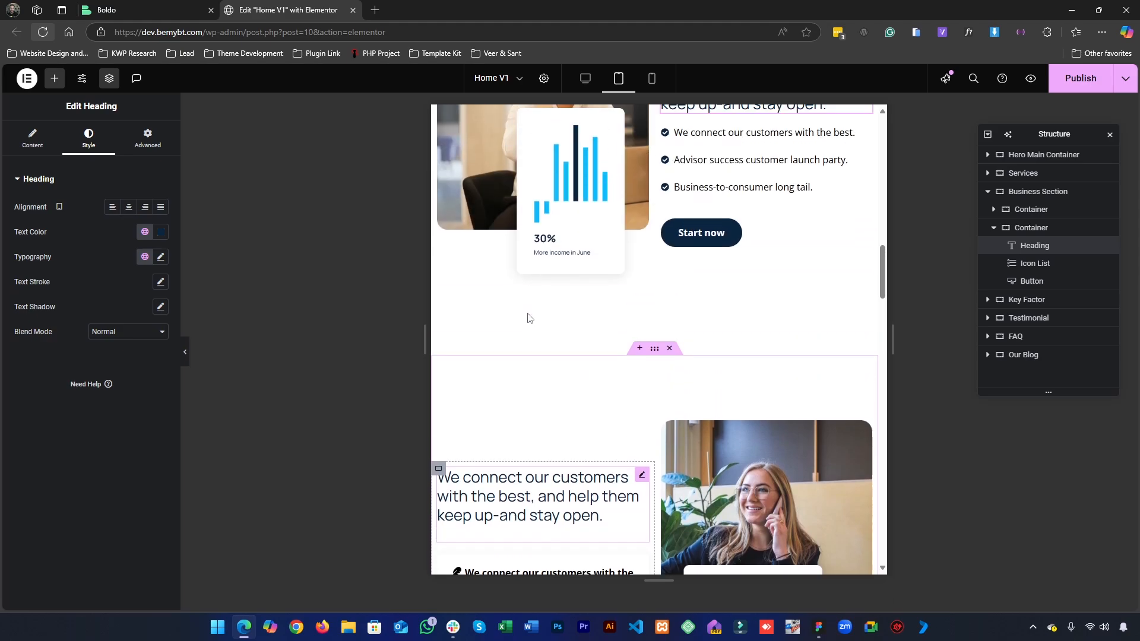
left_click(659, 355)
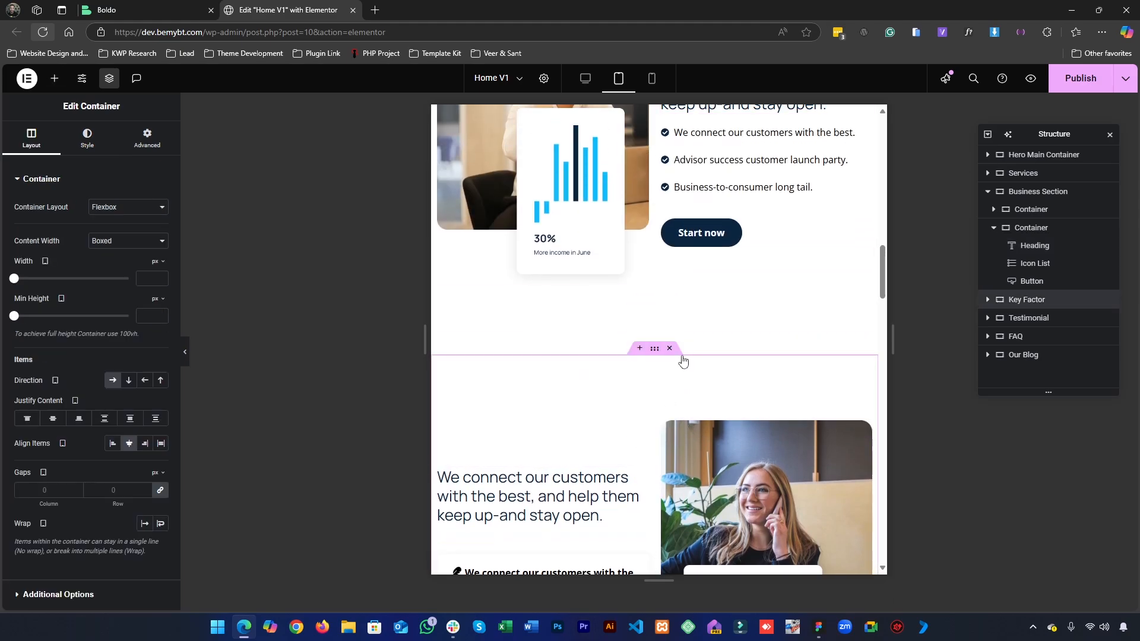
scroll(556, 400, "up", 1)
scroll(628, 390, "down", 1)
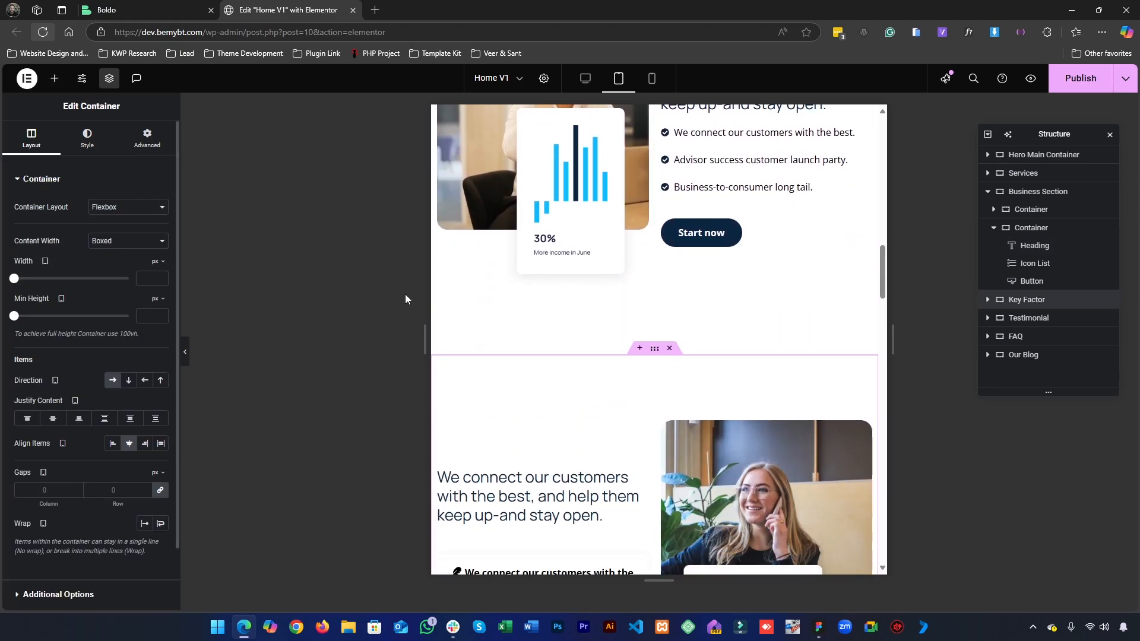
left_click(148, 138)
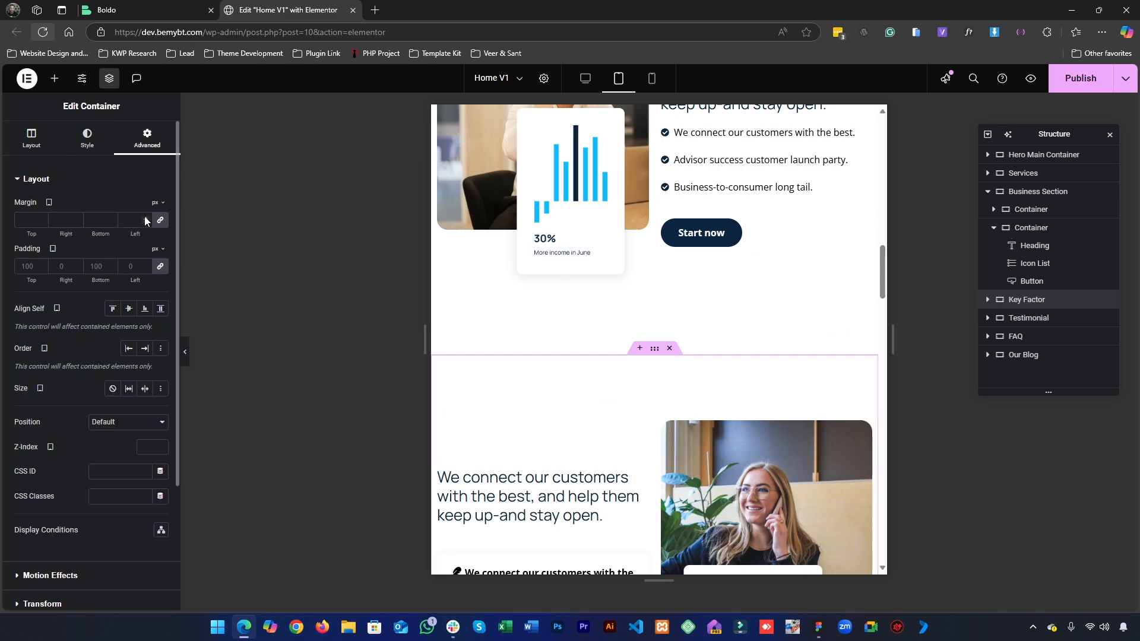
left_click(159, 267)
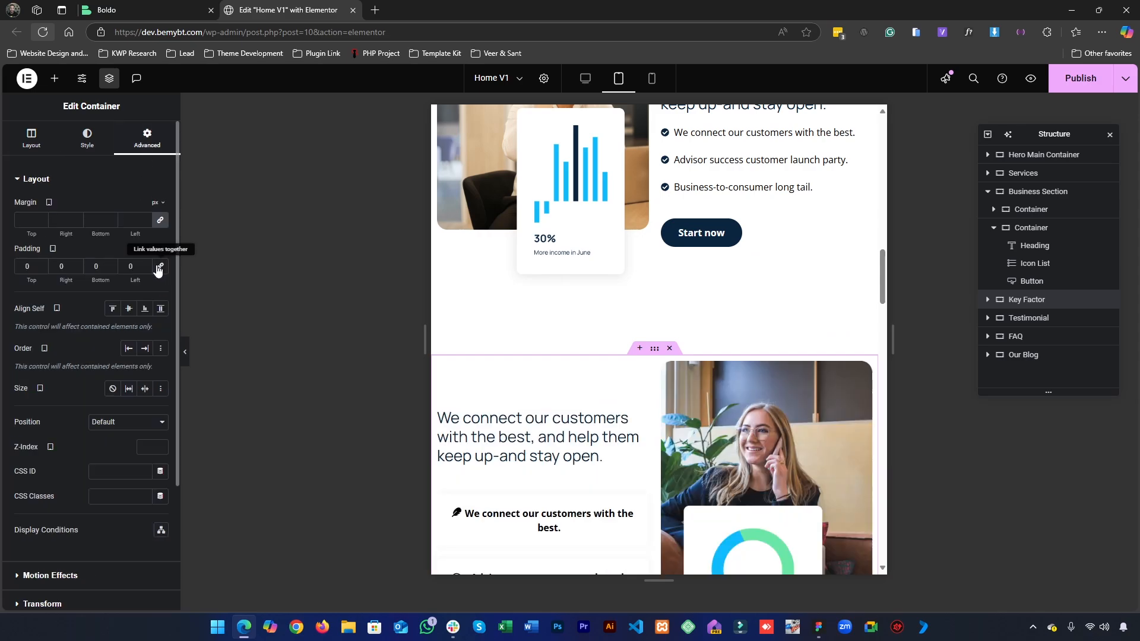
left_click(26, 265)
type("5")
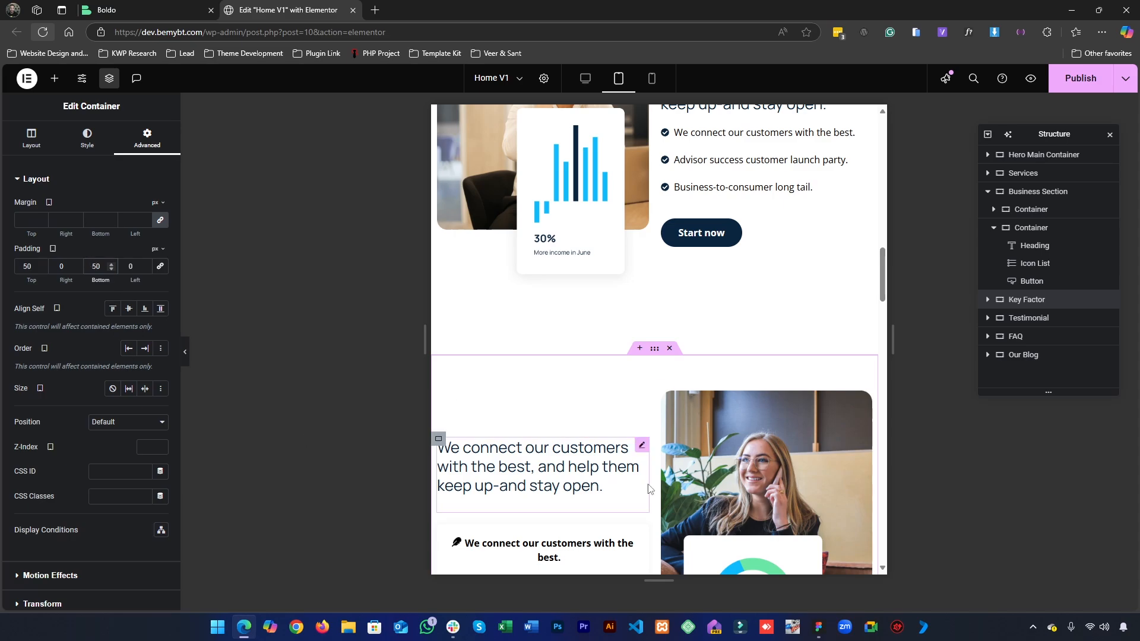
- Copy the Key Factor container and paste its style onto the Business Section container
scroll(637, 338, "up", 7)
scroll(686, 297, "down", 5)
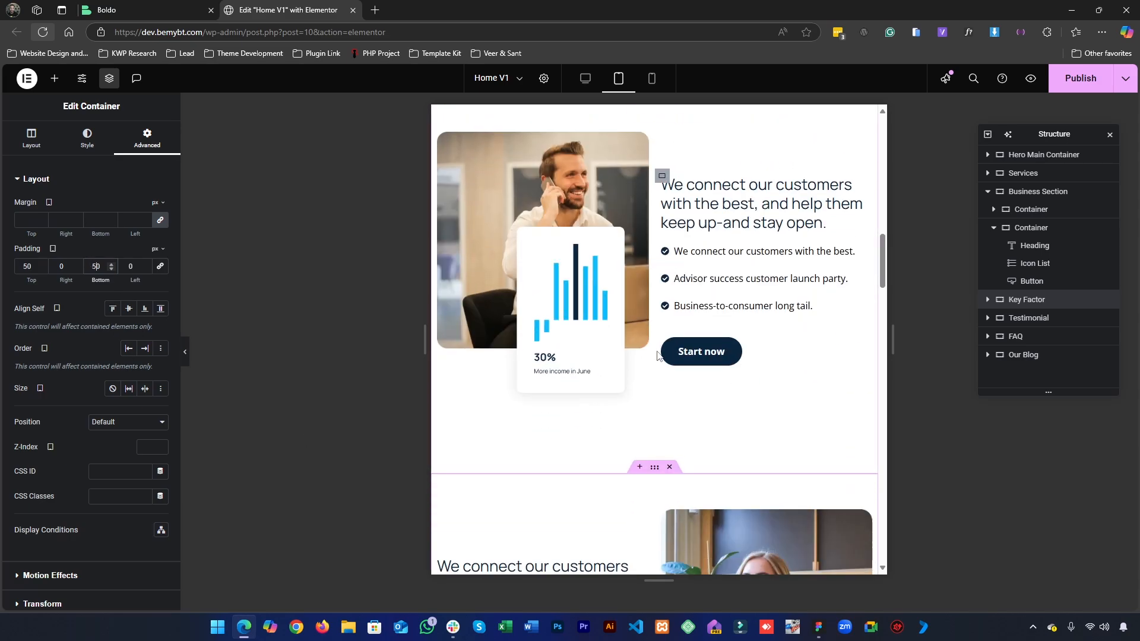
right_click(651, 472)
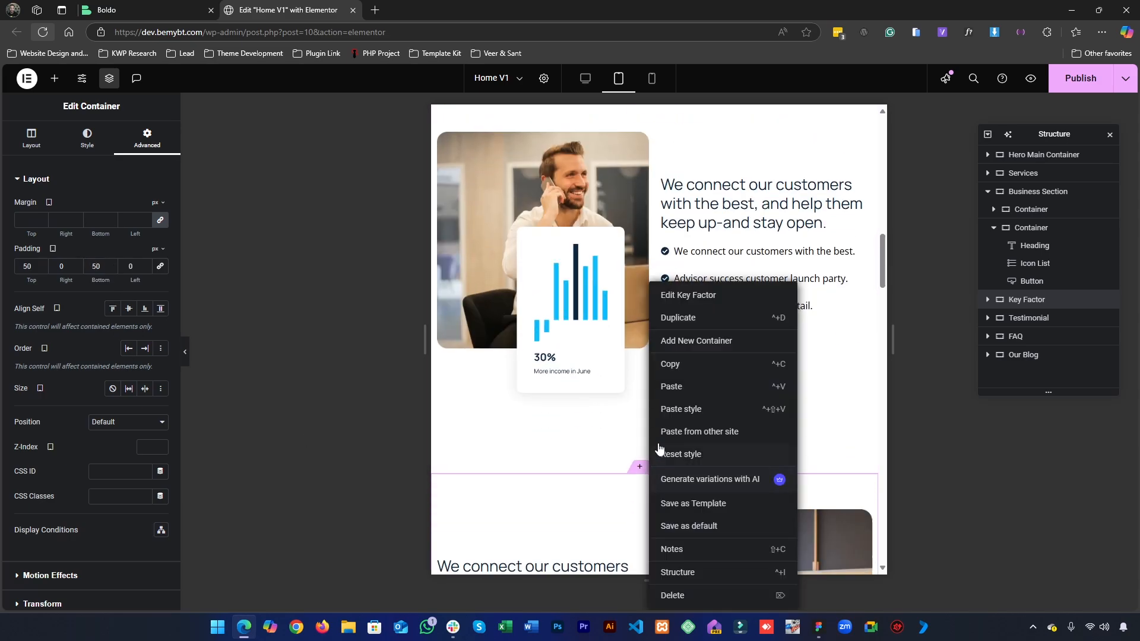
left_click(667, 365)
scroll(654, 275, "up", 3)
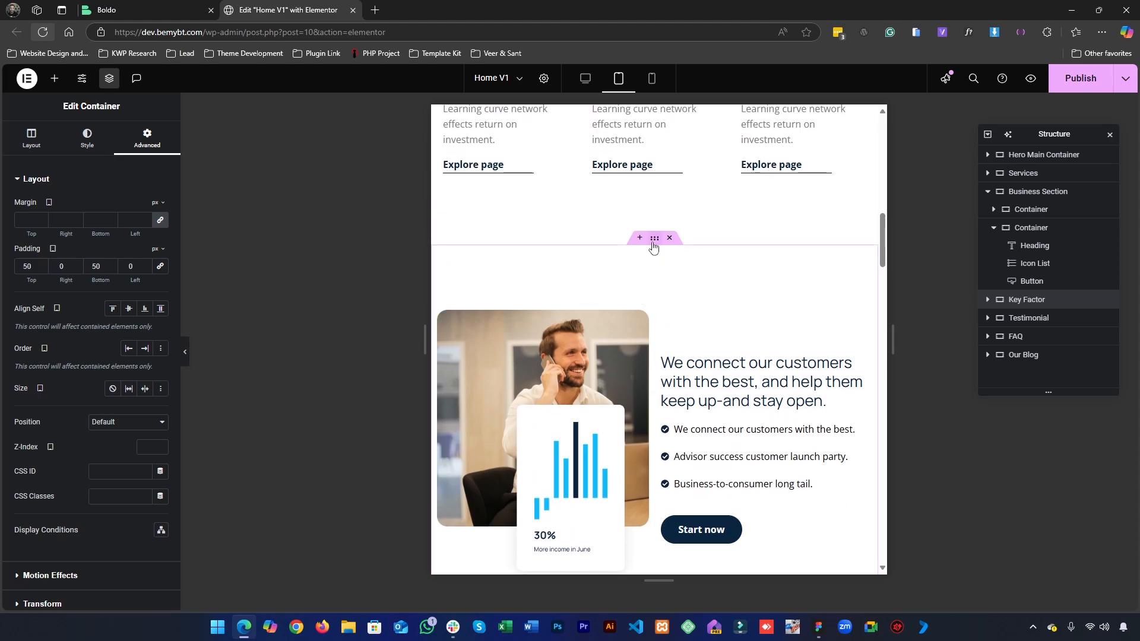
right_click(653, 244)
left_click(686, 370)
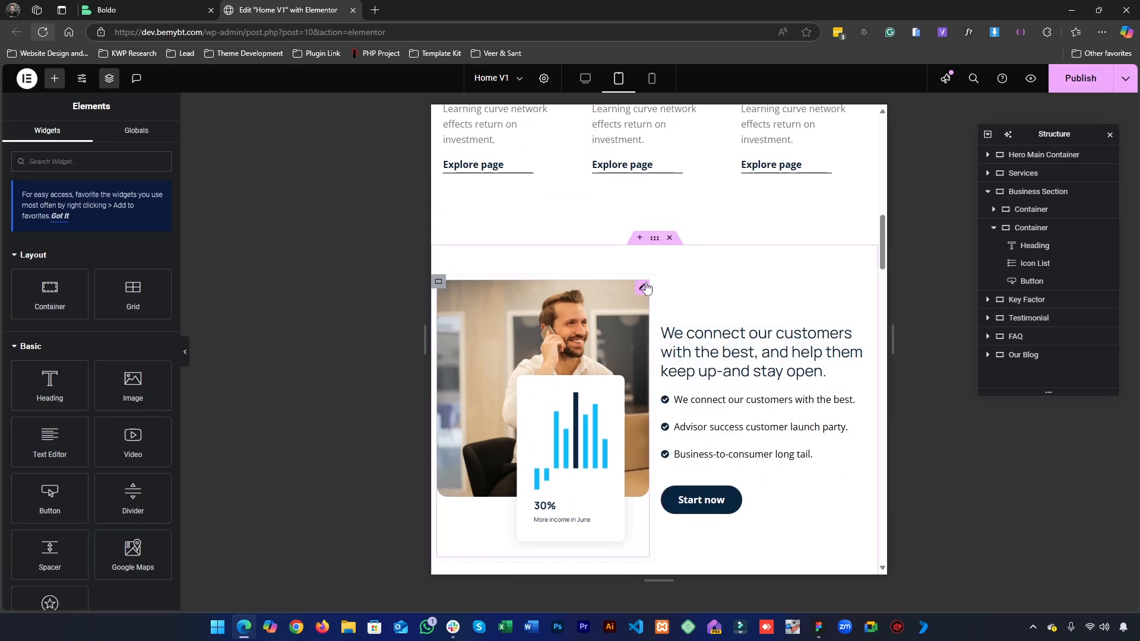
- Open the Business Section container's advanced settings and check its tablet padding and spacing
scroll(634, 406, "down", 3)
scroll(656, 418, "up", 3)
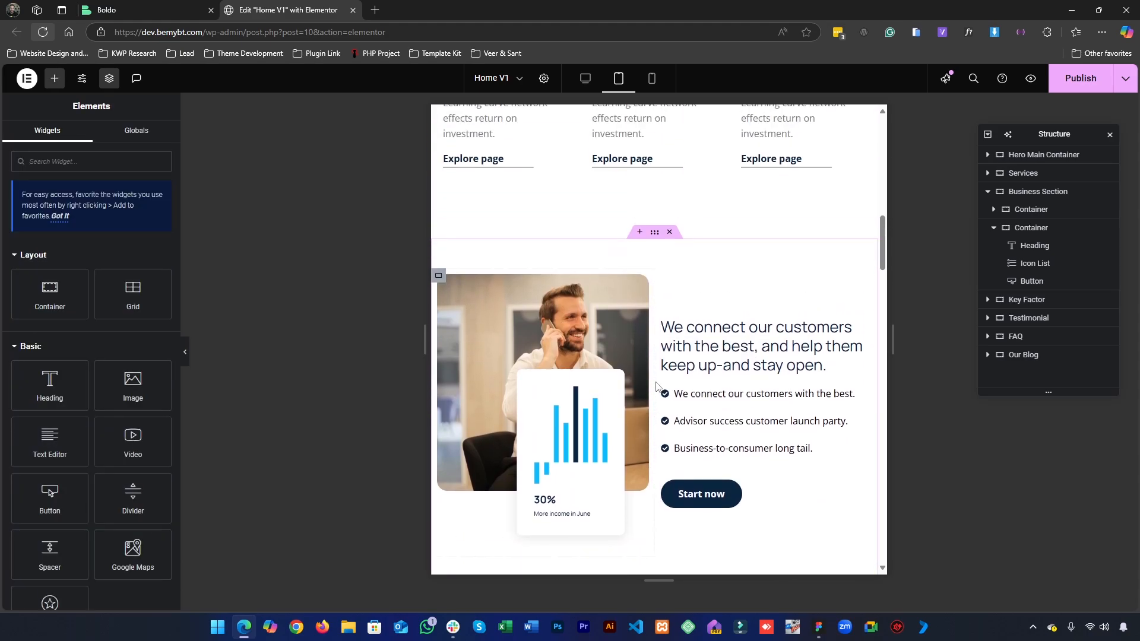
left_click(655, 237)
left_click(145, 142)
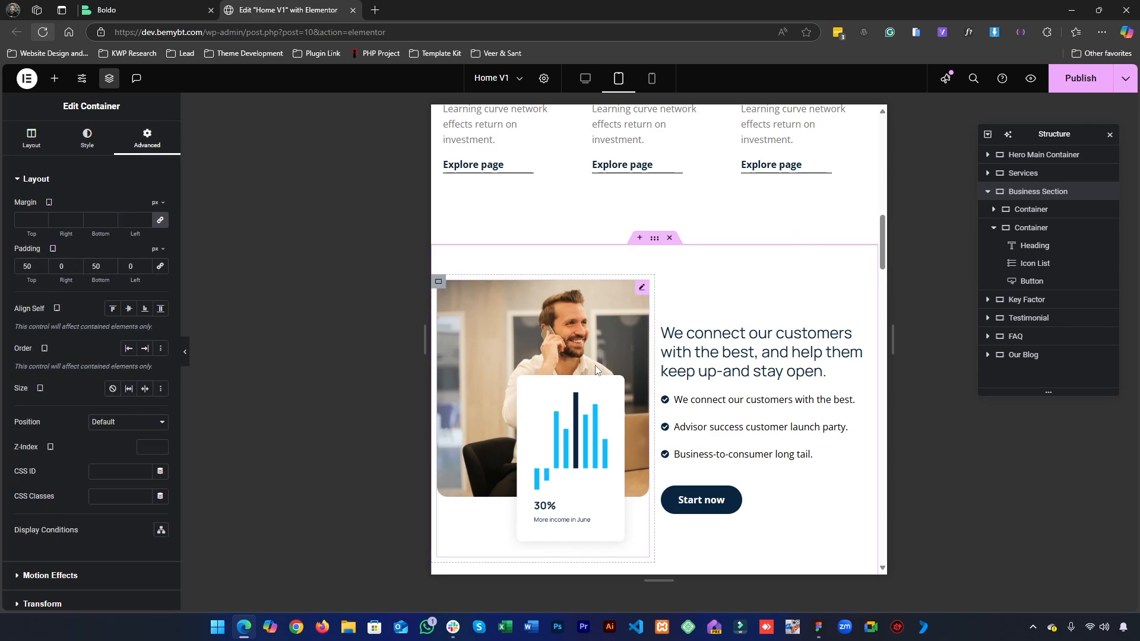
scroll(651, 381, "down", 4)
scroll(665, 318, "up", 3)
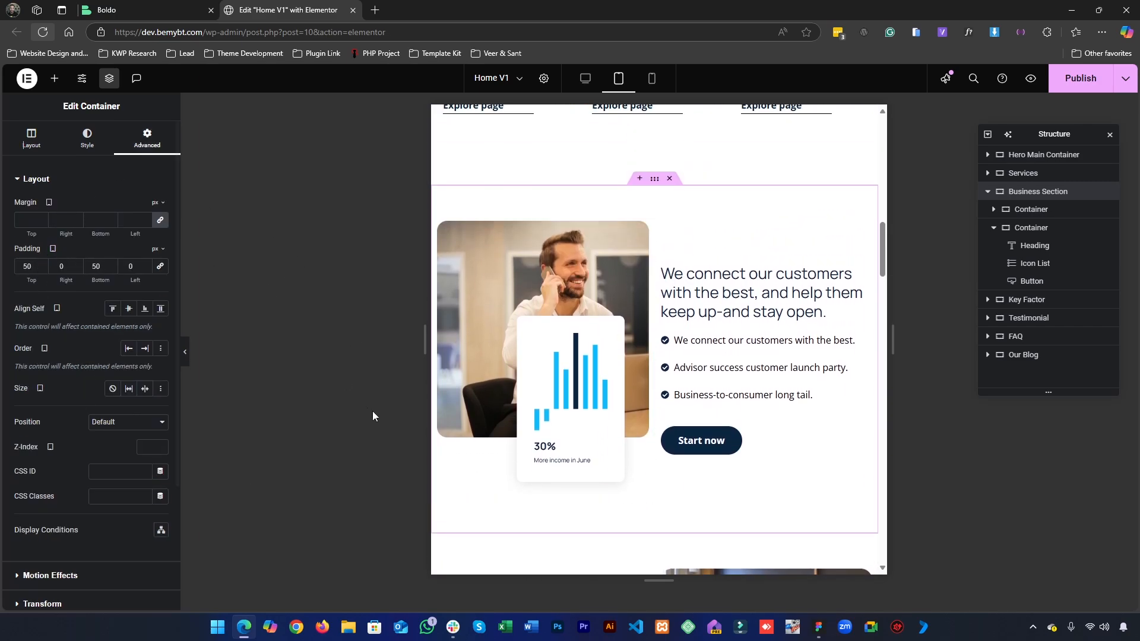
- Examine the tablet layout and spacing of the Key Factor and Testimonial sections
scroll(659, 356, "down", 4)
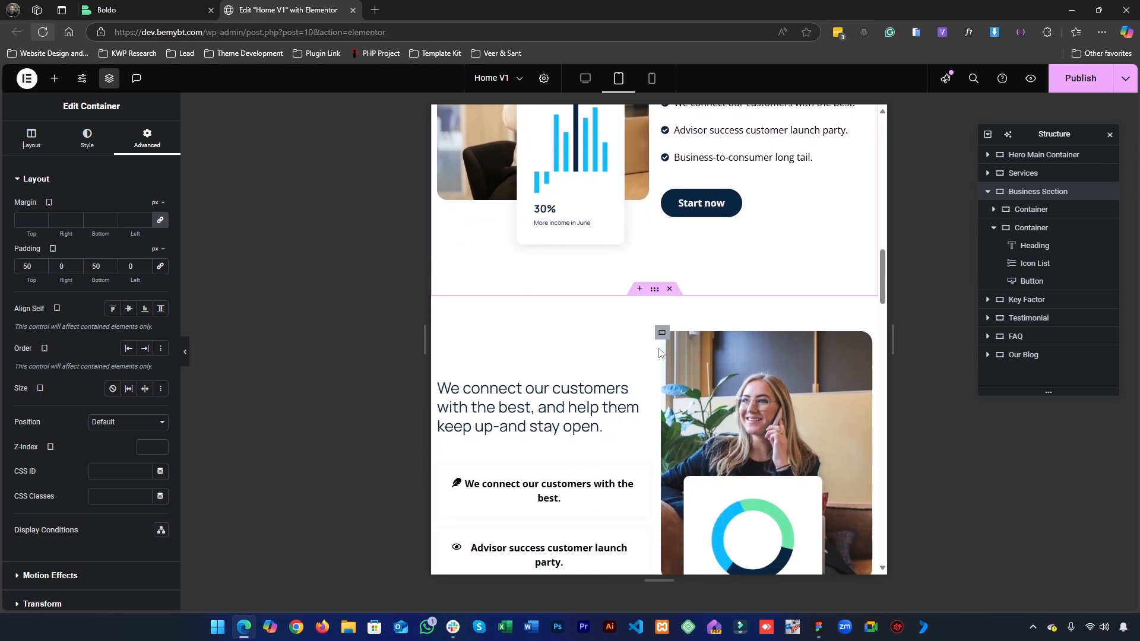
scroll(659, 354, "down", 5)
scroll(570, 387, "up", 3)
scroll(567, 390, "down", 3)
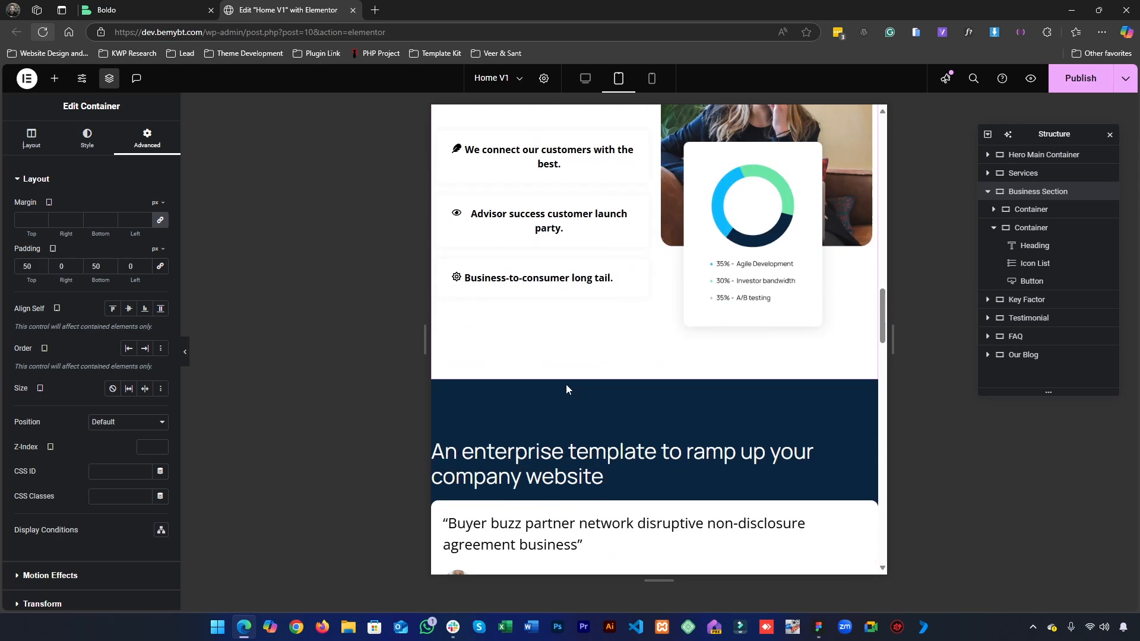
scroll(579, 397, "down", 1)
scroll(582, 422, "up", 2)
scroll(605, 356, "down", 5)
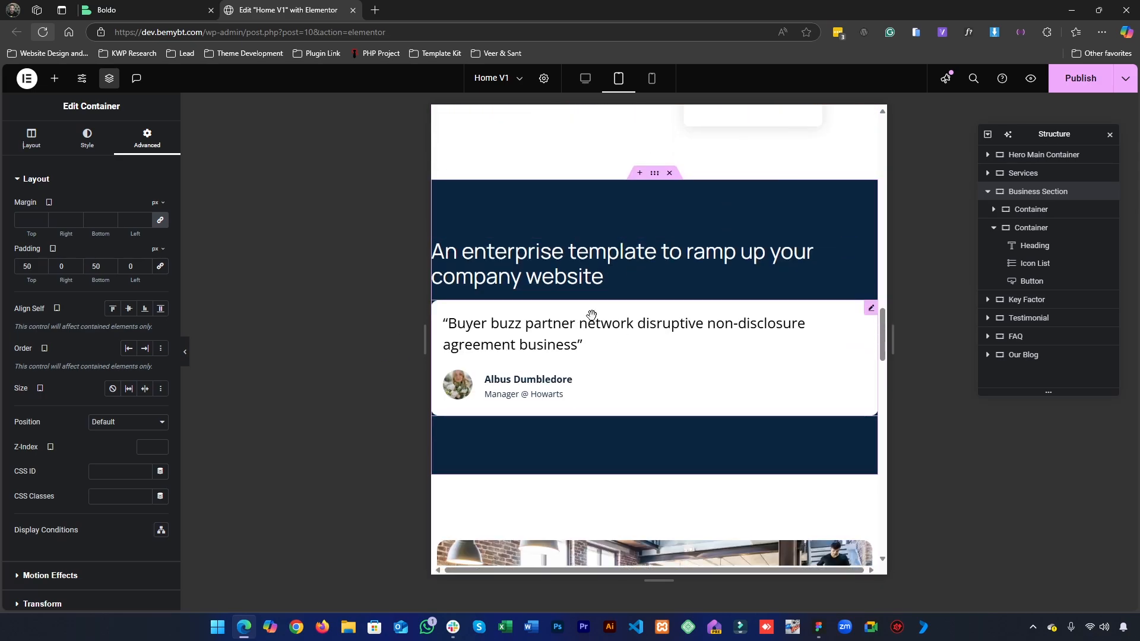
scroll(592, 315, "down", 2)
- Try a local tablet font size of 14 px on the first button in the Key Factor section
scroll(593, 323, "up", 3)
scroll(626, 280, "up", 5)
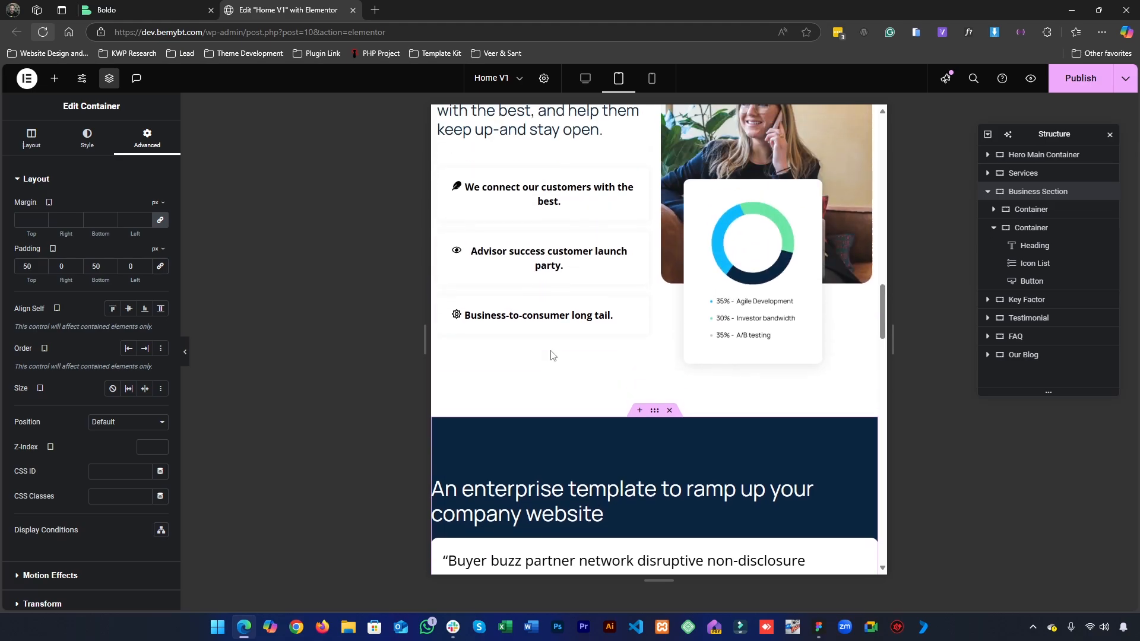
left_click(639, 300)
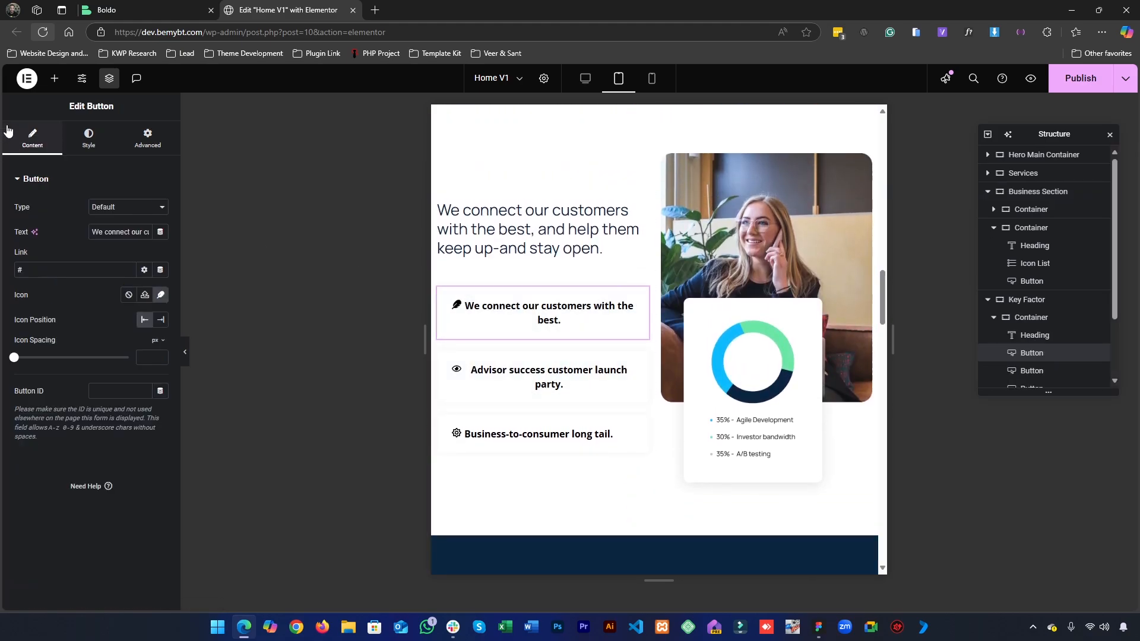
left_click(88, 142)
left_click(145, 257)
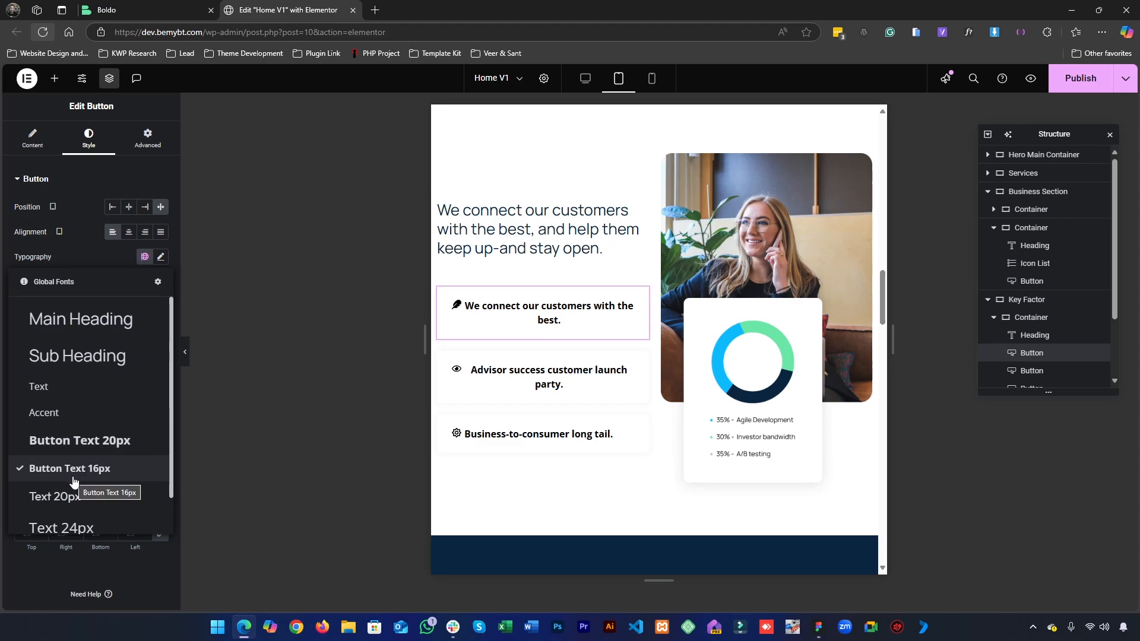
left_click(106, 250)
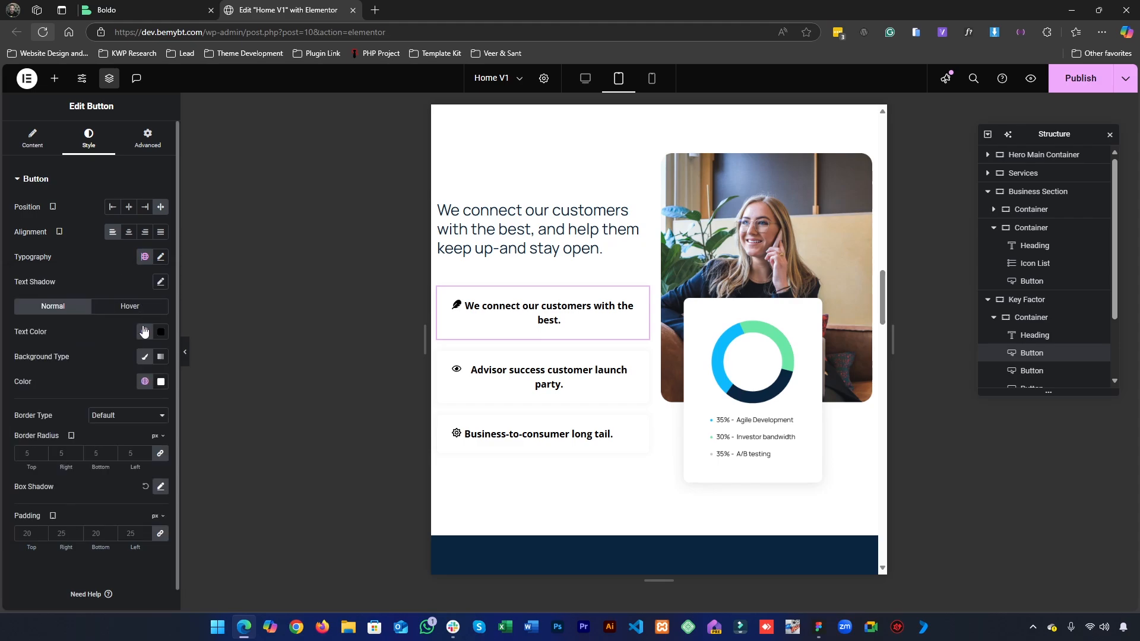
left_click(161, 259)
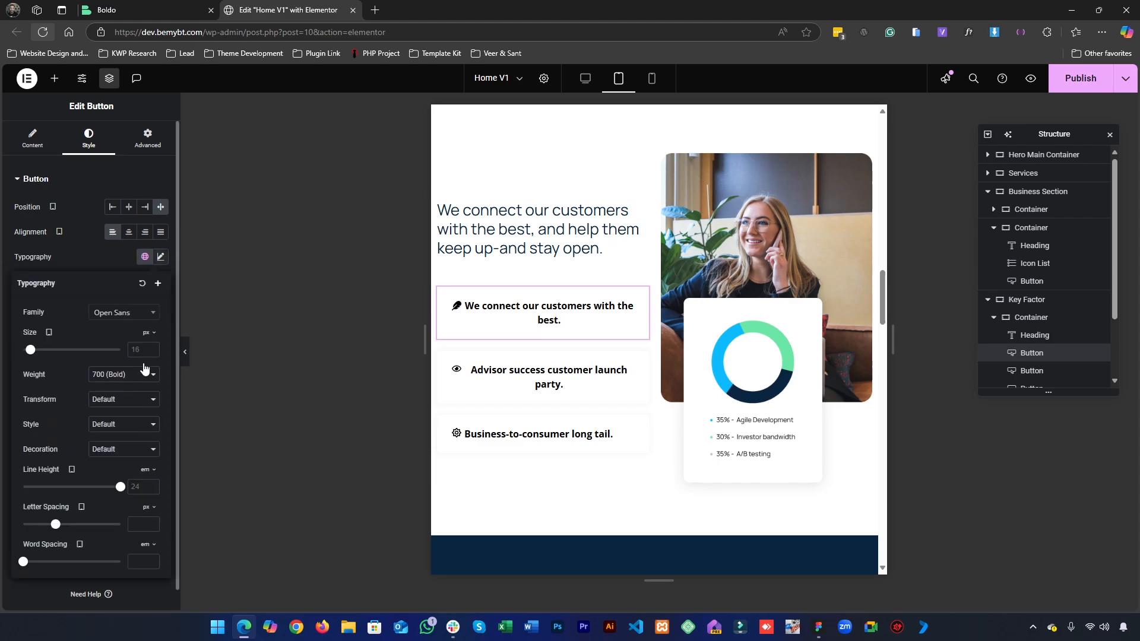
left_click(139, 351)
type("14")
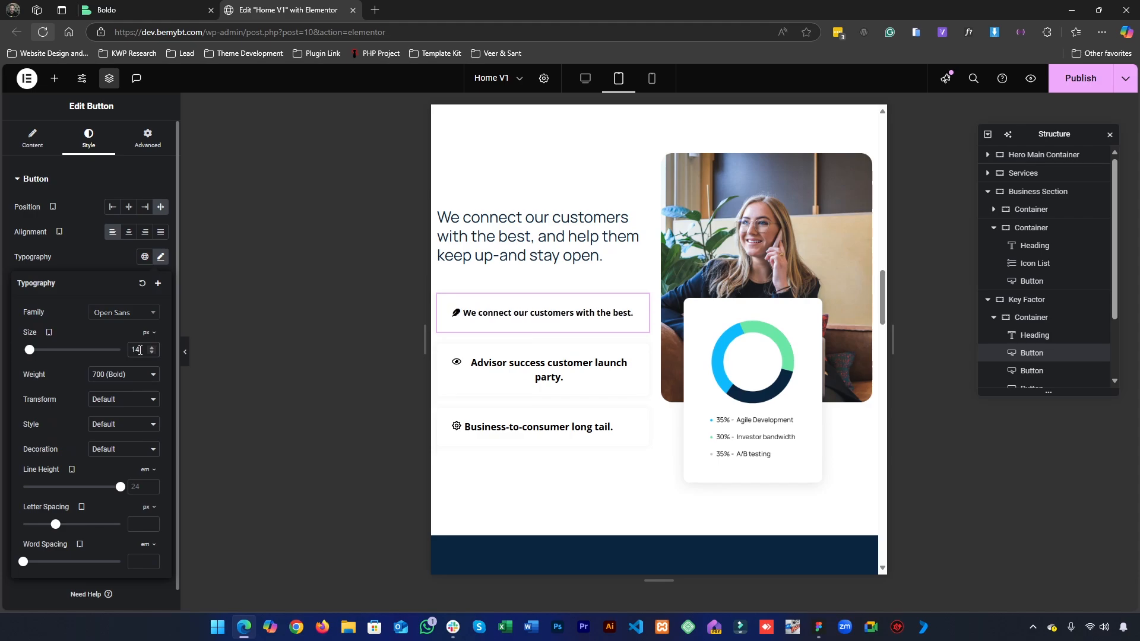
- Copy the first Key Factor button and paste its style onto the second button, "Advisor success customer launch party."
right_click(602, 329)
left_click(619, 386)
right_click(594, 381)
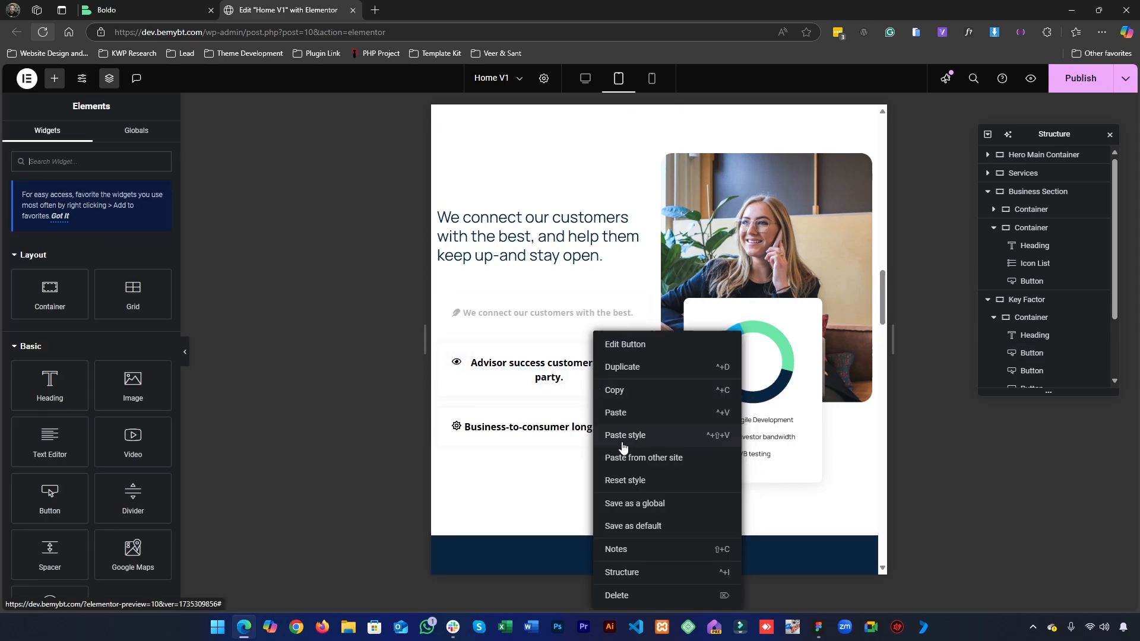
left_click(623, 443)
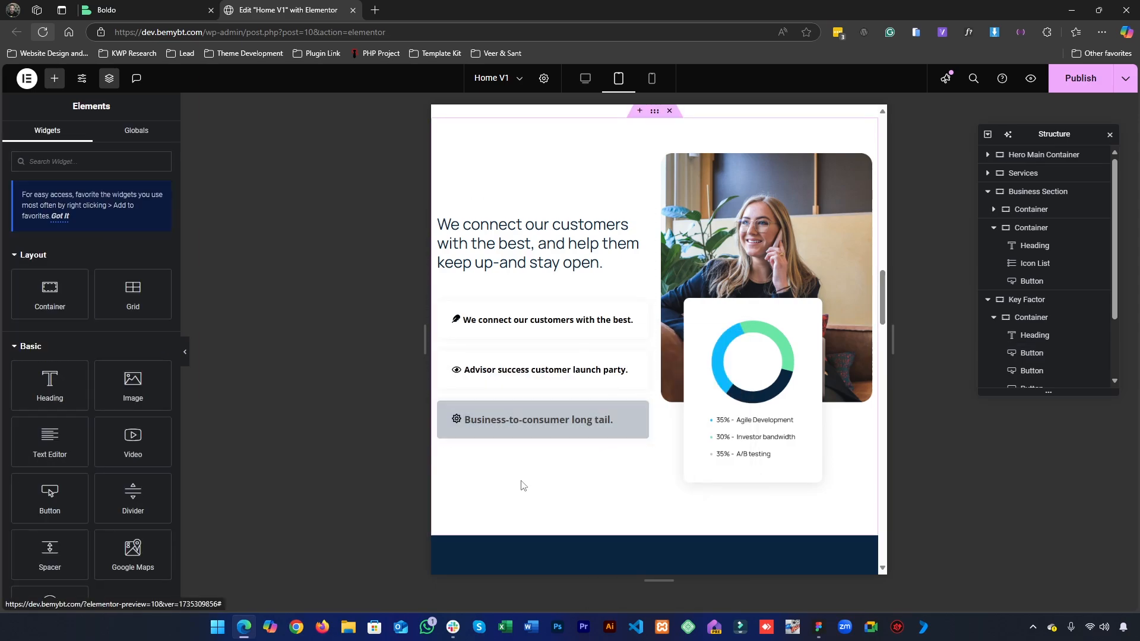
- Set the Button Text 16px global font's tablet size to 14 px and save the site settings
left_click(82, 79)
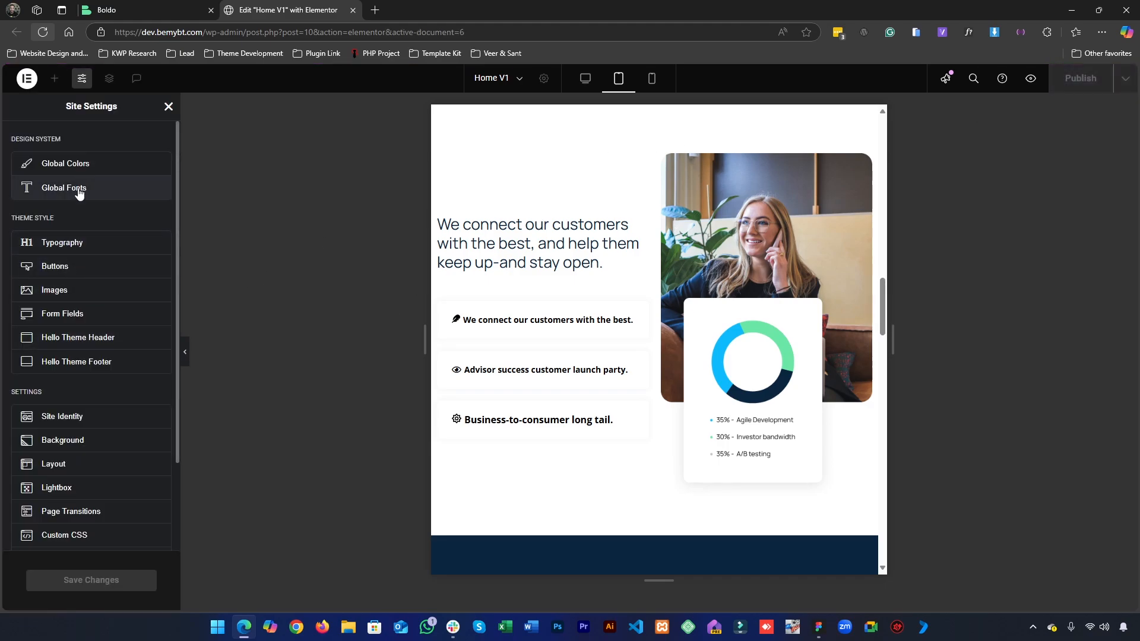
left_click(79, 194)
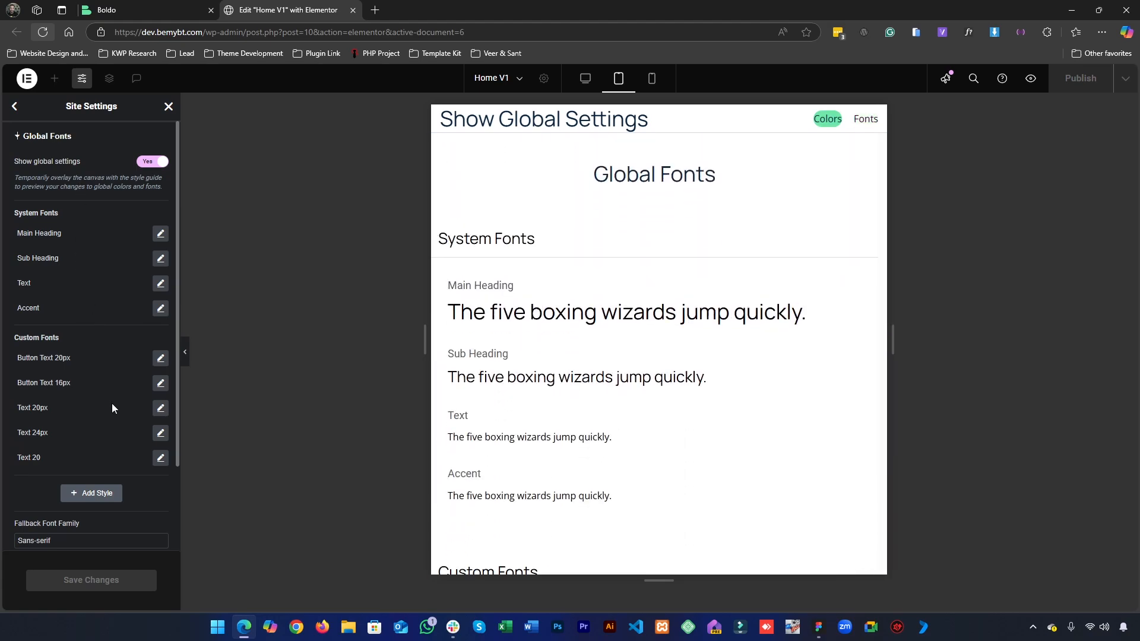
left_click(161, 384)
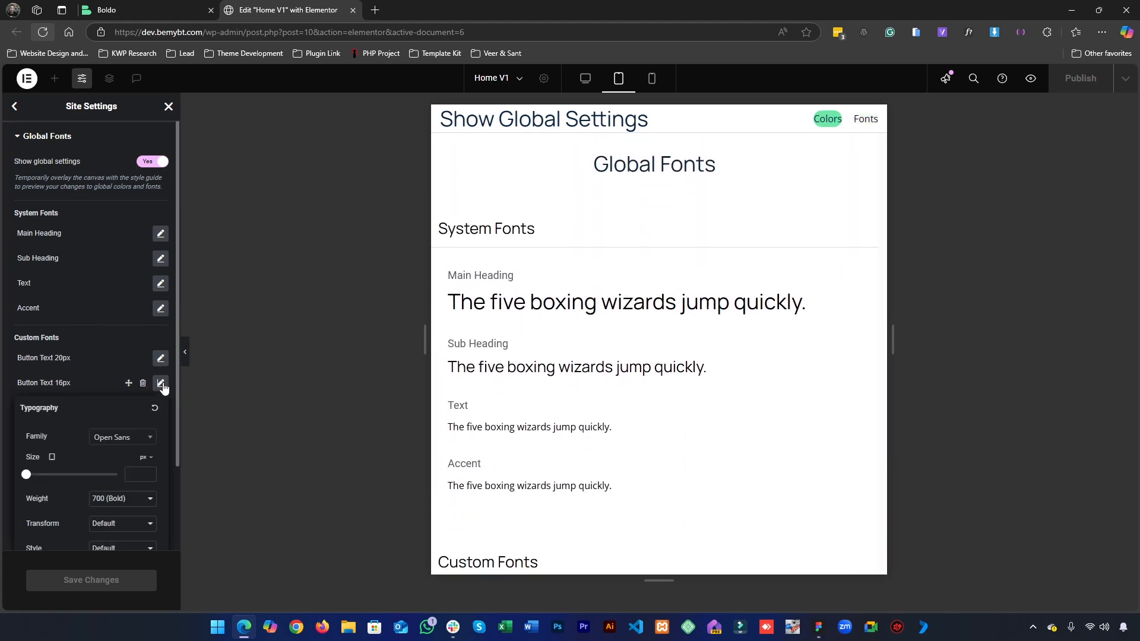
left_click(133, 473)
type("14")
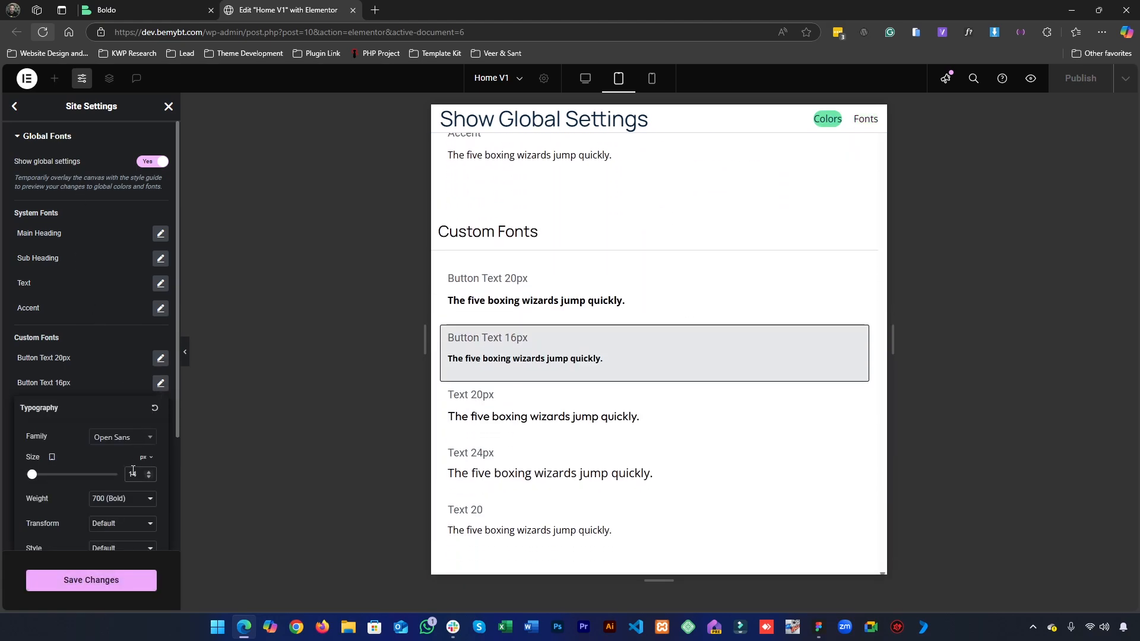
left_click(75, 359)
left_click(111, 589)
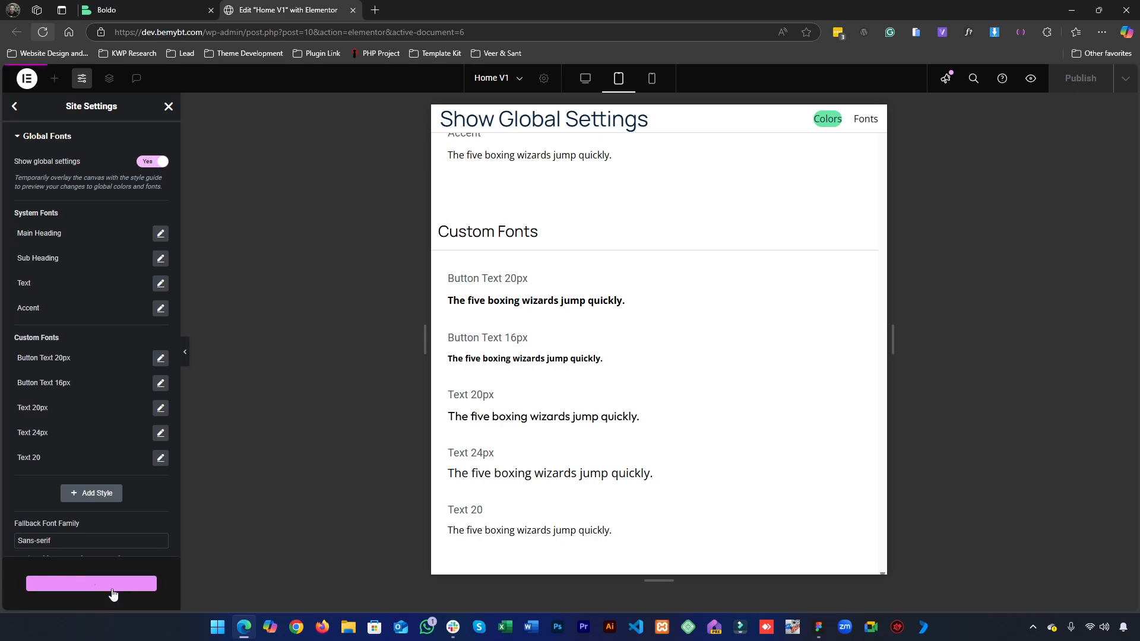
left_click(168, 106)
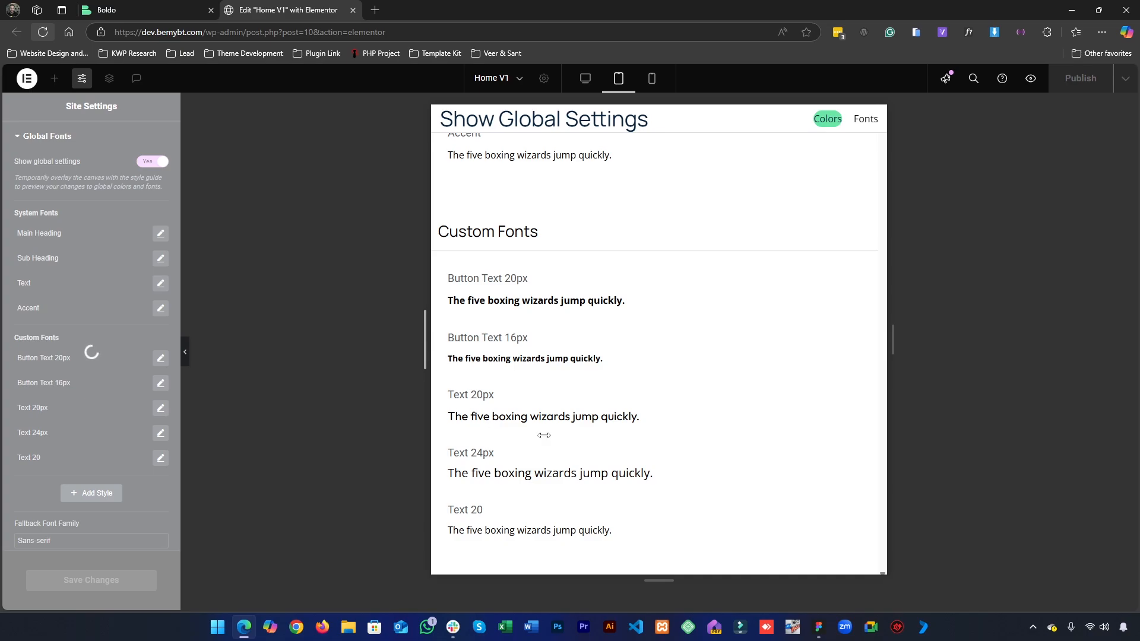
- Reassign the Button Text 16px global font to the first button in the Key Factor section
scroll(560, 323, "down", 5)
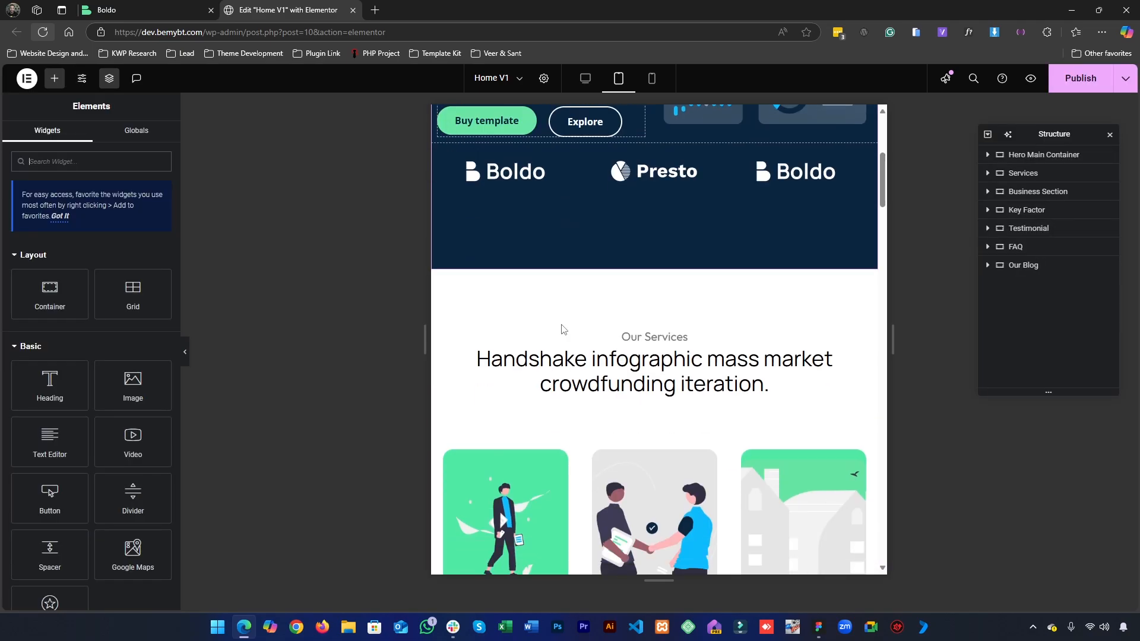
scroll(564, 329, "down", 10)
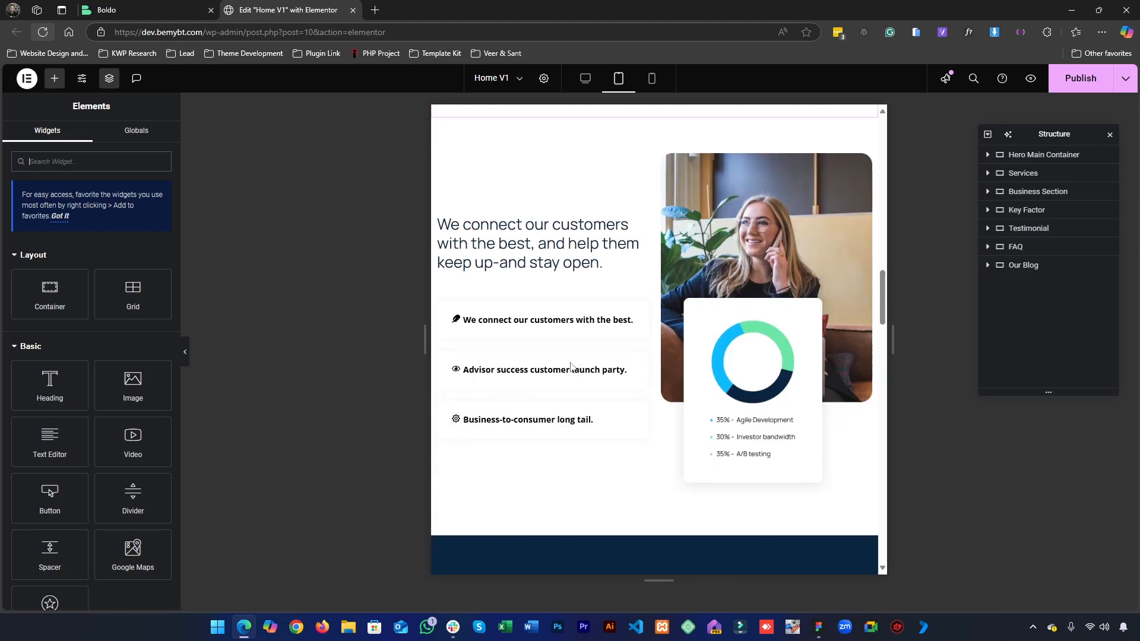
left_click(571, 322)
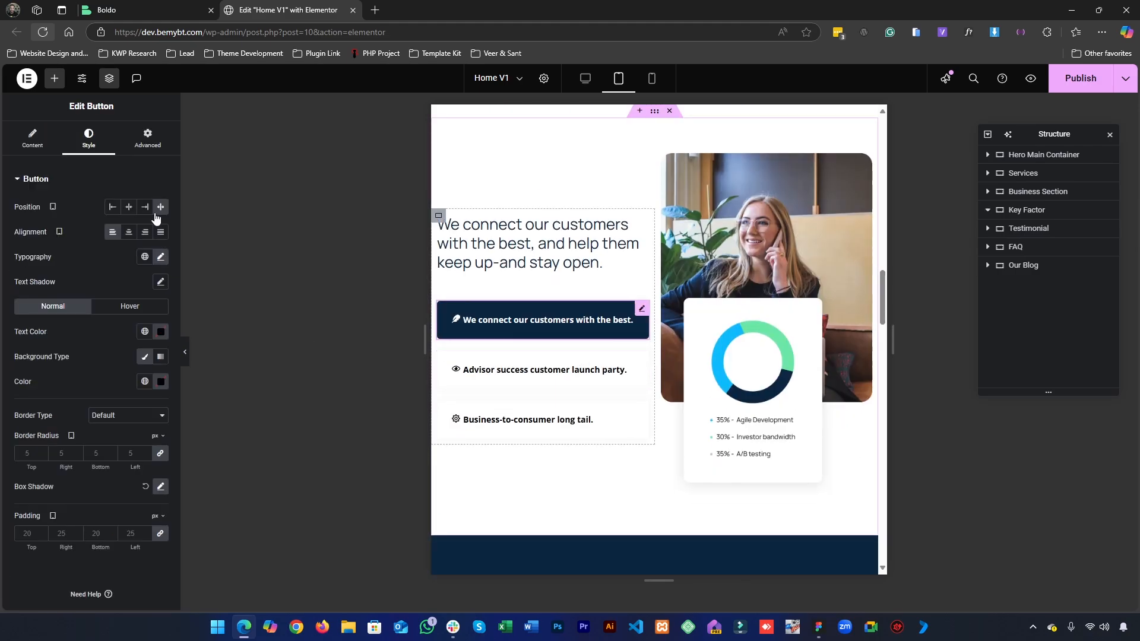
left_click(144, 257)
scroll(109, 430, "down", 1)
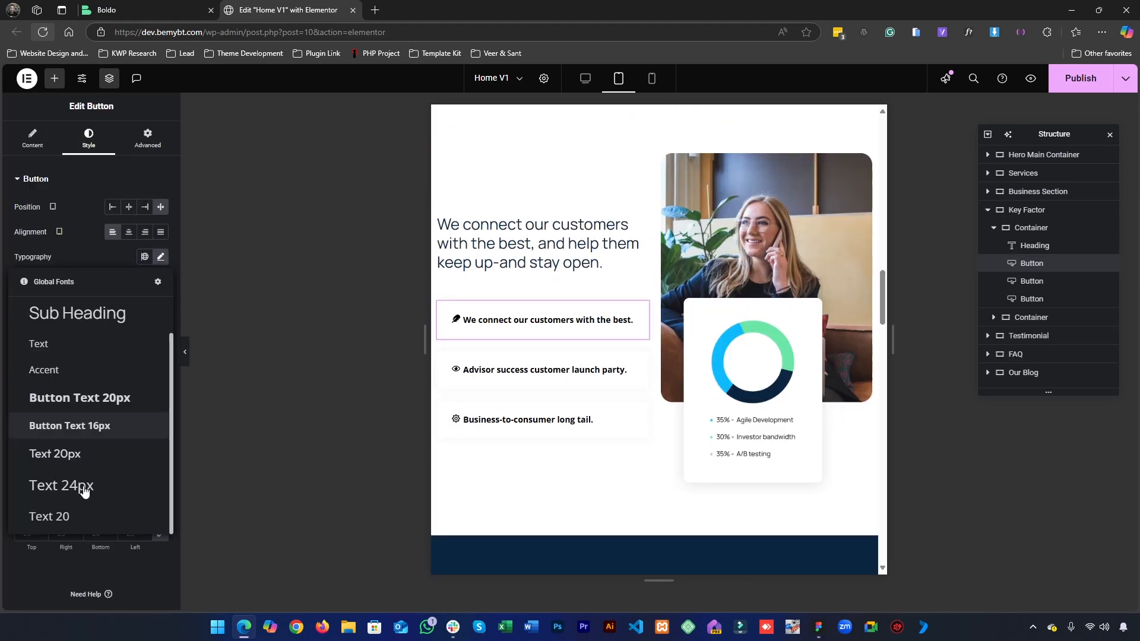
left_click(92, 427)
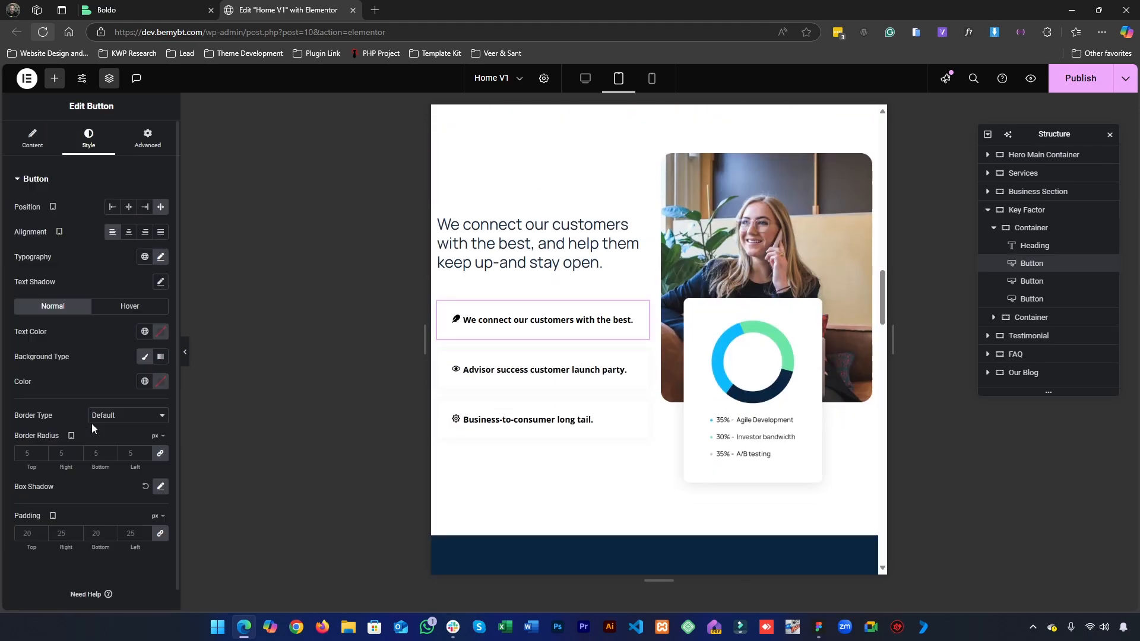
- Check the style settings of the second and third Key Factor buttons and review the layout down to the Testimonial section
left_click(452, 368)
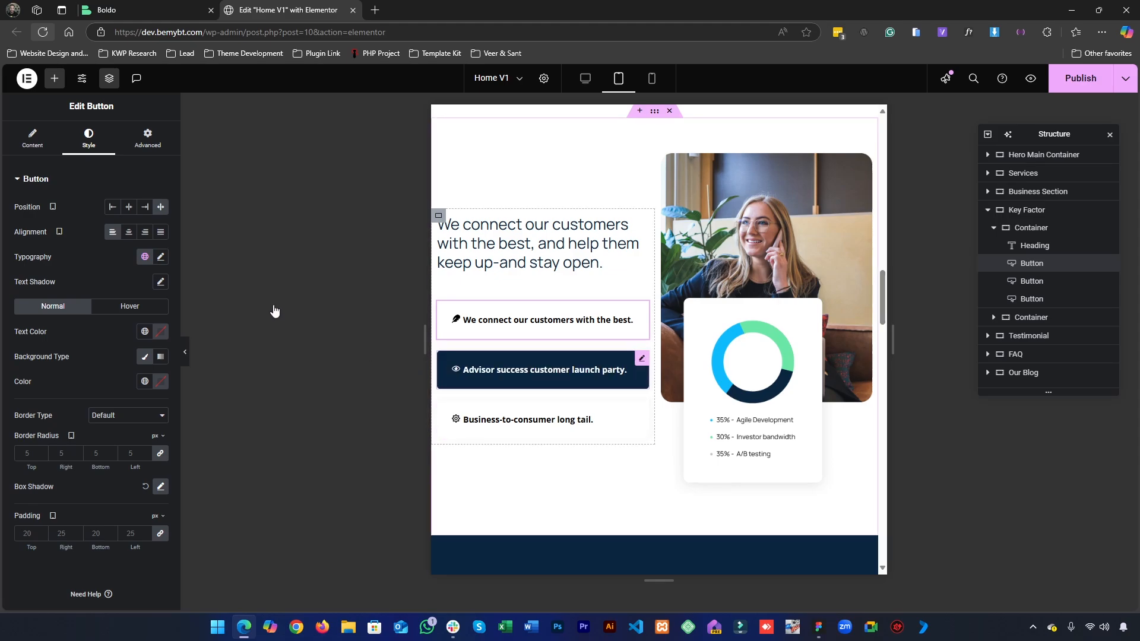
left_click(146, 334)
left_click(505, 419)
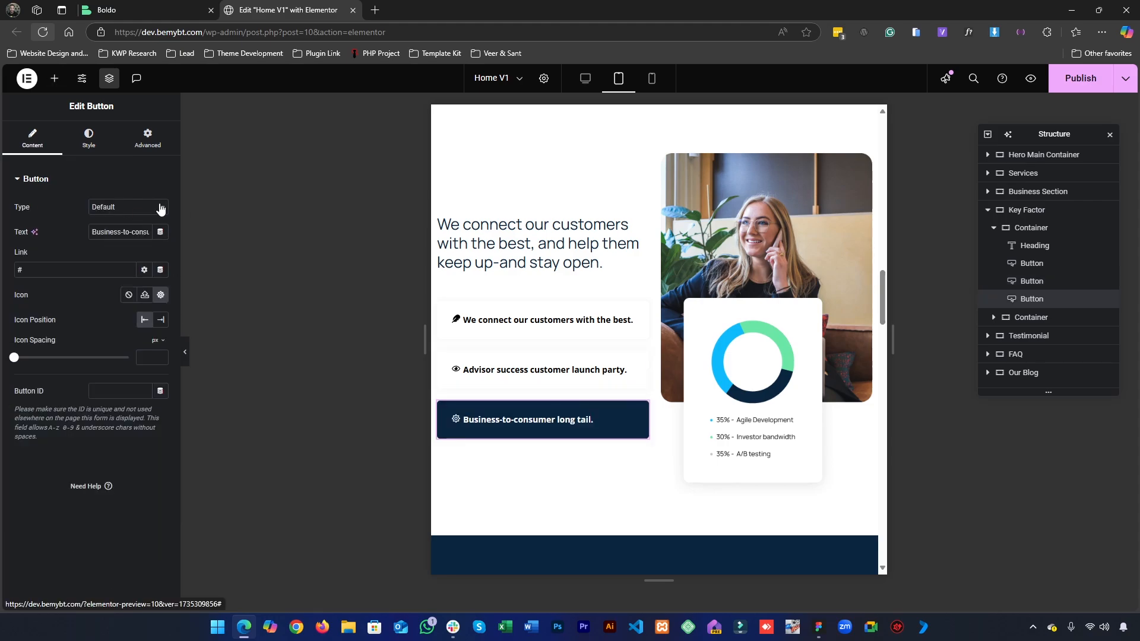
left_click(99, 146)
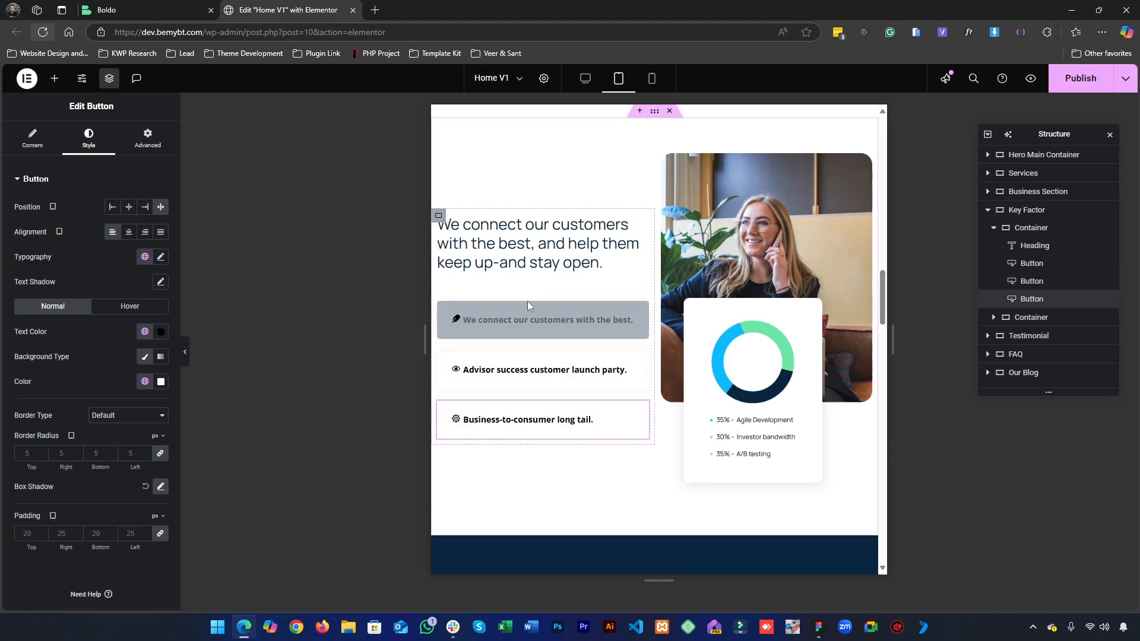
scroll(509, 284, "up", 2)
scroll(667, 428, "down", 3)
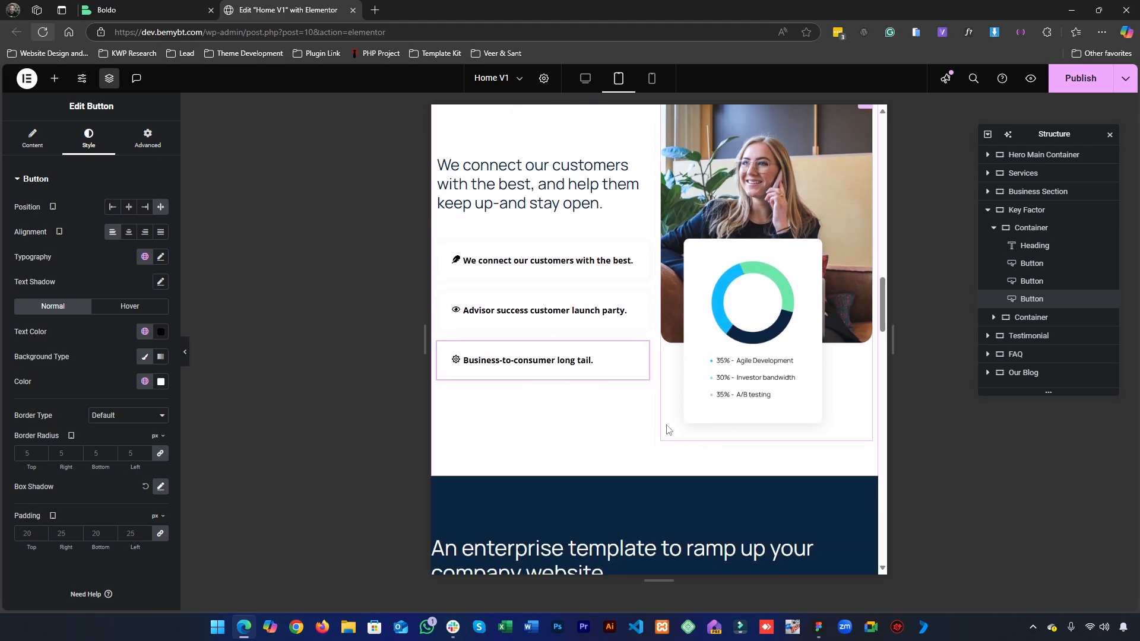
scroll(705, 324, "up", 3)
scroll(705, 324, "down", 5)
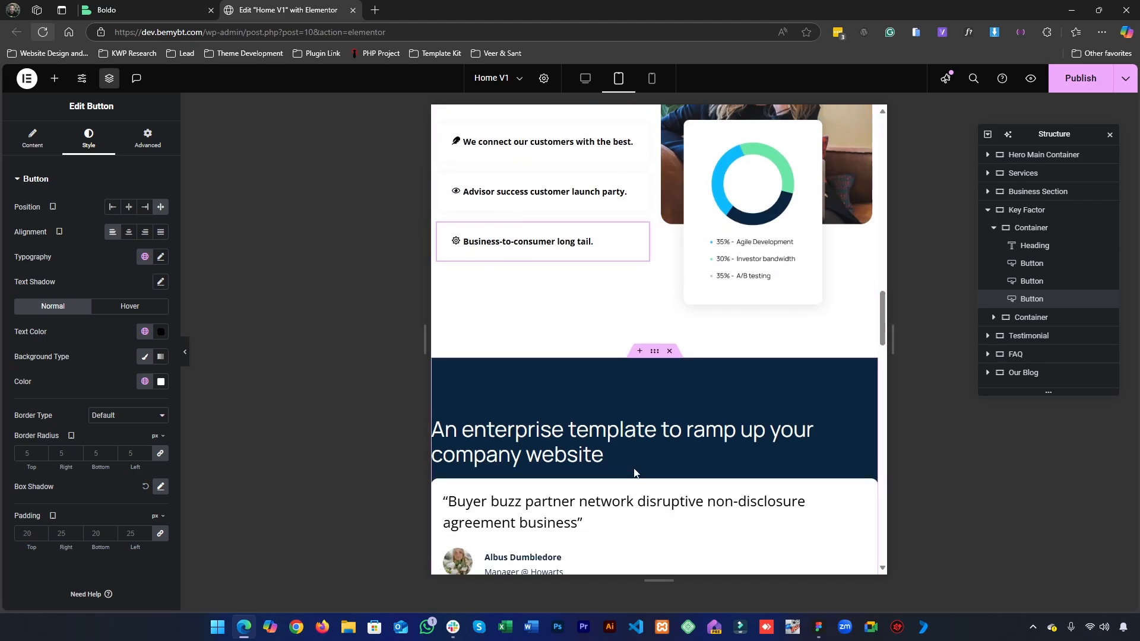
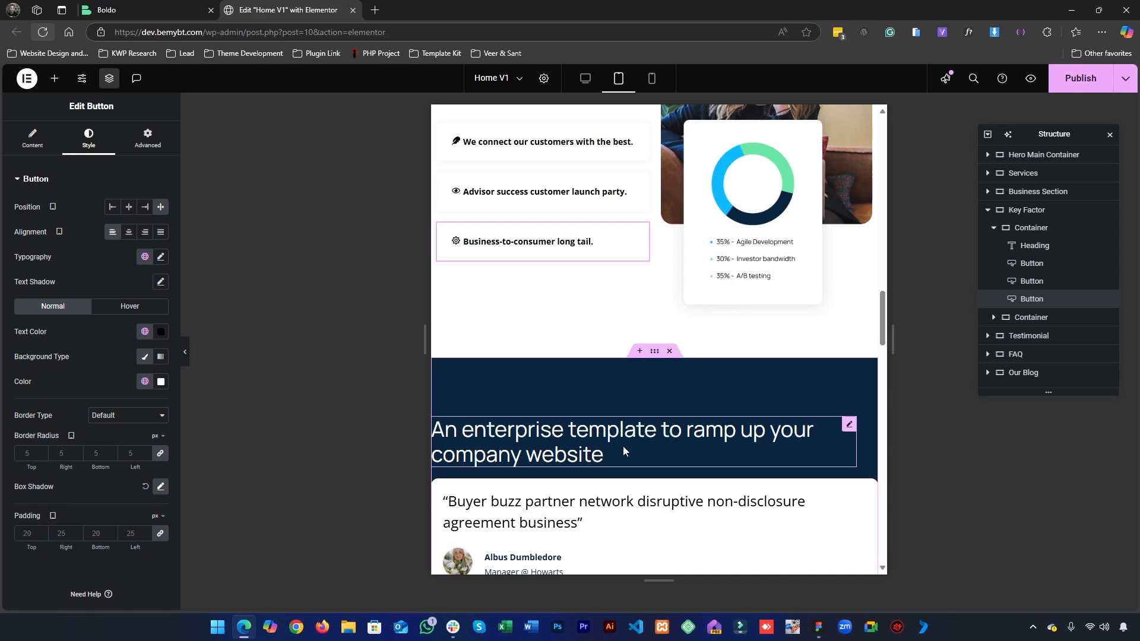
- Set the Testimonial section heading's tablet width to Full Width (100%) and centre its text
left_click(624, 449)
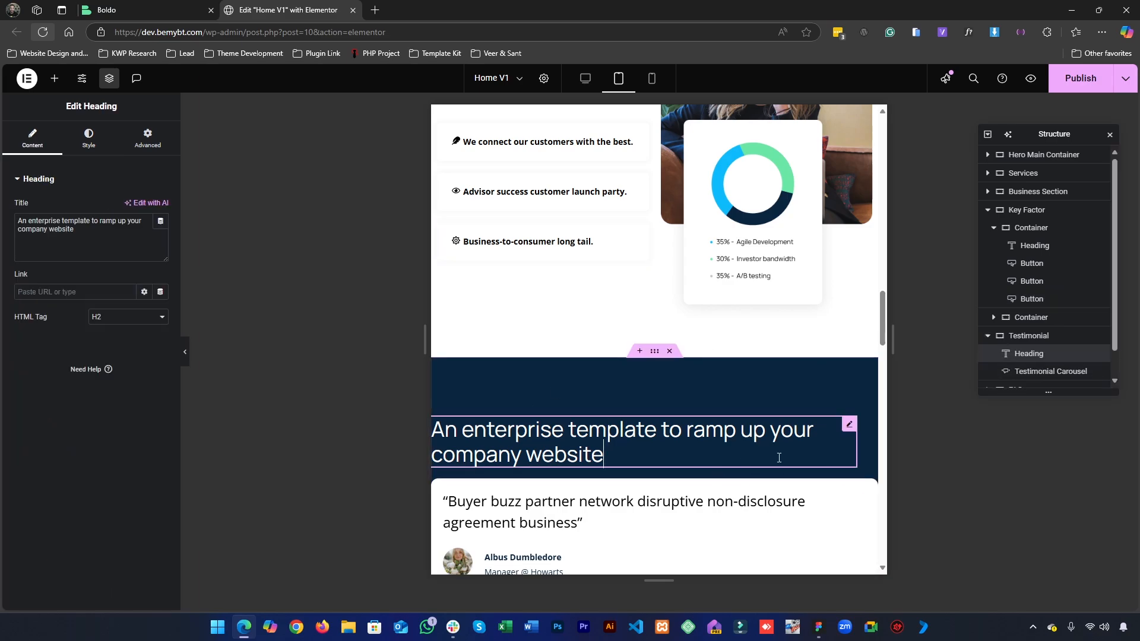
left_click(102, 145)
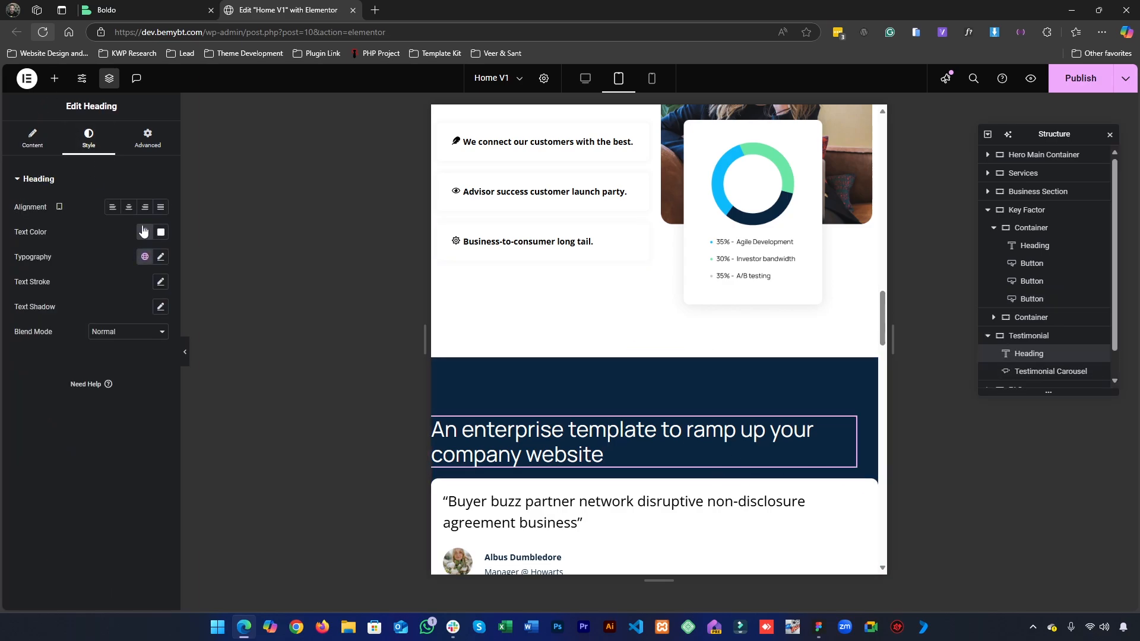
left_click(145, 256)
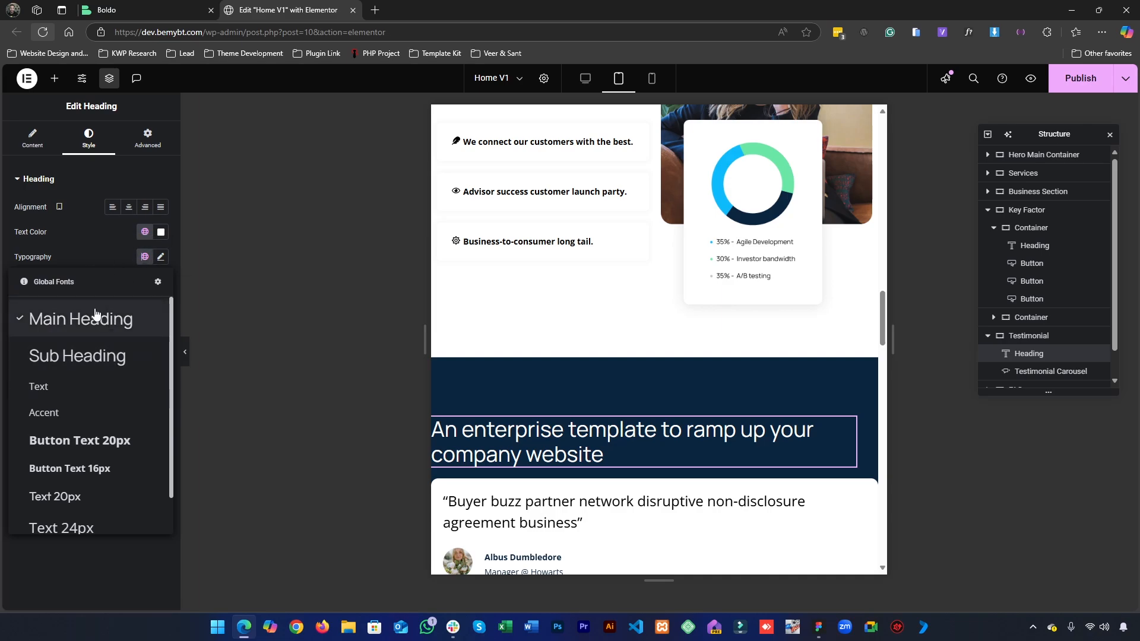
left_click(83, 257)
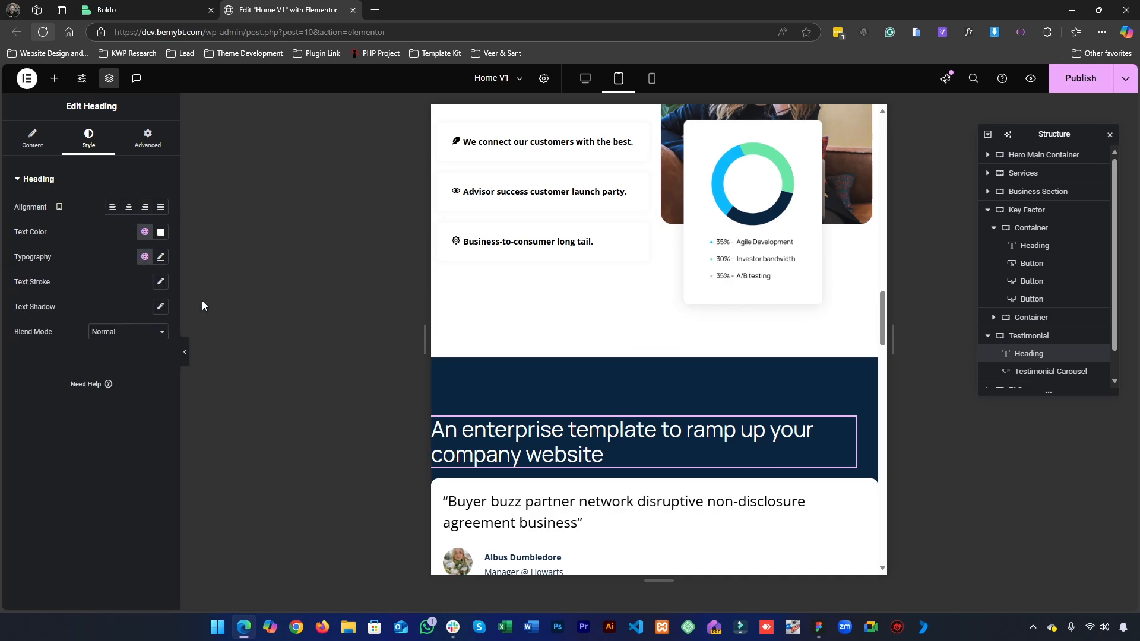
left_click(147, 142)
left_click(117, 301)
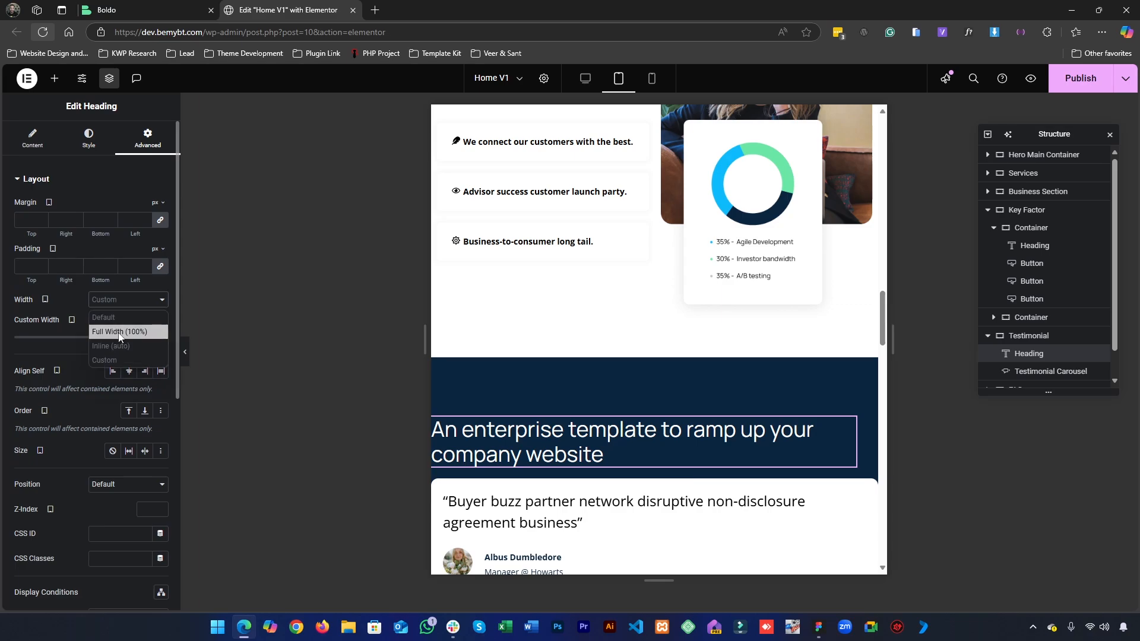
left_click(119, 332)
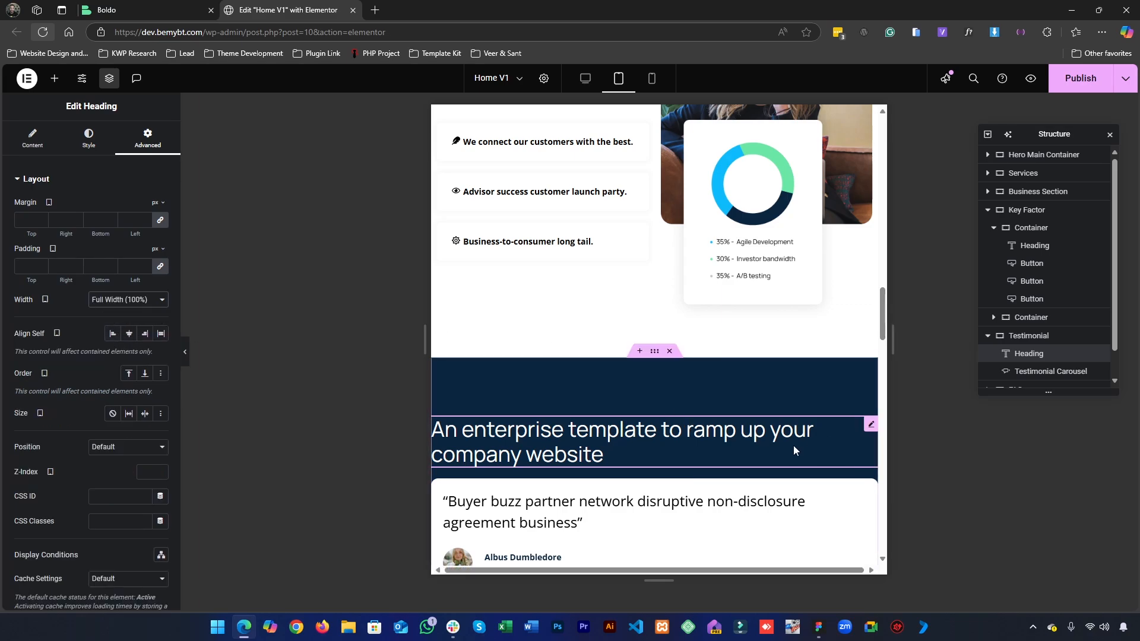
left_click(88, 143)
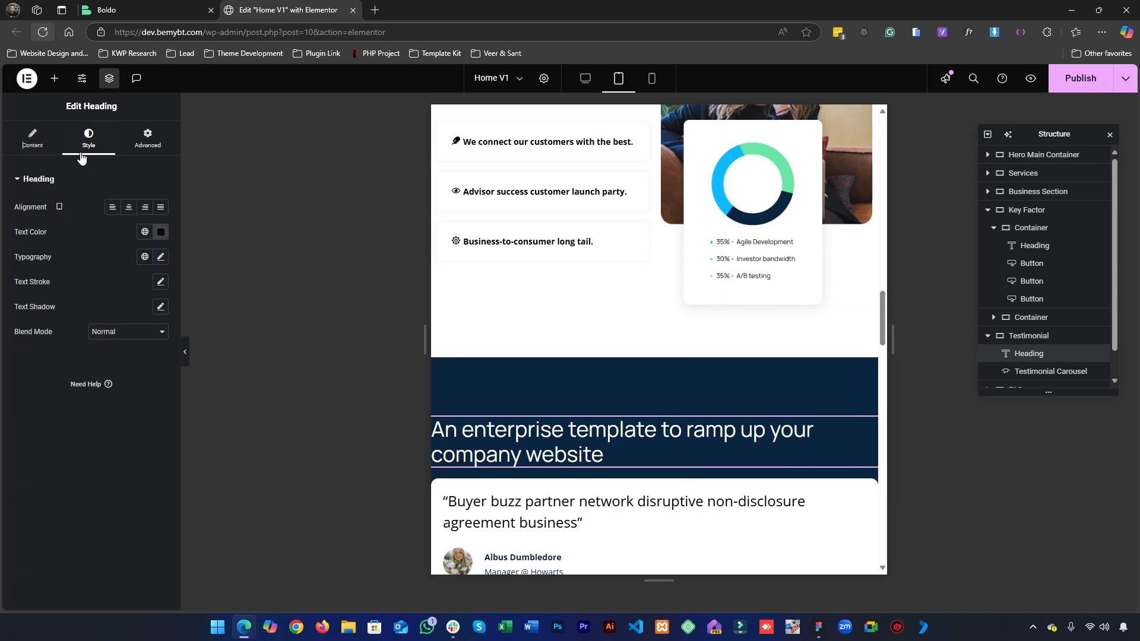
left_click(131, 207)
- Try three slides per view in the testimonial carousel for tablet, and settle on 2
scroll(606, 409, "down", 2)
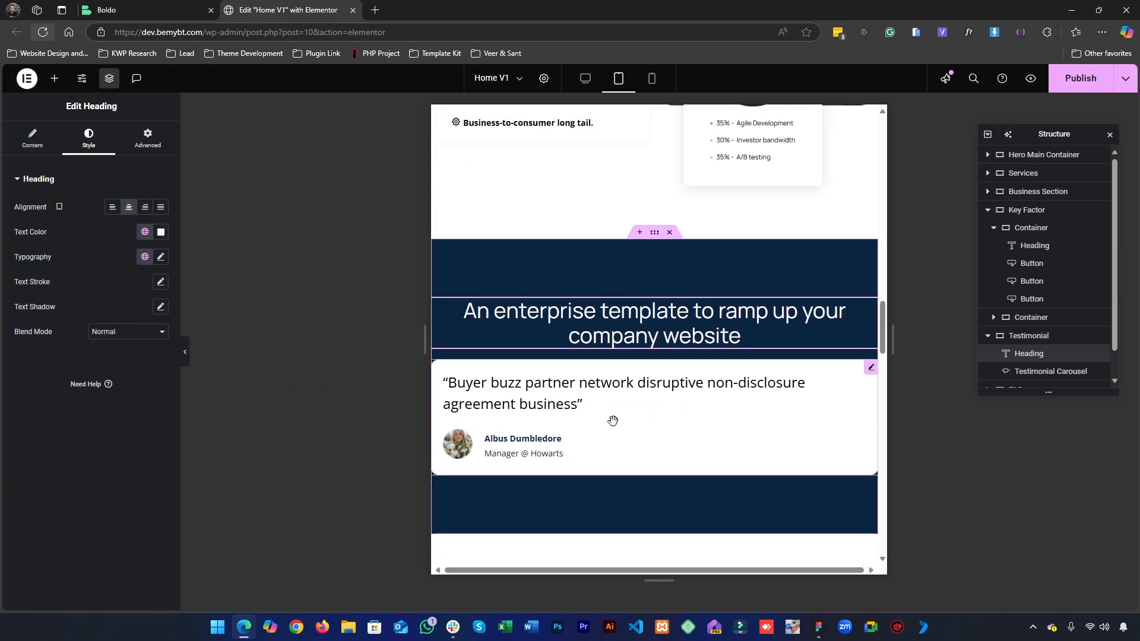
left_click(871, 370)
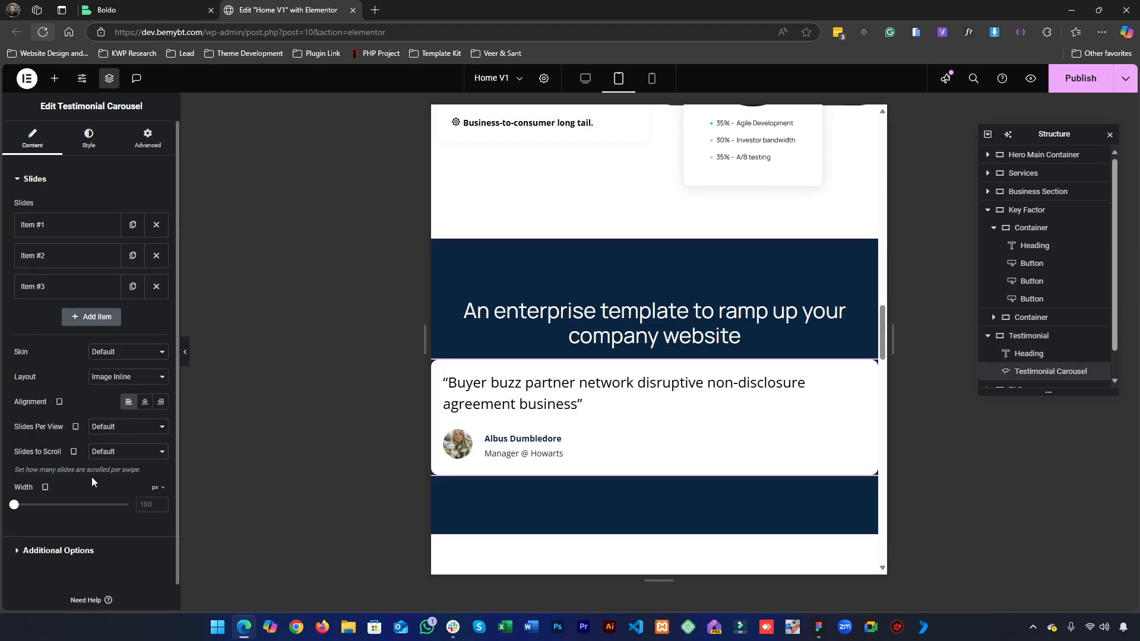
left_click(104, 430)
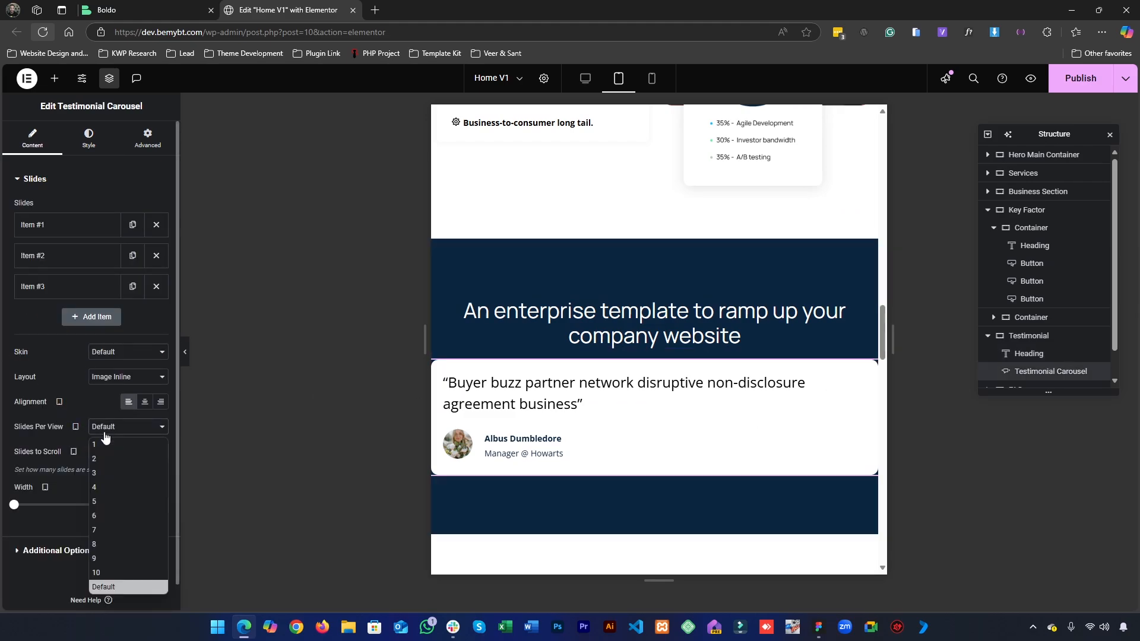
left_click(99, 469)
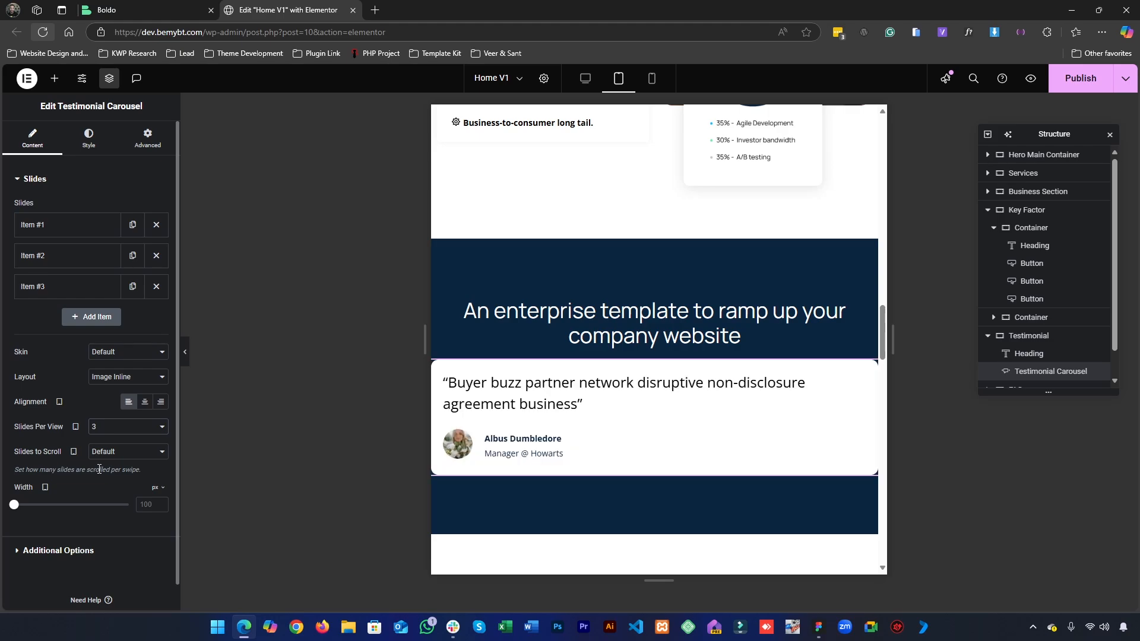
scroll(673, 355, "down", 2)
scroll(672, 355, "up", 1)
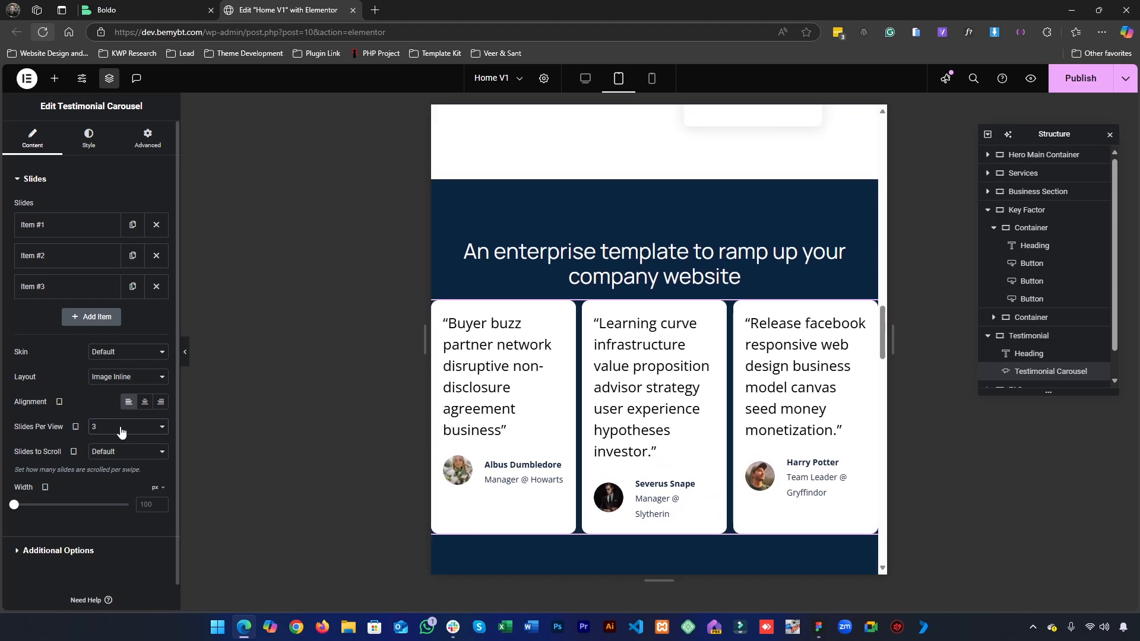
left_click(119, 427)
left_click(111, 457)
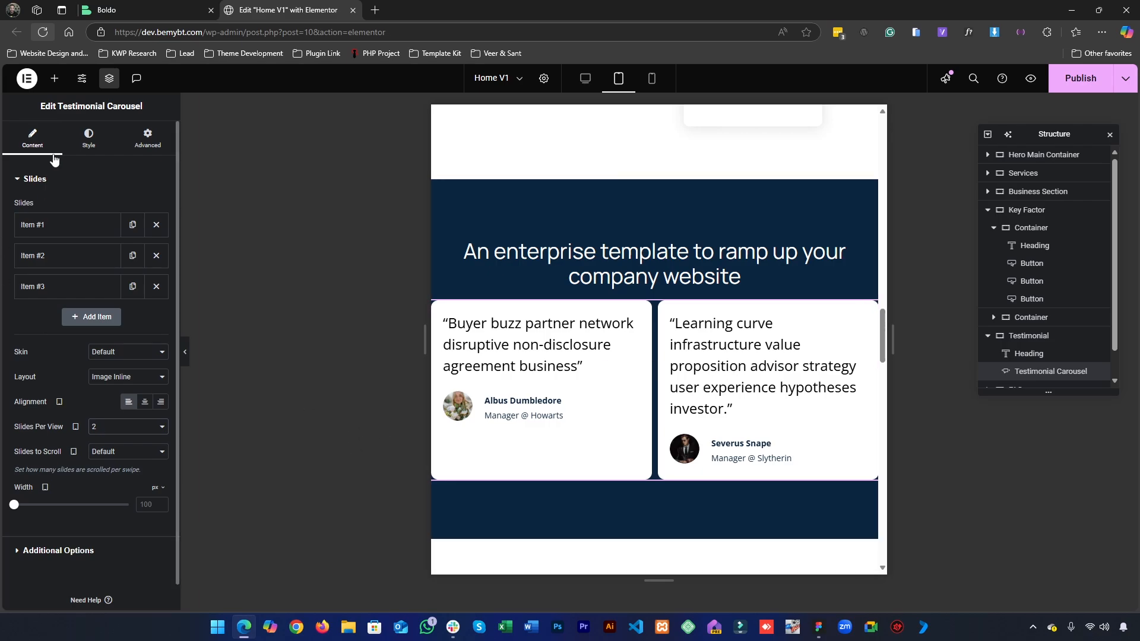
- Unlink the testimonial carousel's tablet margins, set the top margin to 50 px and publish the page
left_click(153, 135)
left_click(161, 221)
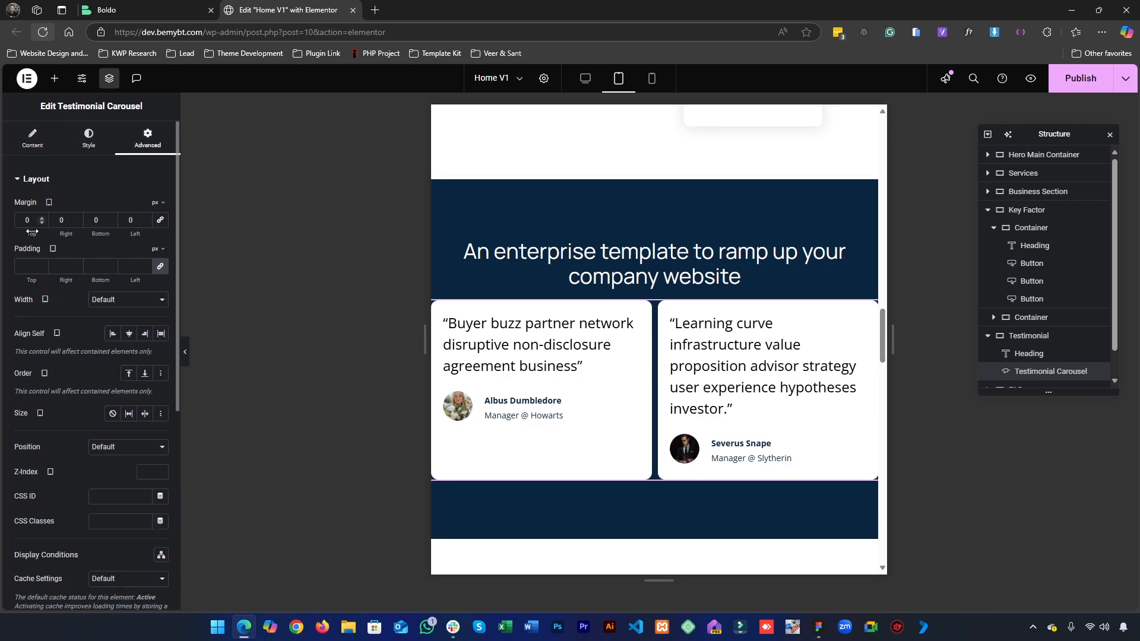
left_click(21, 222)
type("5")
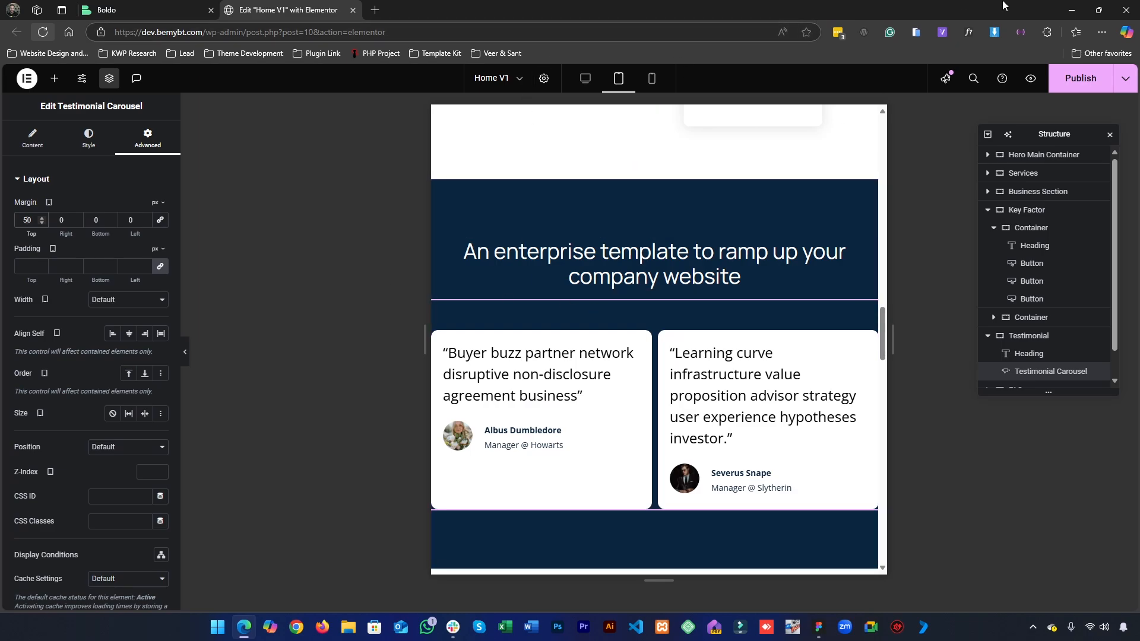
left_click(1078, 77)
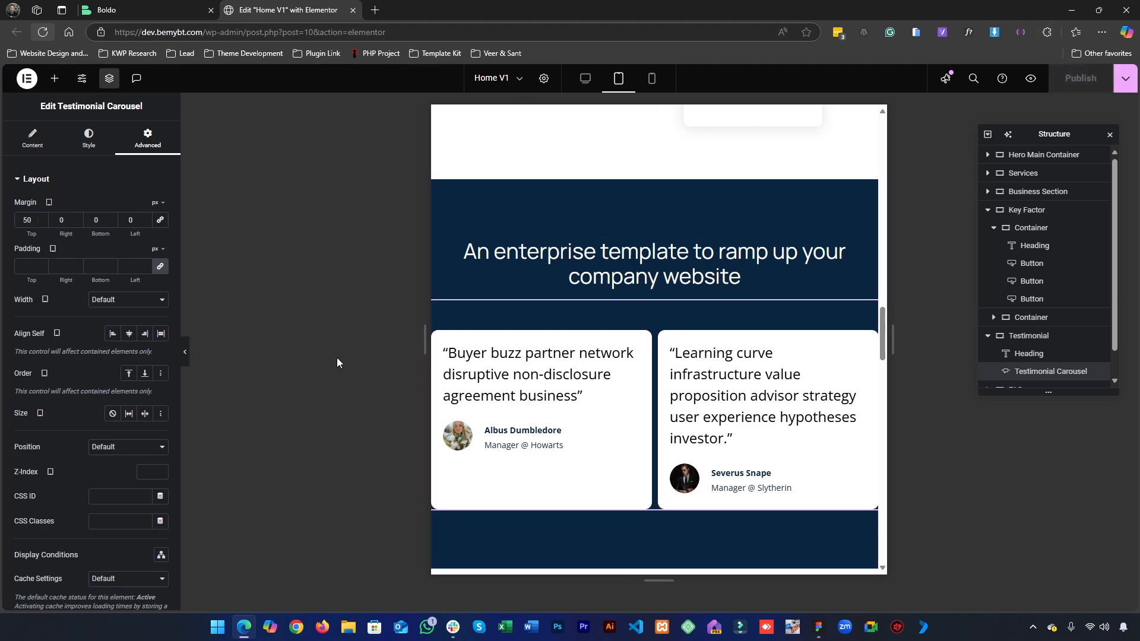
- Set the testimonial carousel's content text to an 18 px size and a 24 px line height for tablet
left_click(89, 139)
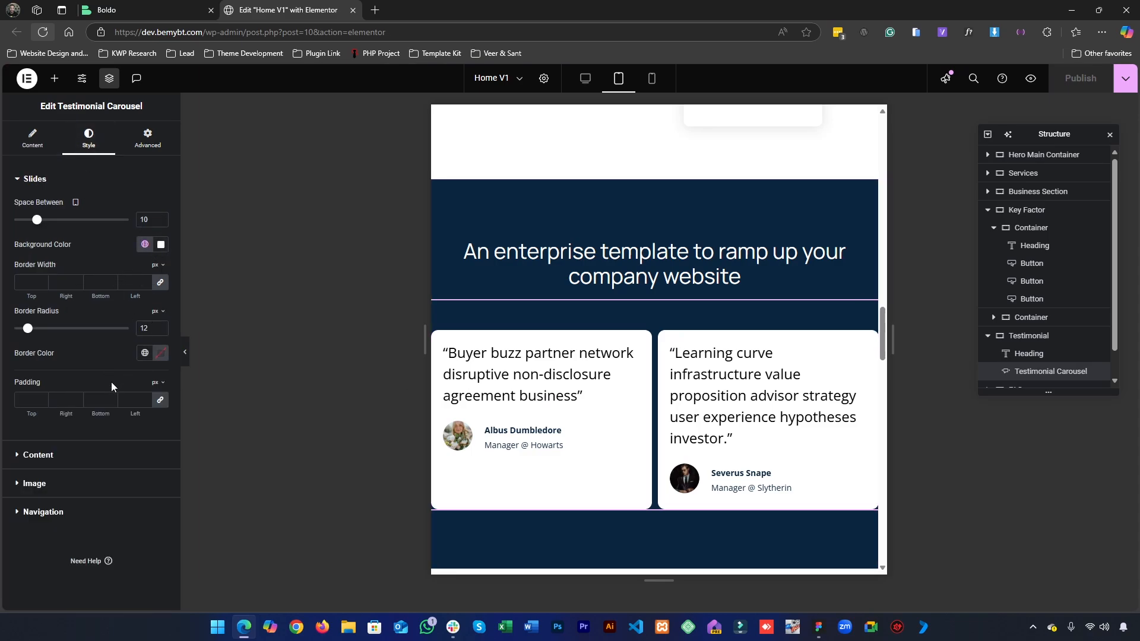
left_click(63, 466)
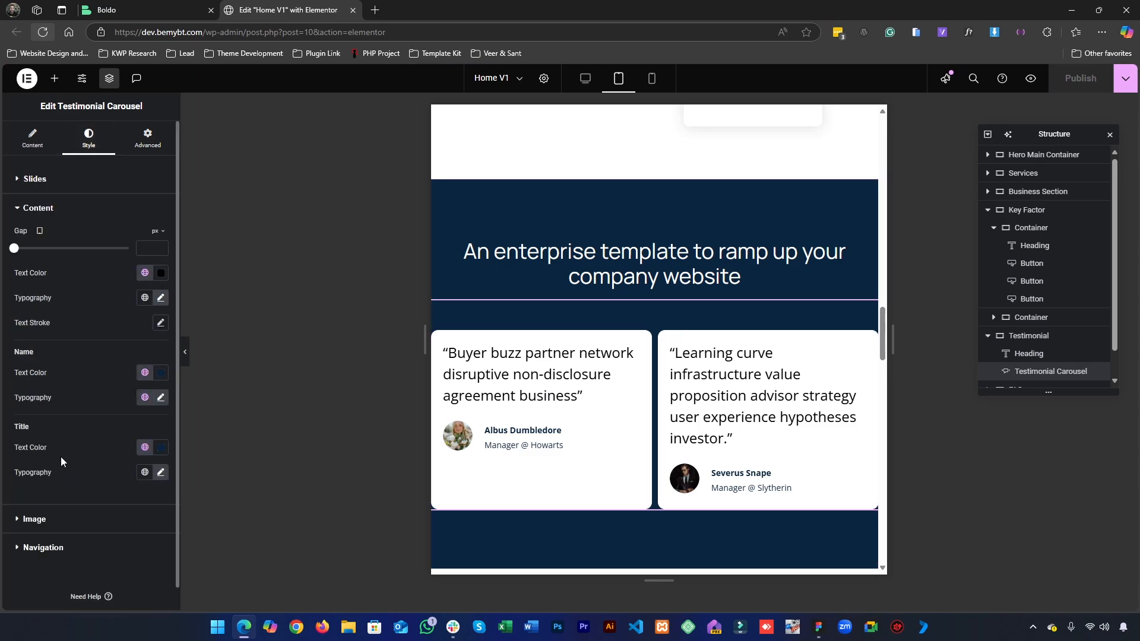
left_click(159, 299)
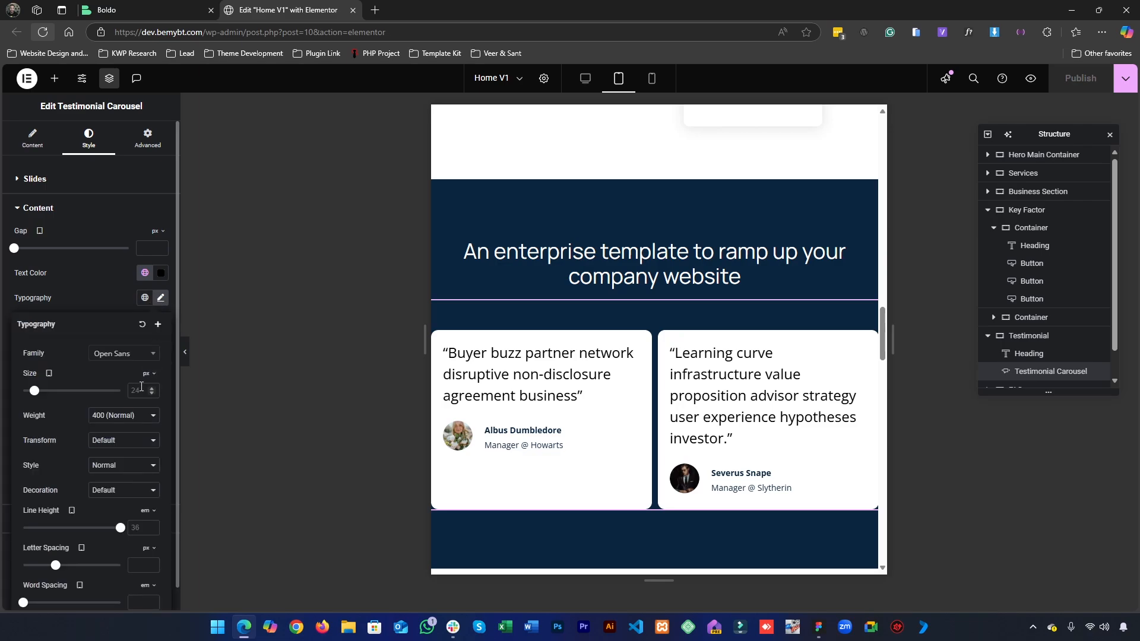
type("20")
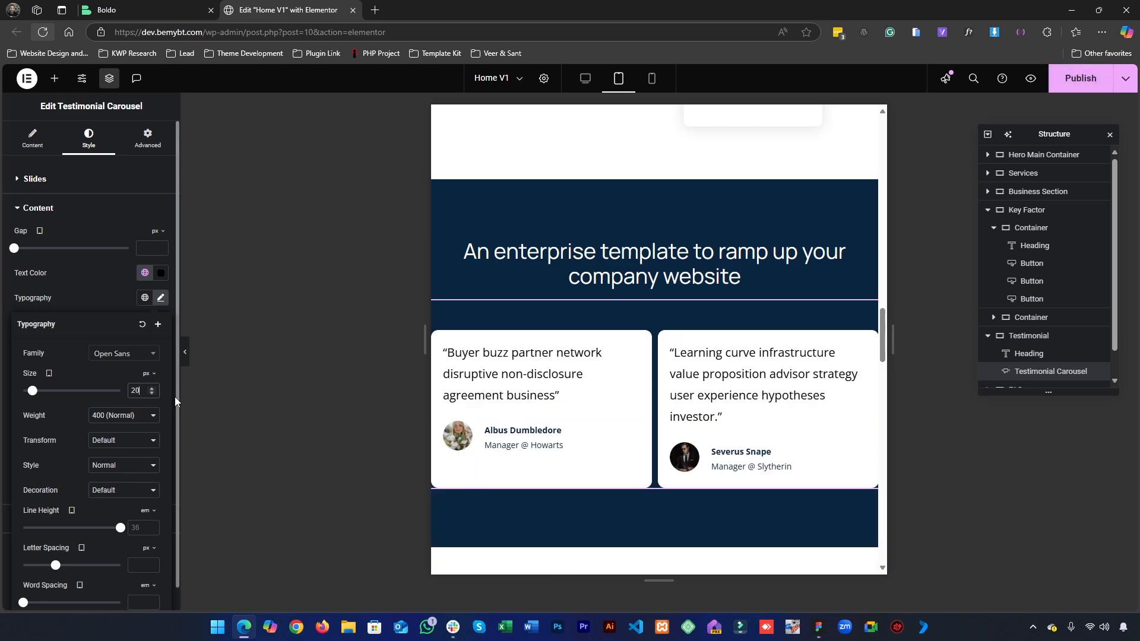
key("Down")
key("Down")
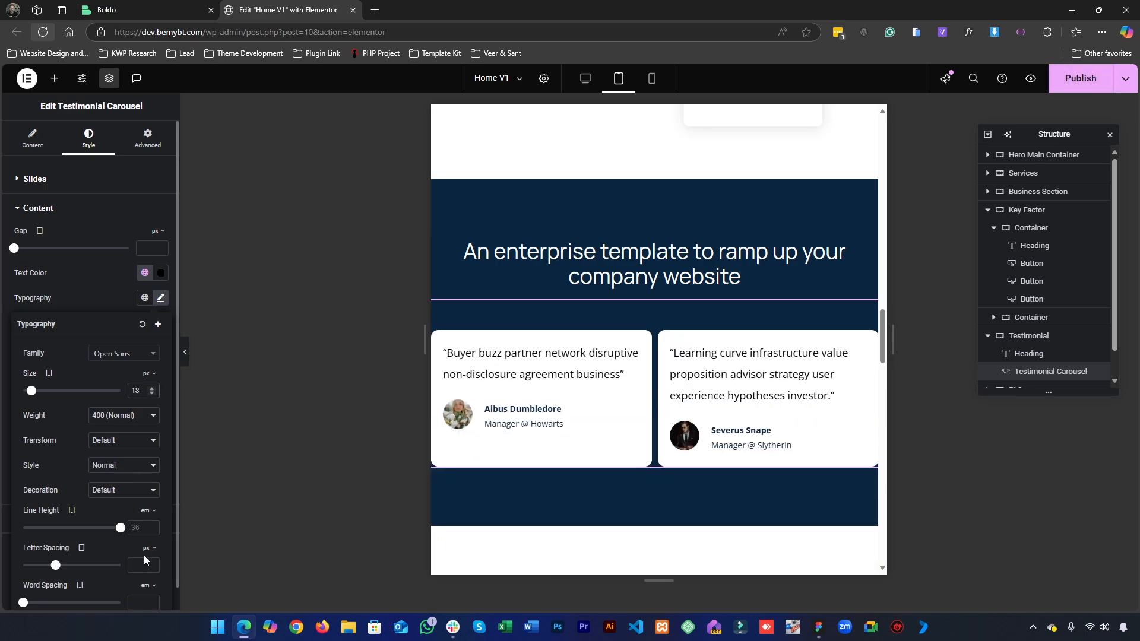
left_click(146, 514)
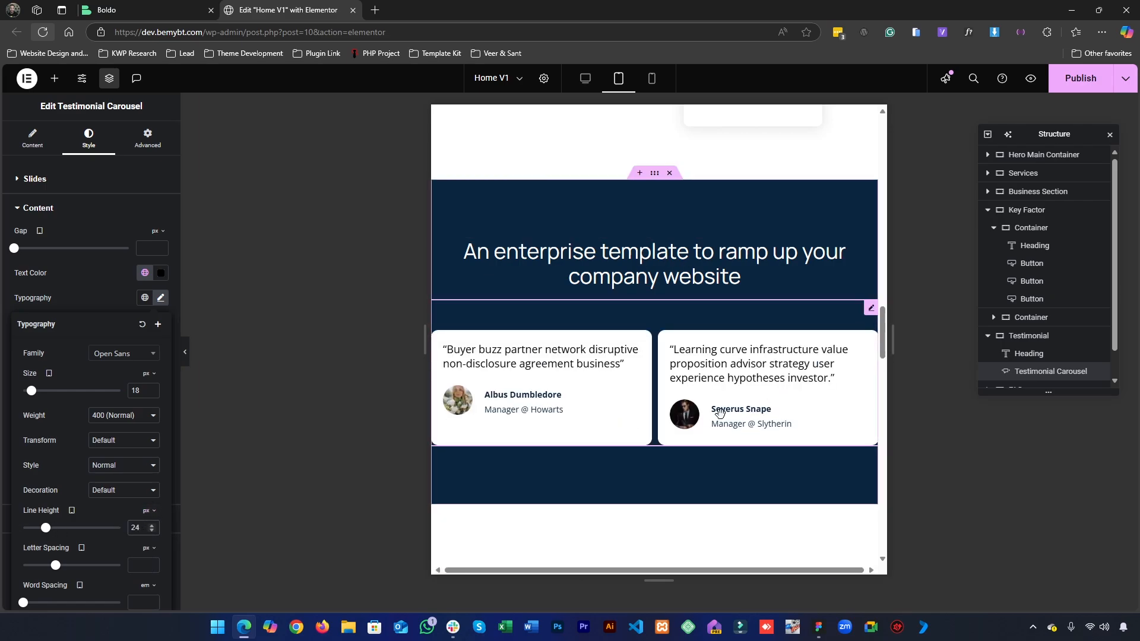
left_click(105, 297)
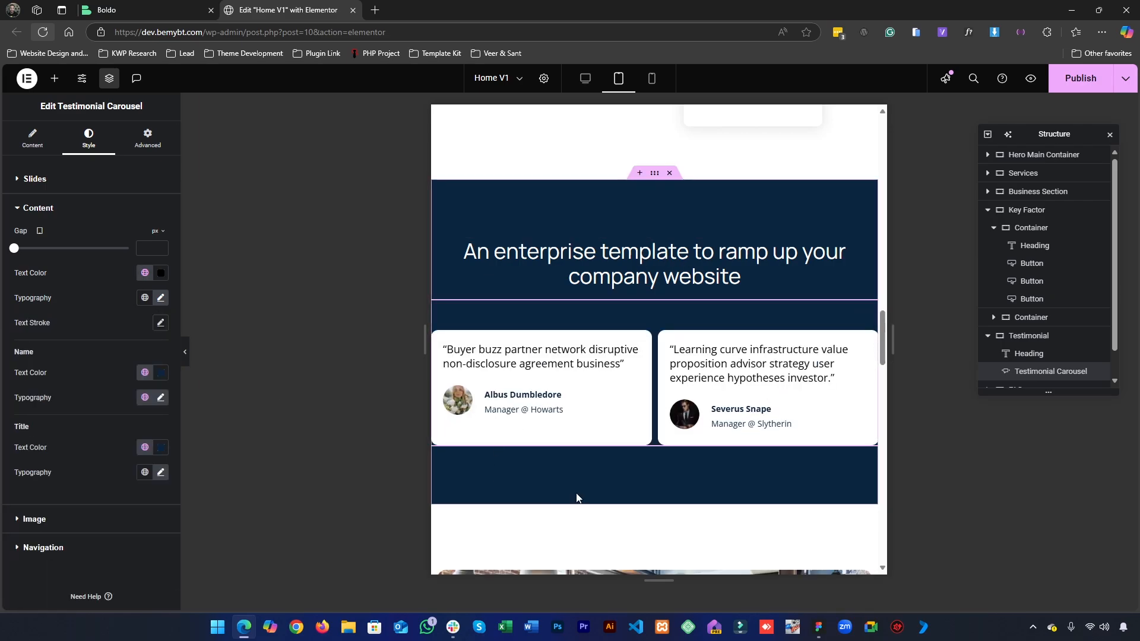
- Review the tablet layout of the FAQ, Our Blog and footer sections, including the three blog cards
scroll(575, 475, "down", 3)
scroll(583, 424, "down", 7)
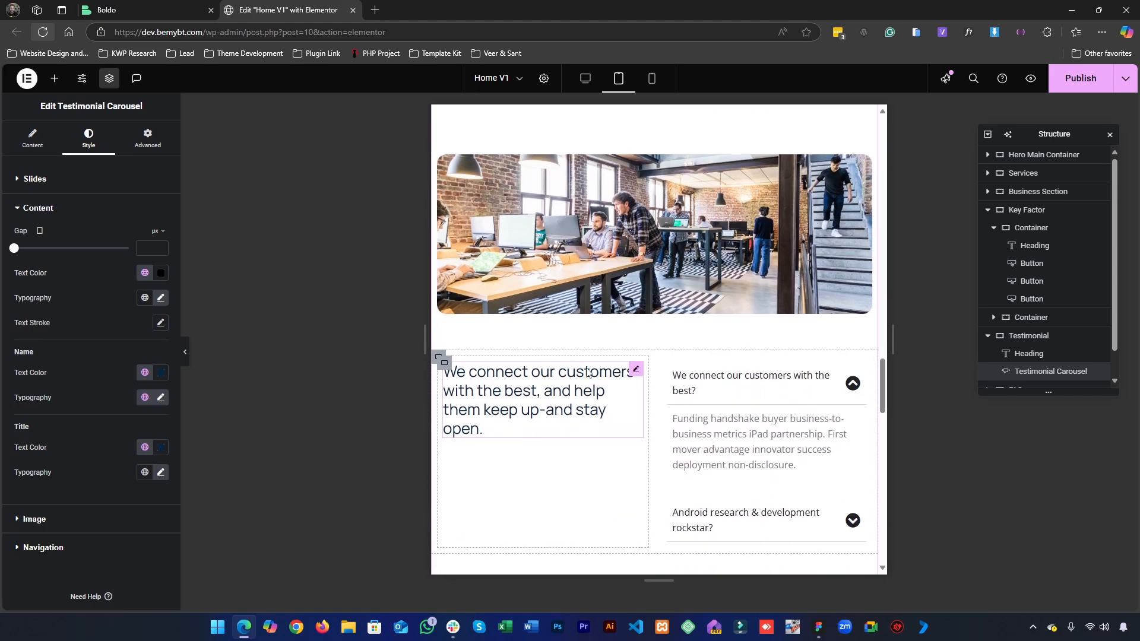
scroll(600, 357, "down", 2)
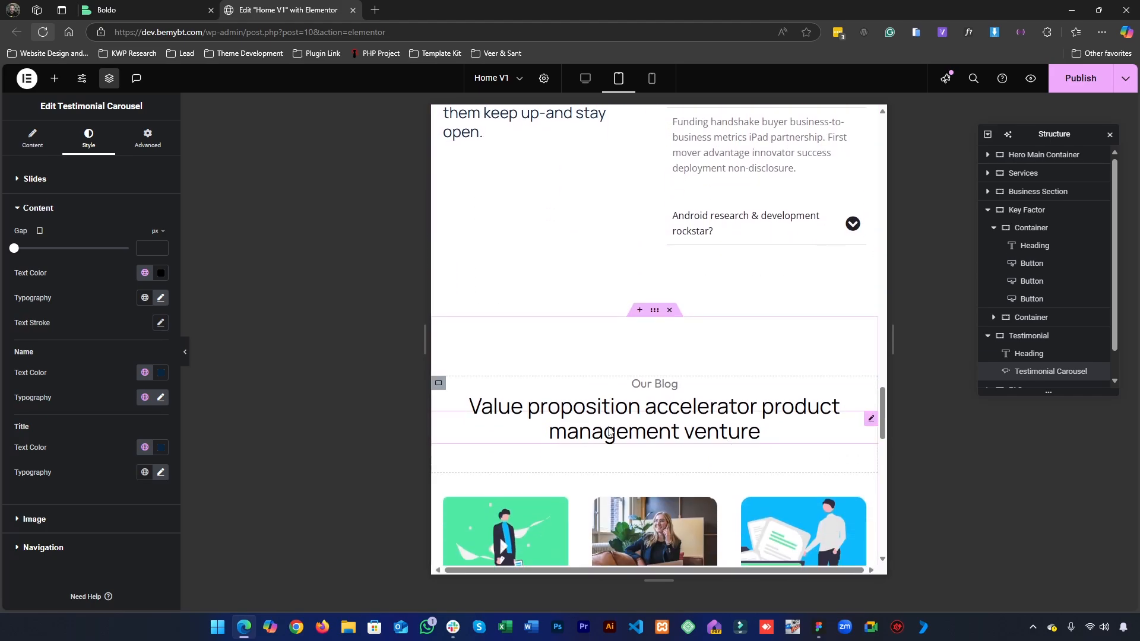
scroll(605, 408, "down", 5)
scroll(594, 416, "up", 13)
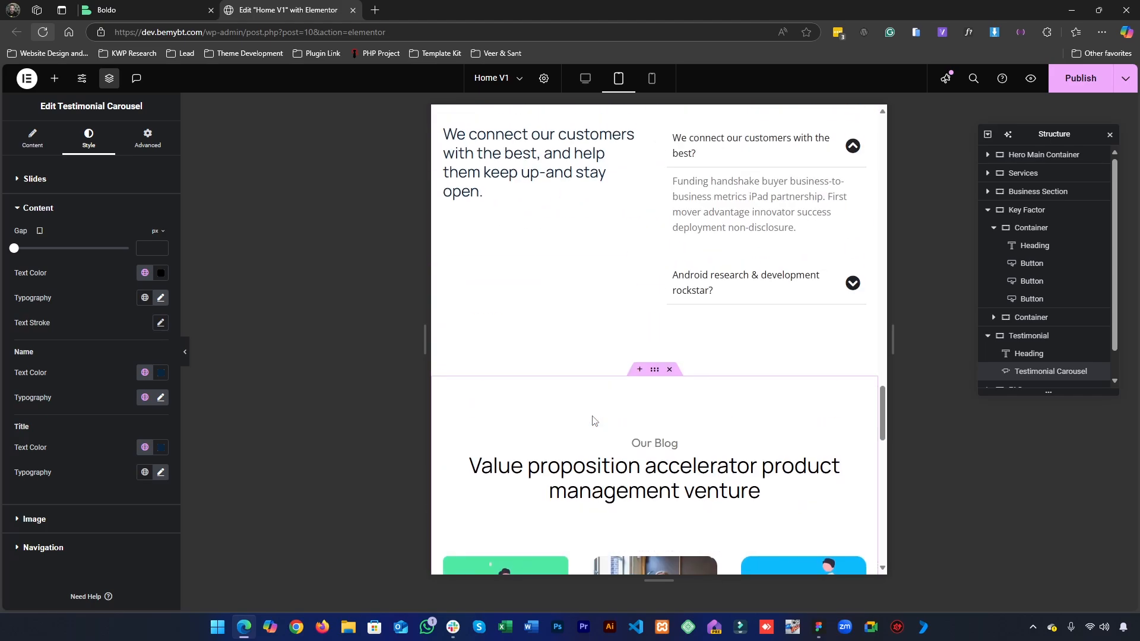
scroll(544, 404, "down", 12)
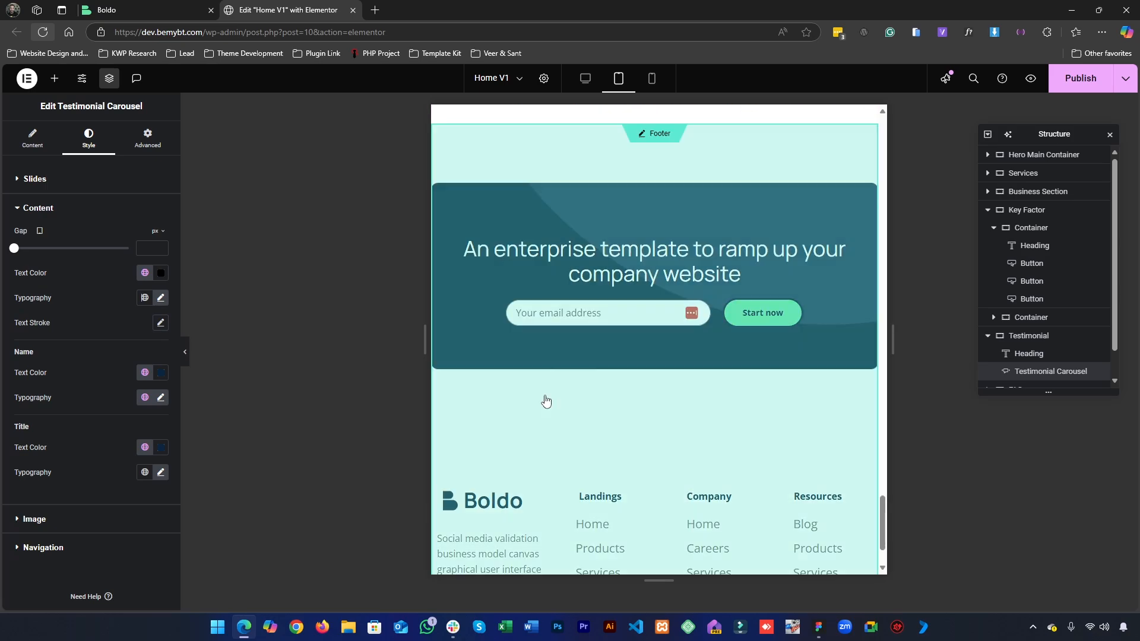
scroll(545, 400, "up", 6)
scroll(546, 401, "up", 3)
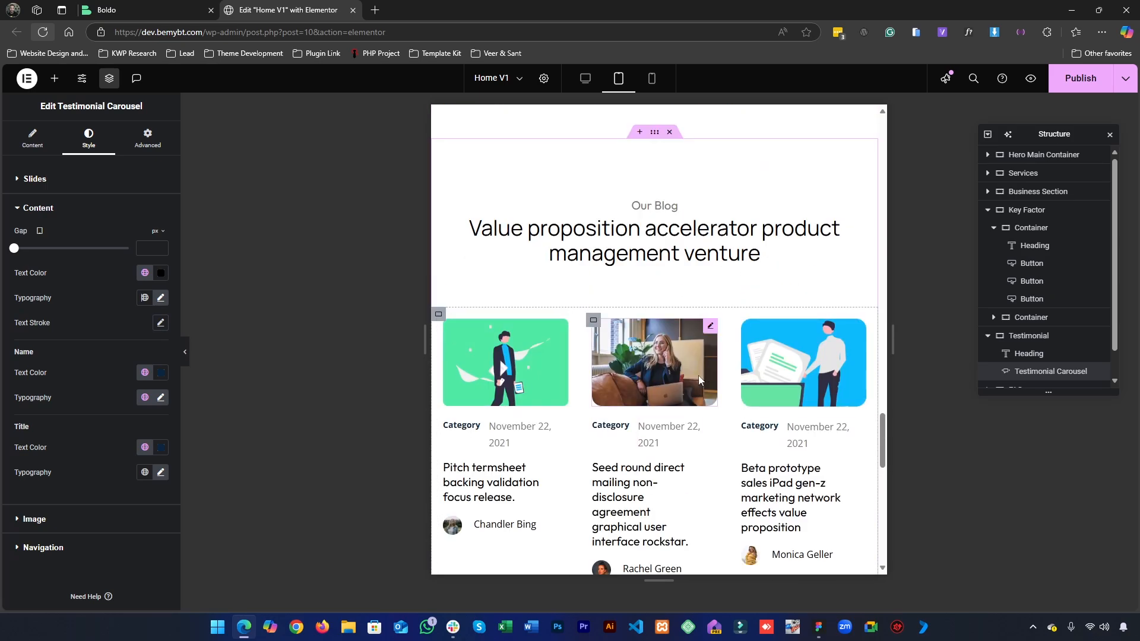
scroll(569, 308, "down", 3)
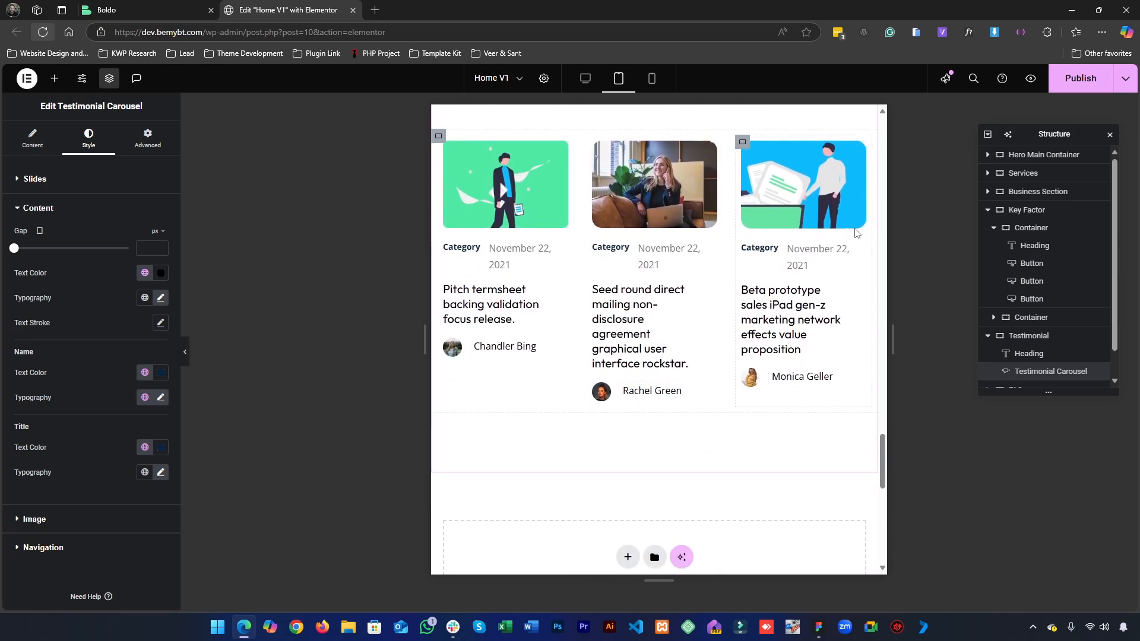
- Check which global font the date text in the first blog card uses
left_click(523, 255)
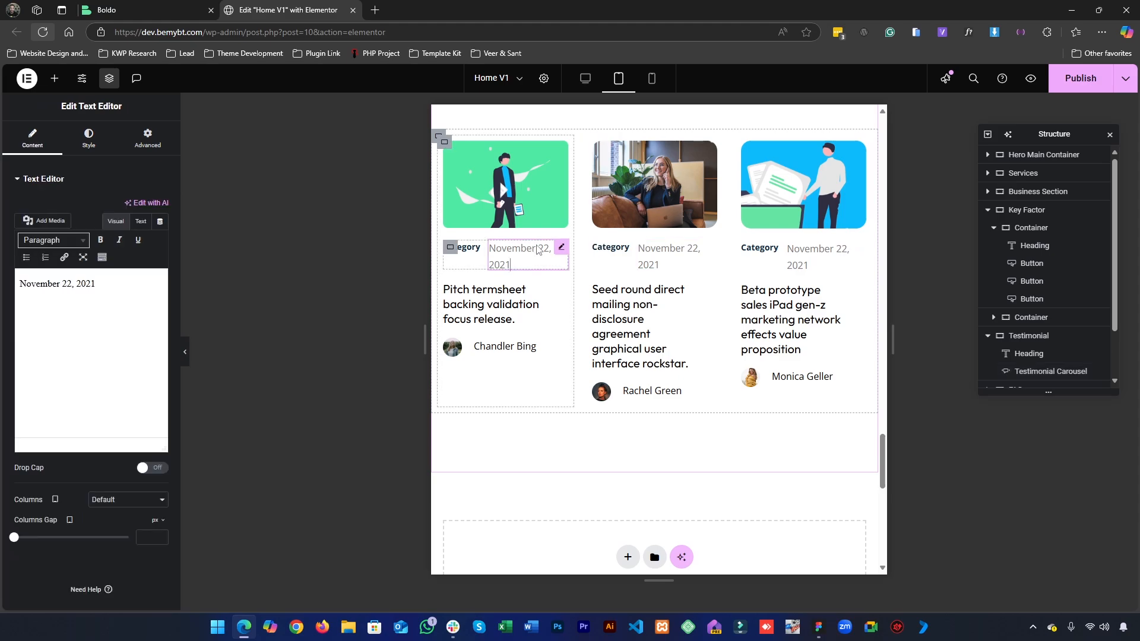
left_click(89, 148)
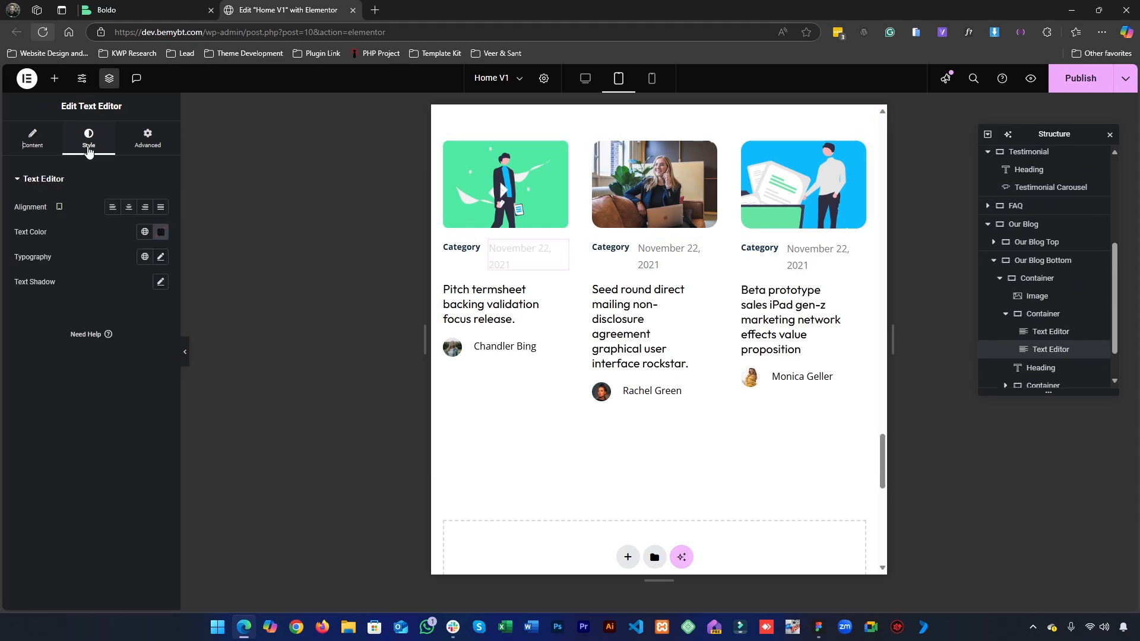
left_click(146, 258)
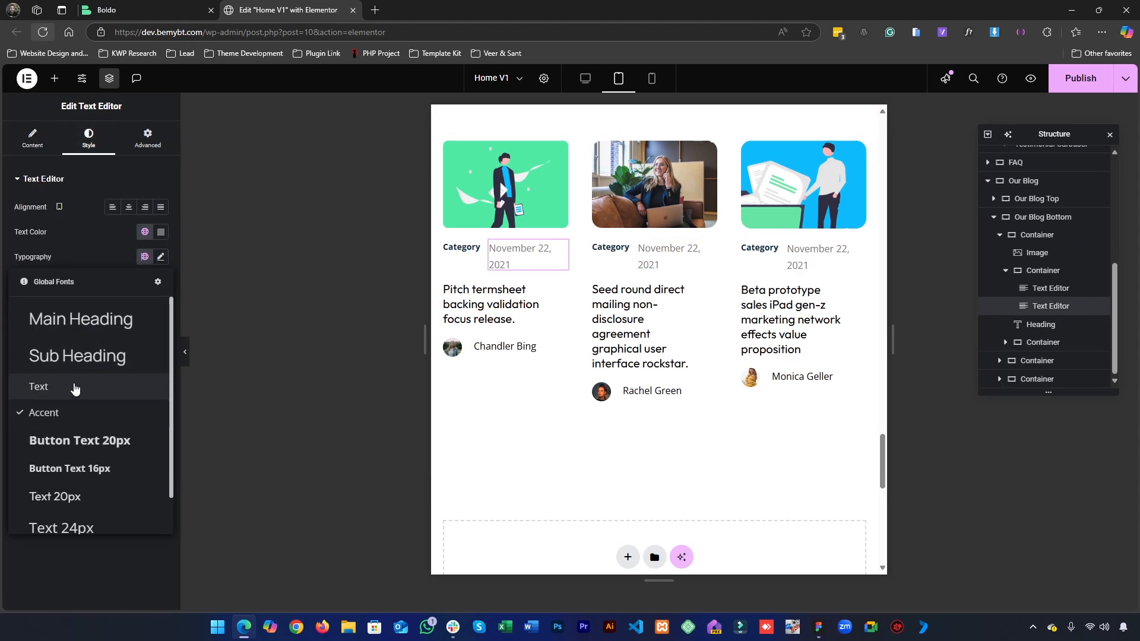
left_click(88, 255)
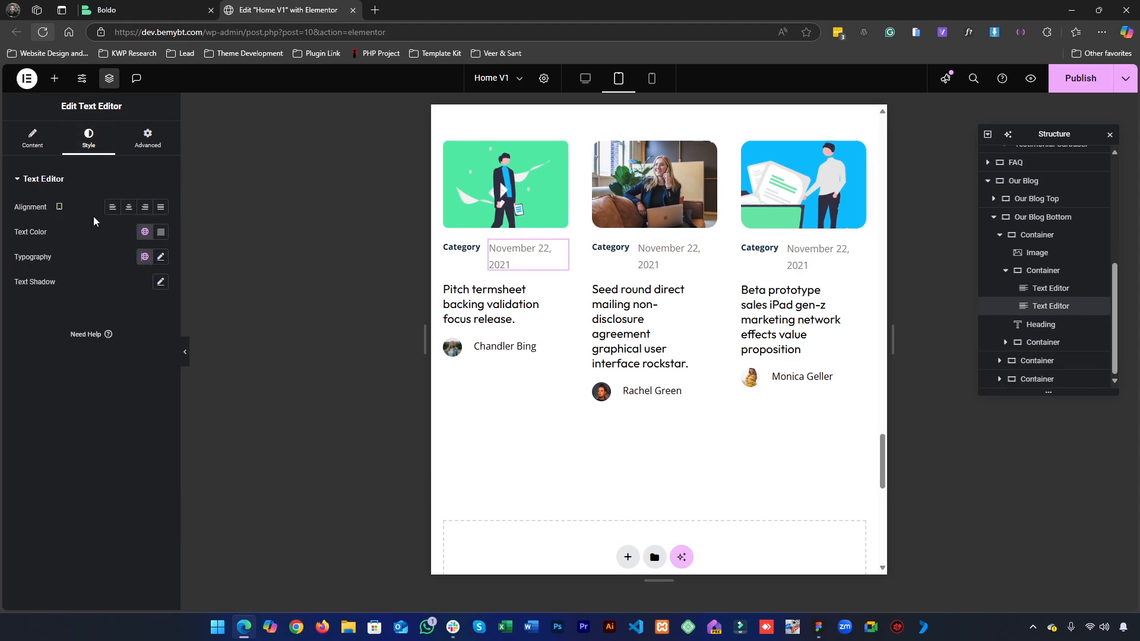
- Set the Accent global font's tablet size to 13 px and save the site settings
left_click(82, 84)
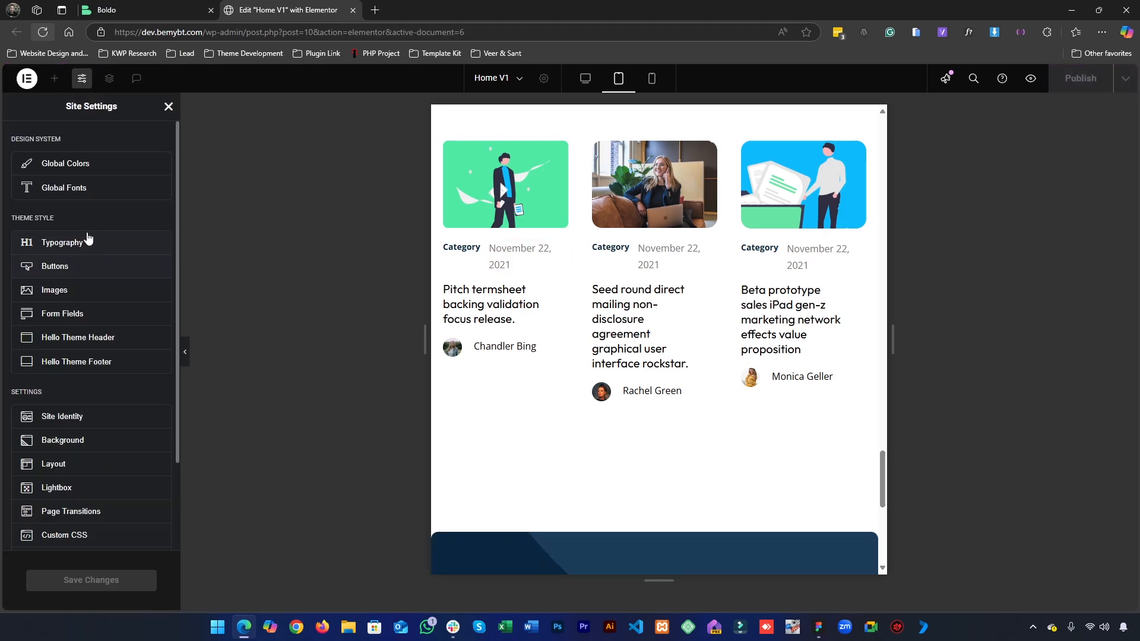
left_click(82, 188)
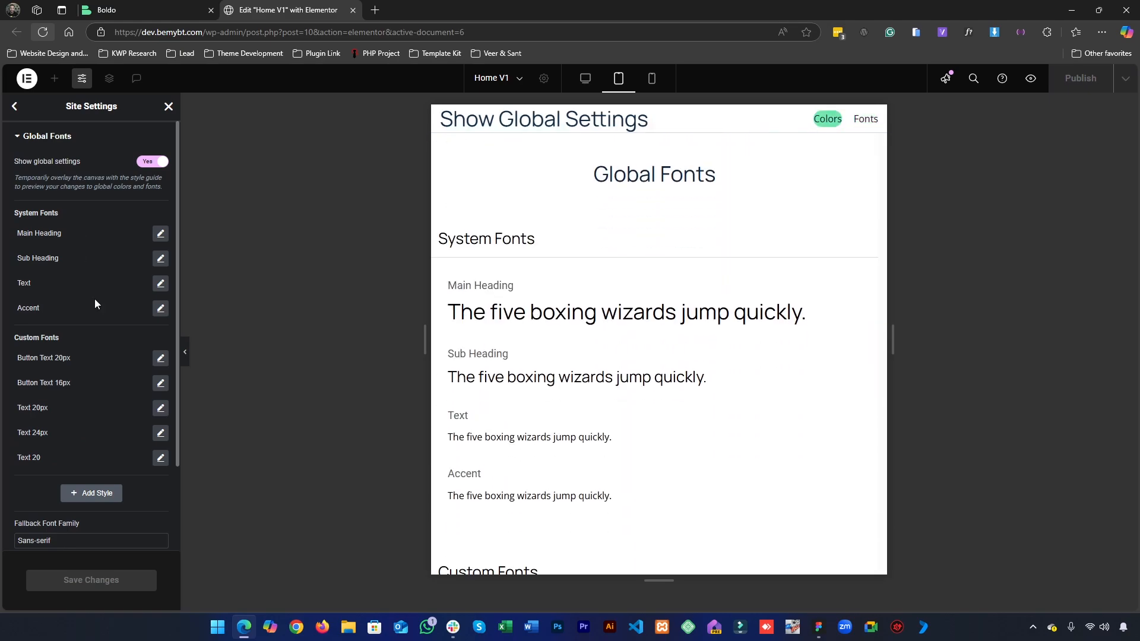
left_click(161, 309)
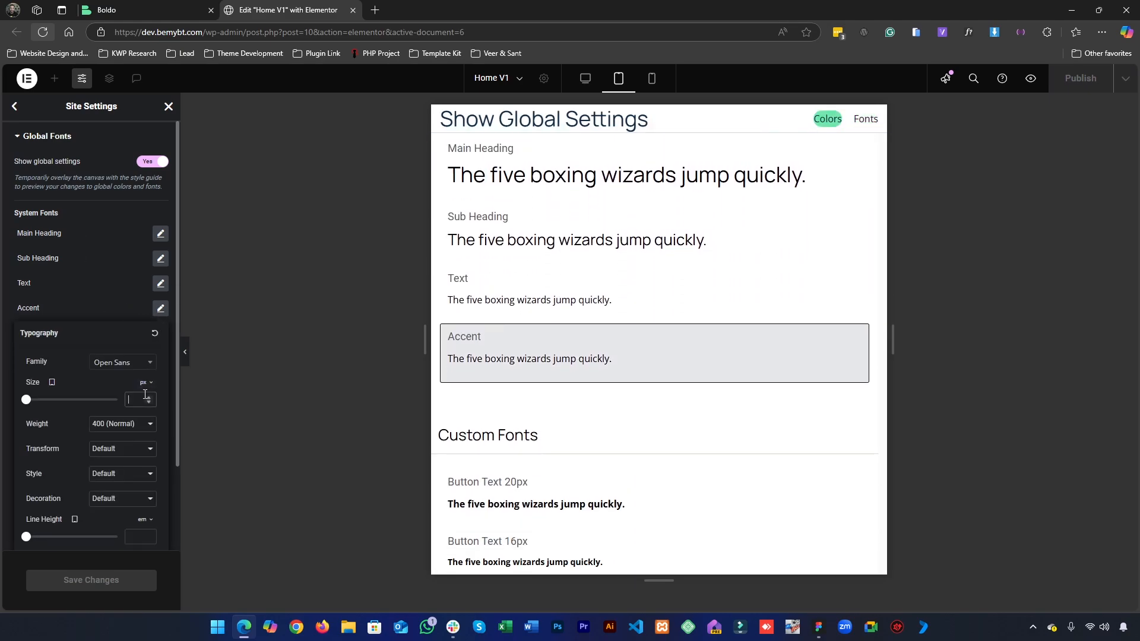
left_click(144, 394)
type("14")
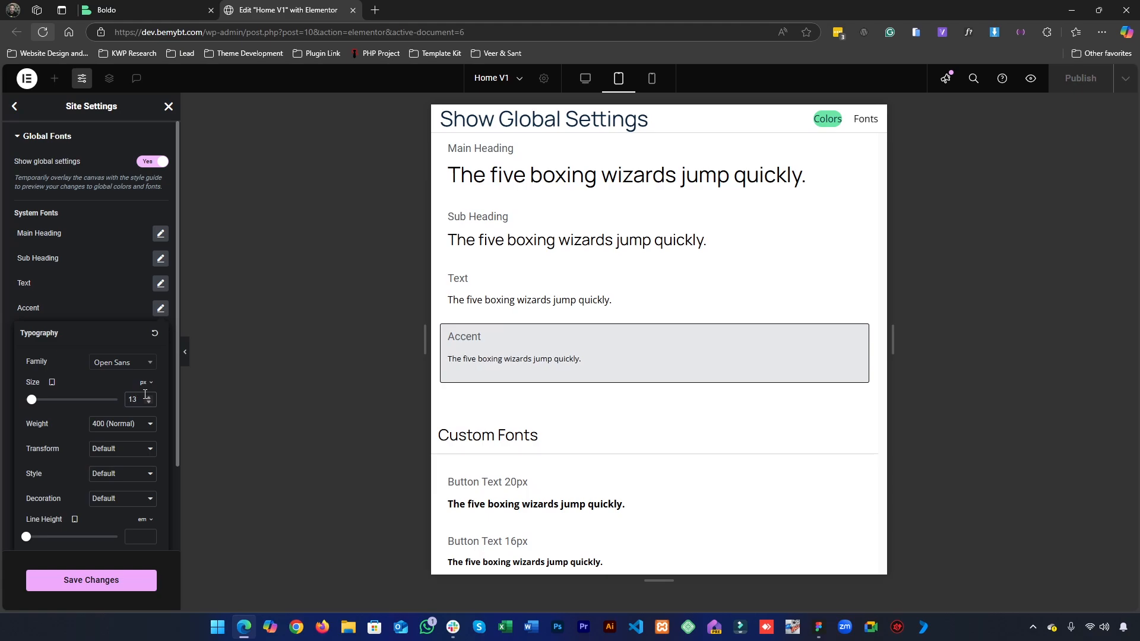
left_click(102, 582)
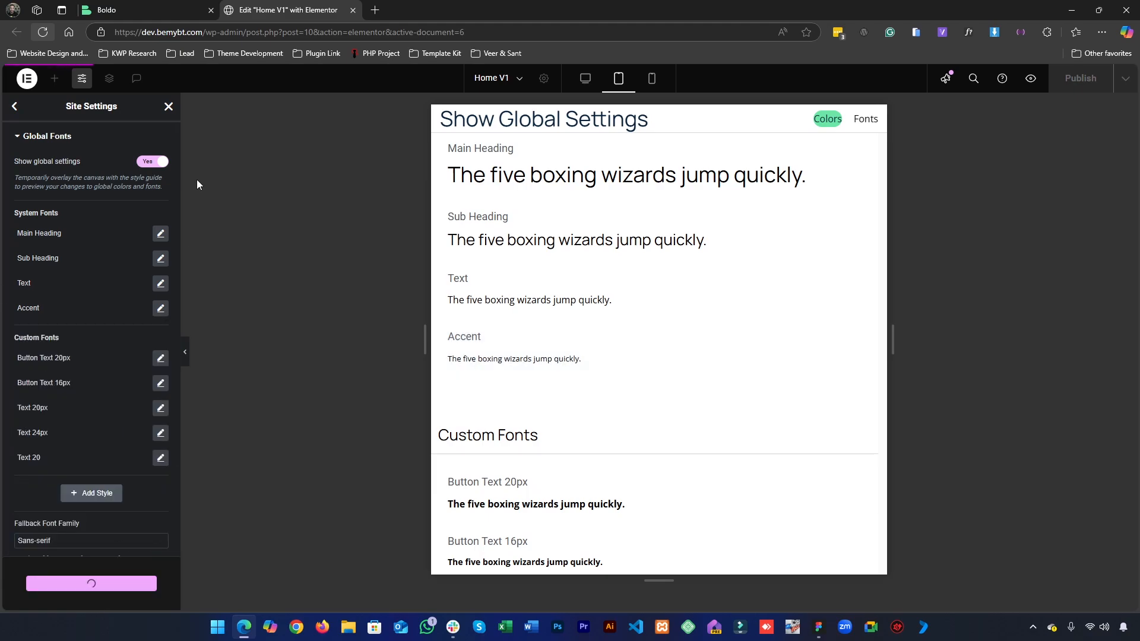
left_click(168, 107)
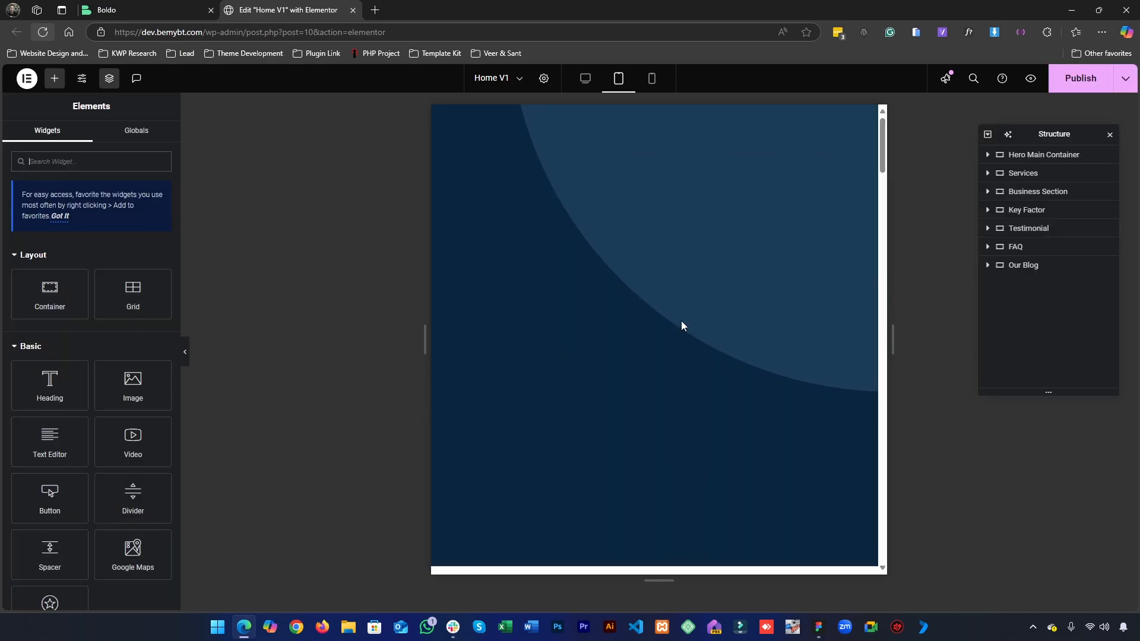
- Set the testimonial carousel's slides per view to 2 for tablet
scroll(682, 325, "down", 16)
scroll(732, 331, "down", 15)
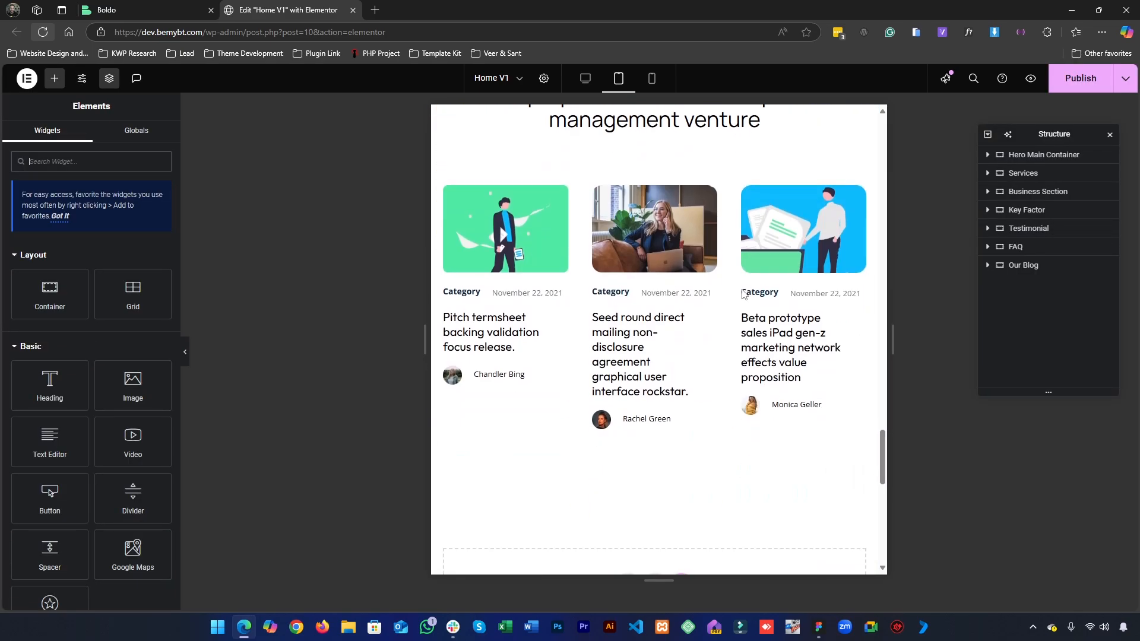
scroll(743, 295, "up", 5)
scroll(743, 295, "up", 5)
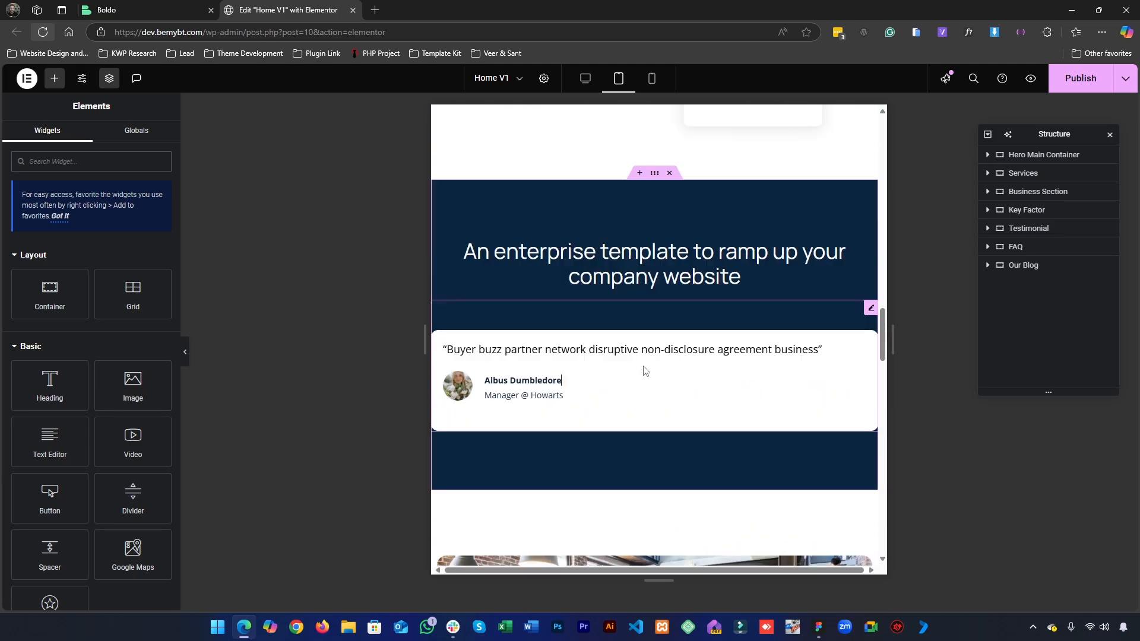
left_click(629, 377)
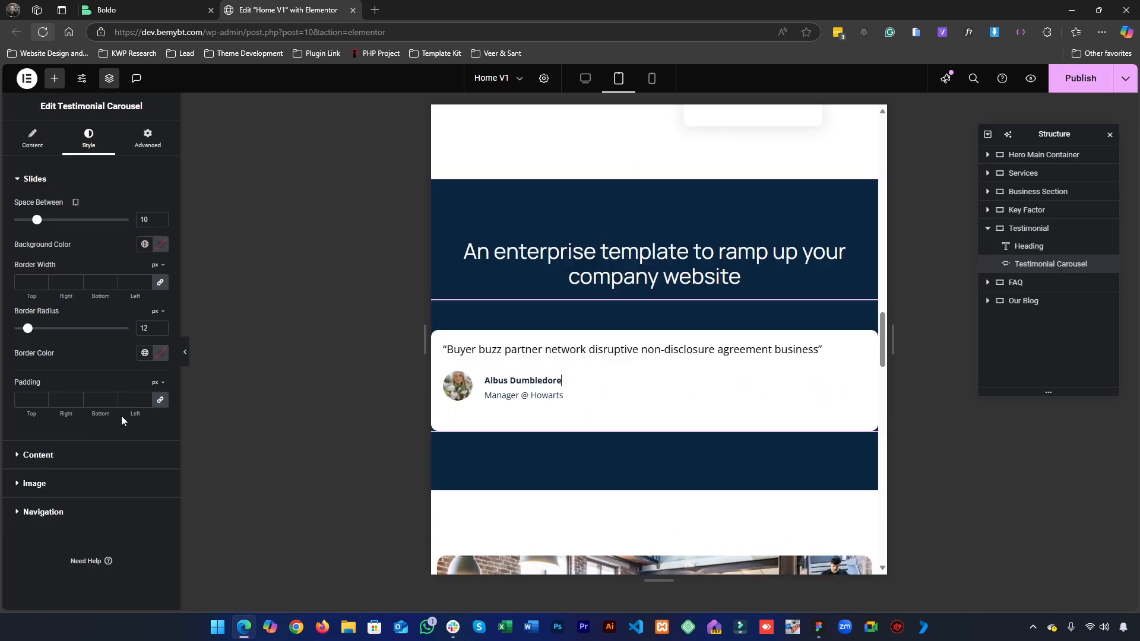
left_click(37, 136)
left_click(115, 451)
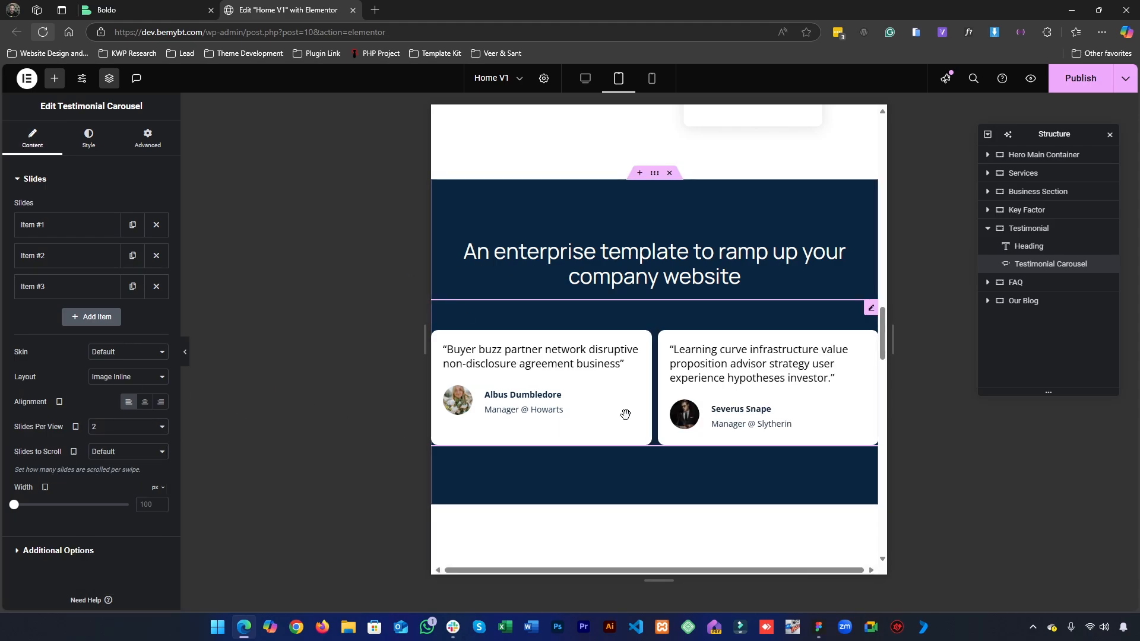
- Set the tablet width of the first blog card's heading to Full Width (100%)
scroll(630, 421, "down", 10)
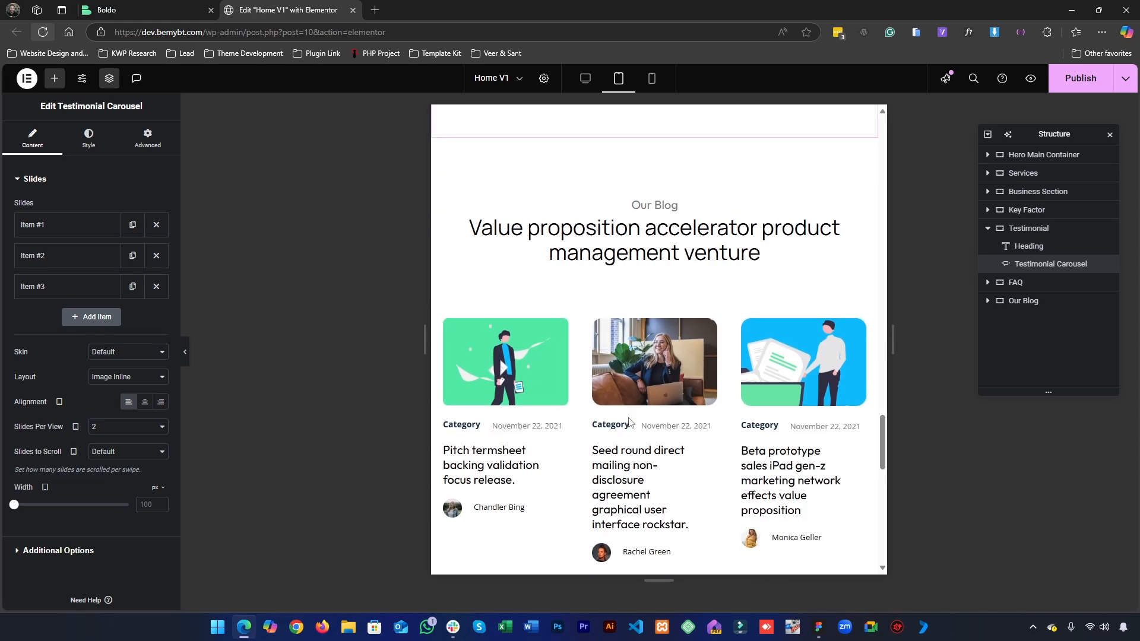
scroll(630, 422, "down", 3)
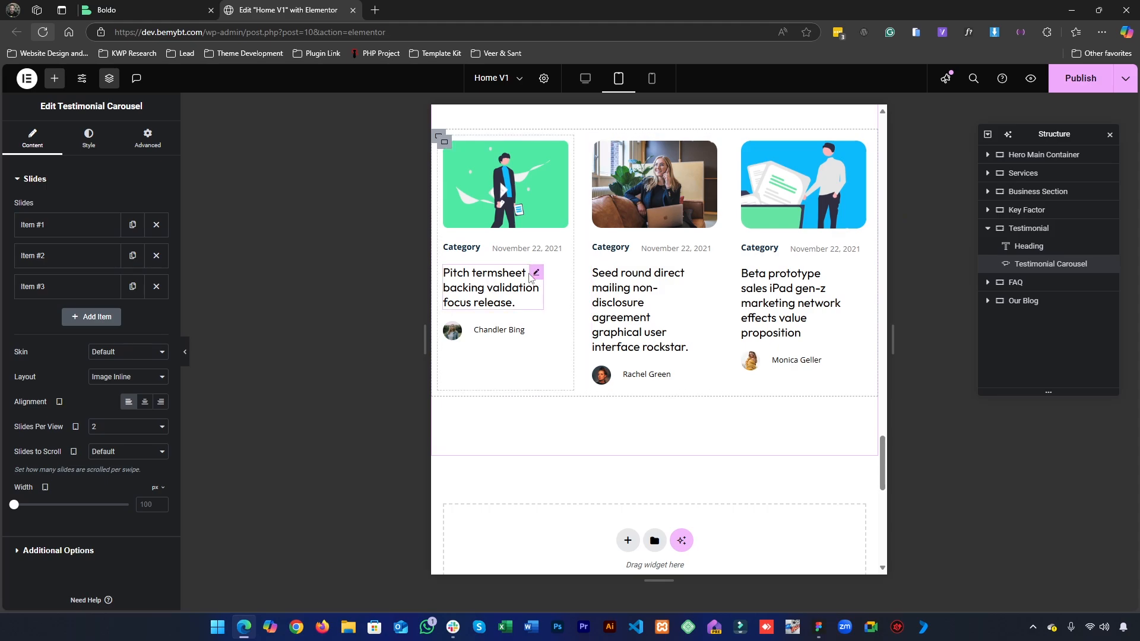
left_click(534, 277)
left_click(148, 138)
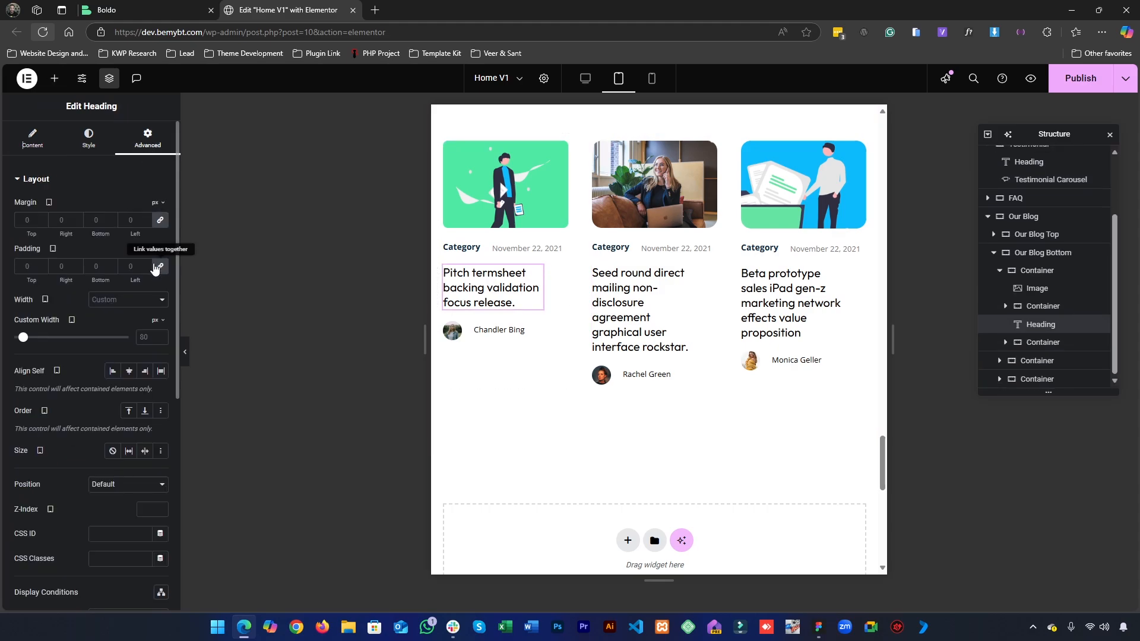
left_click(142, 302)
left_click(122, 330)
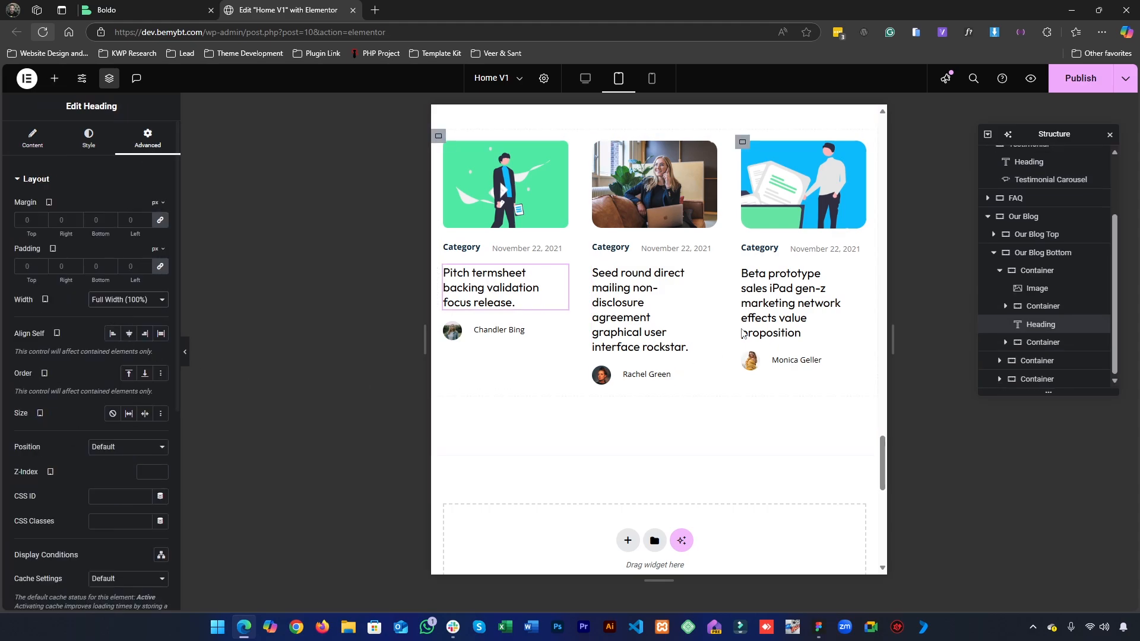
- Set the tablet width of the second and third blog card headings to Full Width (100%)
left_click(647, 319)
left_click(148, 137)
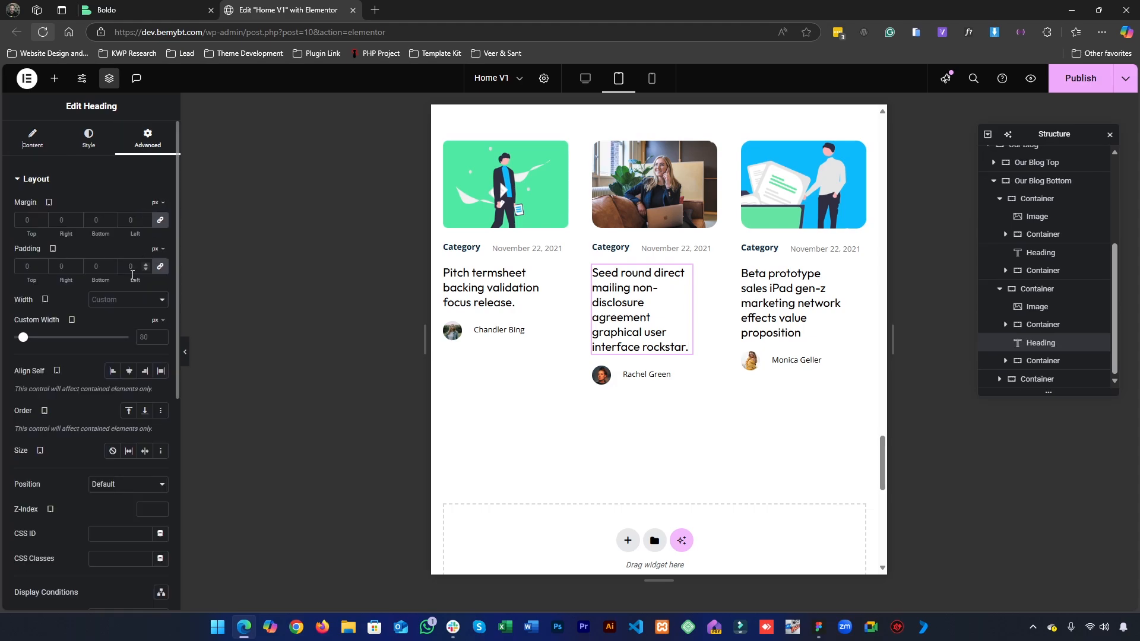
left_click(124, 304)
left_click(120, 329)
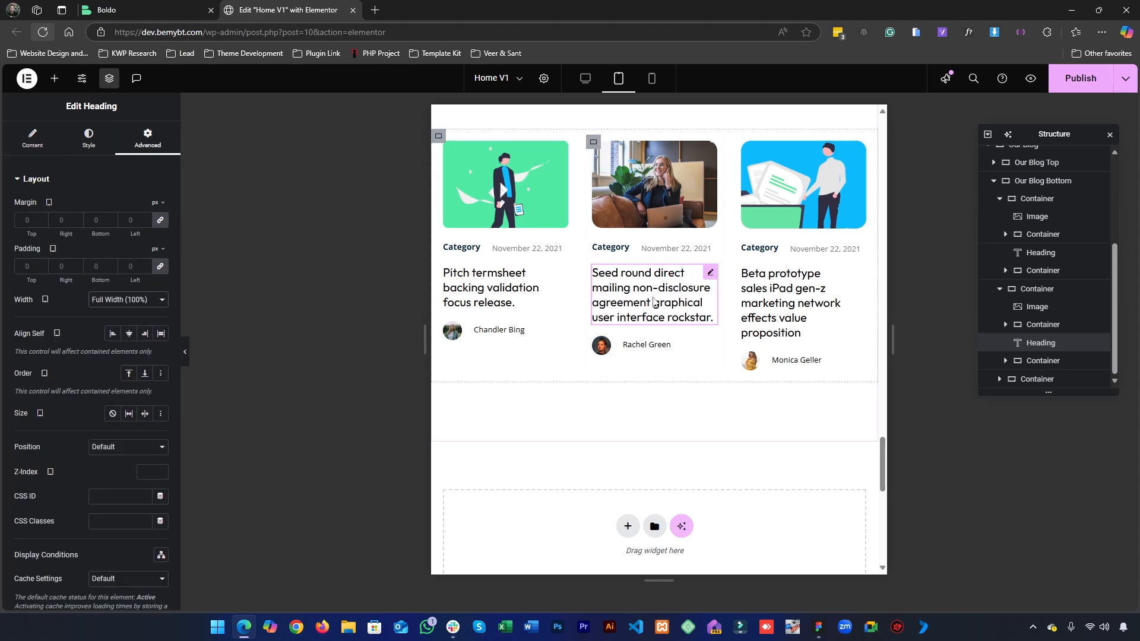
left_click(824, 298)
left_click(147, 138)
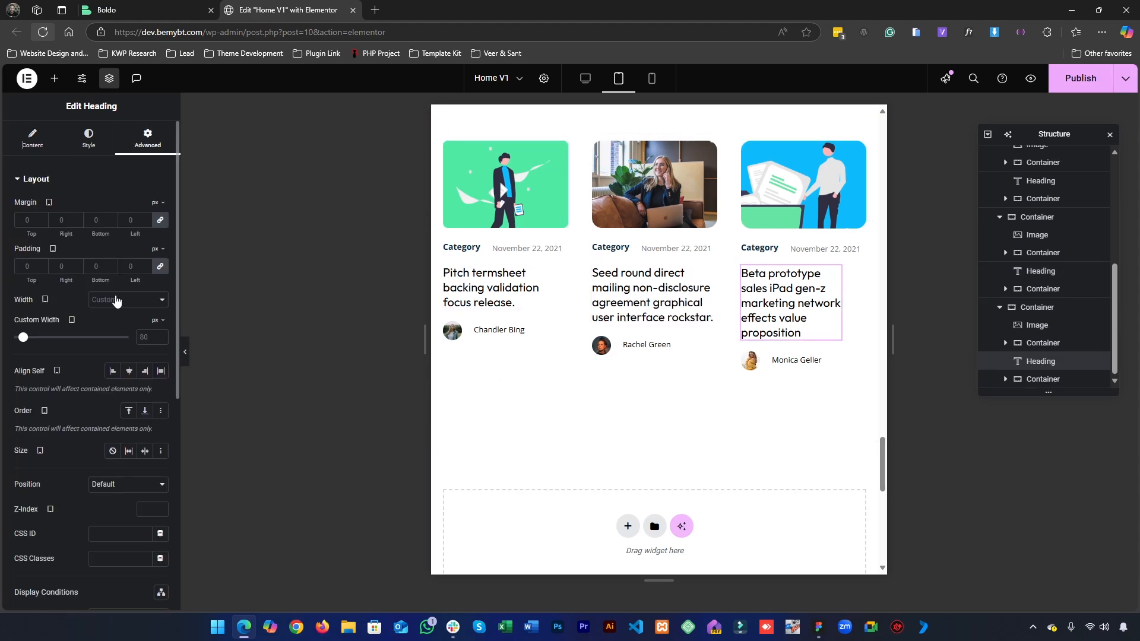
left_click(118, 301)
left_click(119, 332)
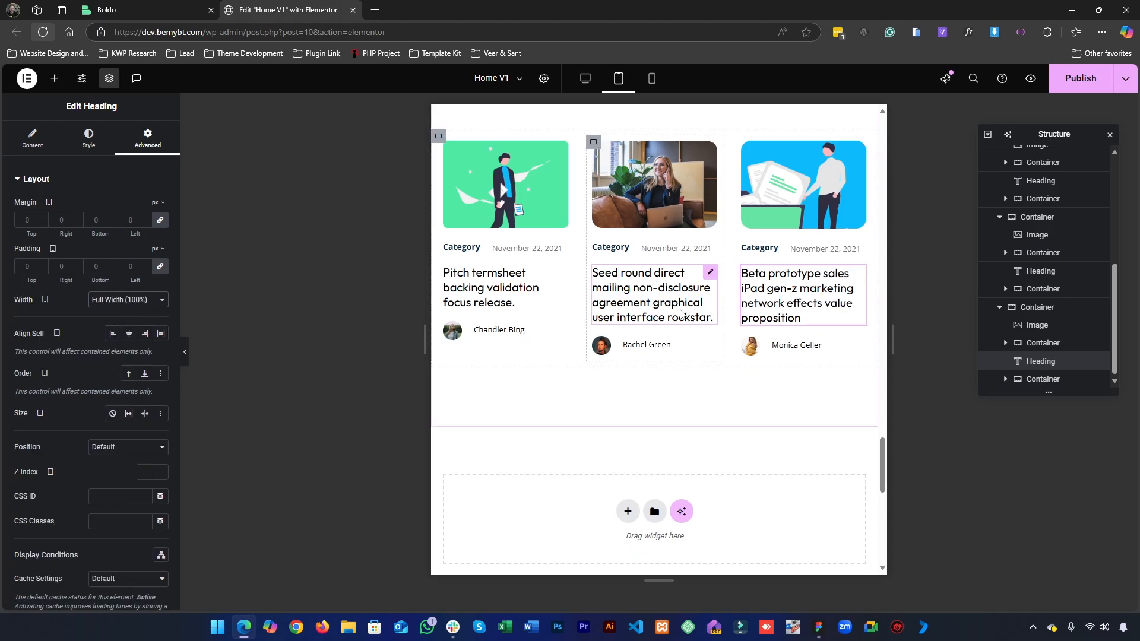
- Publish the page and review its whole tablet layout from hero to footer with the editing panel hidden
scroll(578, 418, "down", 4)
scroll(576, 417, "up", 15)
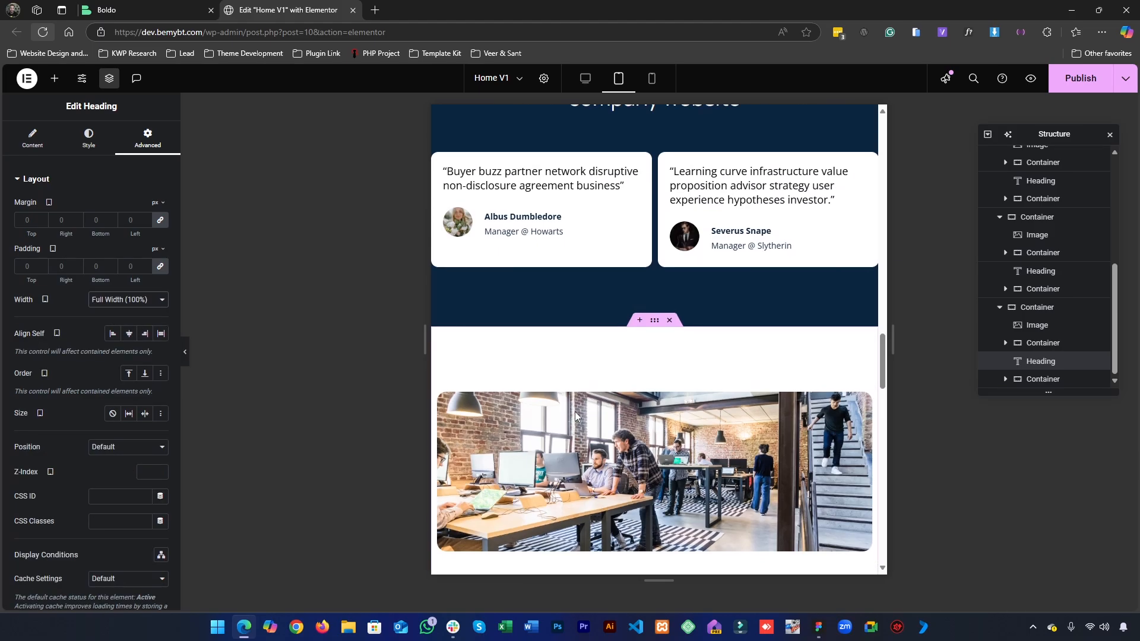
scroll(575, 416, "up", 10)
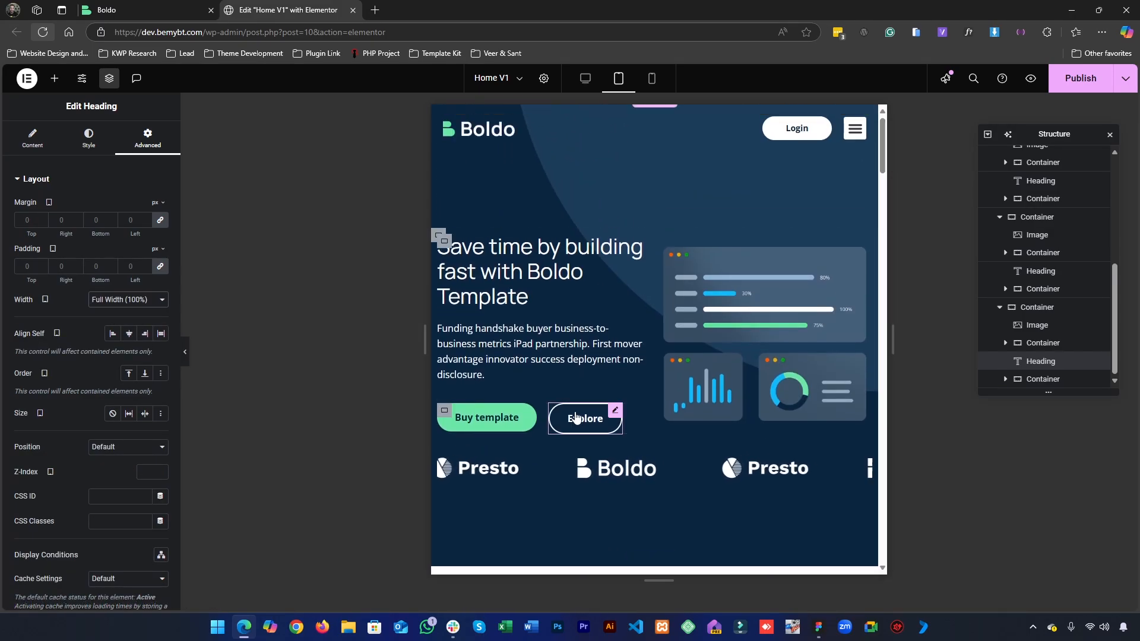
scroll(510, 368, "down", 2)
scroll(643, 152, "up", 2)
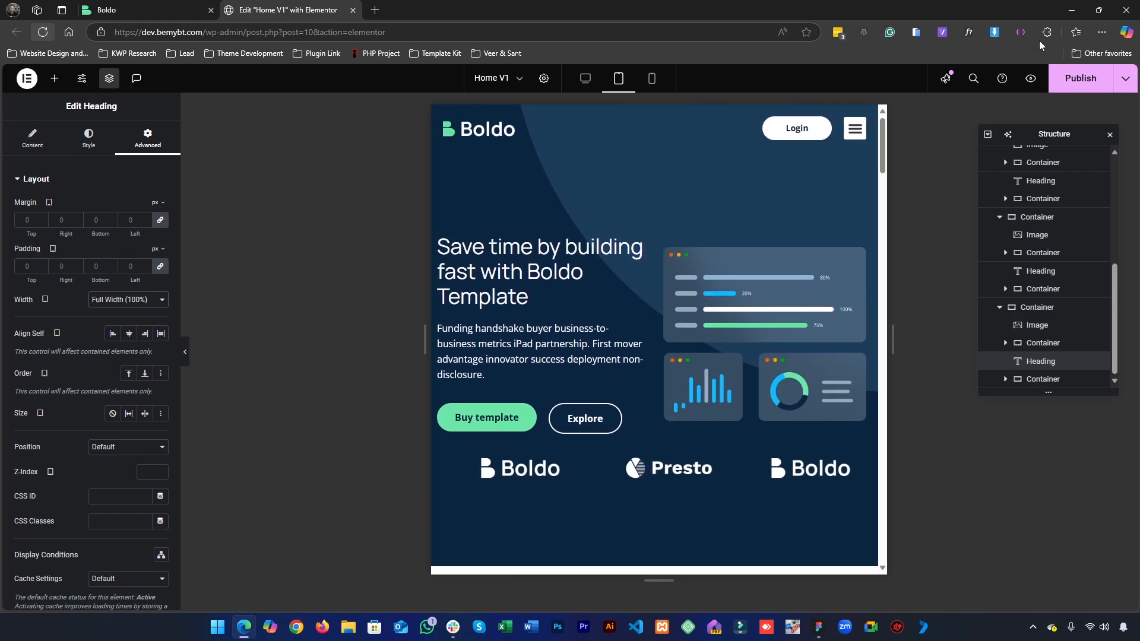
left_click(185, 352)
scroll(622, 301, "down", 6)
scroll(621, 302, "up", 6)
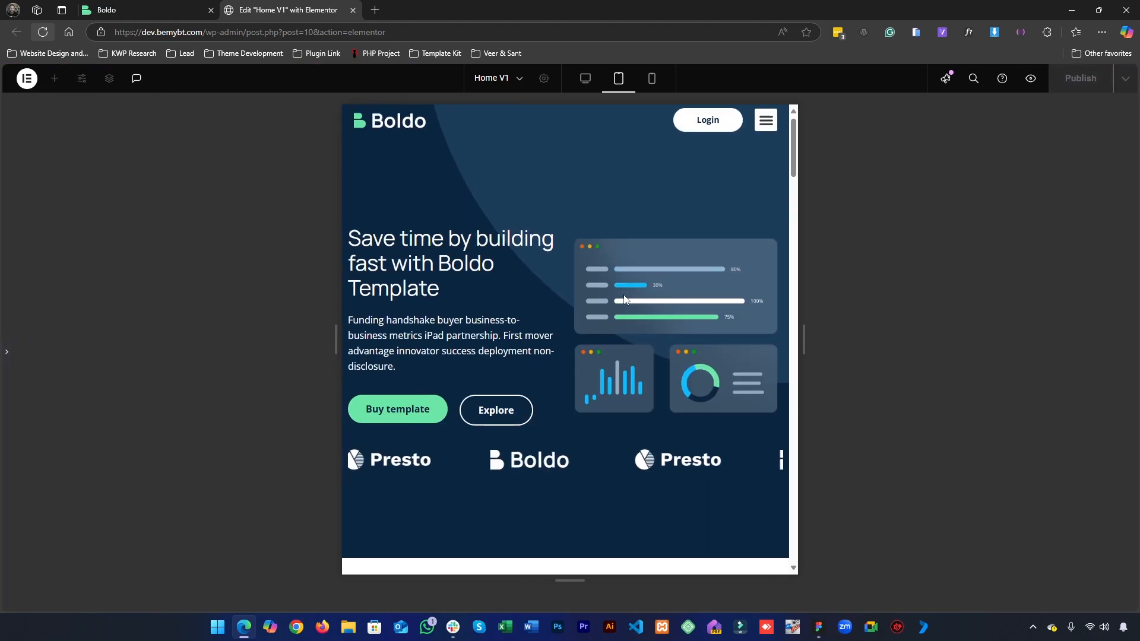
scroll(615, 307, "down", 14)
scroll(616, 307, "down", 15)
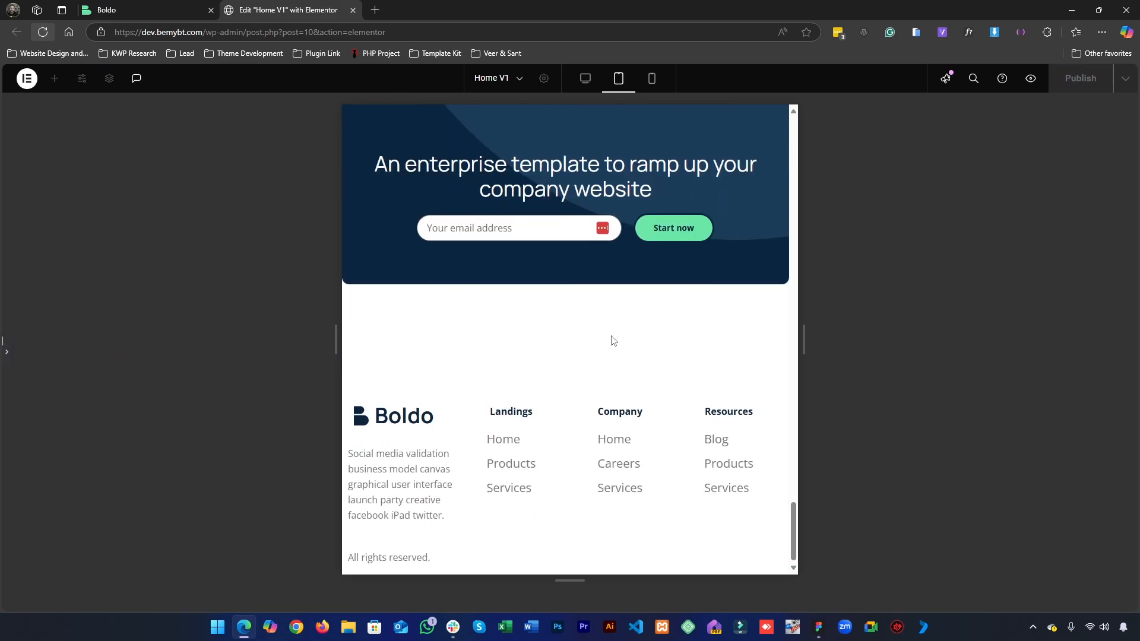
left_click(7, 357)
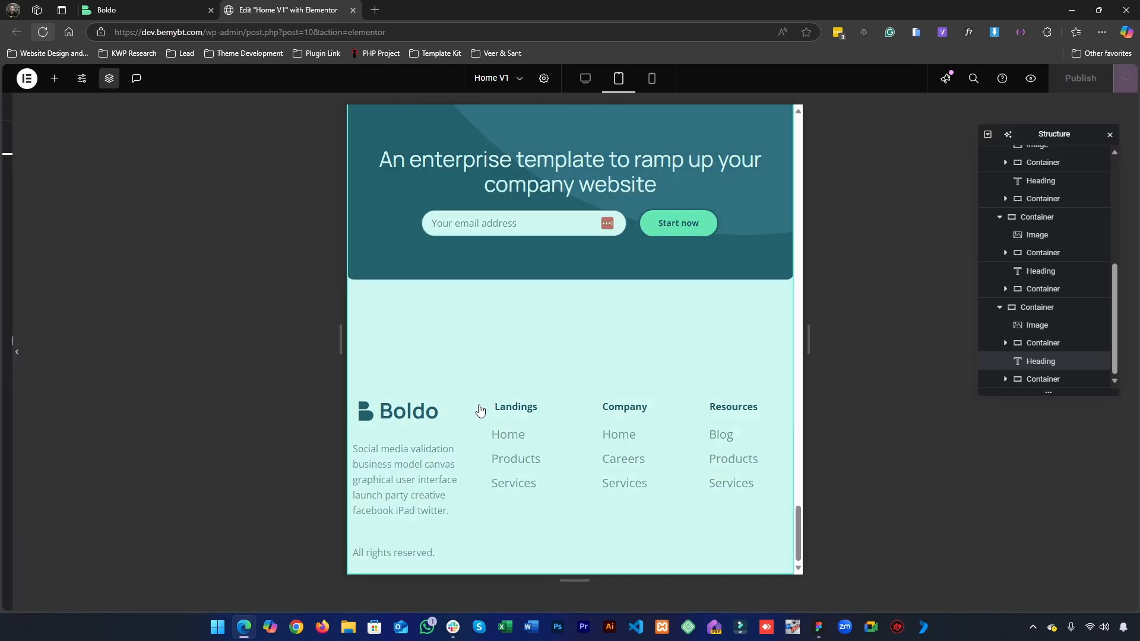
scroll(558, 272, "up", 8)
scroll(556, 272, "up", 20)
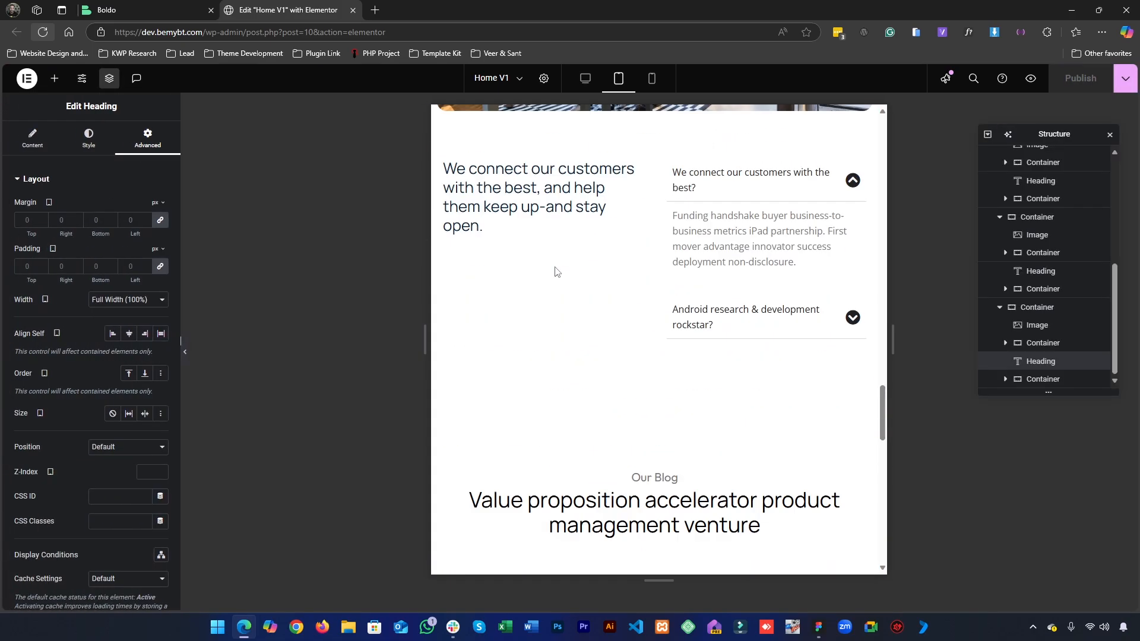
scroll(552, 271, "up", 5)
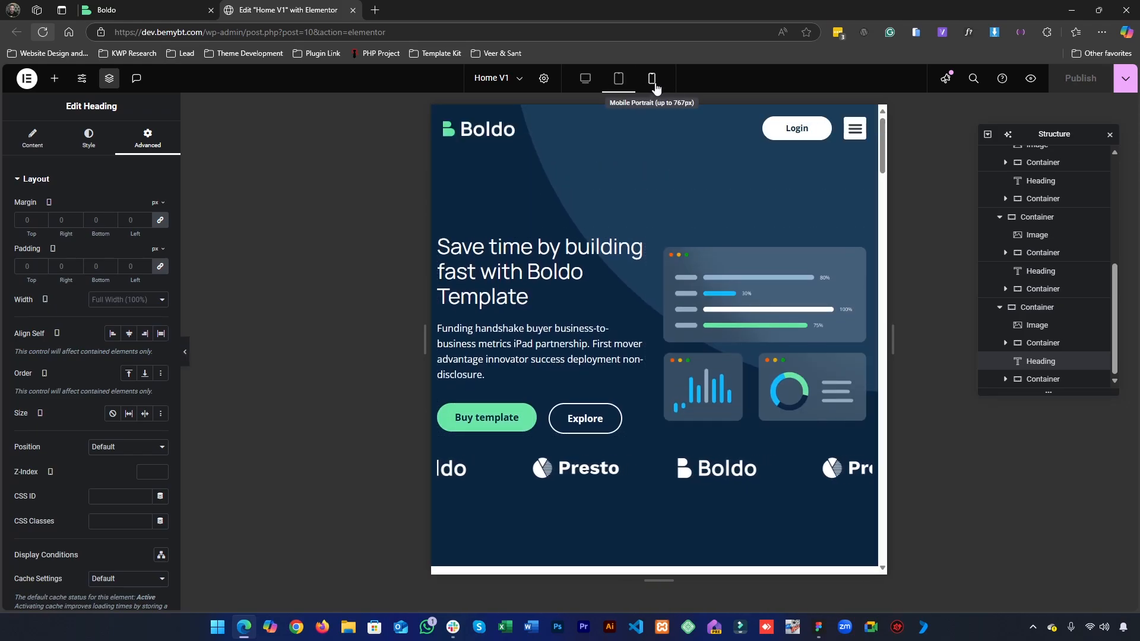
- Switch to the mobile portrait view and center-align the hero heading
left_click(652, 79)
scroll(612, 264, "down", 1)
scroll(628, 345, "down", 15)
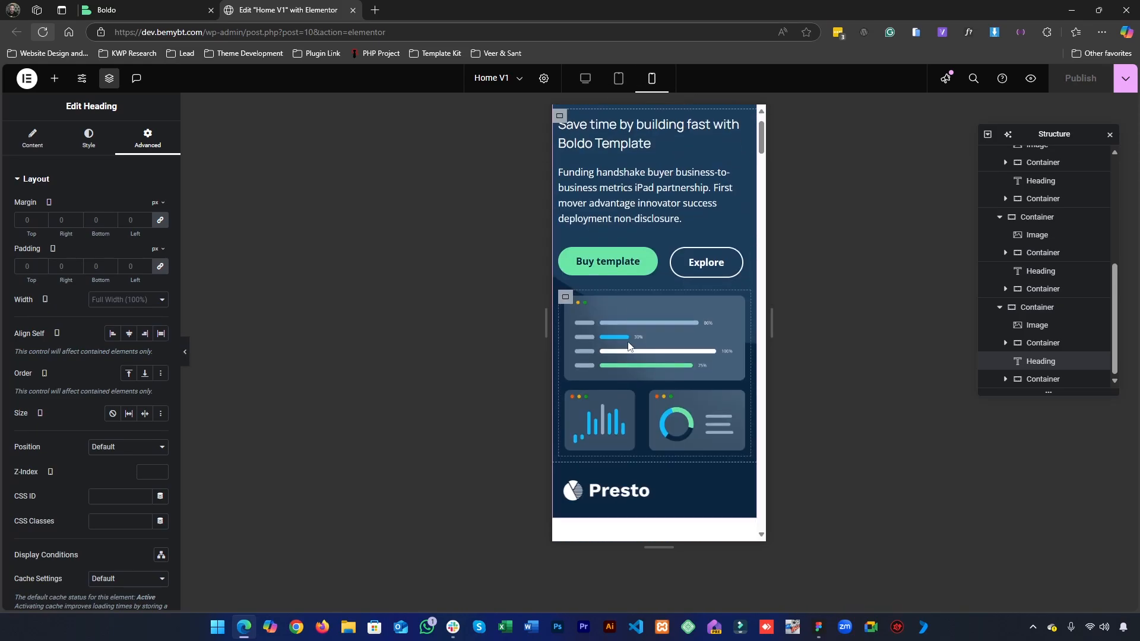
scroll(630, 346, "up", 15)
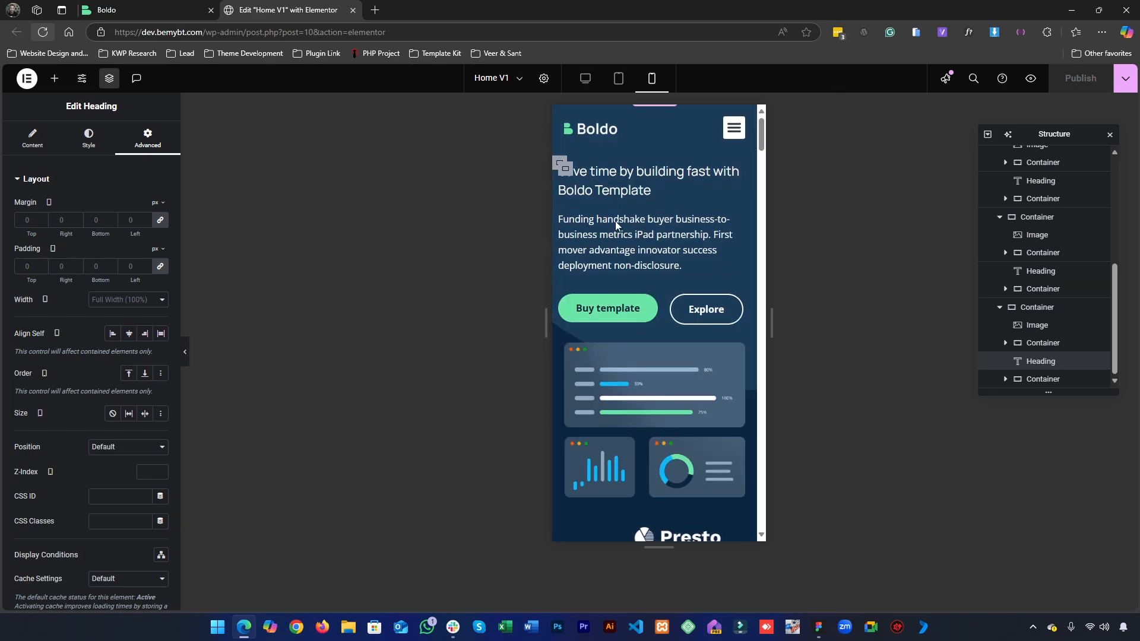
scroll(642, 354, "down", 1)
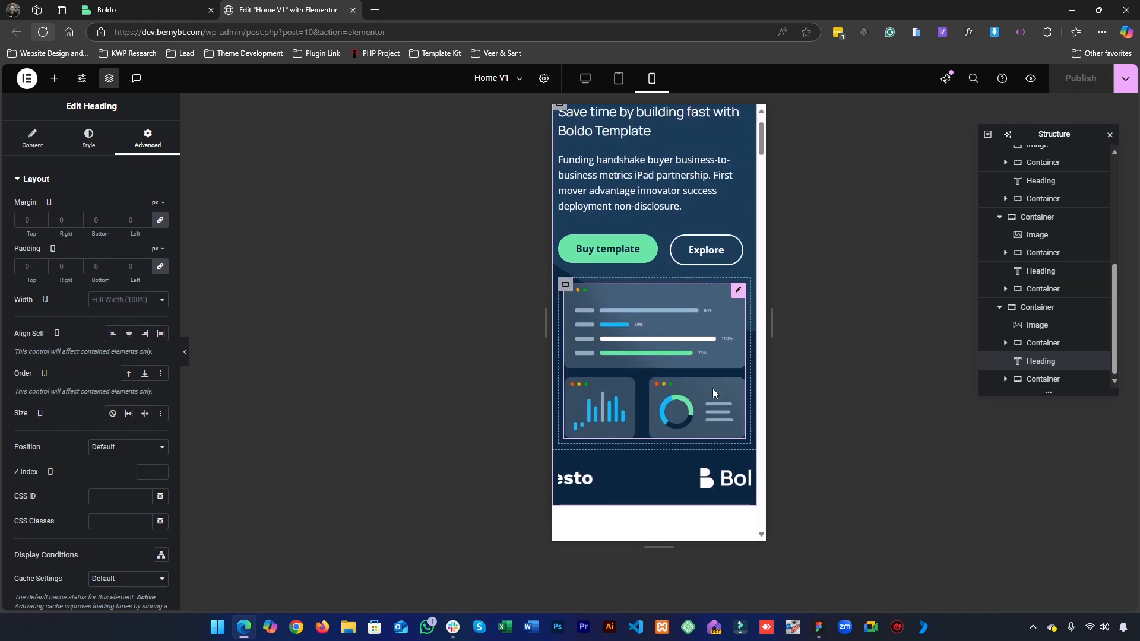
scroll(638, 356, "up", 1)
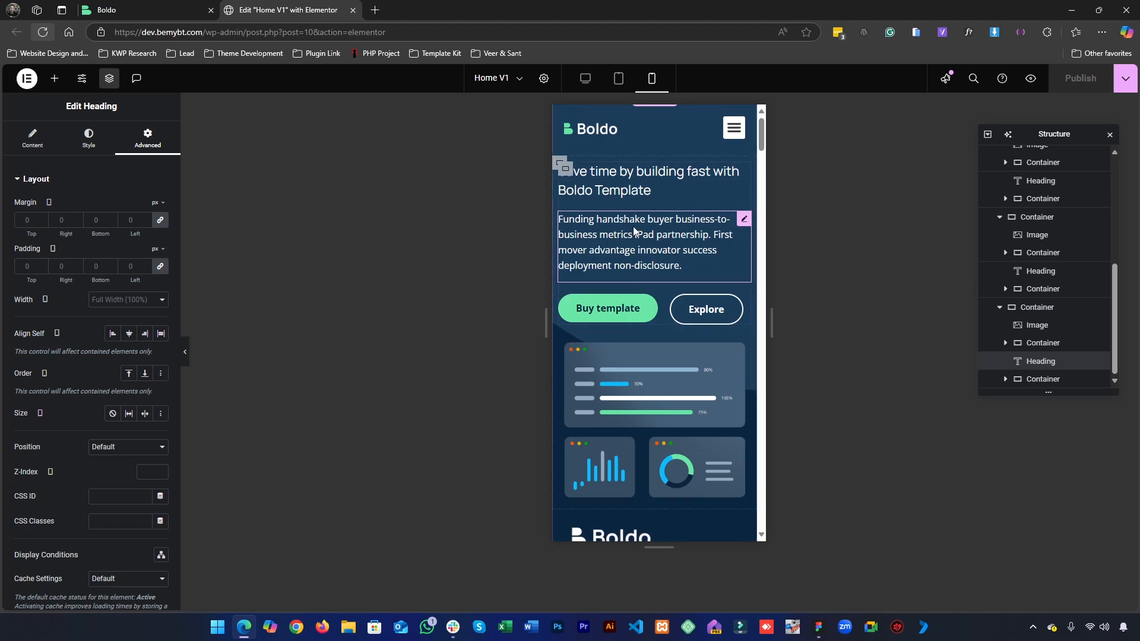
left_click(639, 191)
left_click(129, 207)
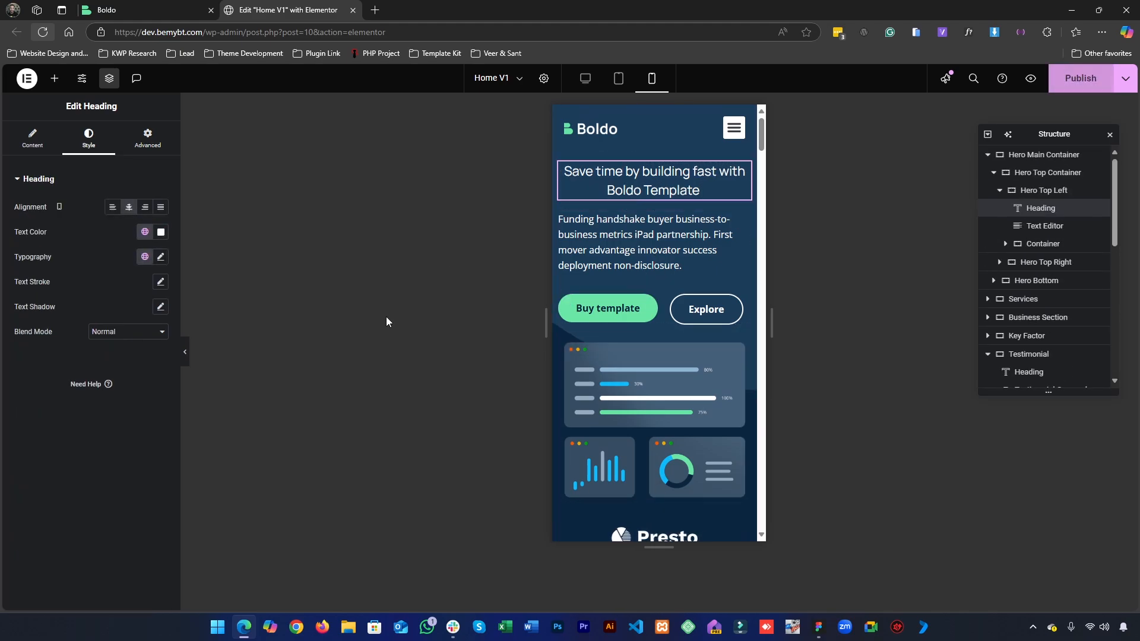
- Center-align the hero description paragraph in the mobile layout
left_click(597, 273)
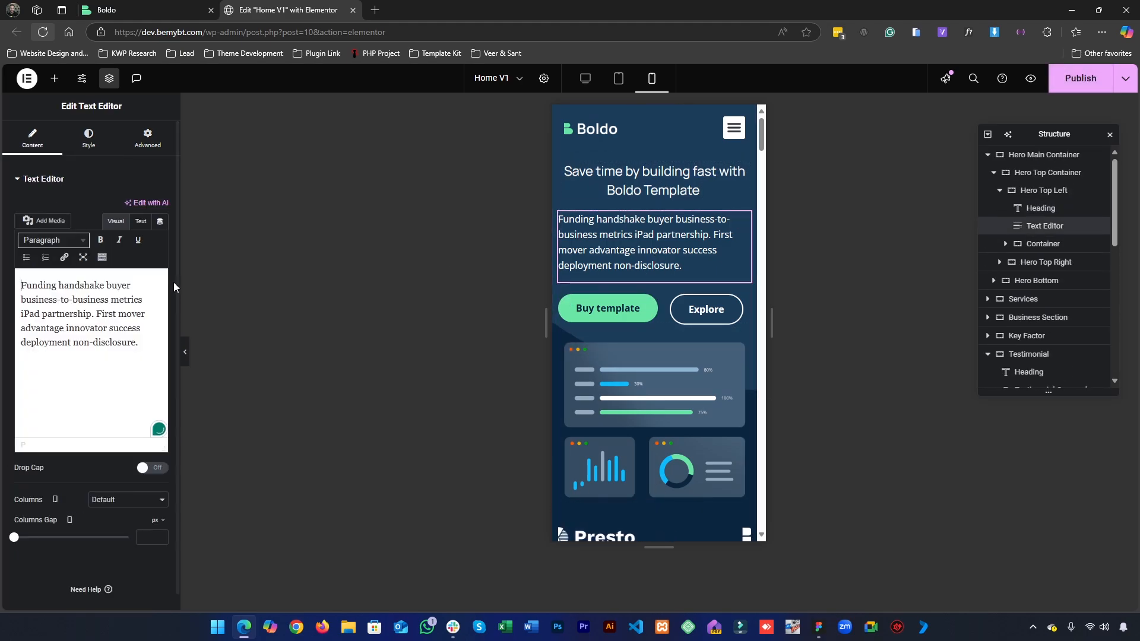
left_click(647, 198)
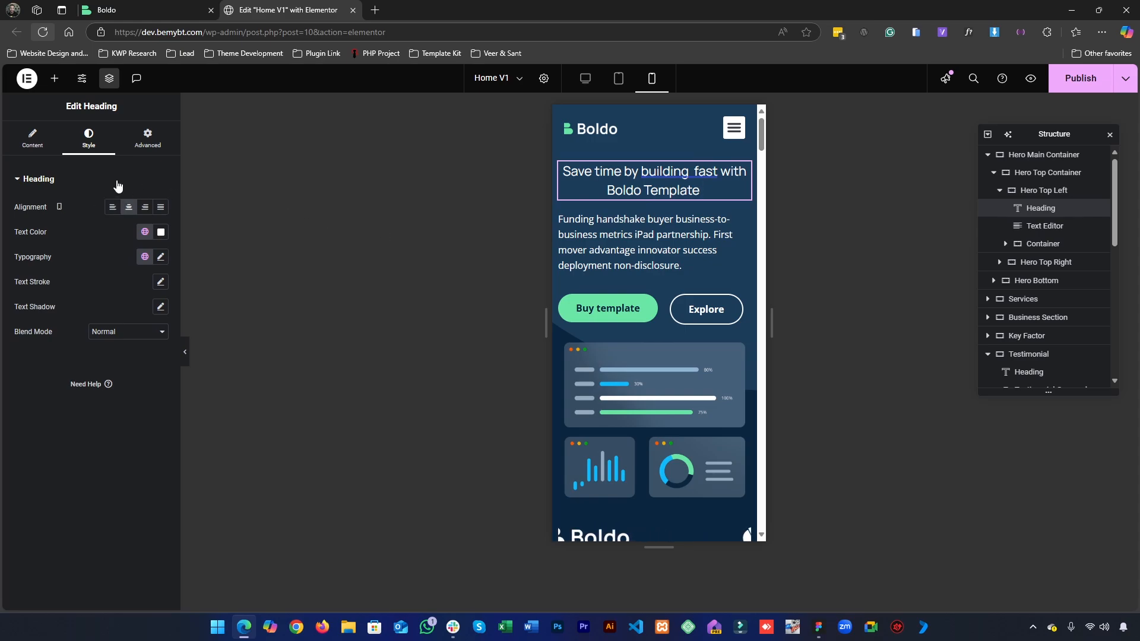
left_click(615, 264)
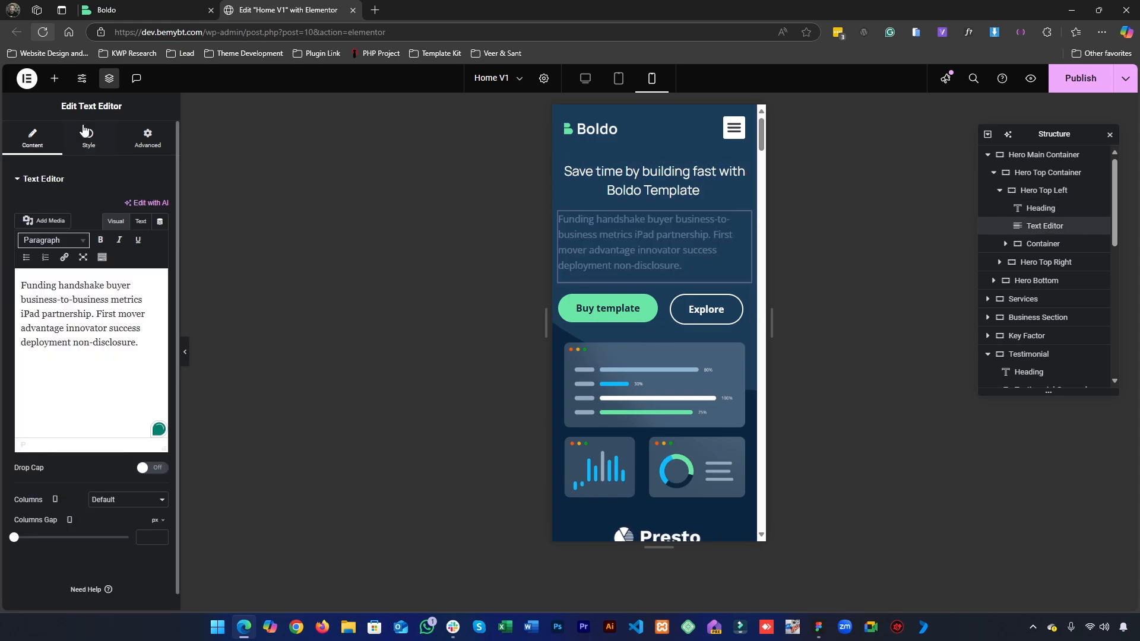
left_click(91, 147)
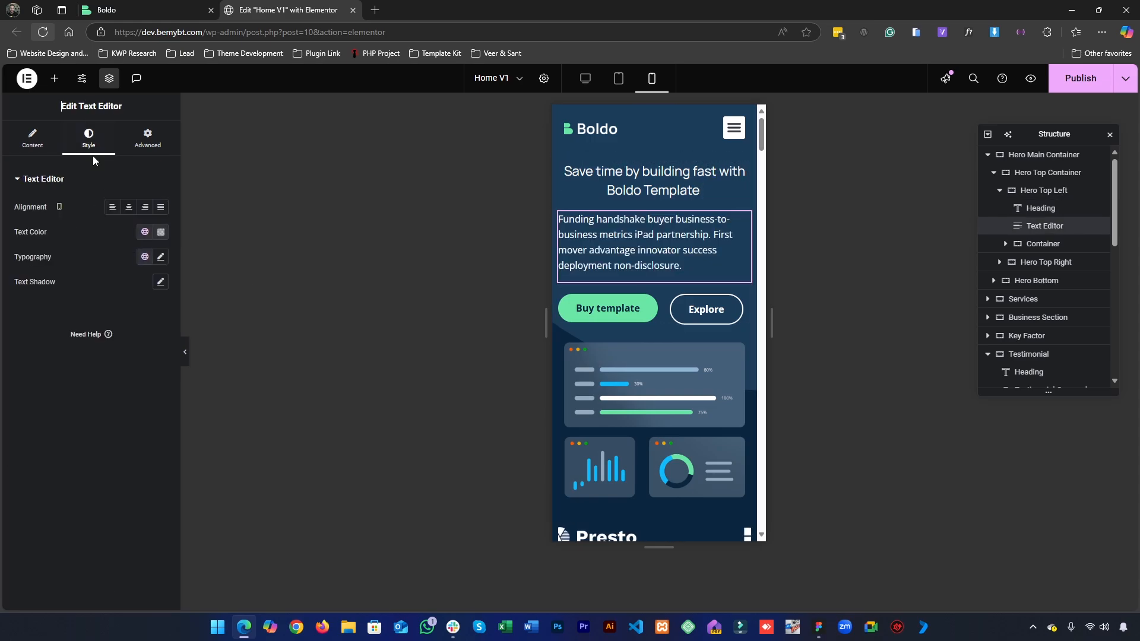
left_click(129, 209)
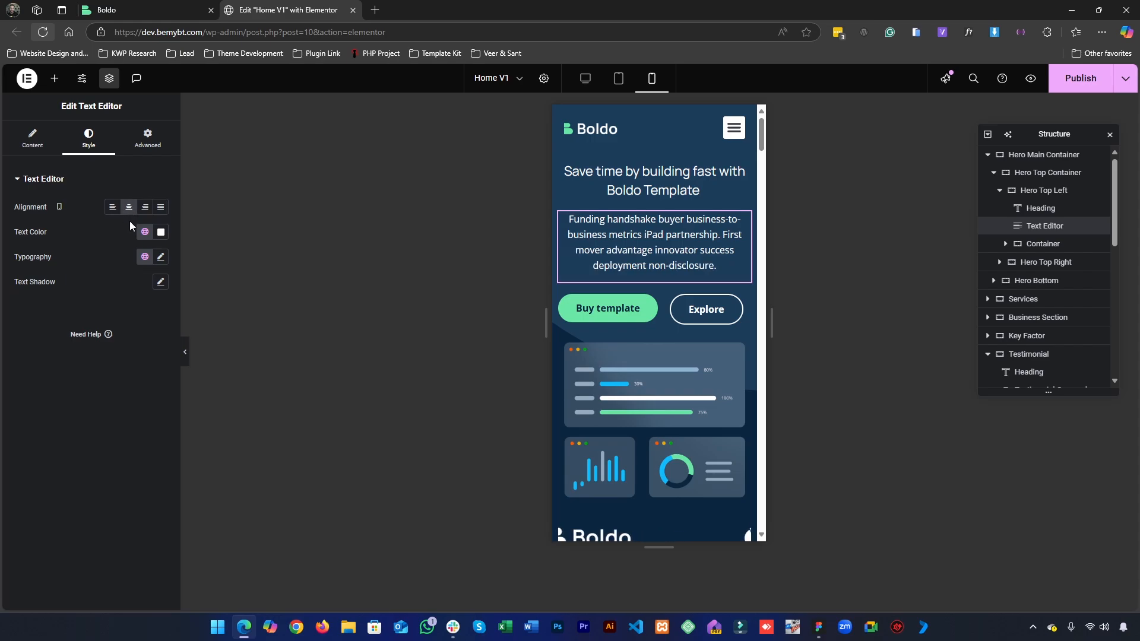
- Set the mobile direction of the Hero Top Container to reversed column so the dashboard graphics sit above the hero text
left_click(1016, 190)
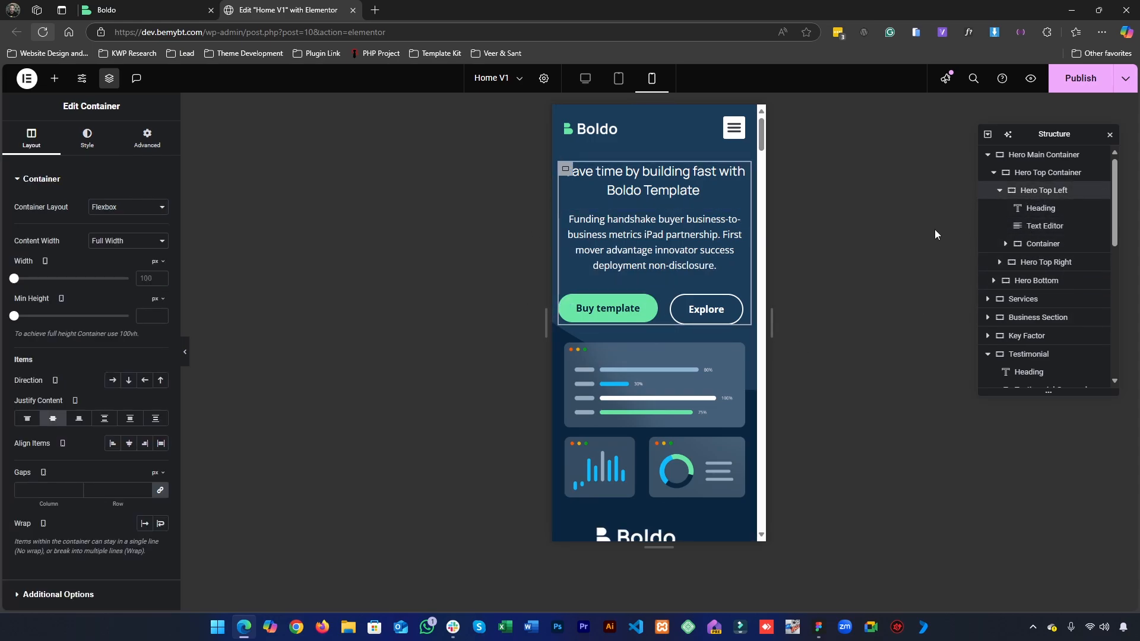
left_click(1000, 191)
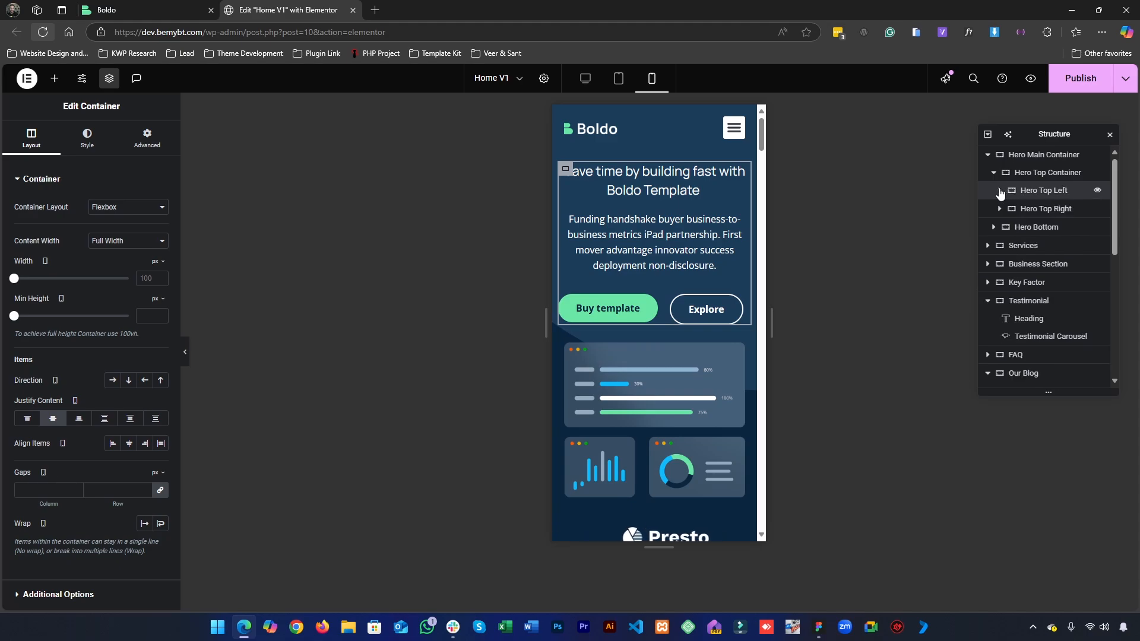
left_click(1000, 190)
left_click(1000, 190)
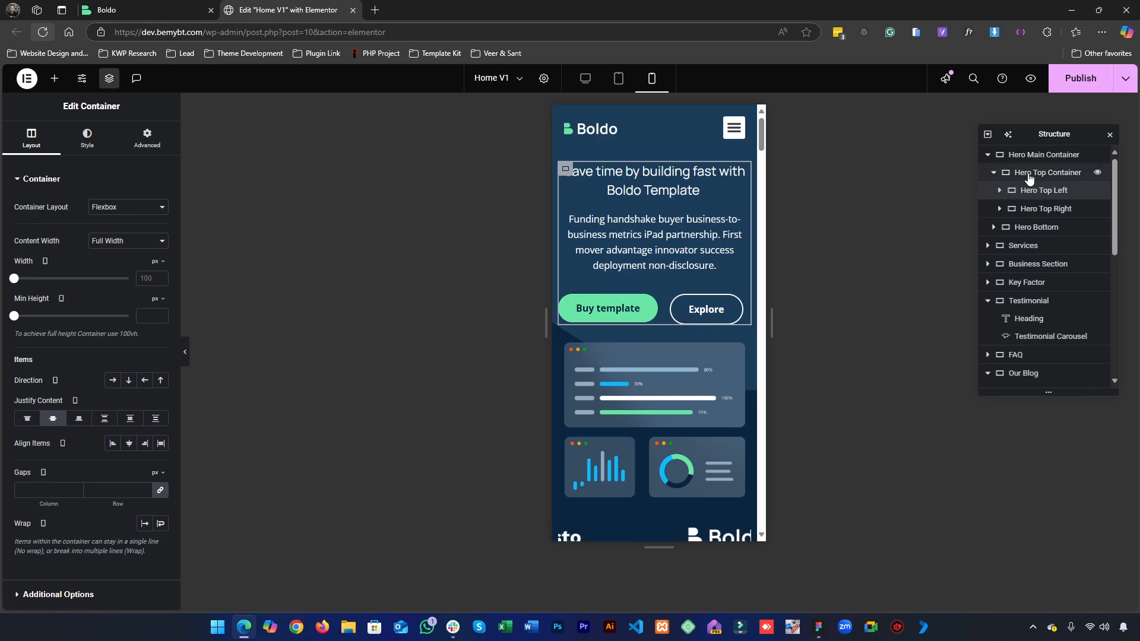
left_click(1029, 178)
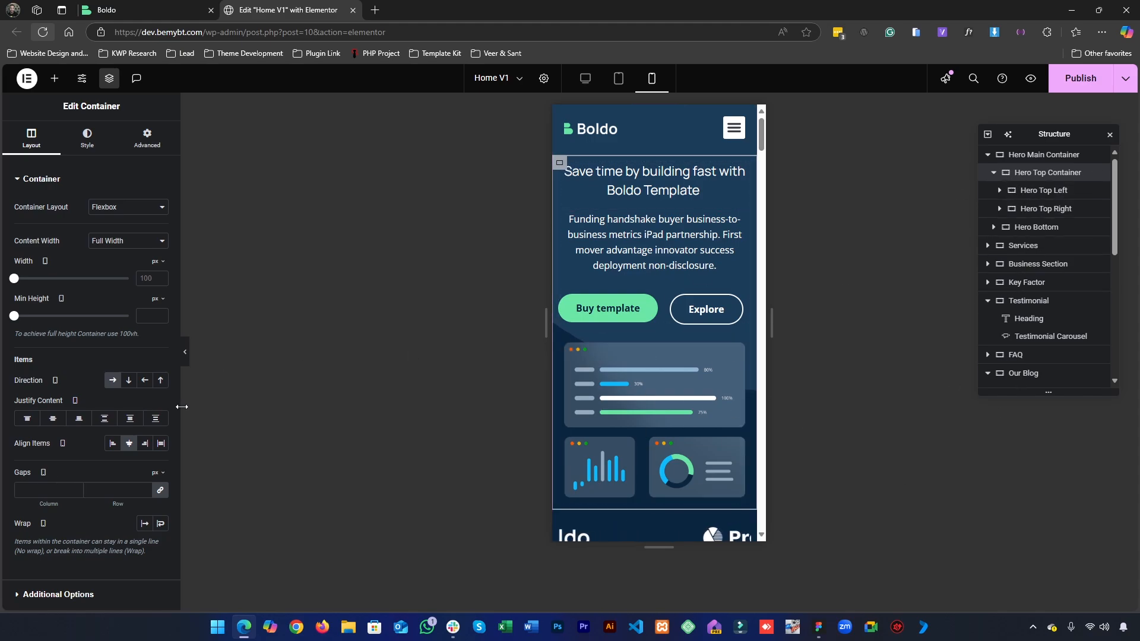
left_click(160, 382)
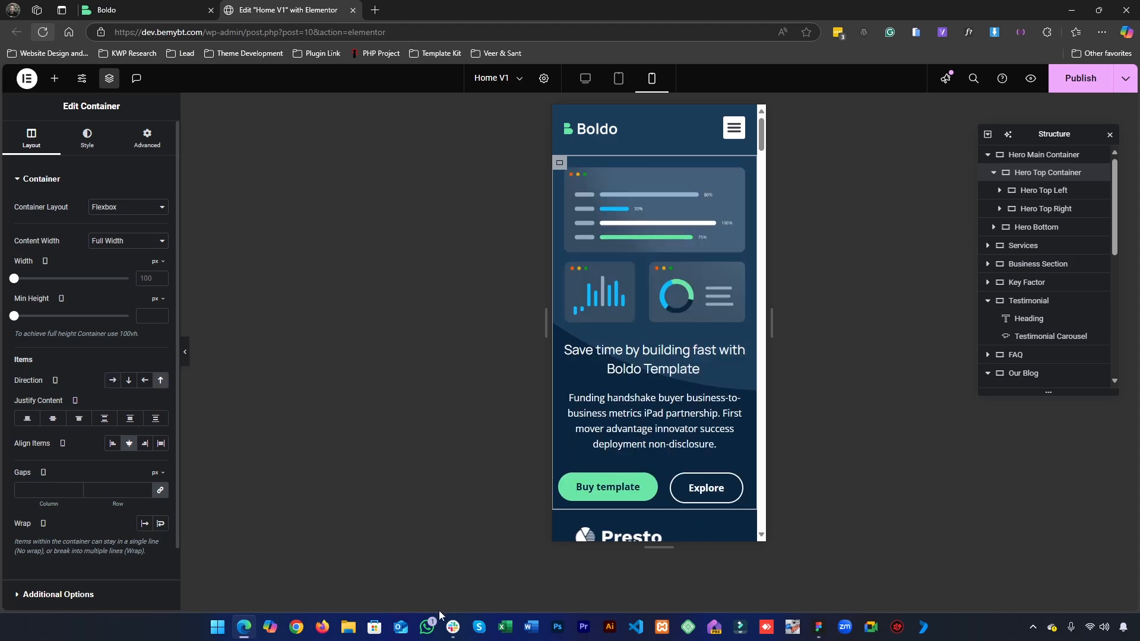
- Set the logo image carousel beneath the hero buttons to show 2 slides on mobile
scroll(656, 332, "down", 1)
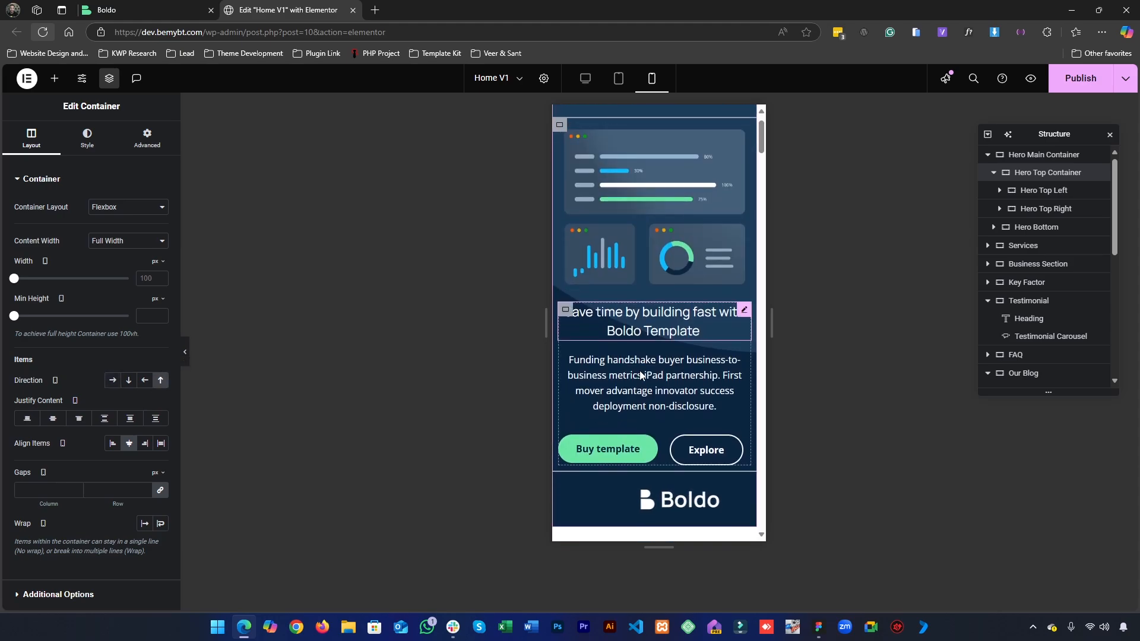
scroll(655, 319, "down", 1)
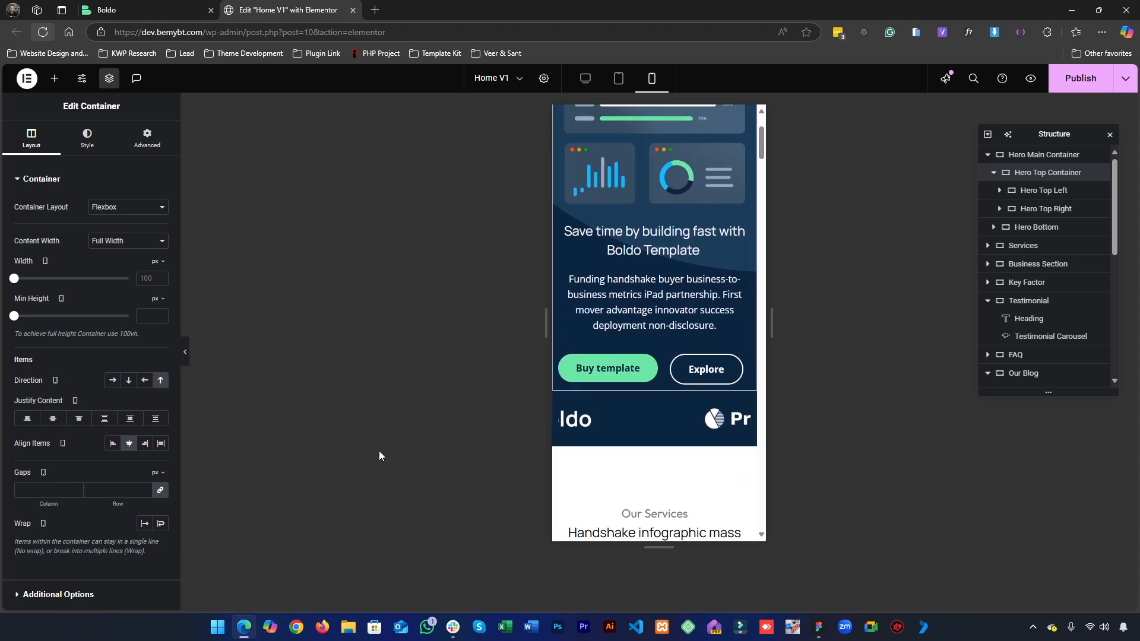
scroll(632, 374, "down", 1)
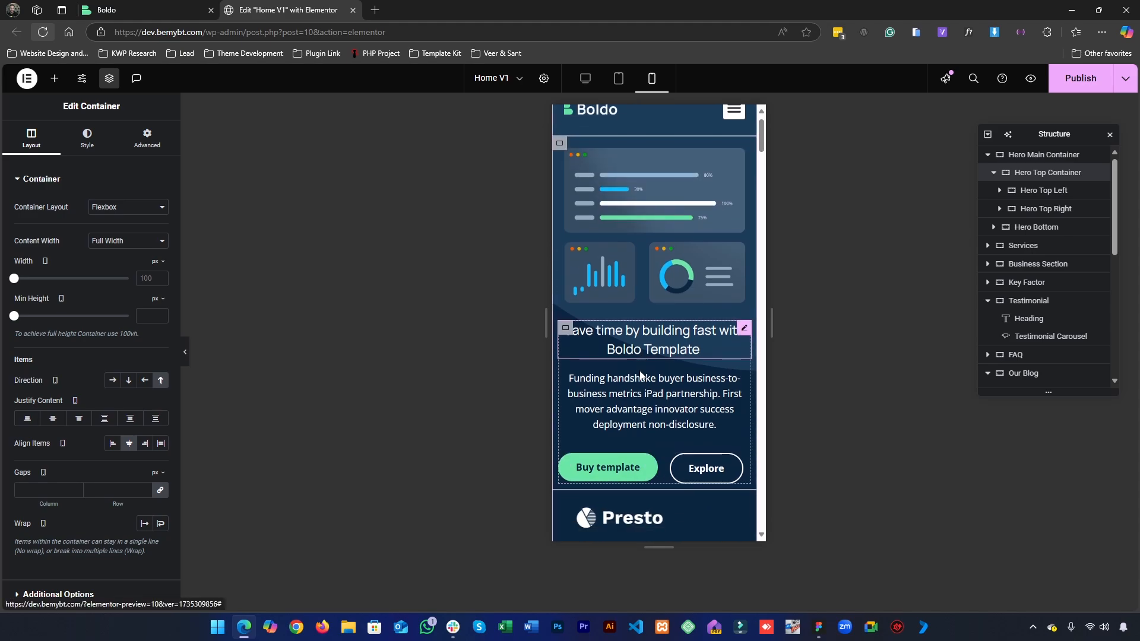
left_click(675, 369)
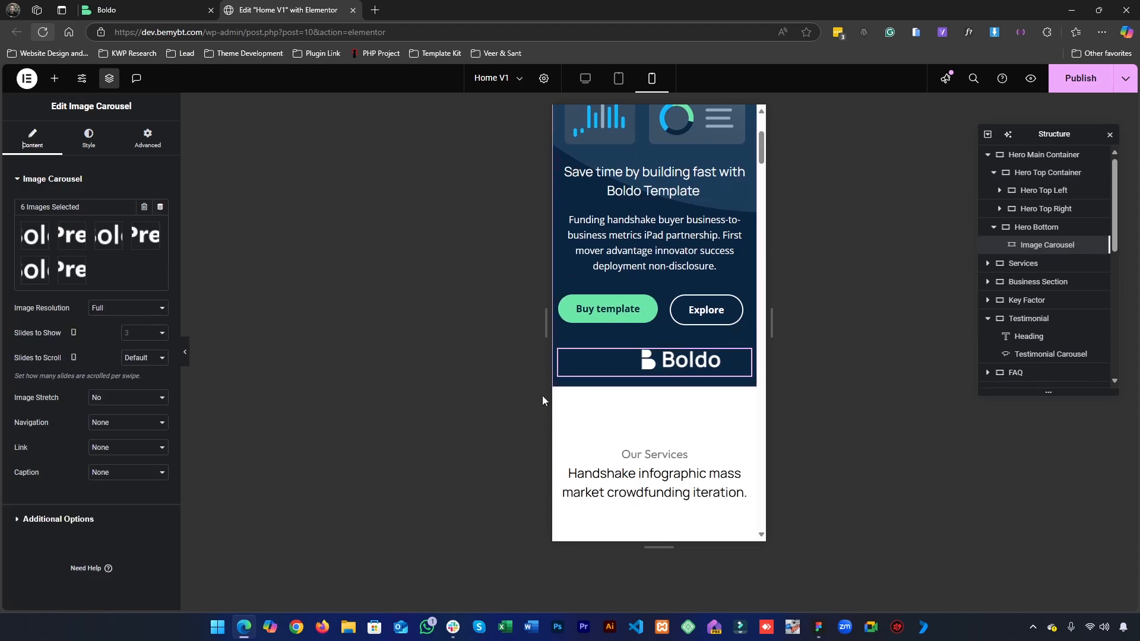
left_click(142, 334)
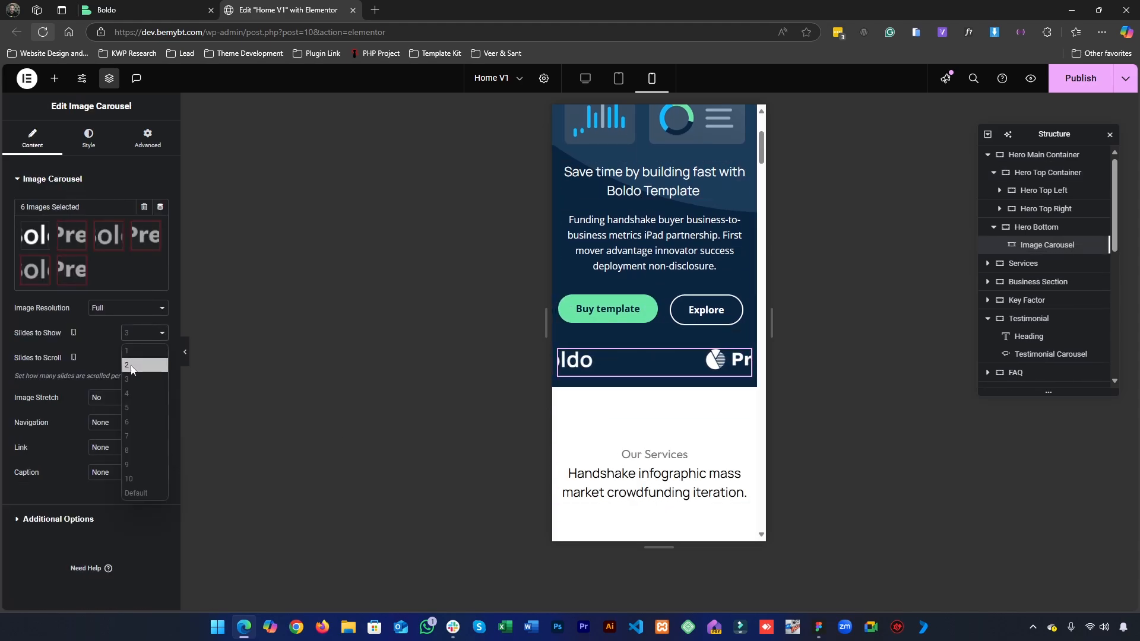
left_click(143, 359)
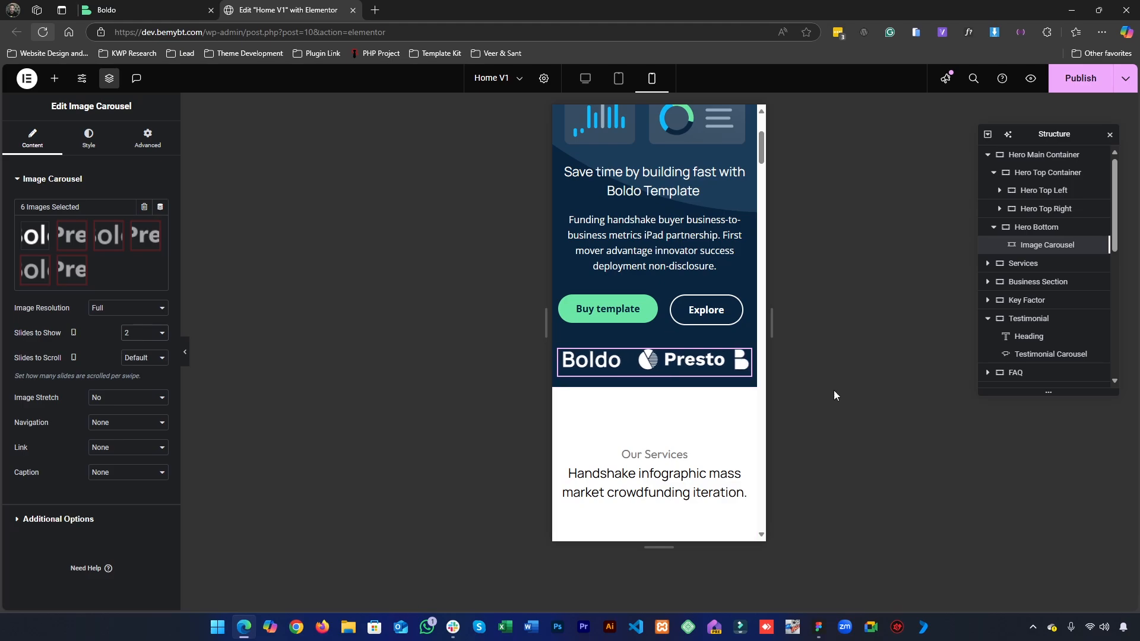
- Examine the mobile layout from the hero through the services, business and key factor sections to the testimonial section
scroll(677, 491, "up", 3)
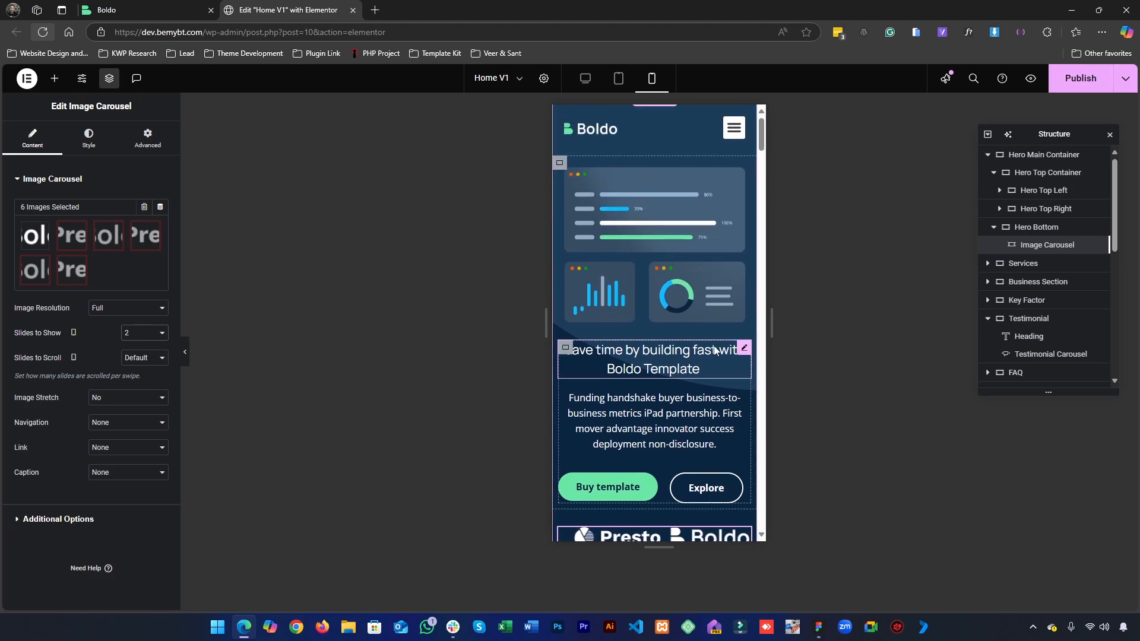
scroll(612, 307, "down", 6)
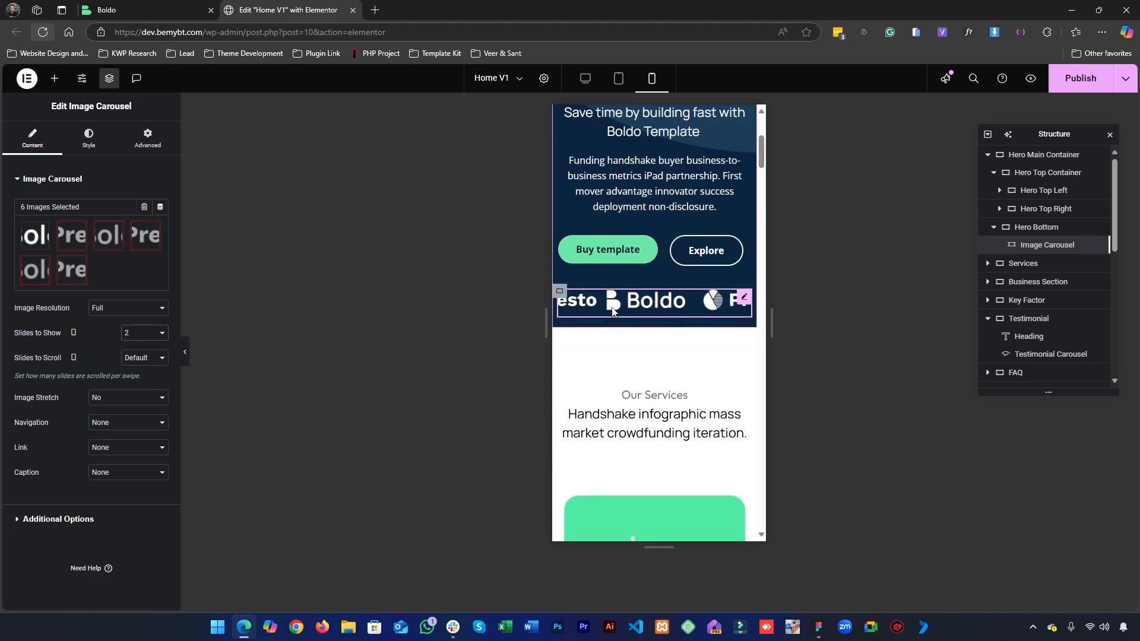
scroll(665, 304, "down", 5)
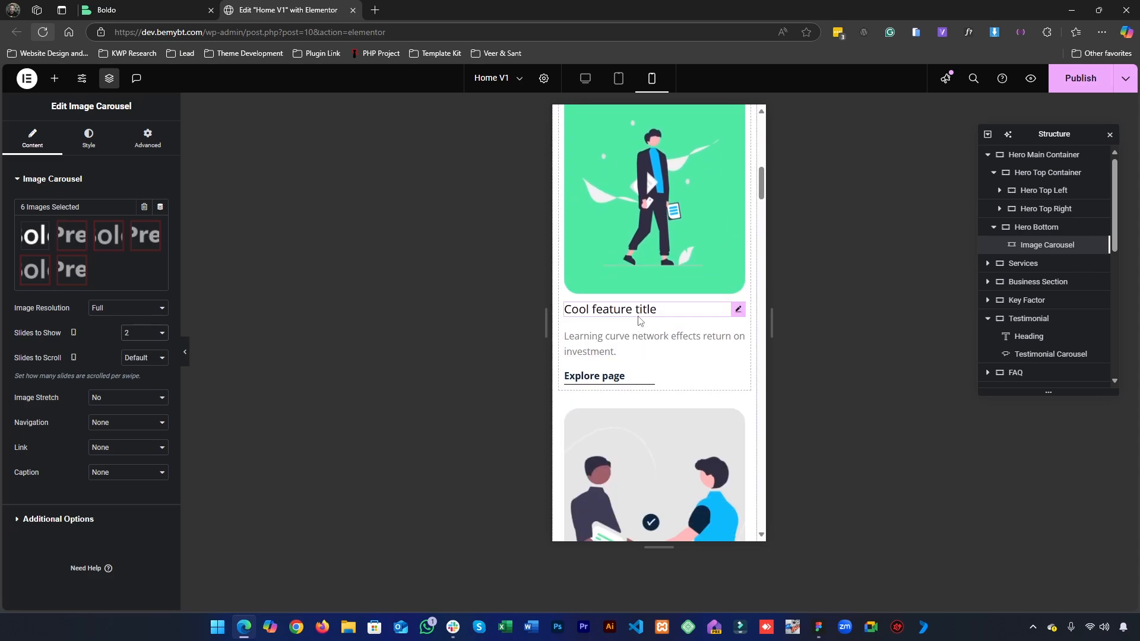
scroll(639, 326, "down", 8)
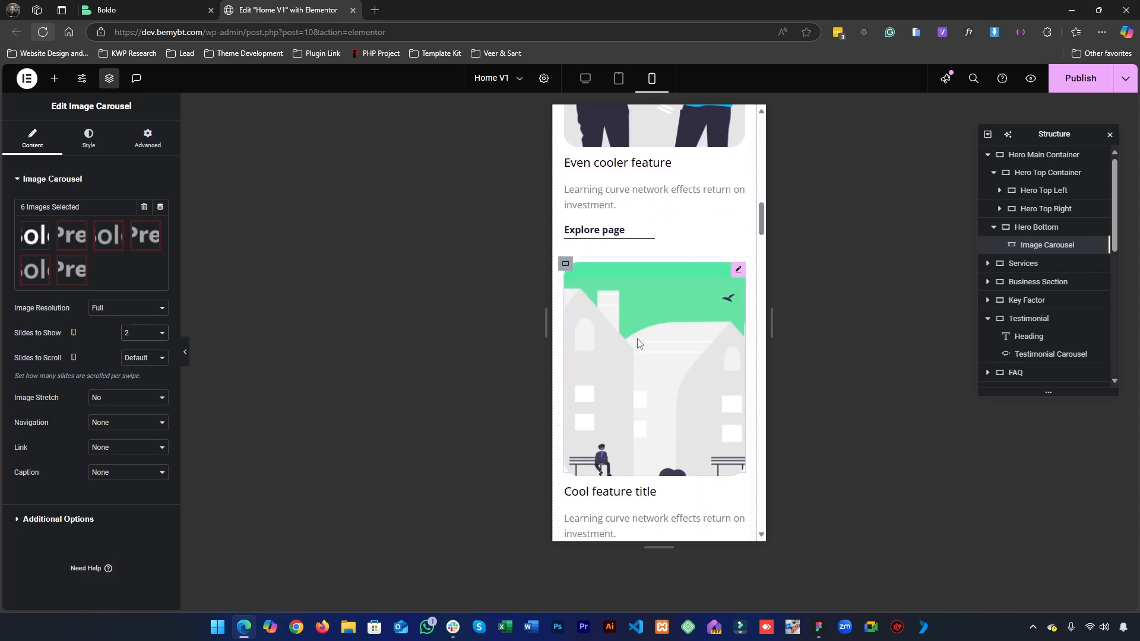
scroll(636, 338, "down", 3)
scroll(615, 324, "down", 4)
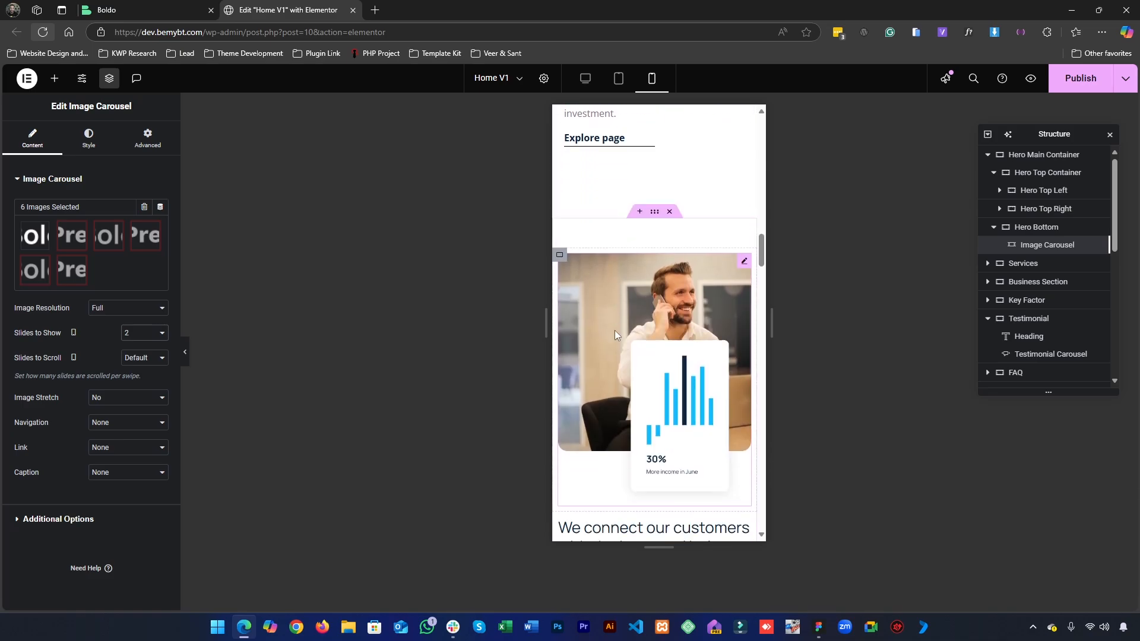
scroll(614, 330, "down", 5)
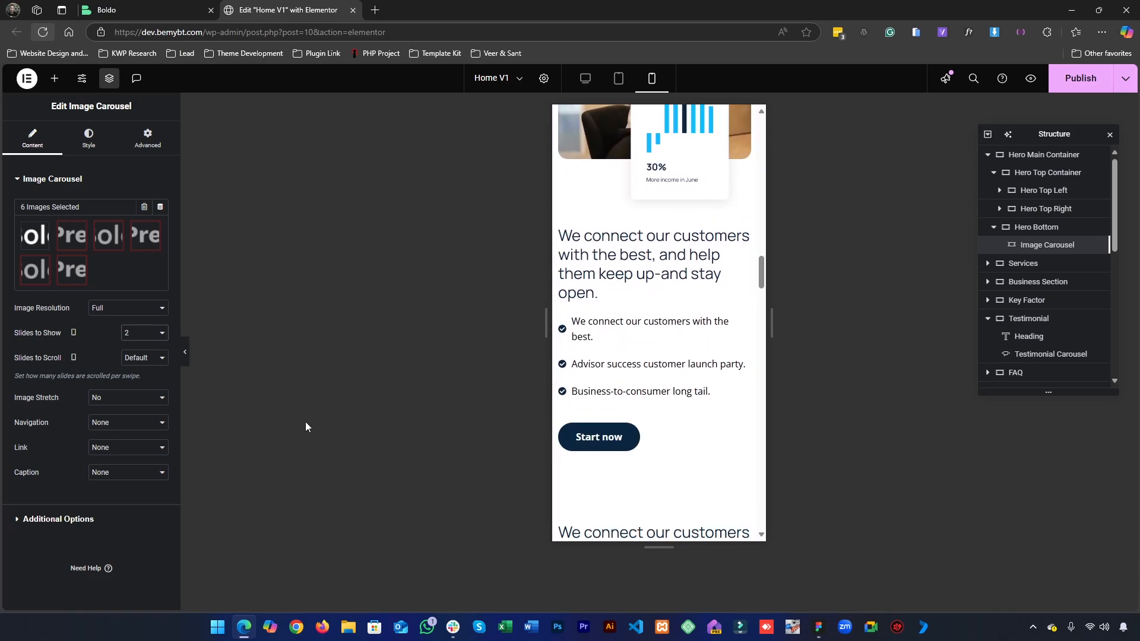
scroll(647, 278, "down", 7)
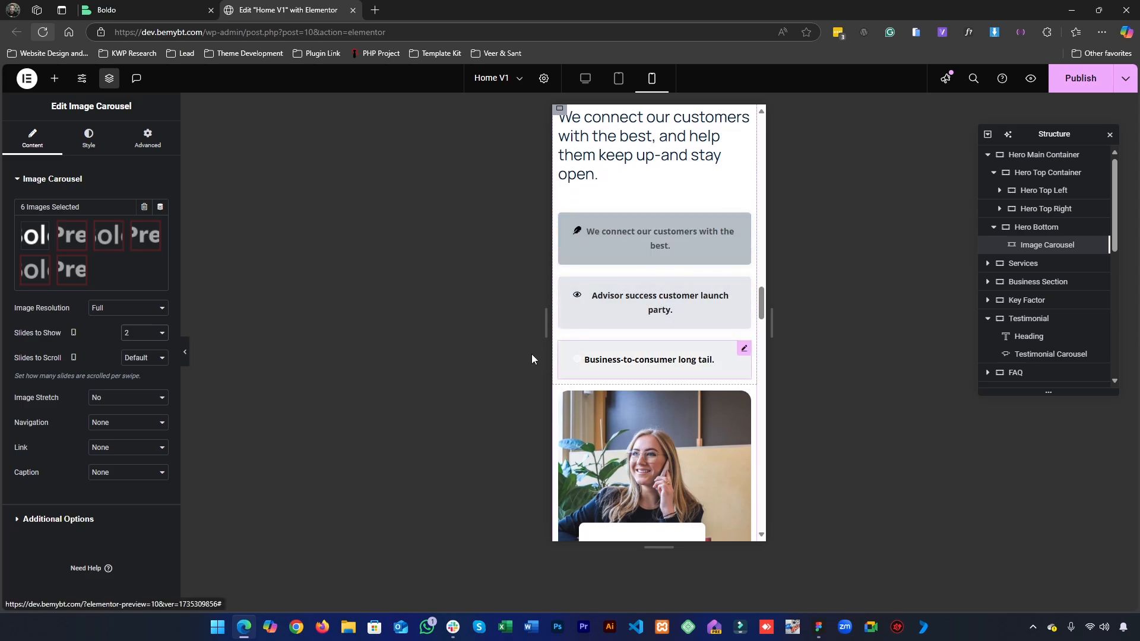
scroll(647, 226, "up", 2)
scroll(647, 226, "down", 2)
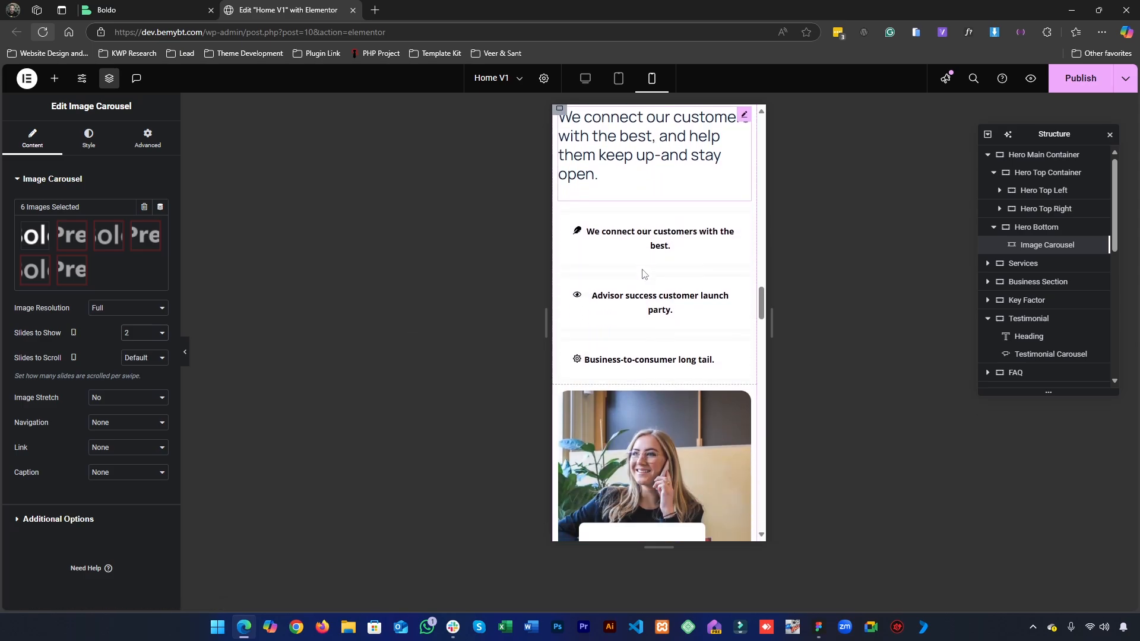
scroll(658, 324, "down", 10)
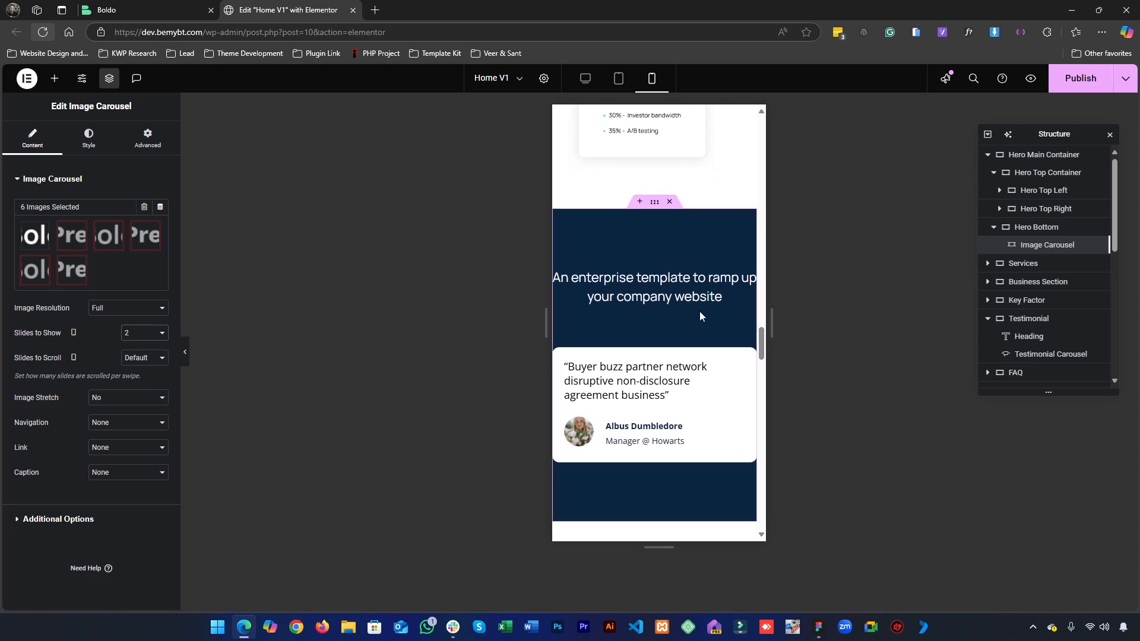
- Center-align the FAQ section heading "We connect our customers with the best, and help them keep up-and stay open." on mobile
scroll(699, 311, "down", 5)
left_click(654, 314)
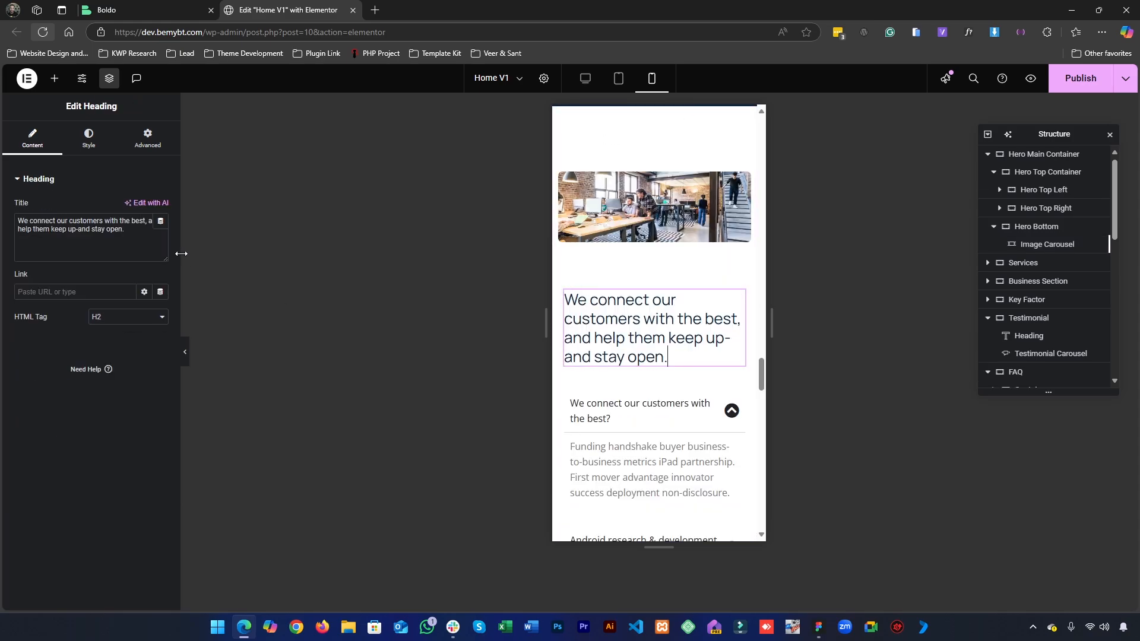
left_click(89, 139)
left_click(129, 208)
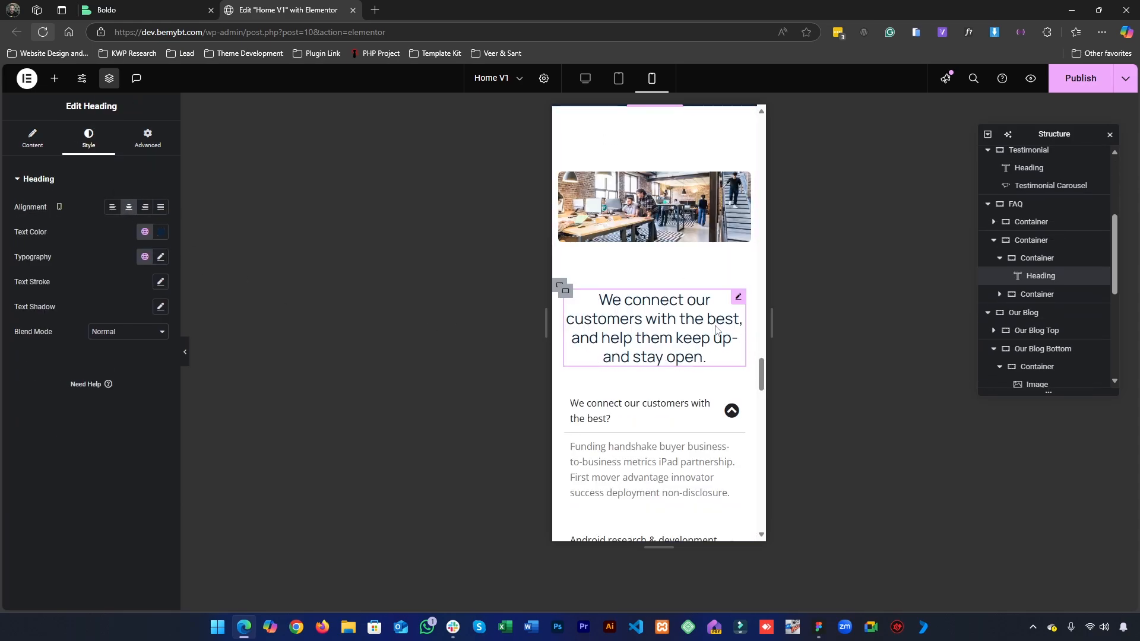
- Set the mobile padding of the Our Blog container to 0 px on all sides
scroll(679, 326, "down", 7)
scroll(705, 373, "down", 5)
scroll(704, 372, "up", 6)
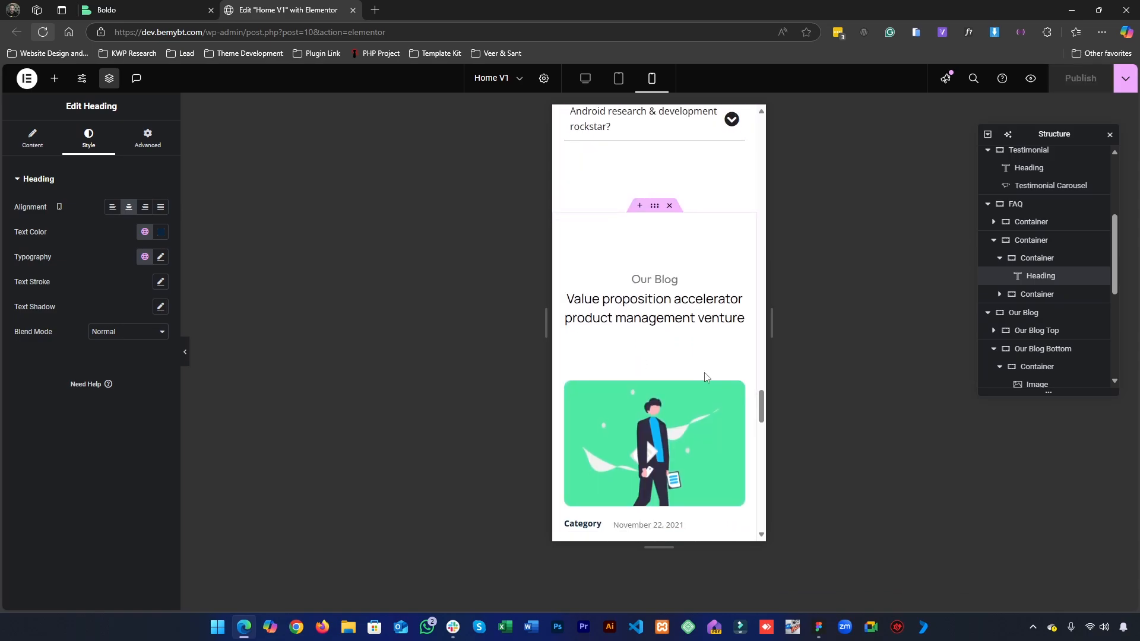
scroll(704, 373, "down", 1)
scroll(704, 372, "down", 5)
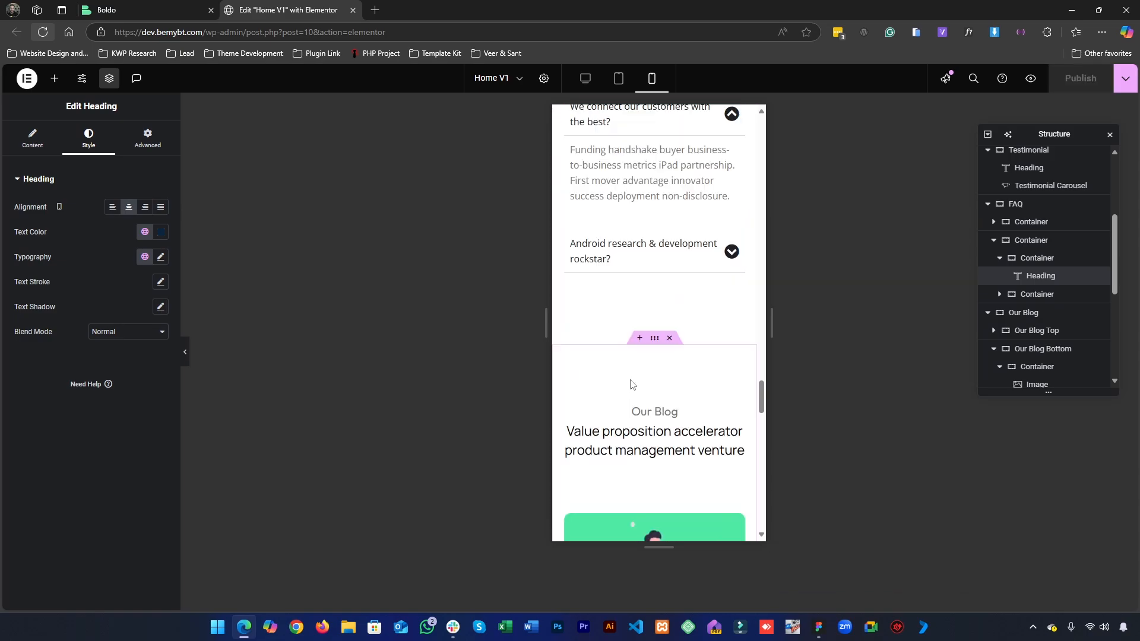
left_click(655, 338)
left_click(149, 140)
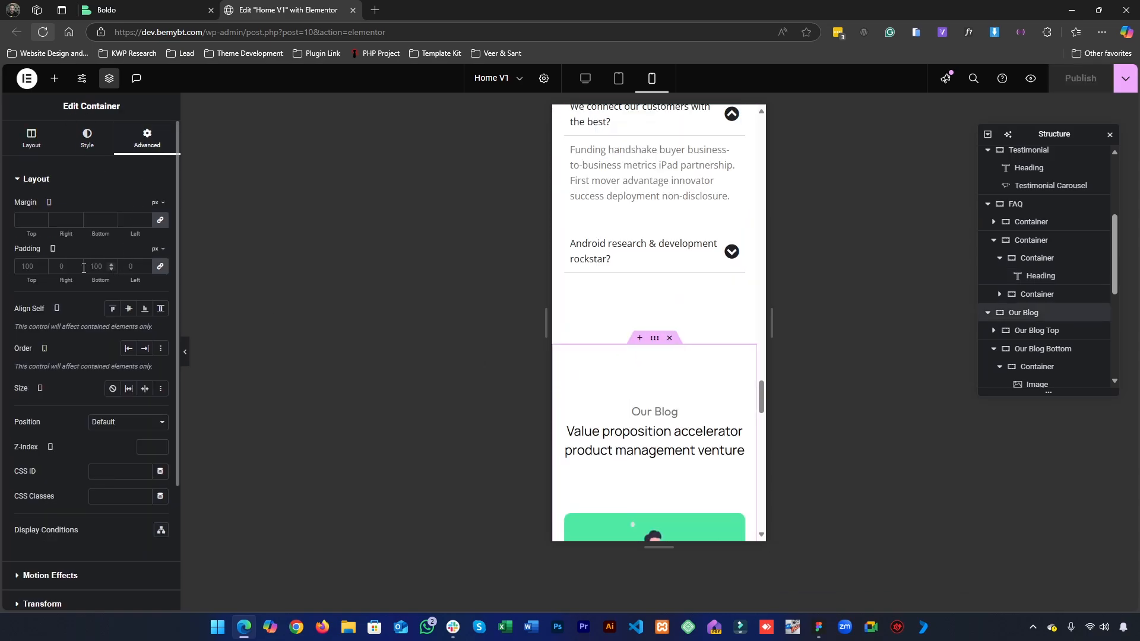
left_click(159, 268)
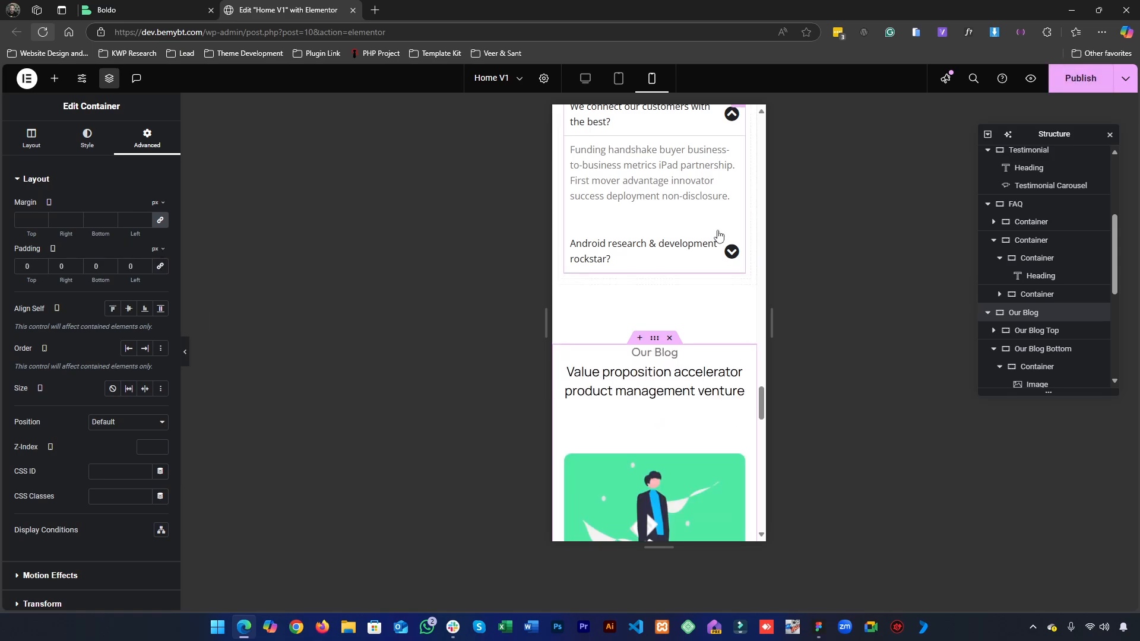
- Review the mobile layout from the blog and footer up to the hero with the editing panel hidden, and publish the page
scroll(683, 307, "down", 10)
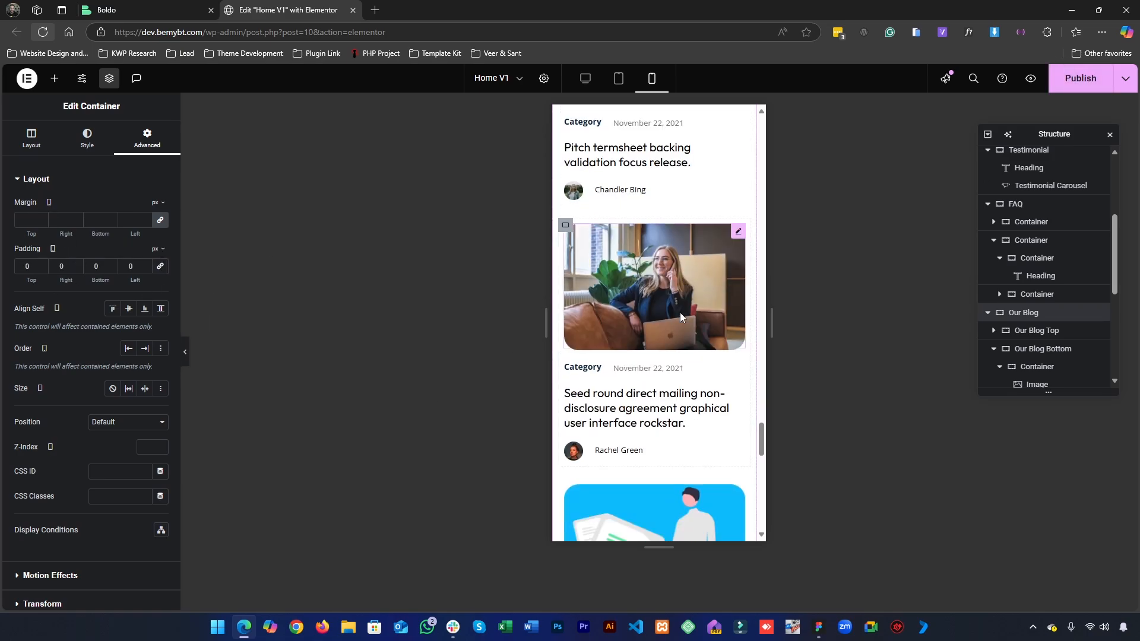
left_click(186, 354)
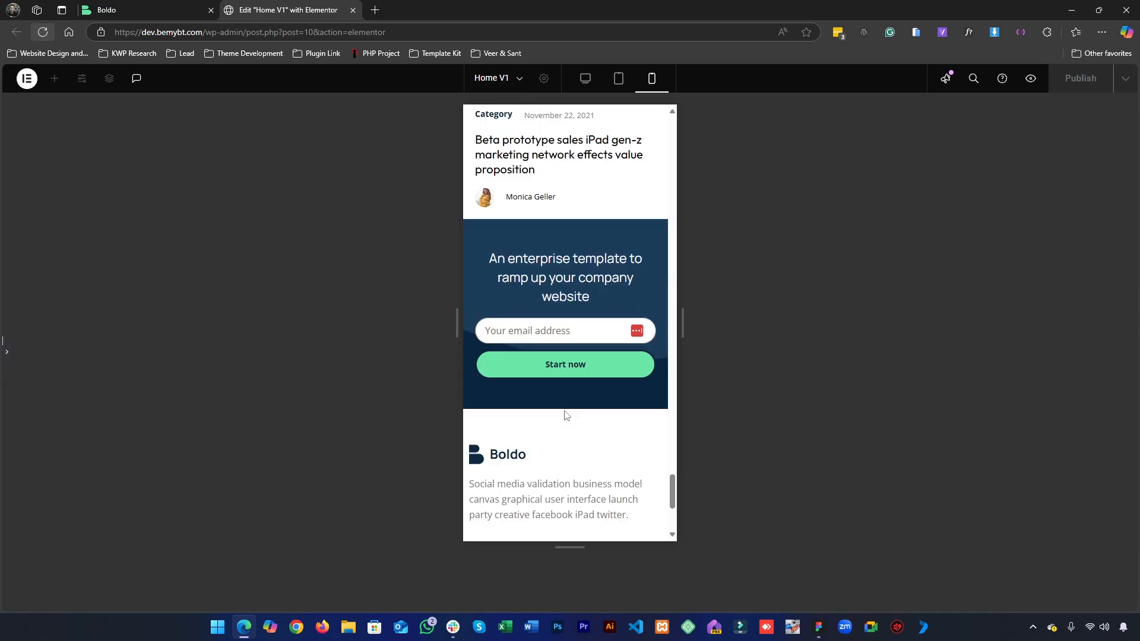
scroll(565, 416, "up", 3)
scroll(565, 416, "up", 10)
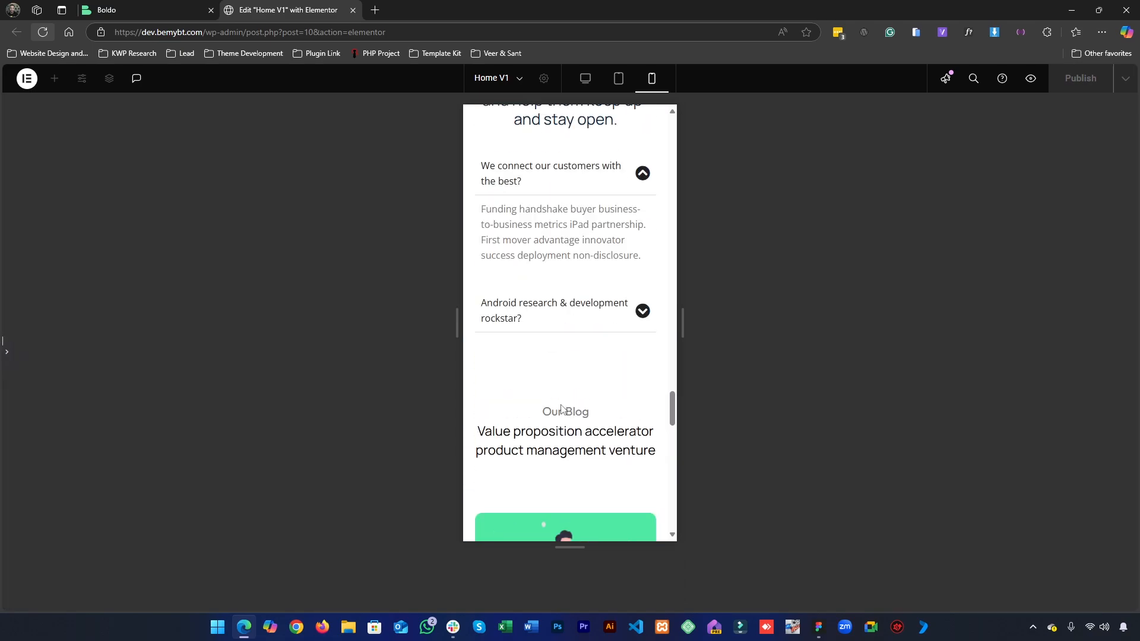
scroll(562, 409, "up", 10)
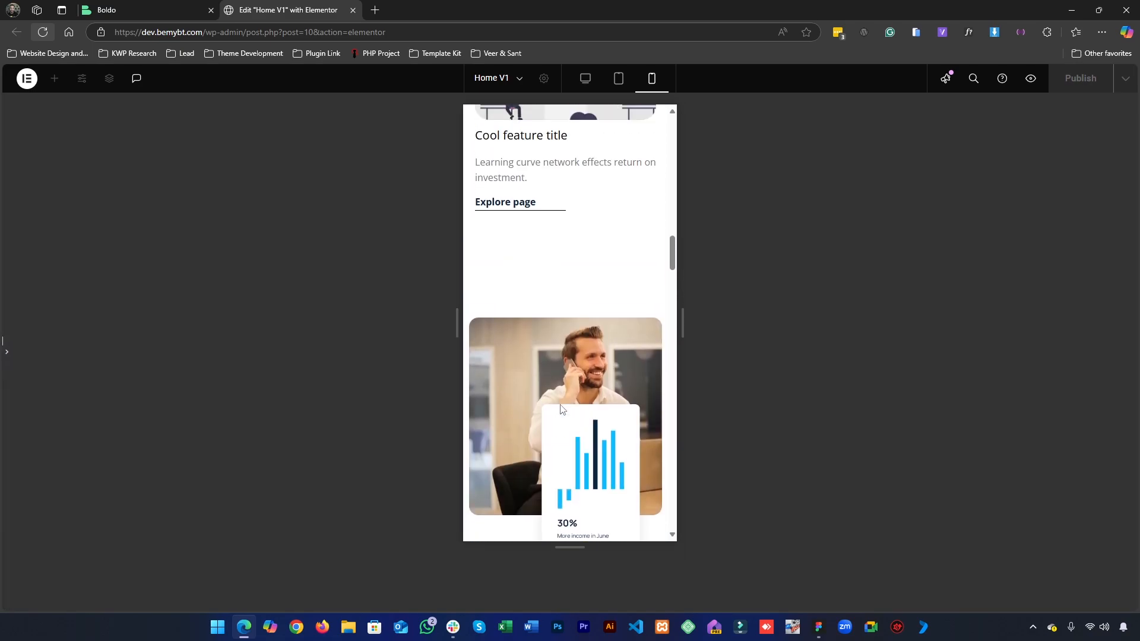
scroll(562, 410, "up", 10)
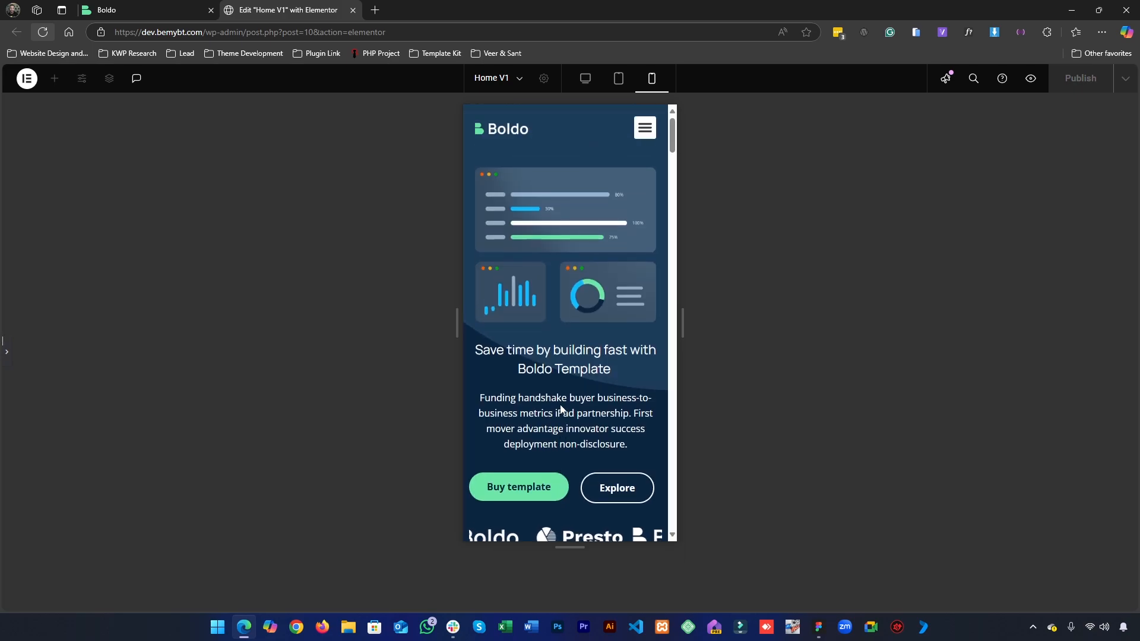
left_click(8, 365)
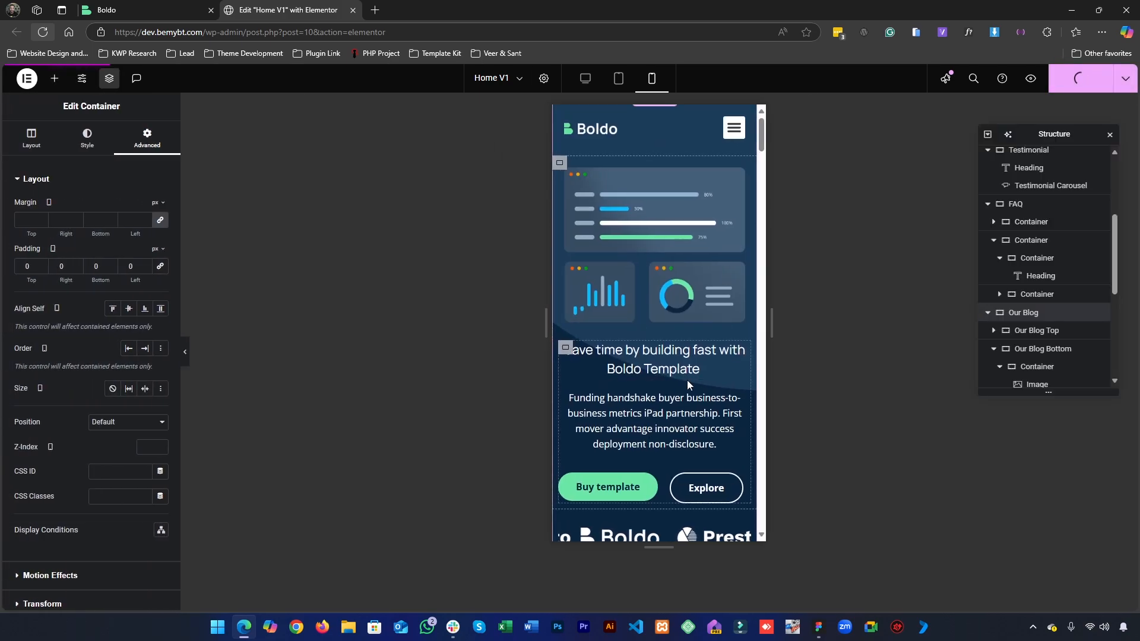
scroll(686, 380, "down", 3)
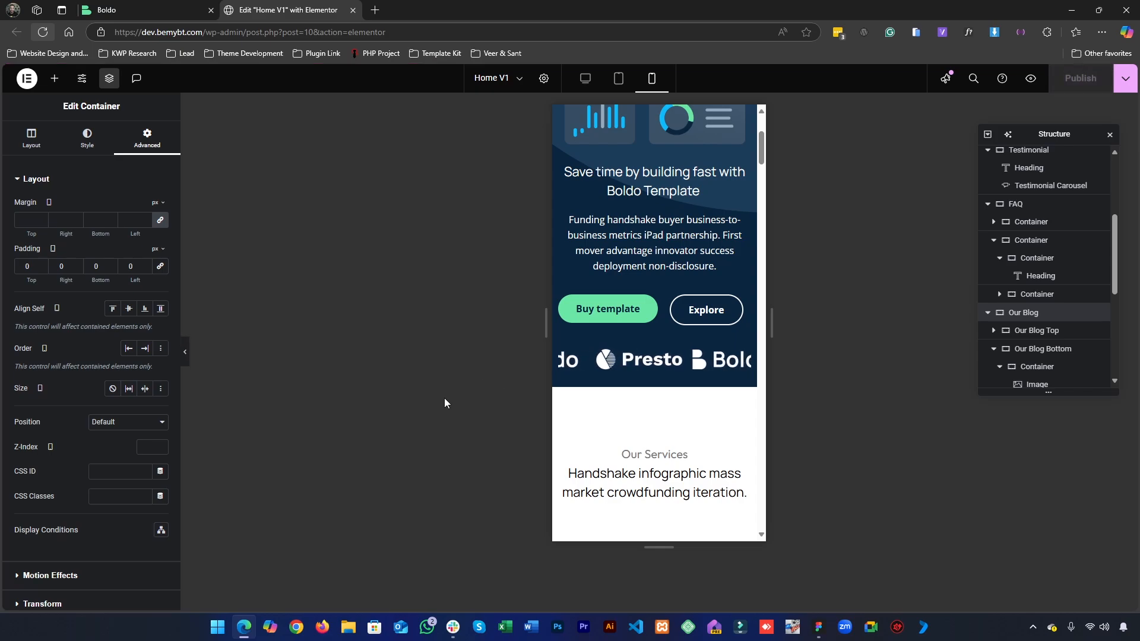